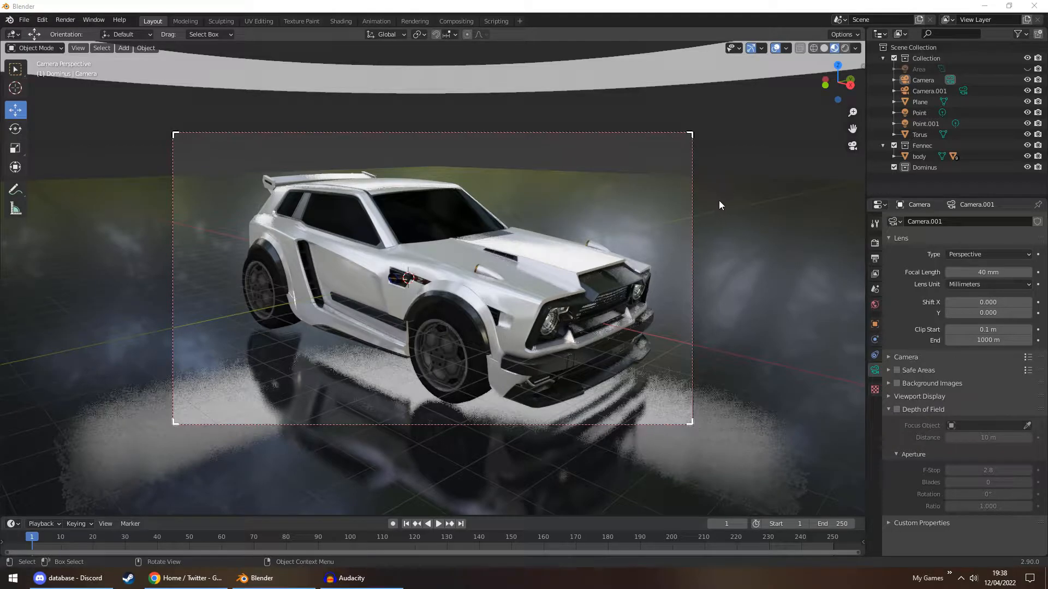
pyautogui.moveTo(713, 207); pyautogui.dragTo(676, 213, button='middle')
pyautogui.press('n')
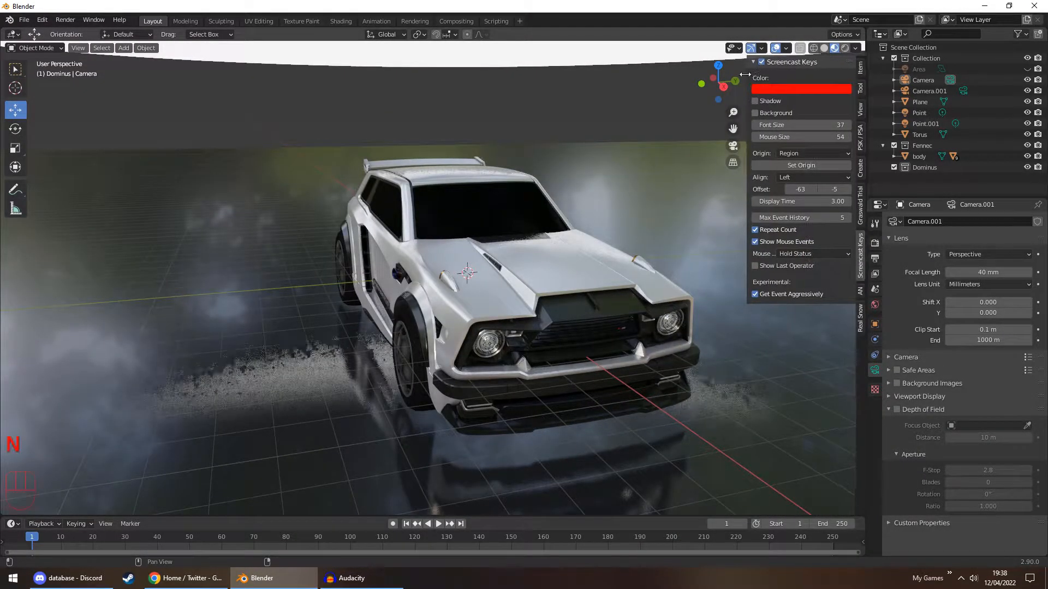
pyautogui.press('n')
pyautogui.moveTo(420, 224); pyautogui.dragTo(462, 211, button='middle')
pyautogui.scroll(-4, 462, 210)
pyautogui.scroll(-3, 463, 215)
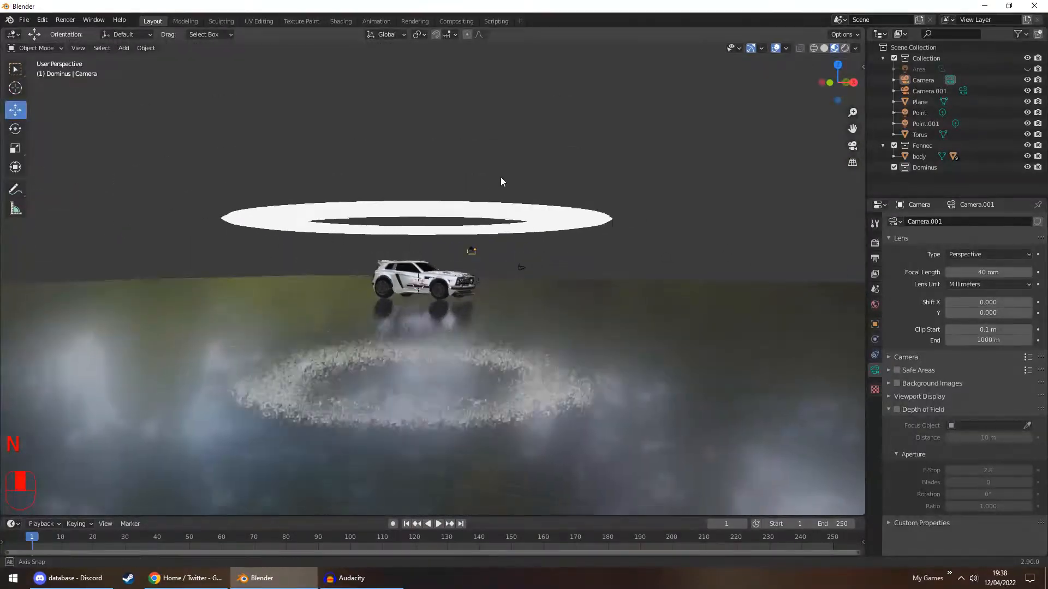
pyautogui.moveTo(502, 175); pyautogui.dragTo(499, 147, button='middle')
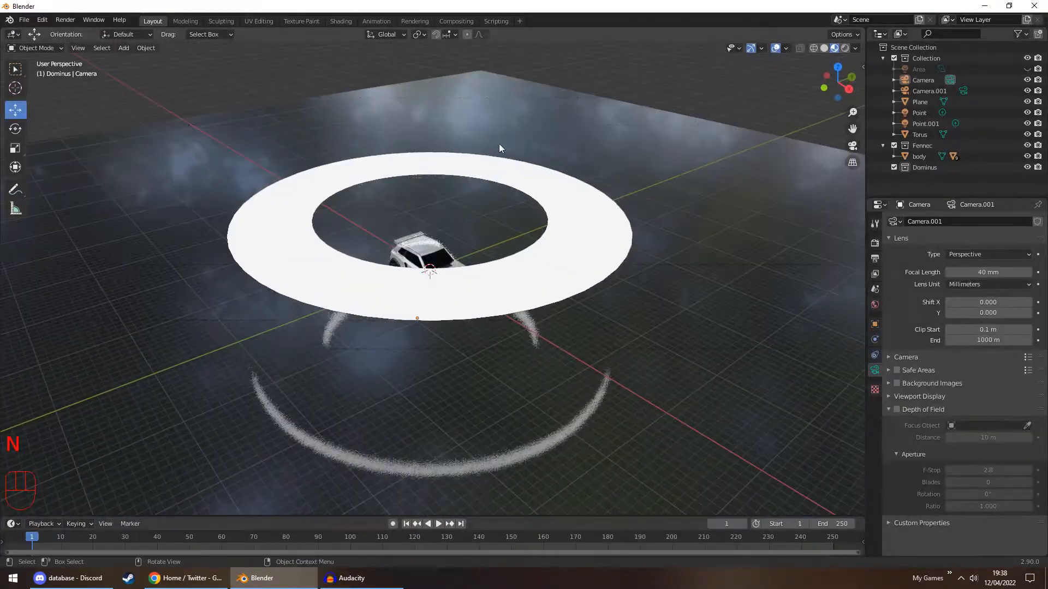
# Step: Make Dominus the active collection and add a text object to it
pyautogui.click(928, 168)
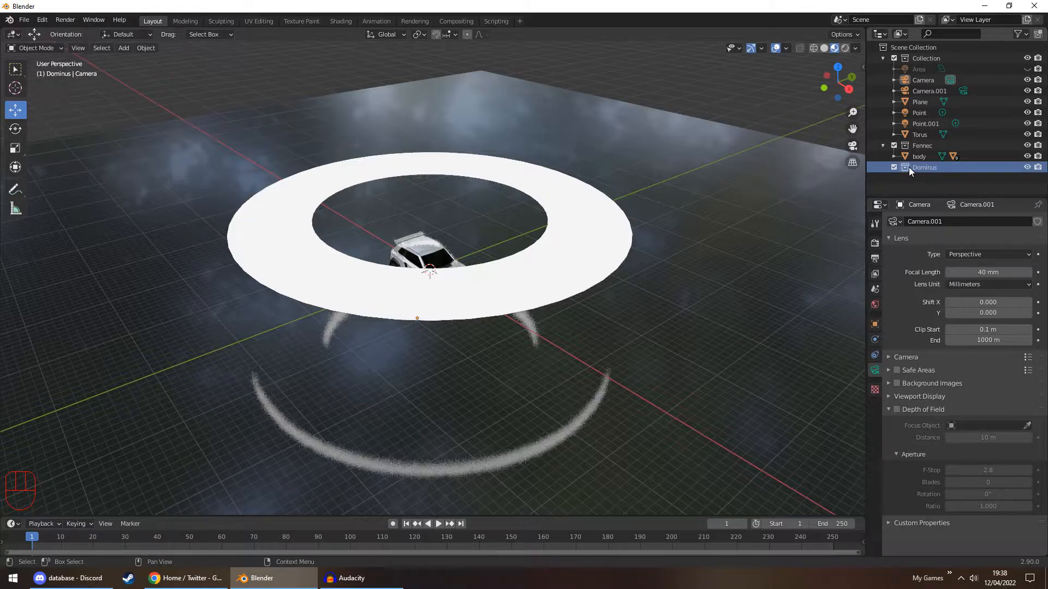
pyautogui.moveTo(748, 238); pyautogui.dragTo(686, 241, button='middle')
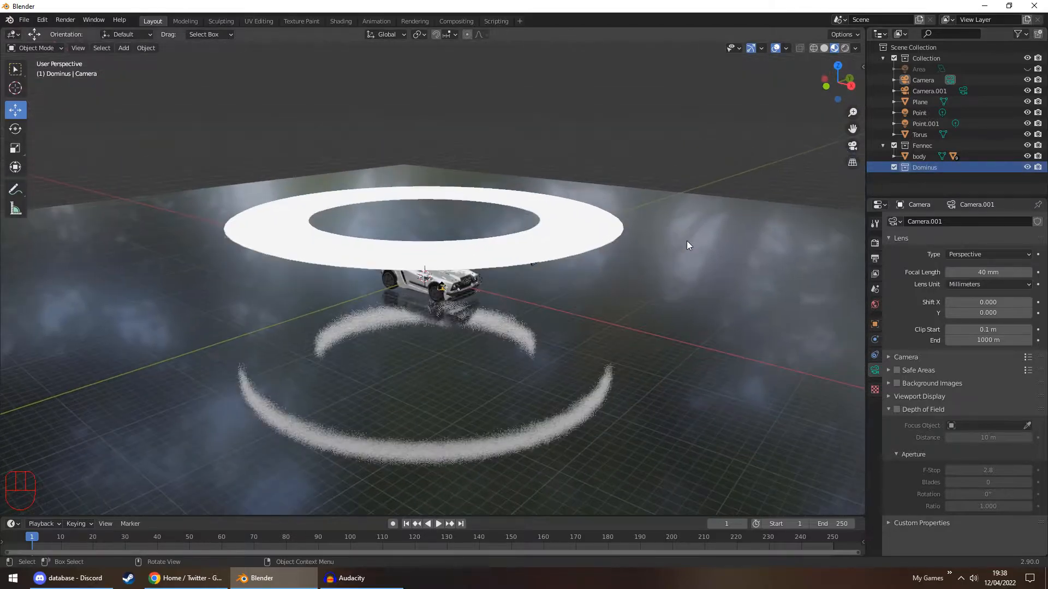
pyautogui.scroll(2, 662, 242)
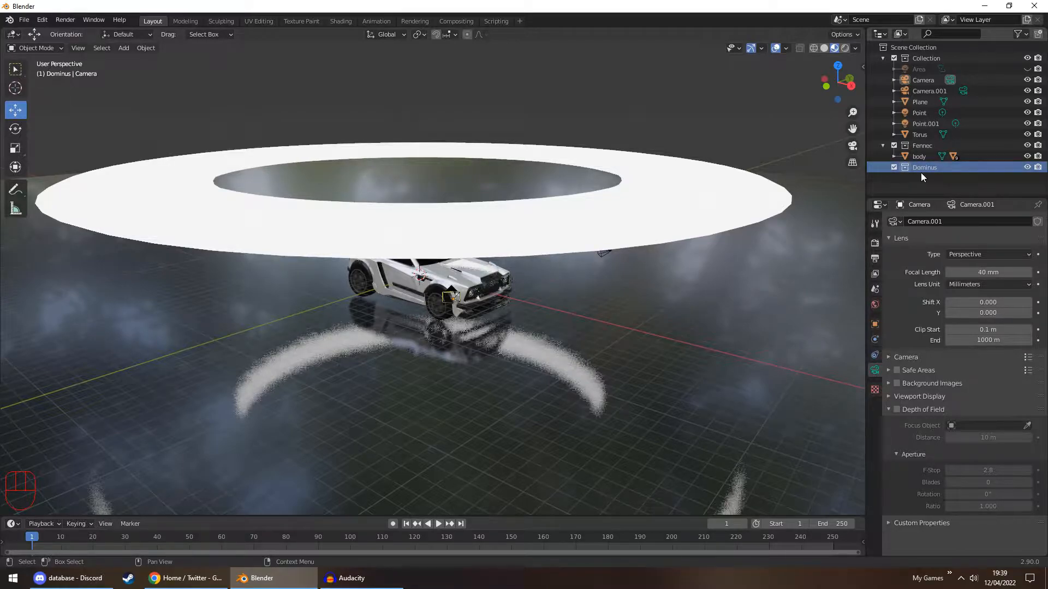
pyautogui.scroll(3, 753, 217)
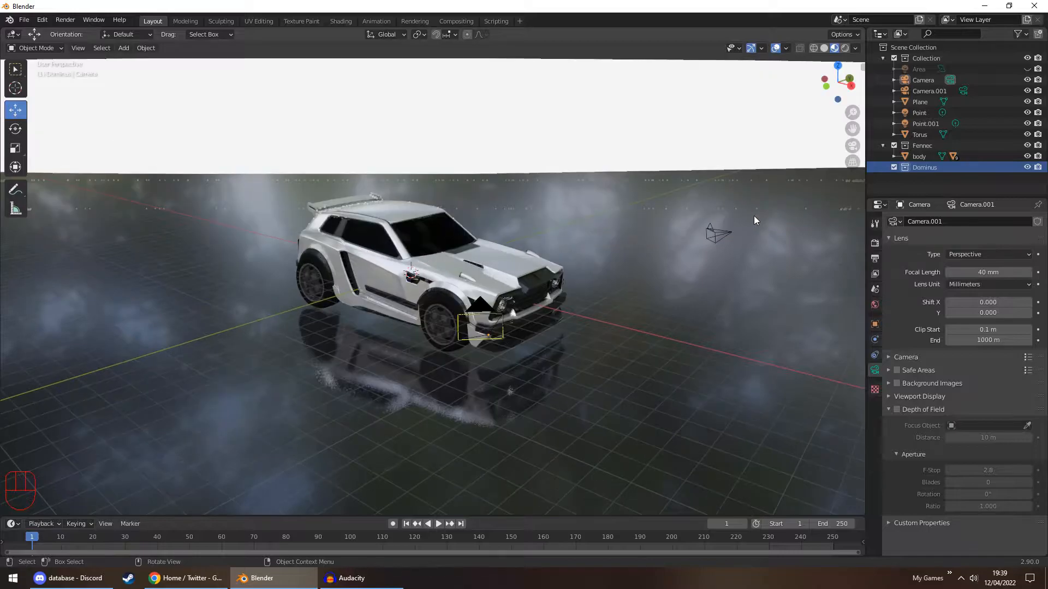
pyautogui.moveTo(753, 217); pyautogui.dragTo(722, 218, button='middle')
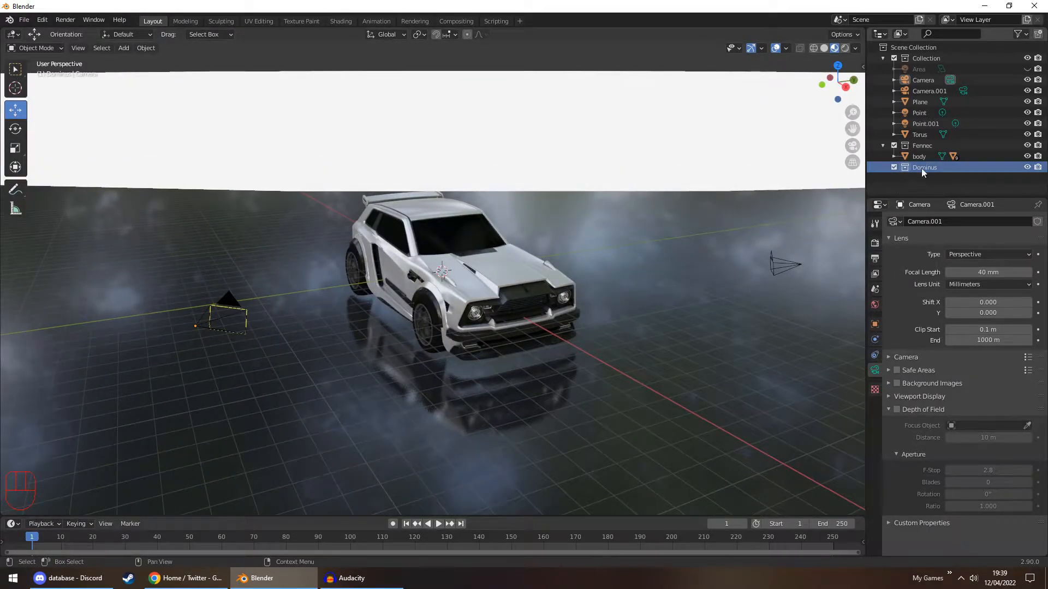
pyautogui.moveTo(806, 223); pyautogui.dragTo(611, 234, button='middle')
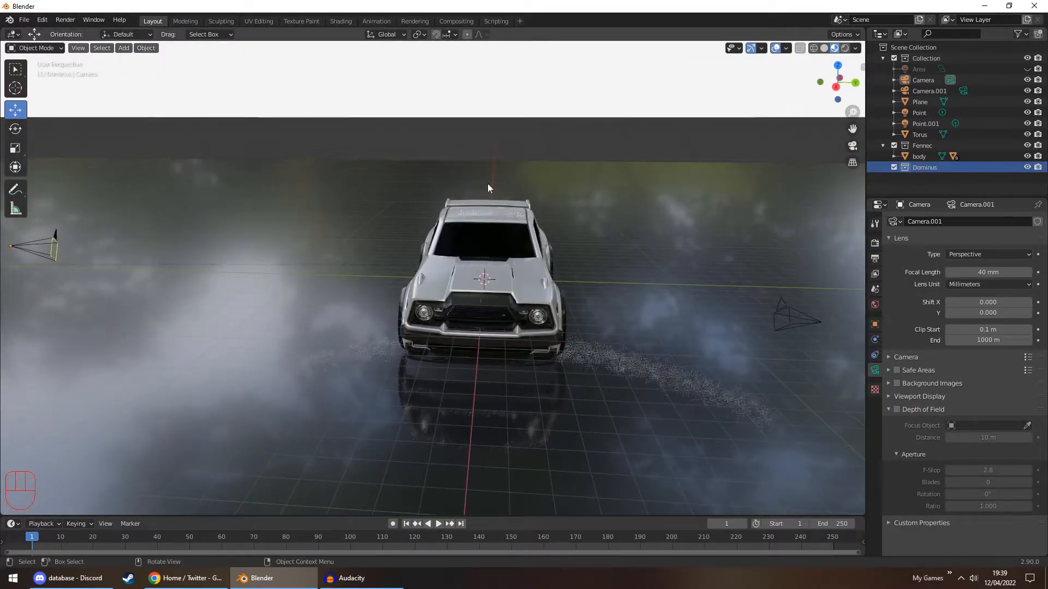
pyautogui.moveTo(166, 123); pyautogui.dragTo(113, 31, button='middle')
pyautogui.scroll(-5, 204, 123)
pyautogui.click(123, 48)
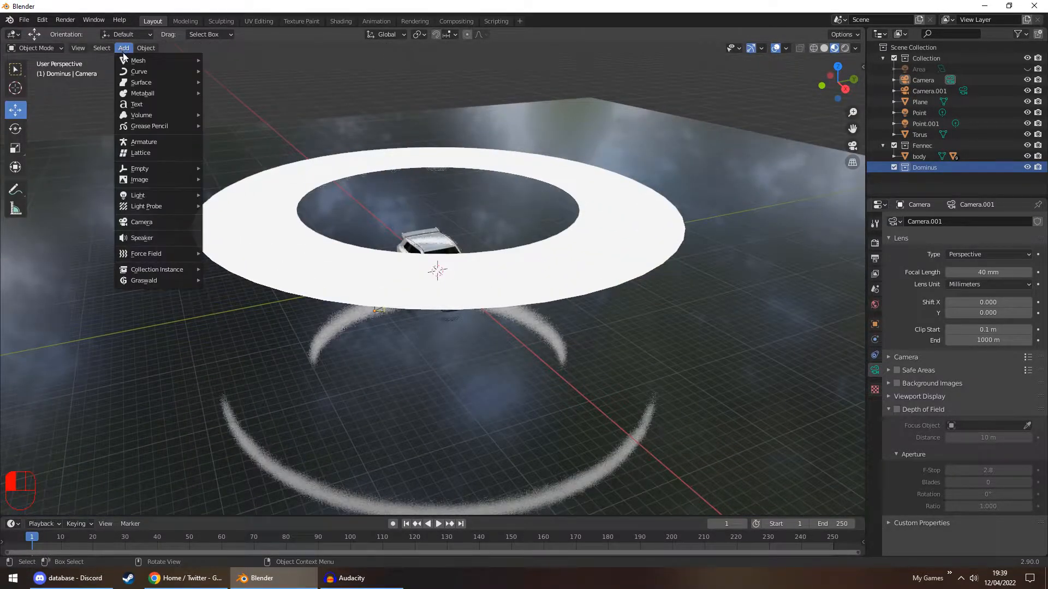
pyautogui.click(140, 103)
pyautogui.moveTo(257, 145); pyautogui.dragTo(425, 229, button='middle')
pyautogui.scroll(3, 421, 229)
pyautogui.moveTo(485, 121); pyautogui.dragTo(621, 347)
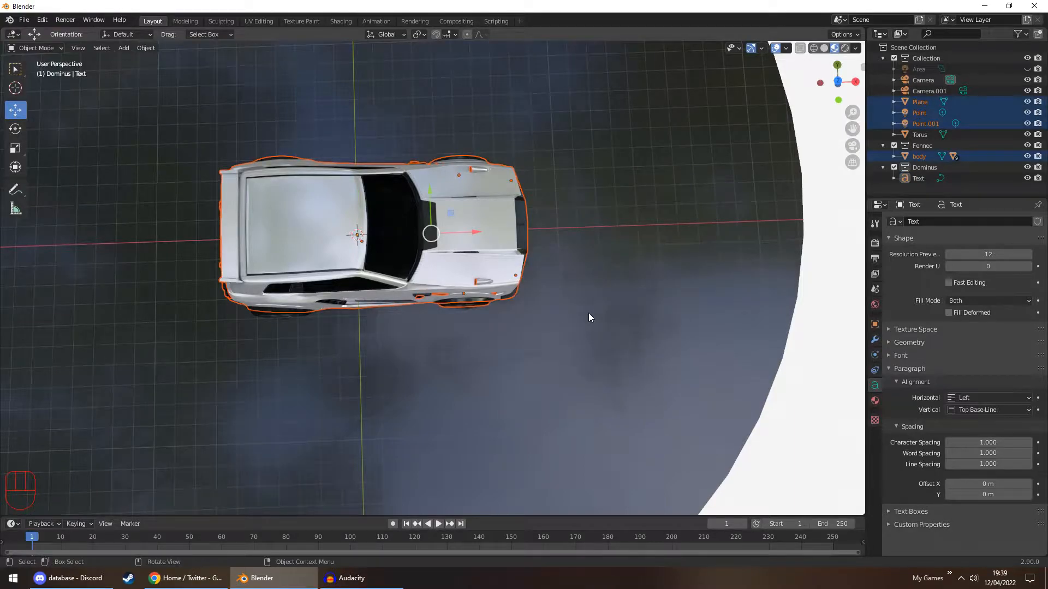
pyautogui.press('Delete')
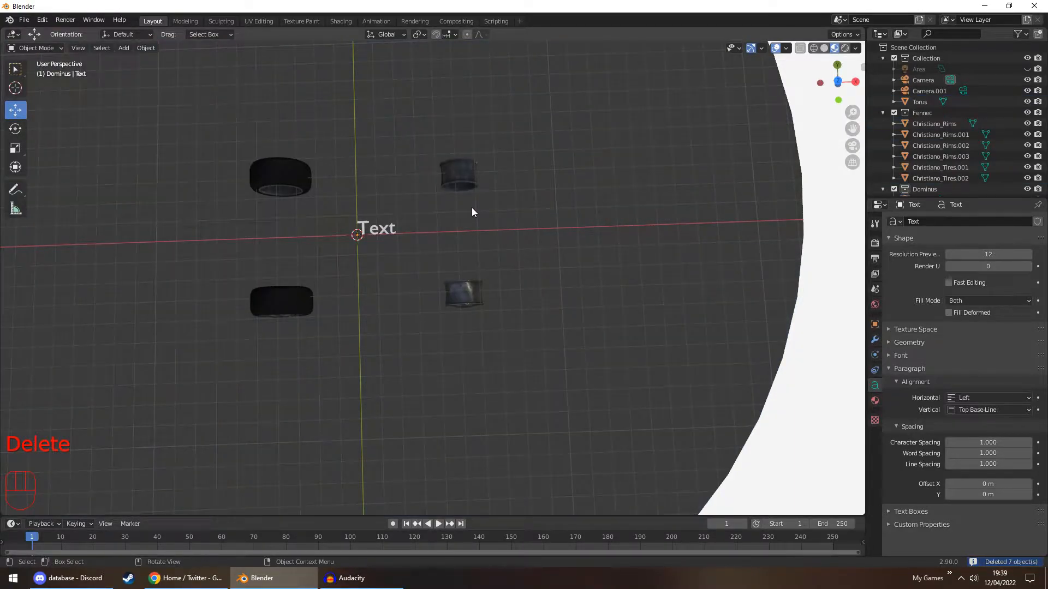
pyautogui.hotkey('ctrl', 'z')
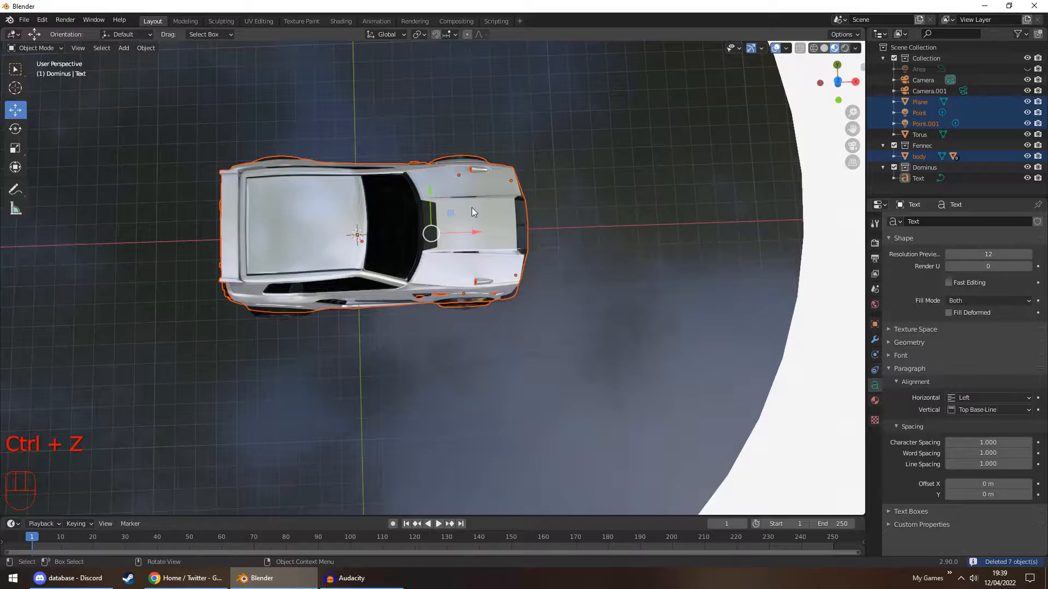
# Step: Hide the car body, the ground plane and the two point lights that cover the text object
pyautogui.click(391, 95)
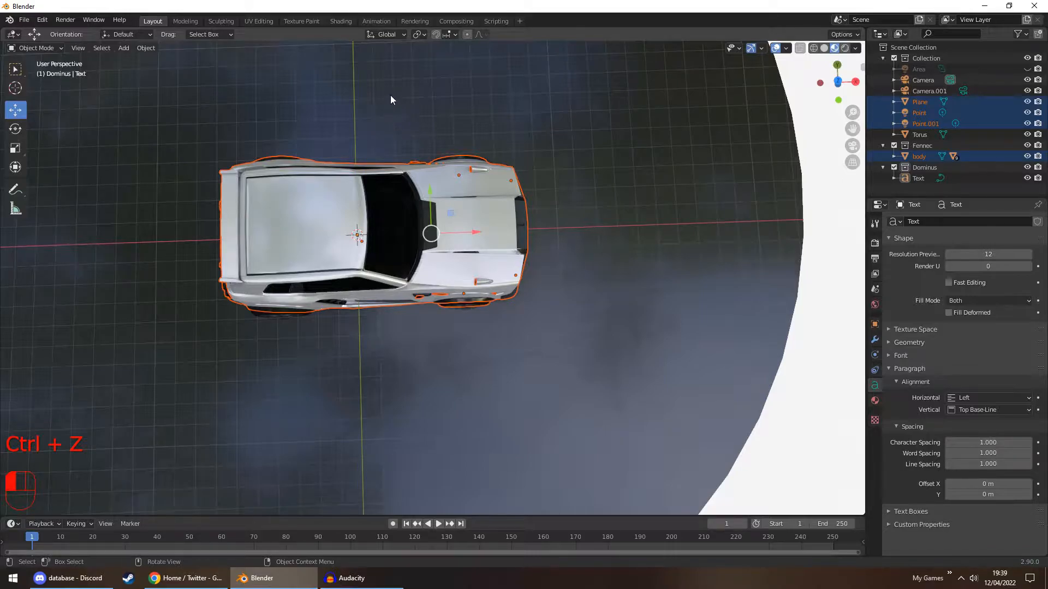
pyautogui.moveTo(398, 84); pyautogui.dragTo(615, 359)
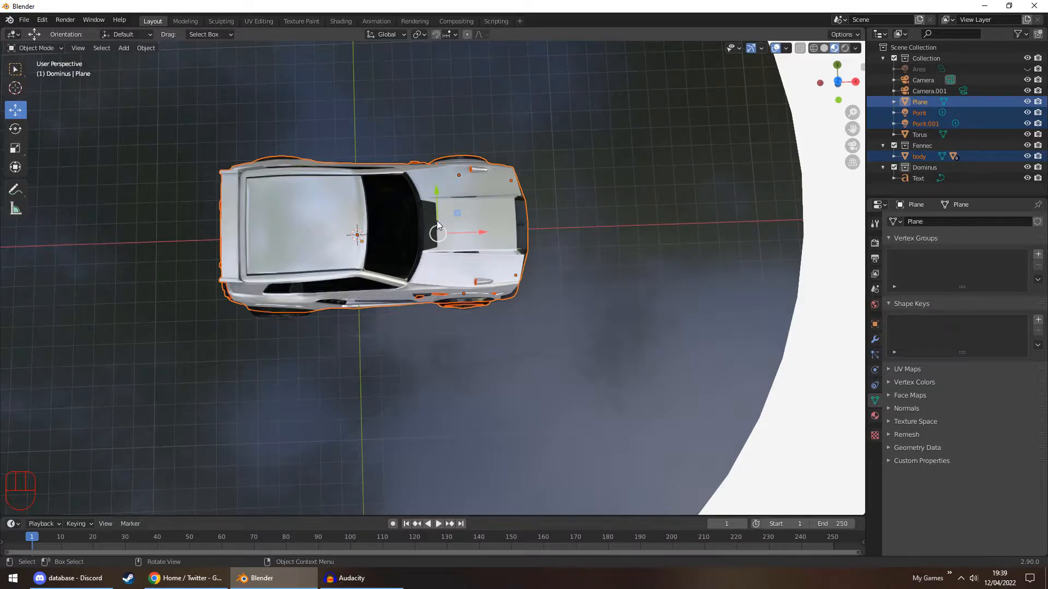
pyautogui.press('h')
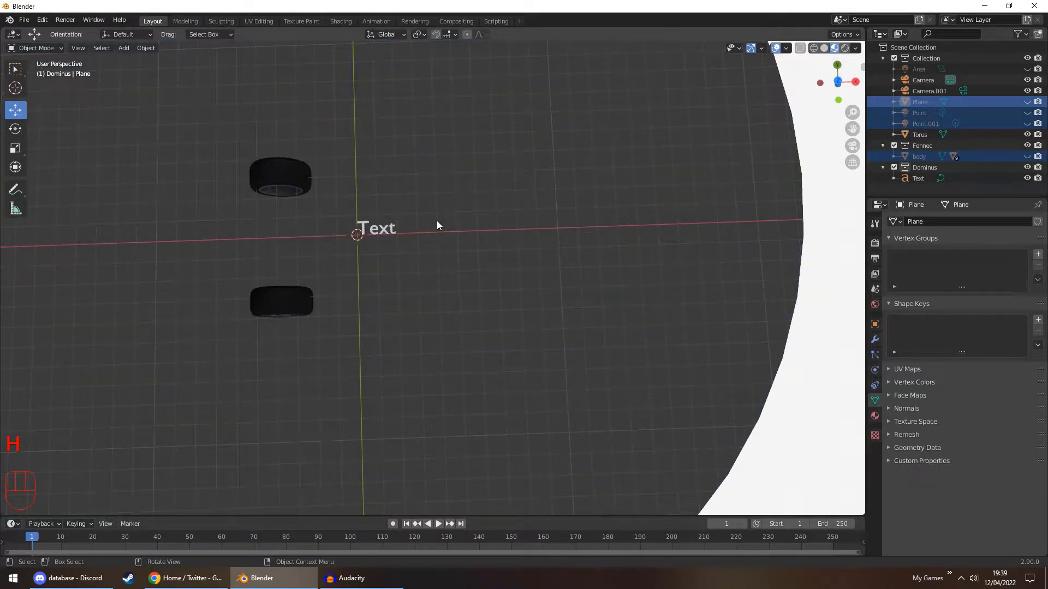
# Step: Open the text object at the origin in Edit Mode and erase its default wording
pyautogui.click(361, 227)
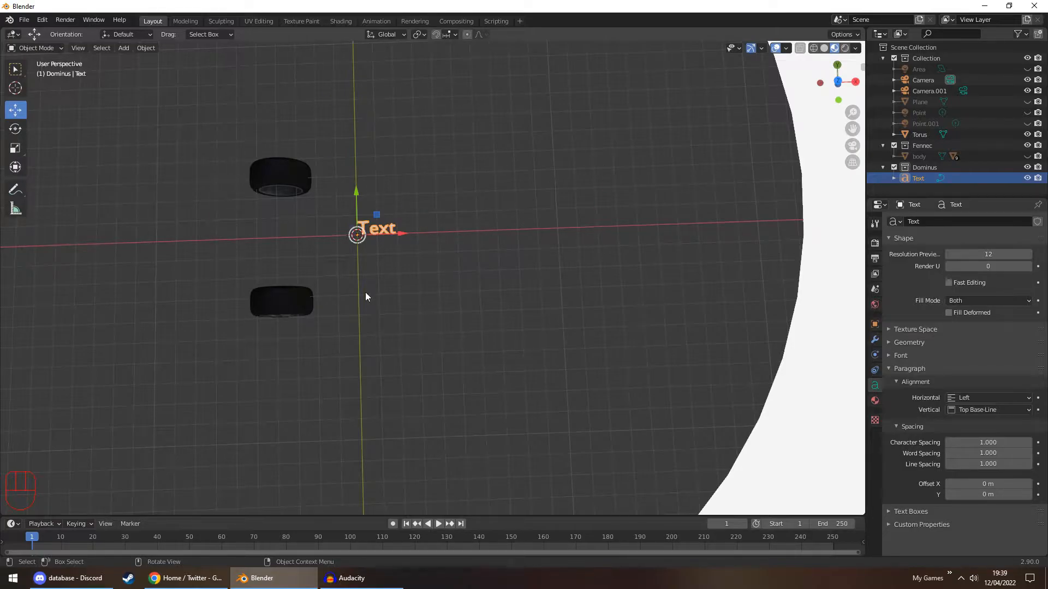
pyautogui.click(26, 47)
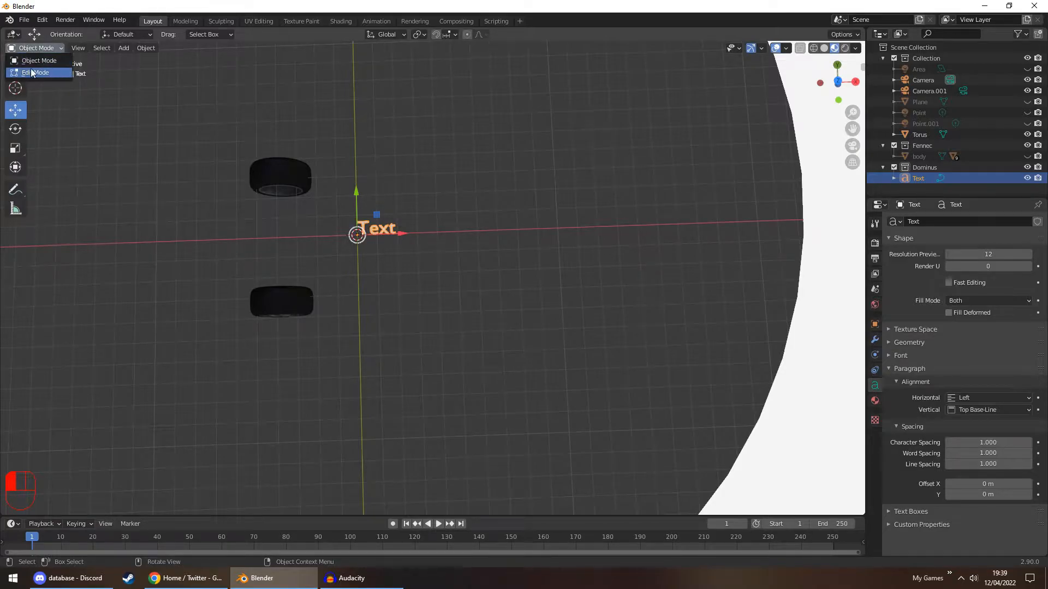
pyautogui.click(40, 56)
pyautogui.click(400, 216)
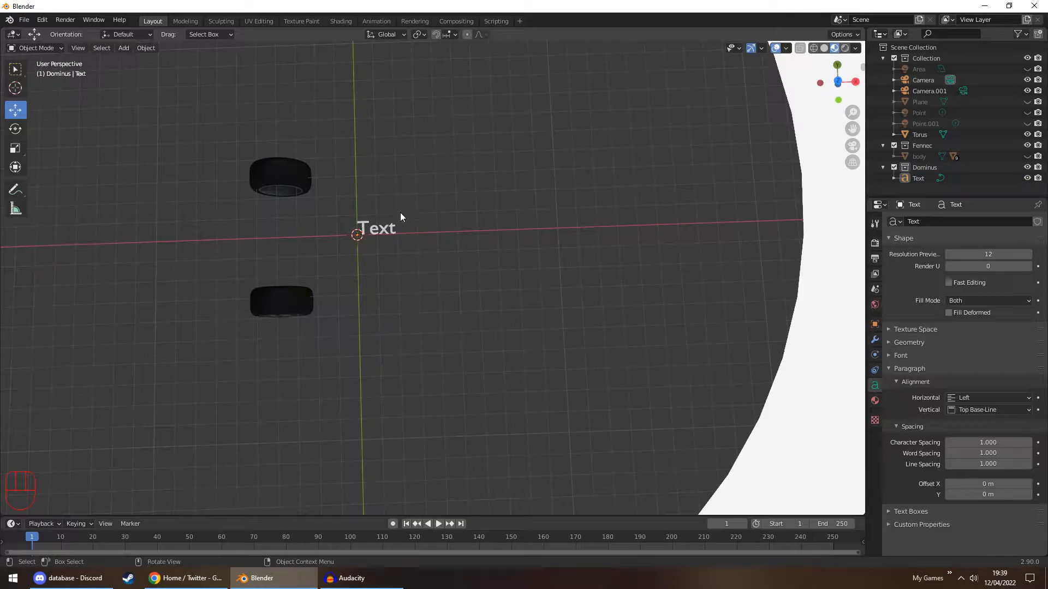
pyautogui.click(363, 221)
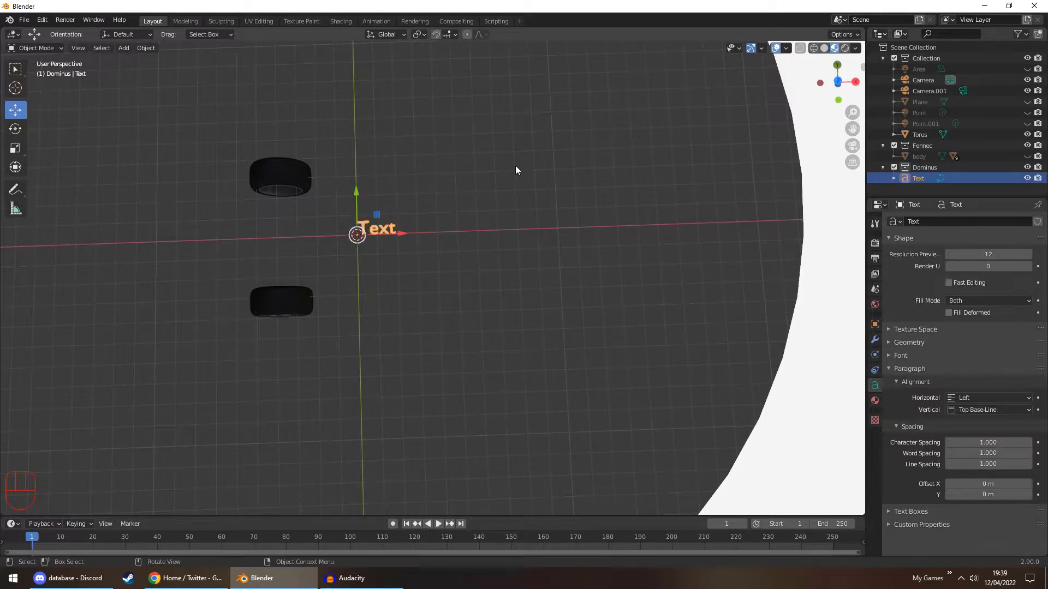
pyautogui.press('Tab')
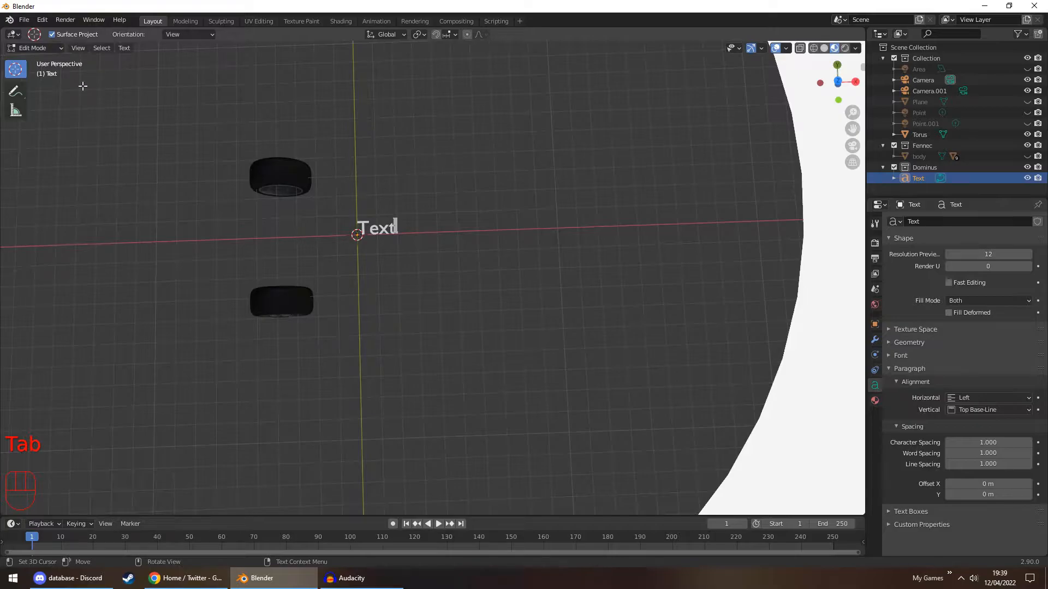
pyautogui.press('BackSpace')
pyautogui.press('BackSpace')
pyautogui.press('BackSpace')
pyautogui.press('BackSpace')
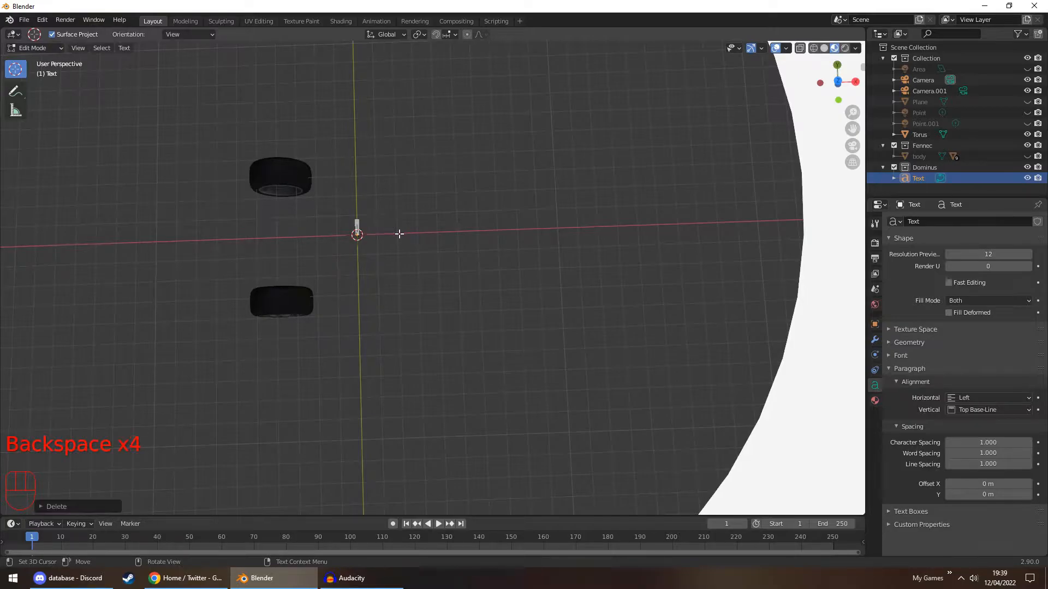
pyautogui.write('ffff')
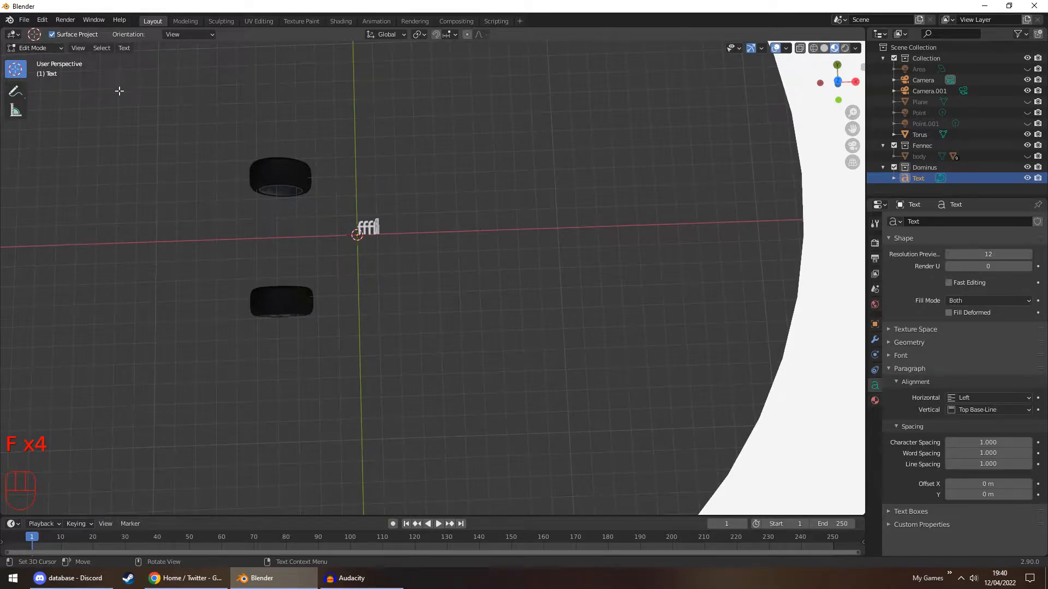
pyautogui.press('BackSpace')
pyautogui.press('BackSpace')
pyautogui.press('BackSpace')
pyautogui.press('BackSpace')
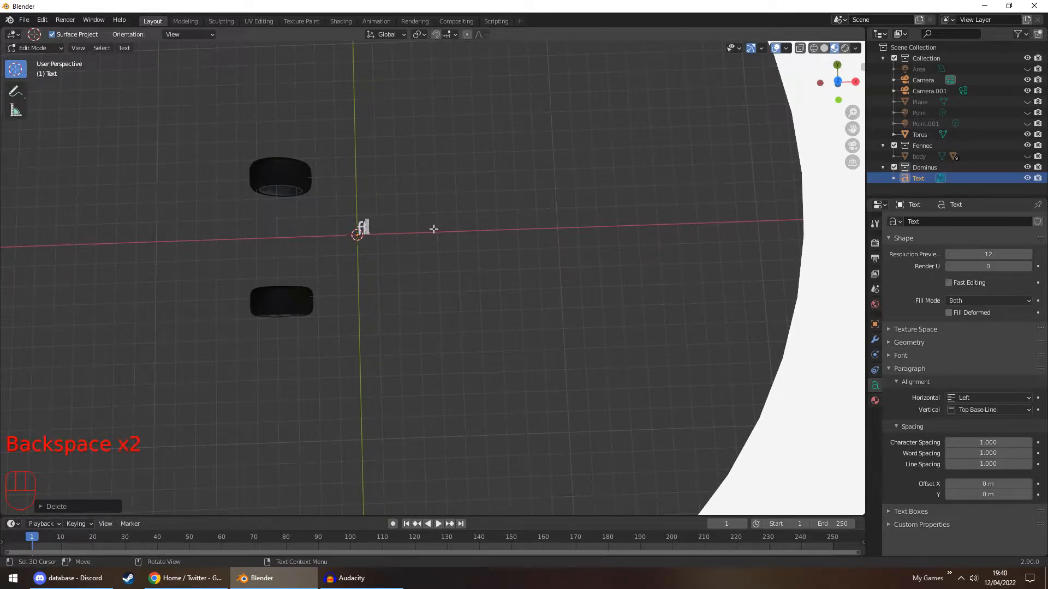
# Step: Enter TEST TEXT as the text object's wording and return to Object Mode
pyautogui.press('shift')
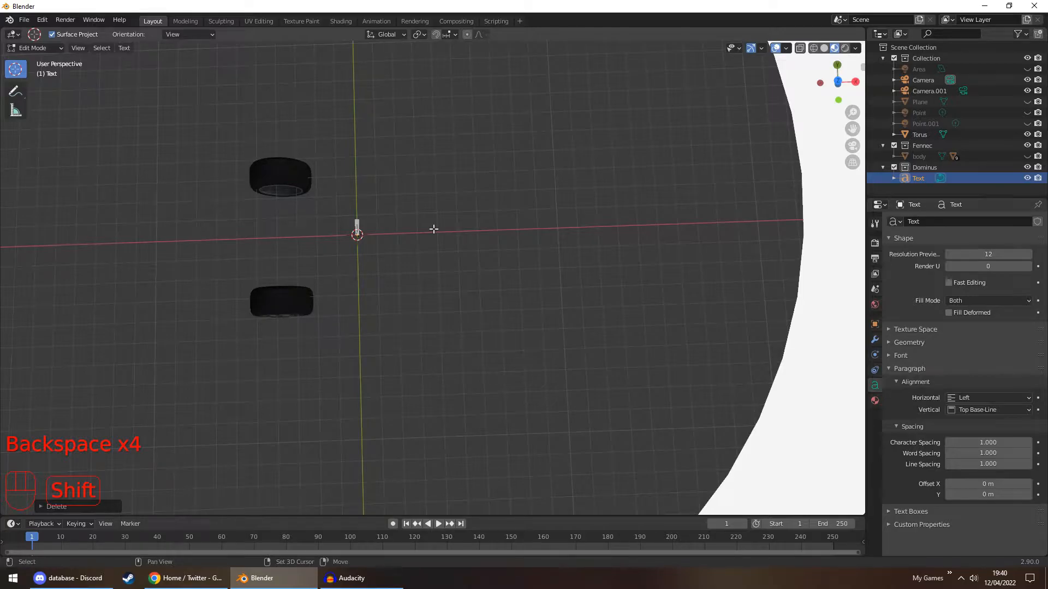
pyautogui.write('TEST TEXT')
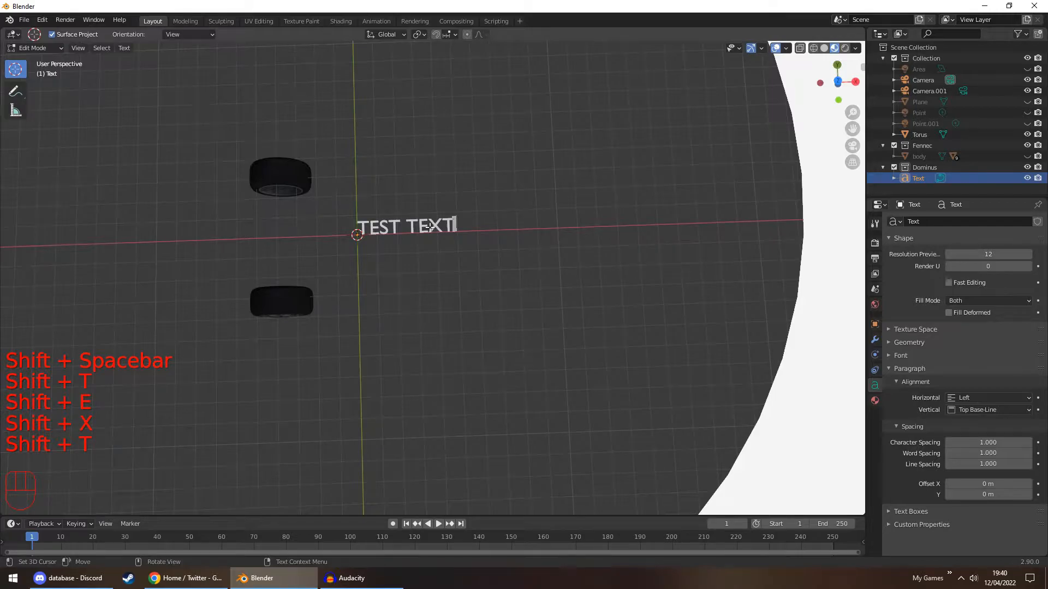
pyautogui.press('Tab')
# Step: Raise the TEST TEXT object straight up along the Z axis, well above the wheels
pyautogui.click(466, 211)
pyautogui.moveTo(485, 217); pyautogui.dragTo(448, 235, button='middle')
pyautogui.click(428, 238)
pyautogui.moveTo(434, 218); pyautogui.dragTo(438, 138)
pyautogui.moveTo(438, 139); pyautogui.dragTo(502, 163, button='middle')
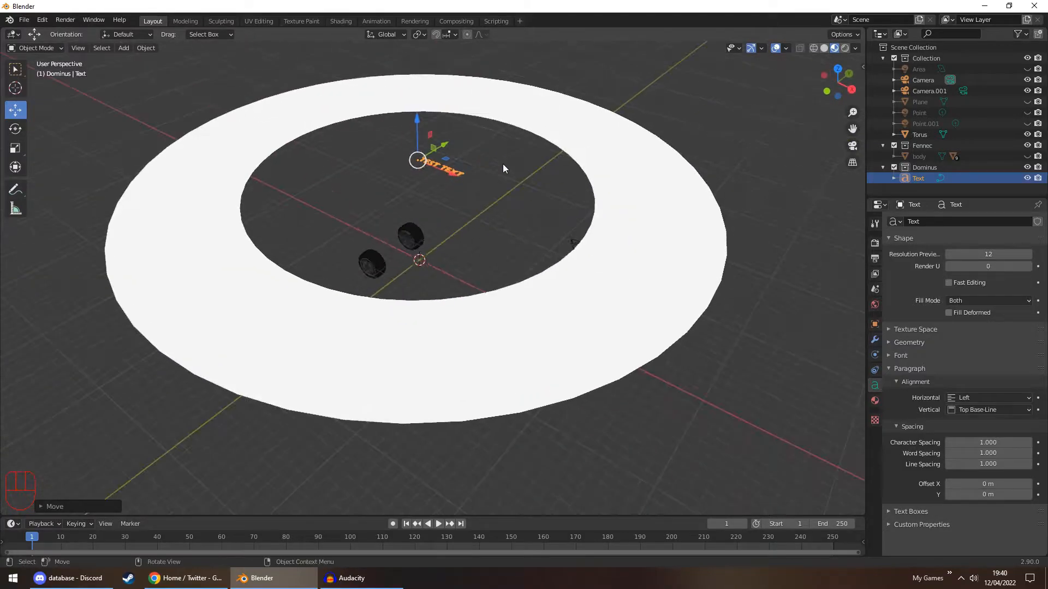
# Step: Convert the TEST TEXT object to a mesh
pyautogui.scroll(3, 503, 163)
pyautogui.moveTo(454, 191); pyautogui.dragTo(492, 212, button='middle')
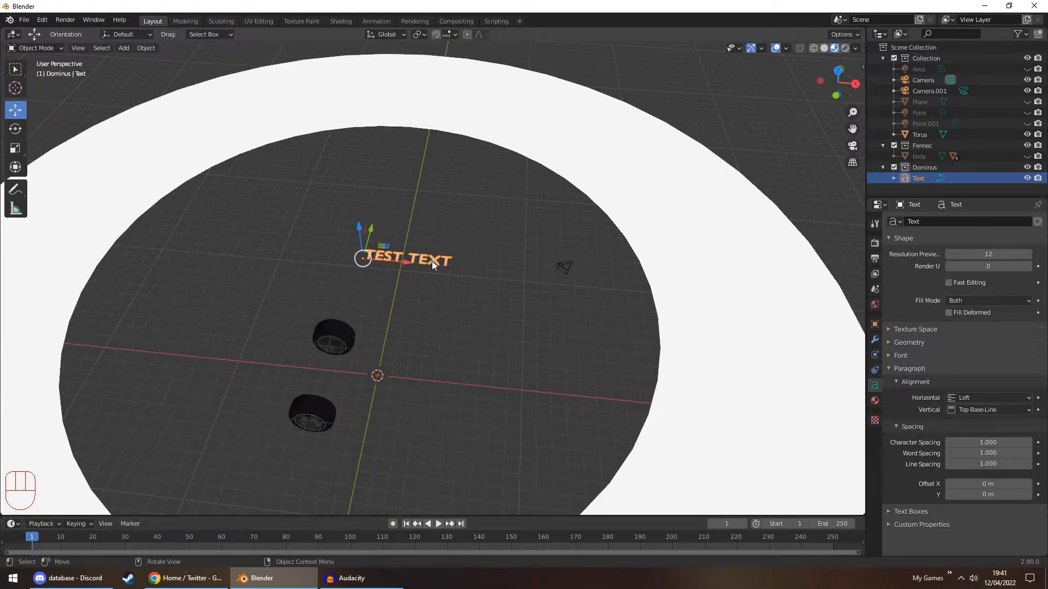
pyautogui.scroll(2, 449, 257)
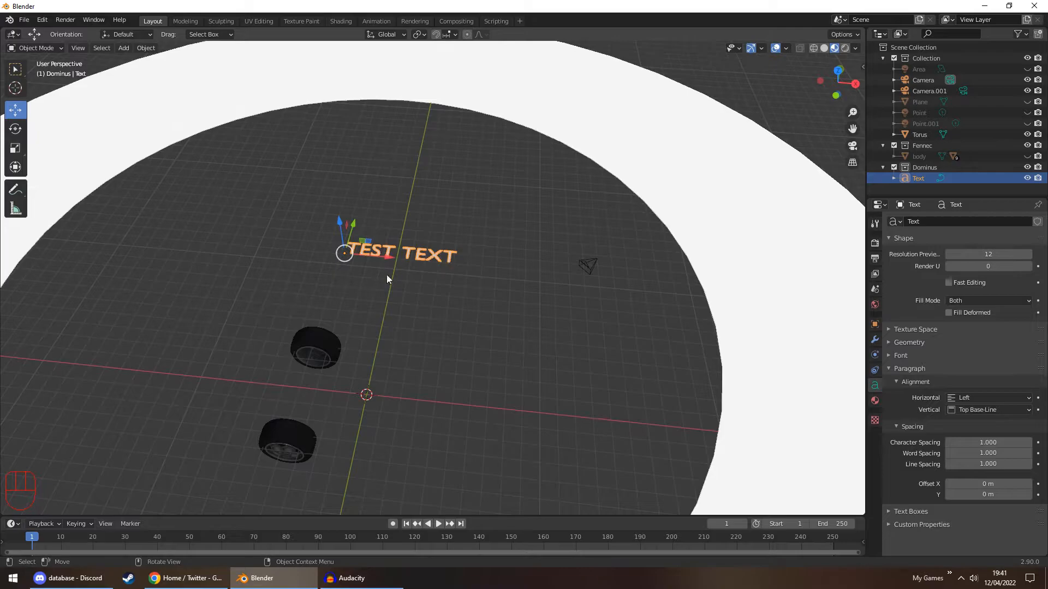
pyautogui.rightClick(416, 255)
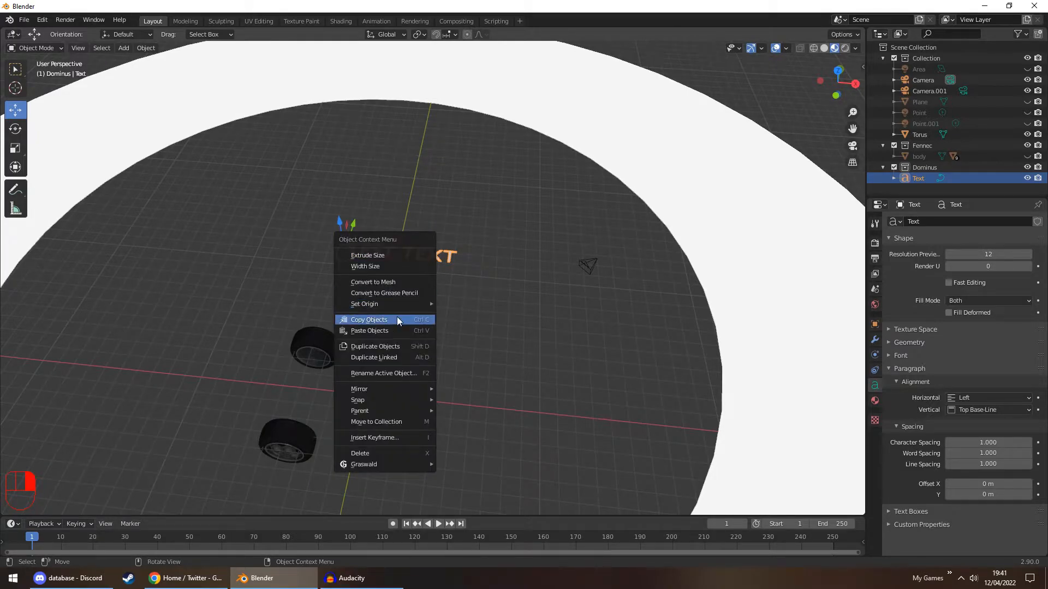
pyautogui.click(393, 282)
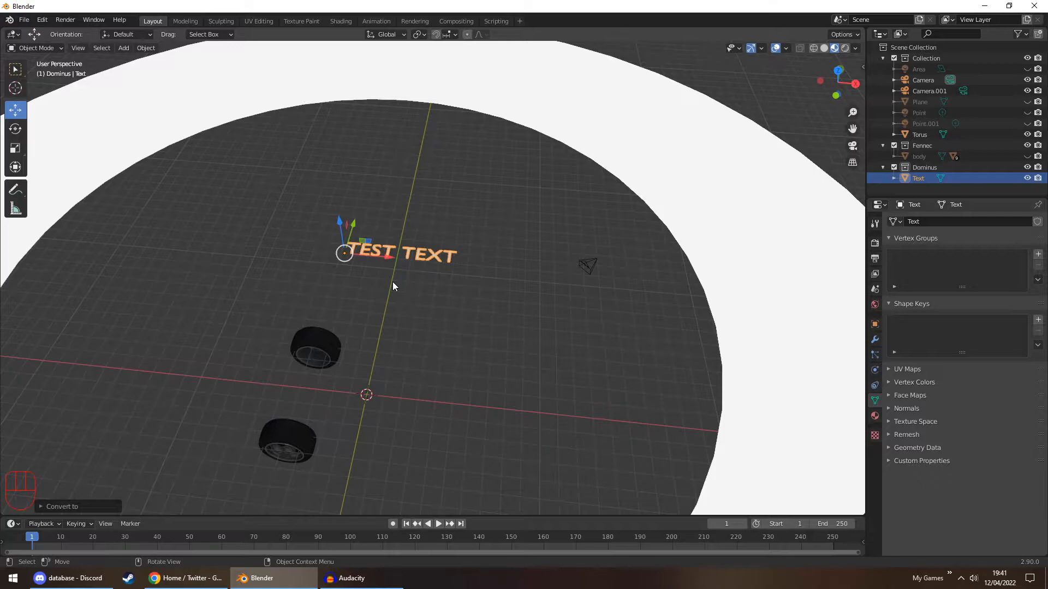
# Step: Extrude the whole TEST TEXT mesh about 0.31 m downward along the global Z axis and return to Object Mode
pyautogui.press('Tab')
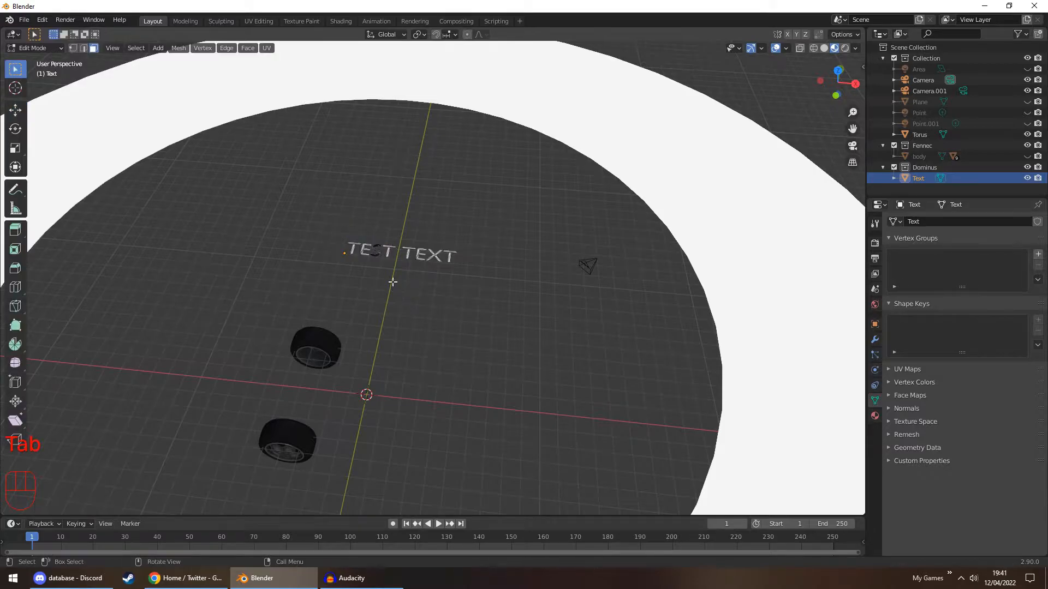
pyautogui.press('a')
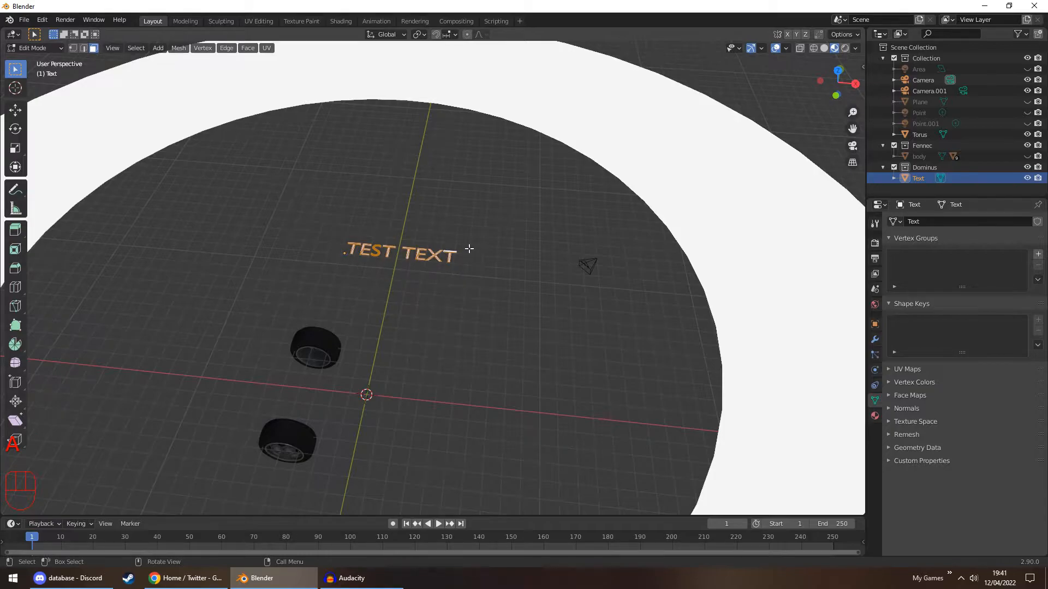
pyautogui.moveTo(404, 280); pyautogui.dragTo(394, 245, button='middle')
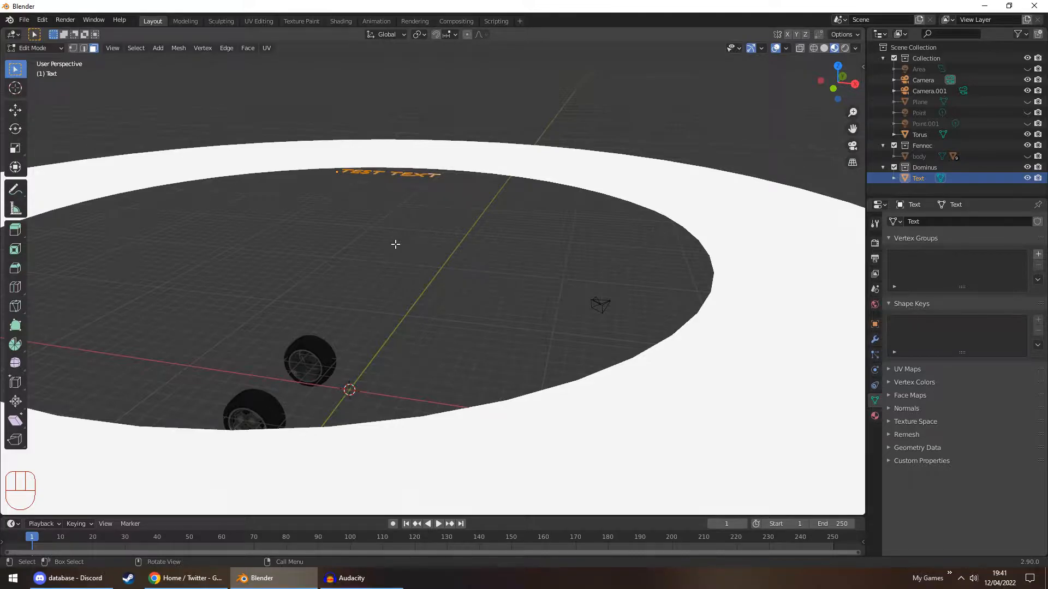
pyautogui.press('e')
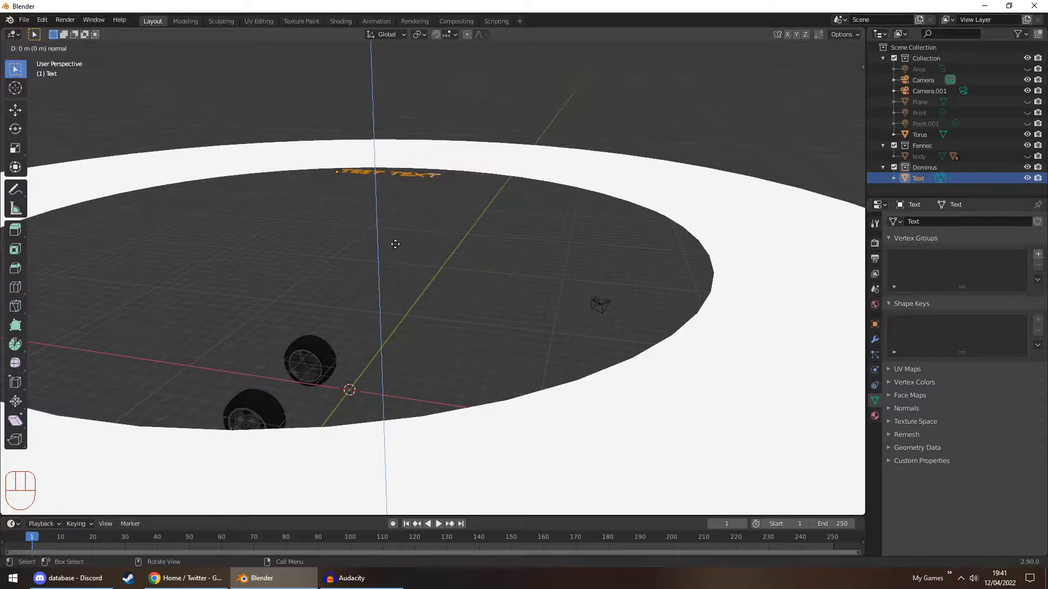
pyautogui.press('z')
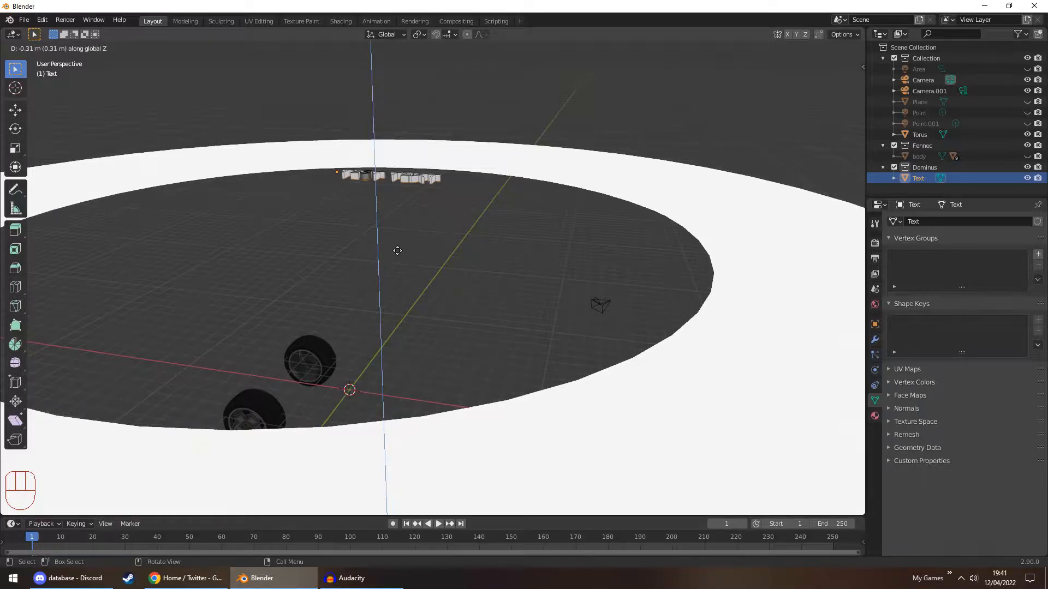
pyautogui.click(397, 250)
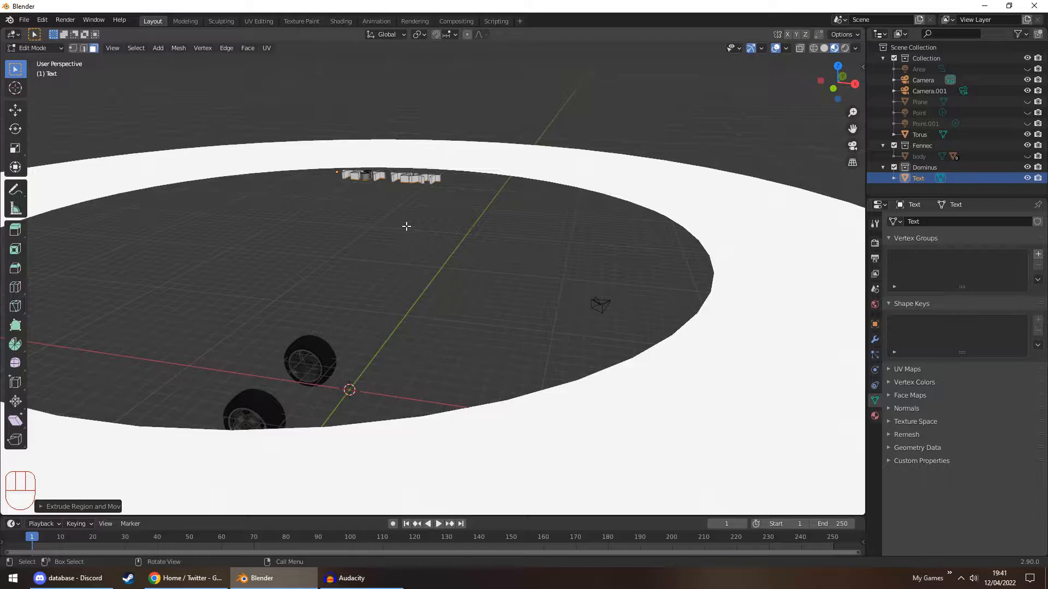
pyautogui.press('Tab')
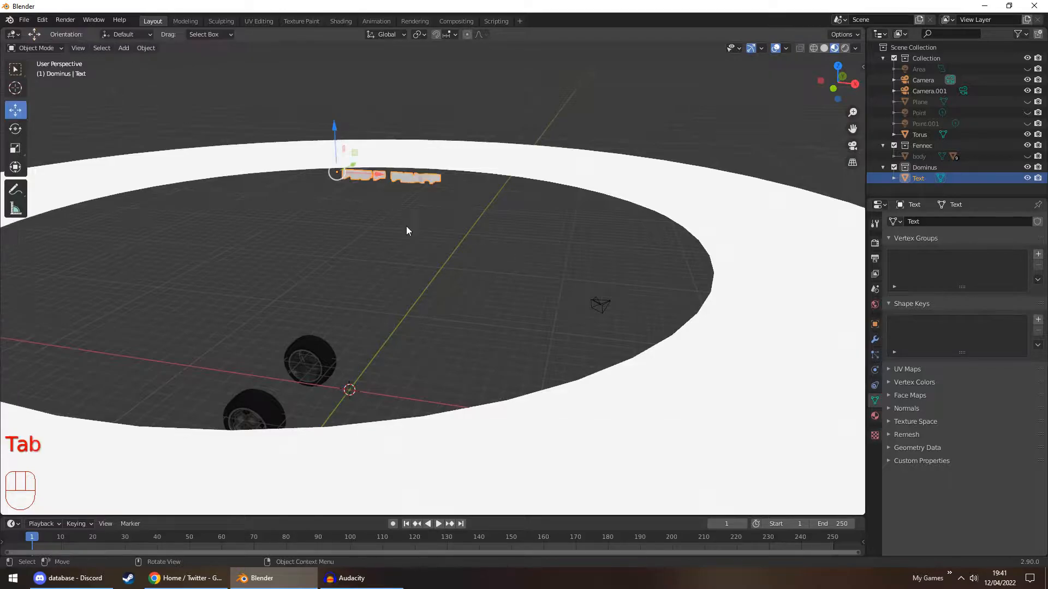
# Step: Make the car body, the Plane and both point lights visible again, and delete the Area light
pyautogui.moveTo(405, 226); pyautogui.dragTo(384, 257, button='middle')
pyautogui.click(454, 278)
pyautogui.click(280, 219)
pyautogui.click(1027, 157)
pyautogui.click(1027, 123)
pyautogui.click(1027, 101)
pyautogui.click(1026, 101)
pyautogui.click(1027, 112)
pyautogui.click(1027, 100)
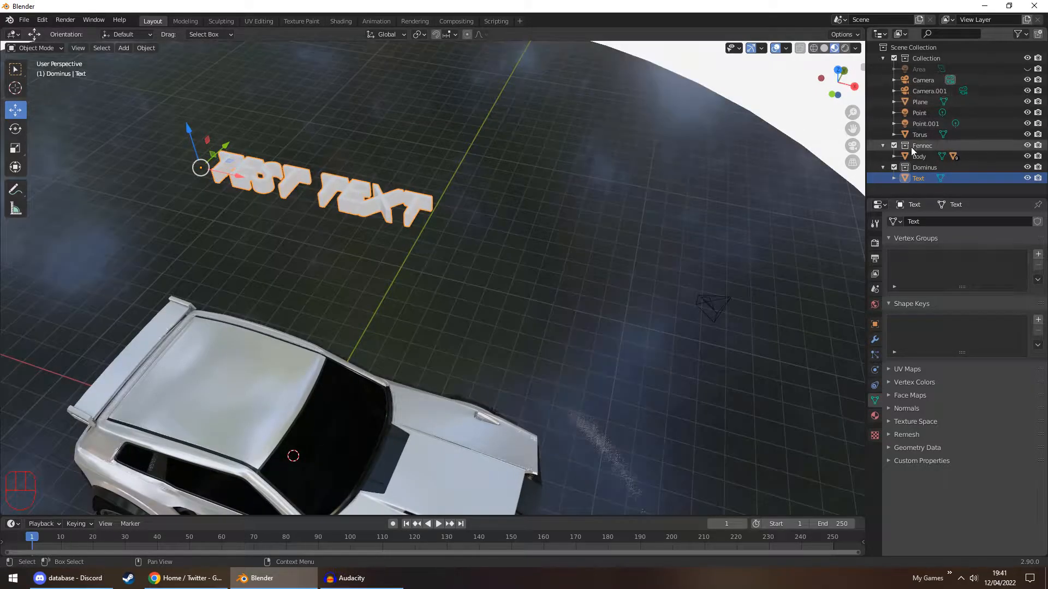
pyautogui.click(991, 70)
pyautogui.press('Delete')
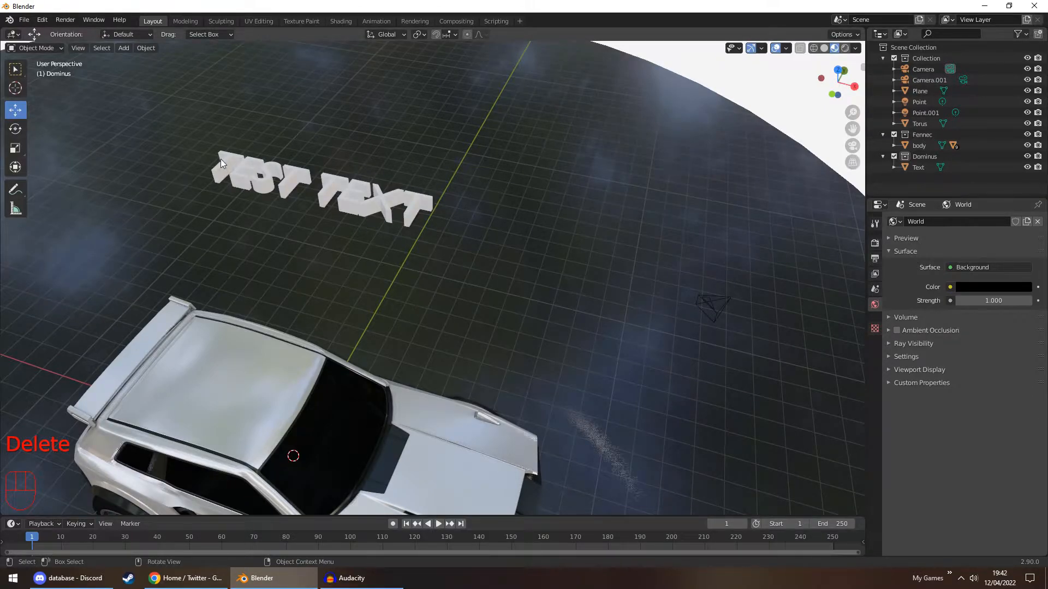
# Step: In camera view, lower the TEST TEXT object to a Z location of about 4.43 m and shift it to about -4.51 m in Y
pyautogui.click(232, 177)
pyautogui.click(853, 145)
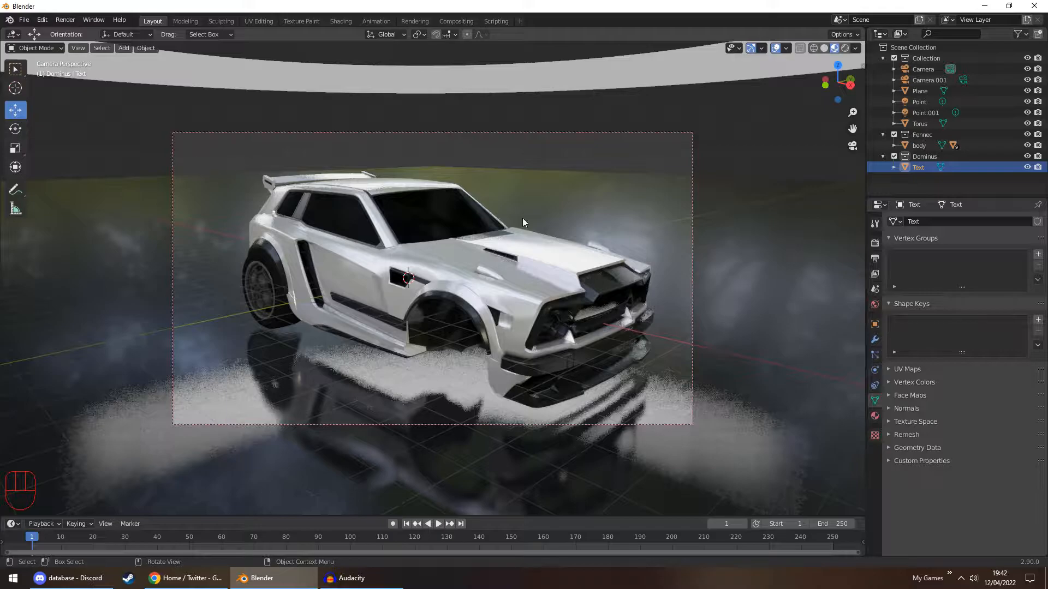
pyautogui.click(874, 324)
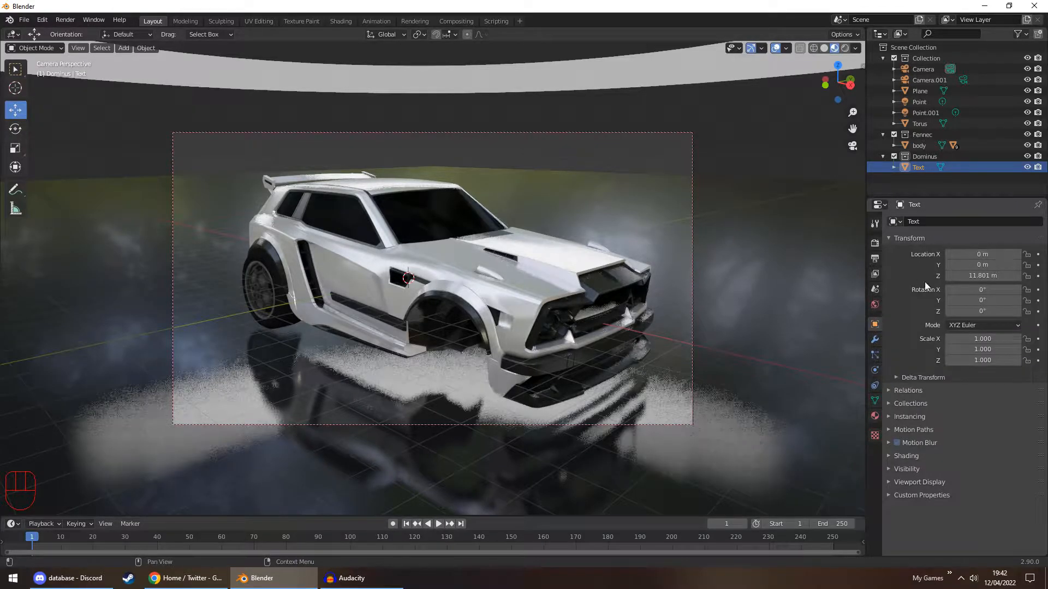
pyautogui.click(981, 275)
pyautogui.moveTo(981, 276)
pyautogui.mouseDown()
pyautogui.moveTo(1013, 275)
pyautogui.moveTo(973, 276)
pyautogui.mouseUp()
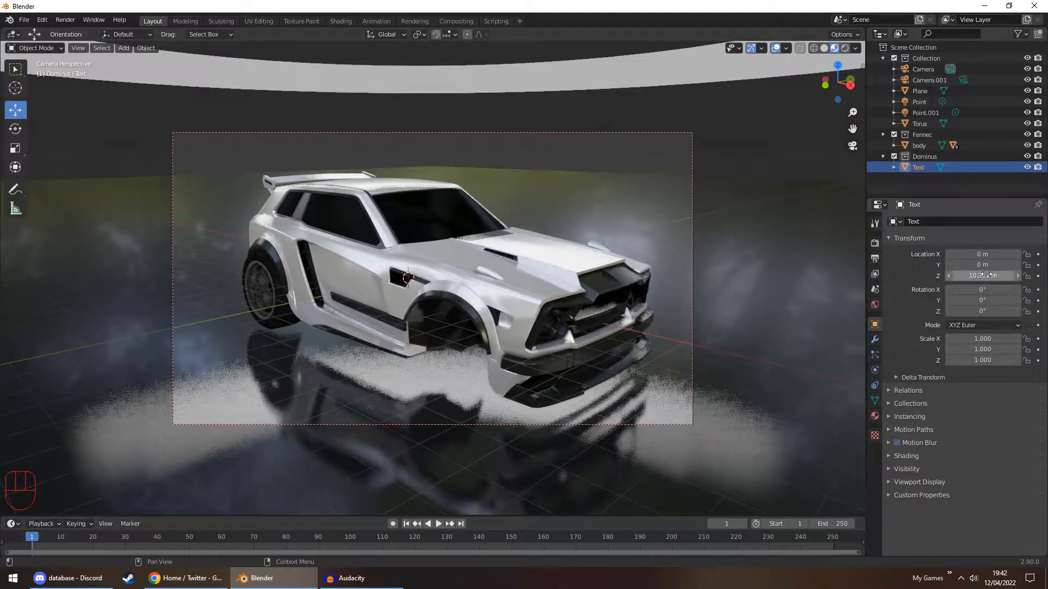
pyautogui.moveTo(978, 276); pyautogui.dragTo(912, 275)
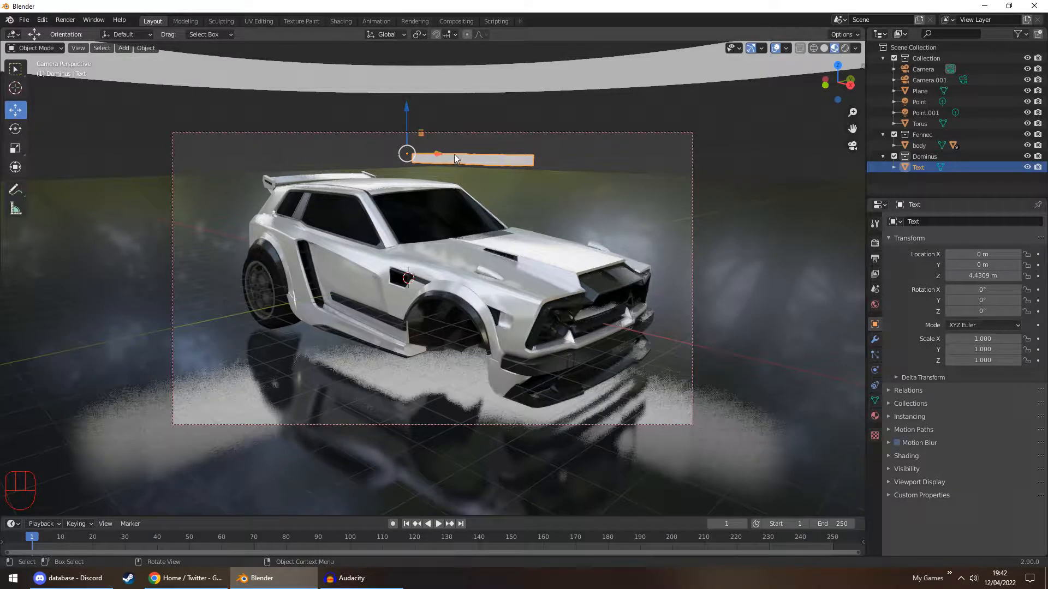
pyautogui.moveTo(438, 155); pyautogui.dragTo(325, 163)
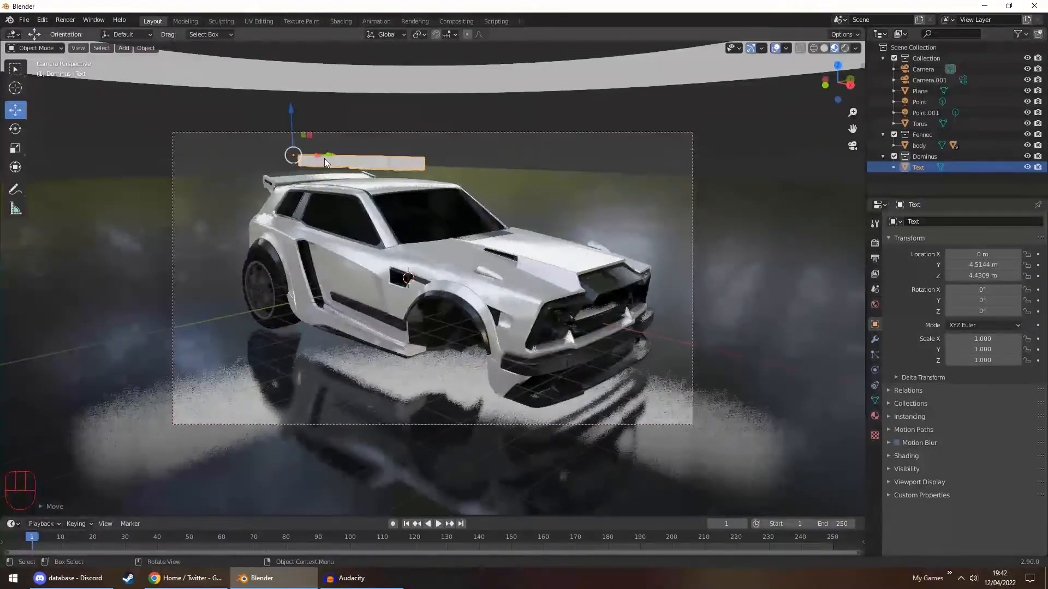
# Step: Stand the text upright facing the camera, with rotations of 90° about X and 59.3° about Z
pyautogui.moveTo(982, 289); pyautogui.dragTo(1004, 310)
pyautogui.click(973, 291)
pyautogui.write('90')
pyautogui.press('Return')
pyautogui.hotkey('ctrl', 'z')
# Step: Move the text behind the car to about X -9.91 m, Y -2.86 m, Z 3.80 m, at the upper corner of the camera frame
pyautogui.moveTo(292, 113); pyautogui.dragTo(294, 136)
pyautogui.moveTo(311, 139); pyautogui.dragTo(378, 149, button='middle')
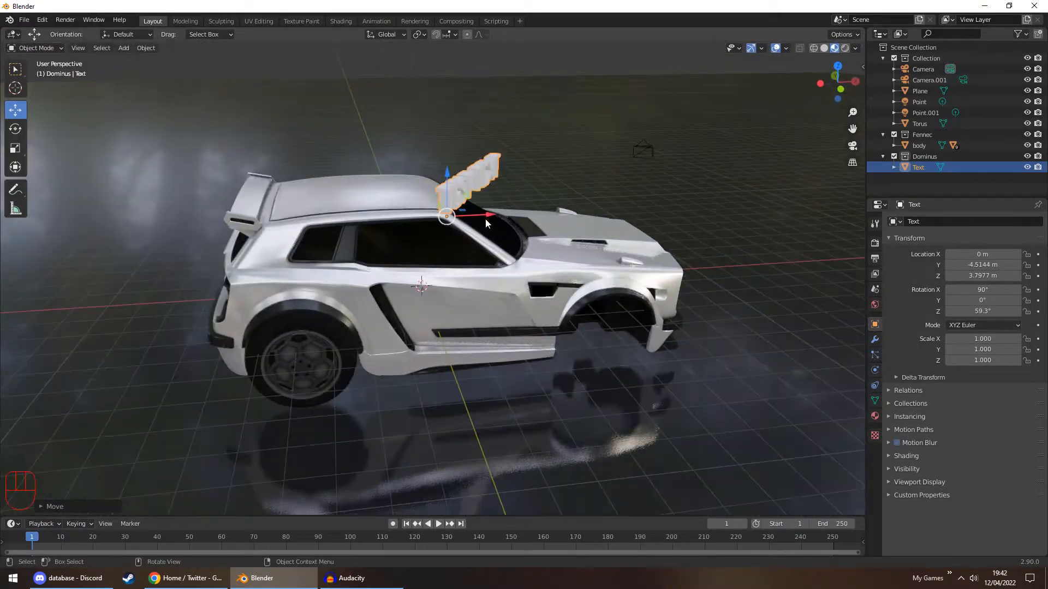
pyautogui.moveTo(489, 217); pyautogui.dragTo(710, 158)
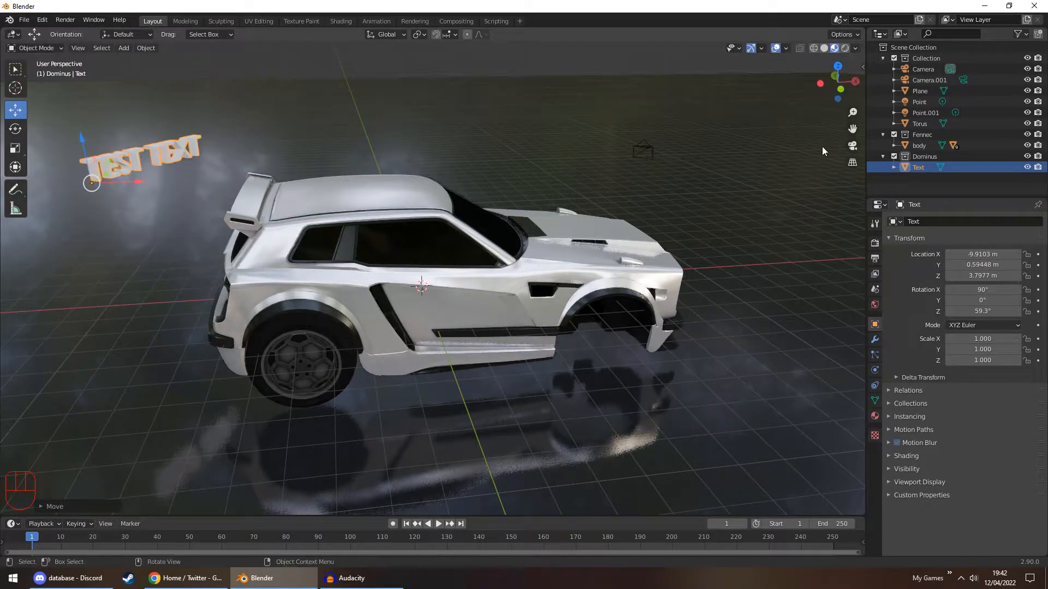
pyautogui.click(851, 145)
pyautogui.moveTo(320, 165); pyautogui.dragTo(244, 168)
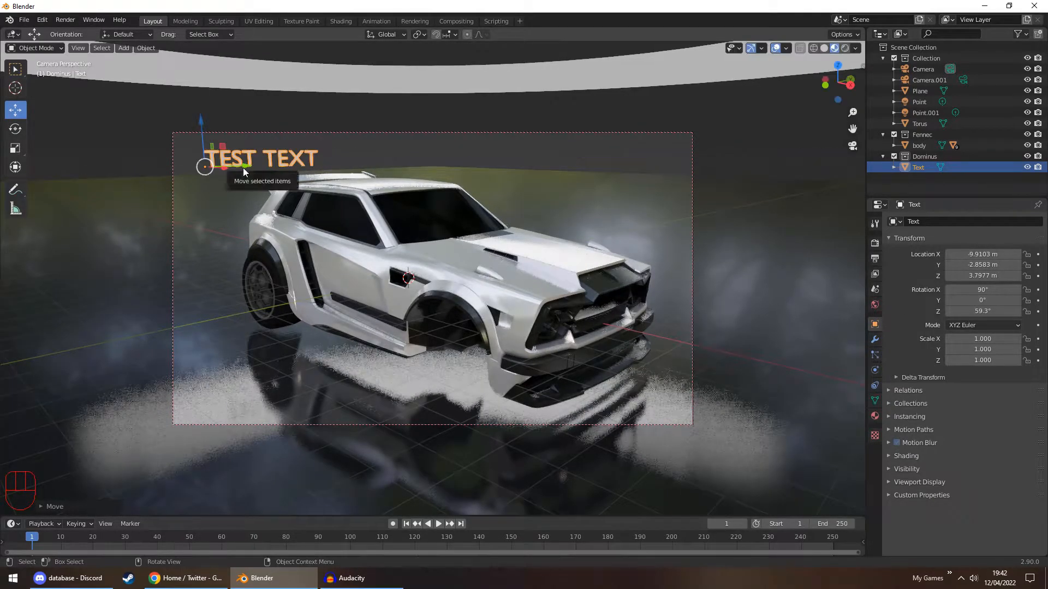
# Step: Scale the text to 1.22 in X and over twice its height in Y, then reposition it at about Y -3.31 m, Z 3.07 m
pyautogui.click(428, 145)
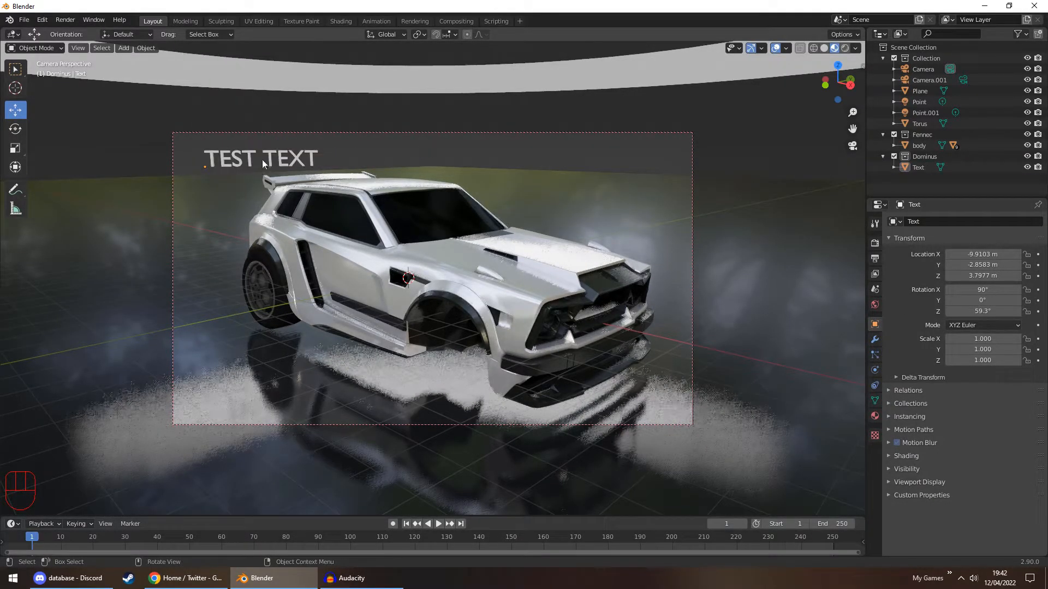
pyautogui.click(220, 162)
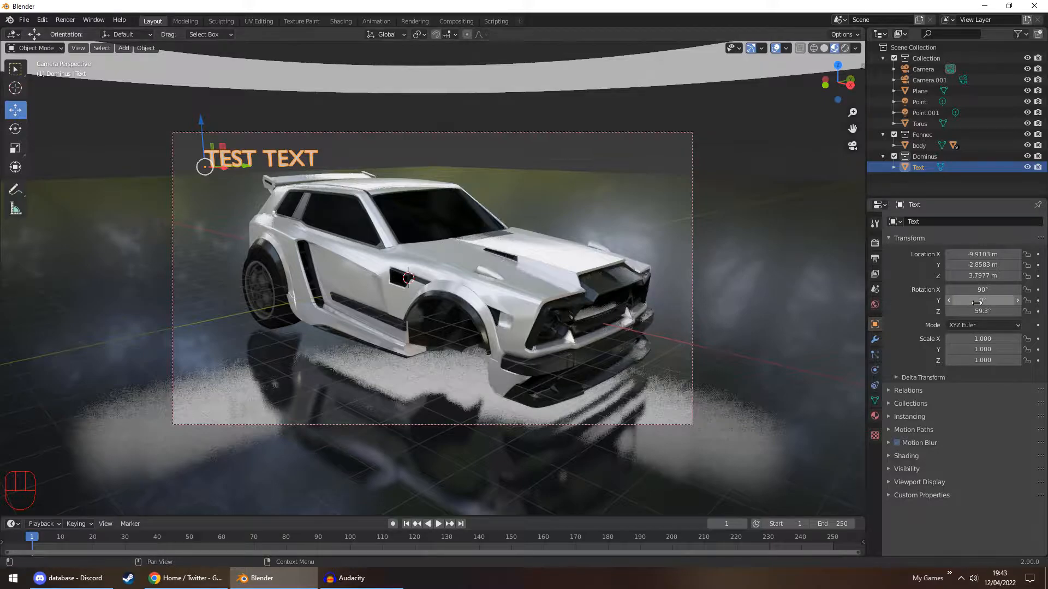
pyautogui.moveTo(974, 339); pyautogui.dragTo(1047, 350)
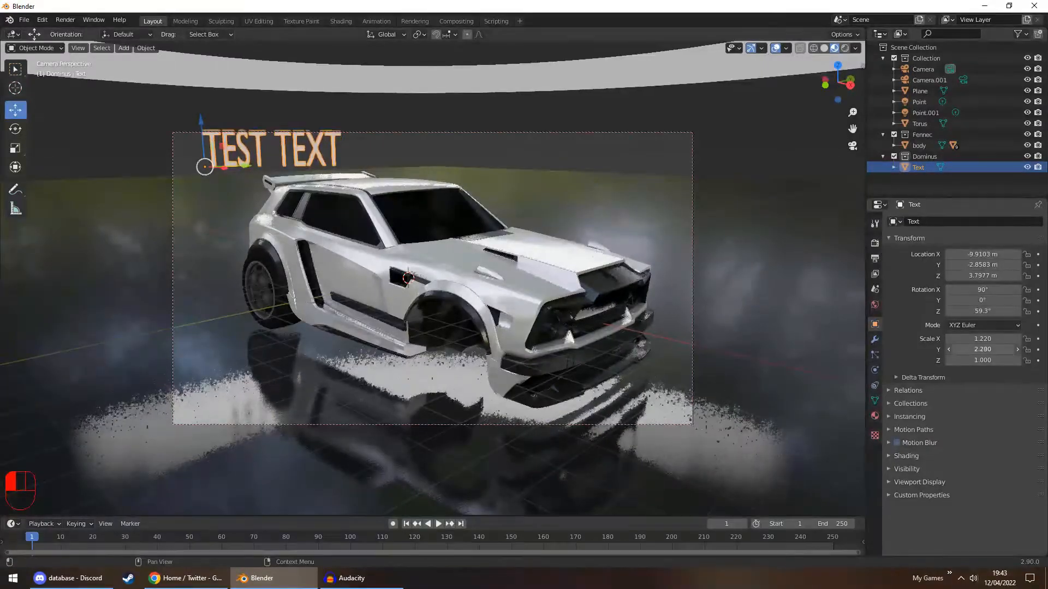
pyautogui.moveTo(201, 122); pyautogui.dragTo(203, 137)
pyautogui.moveTo(243, 182); pyautogui.dragTo(233, 183)
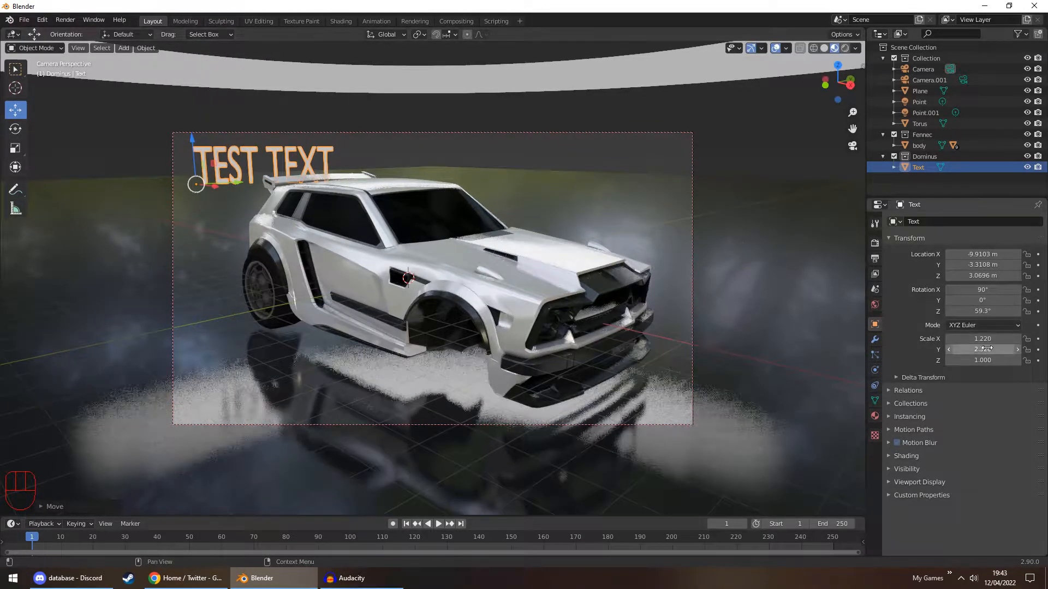
# Step: Set the text's scale uniformly to 2.470 on the X, Y and Z axes
pyautogui.moveTo(982, 349)
pyautogui.mouseDown()
pyautogui.moveTo(995, 349)
pyautogui.moveTo(971, 350)
pyautogui.mouseUp()
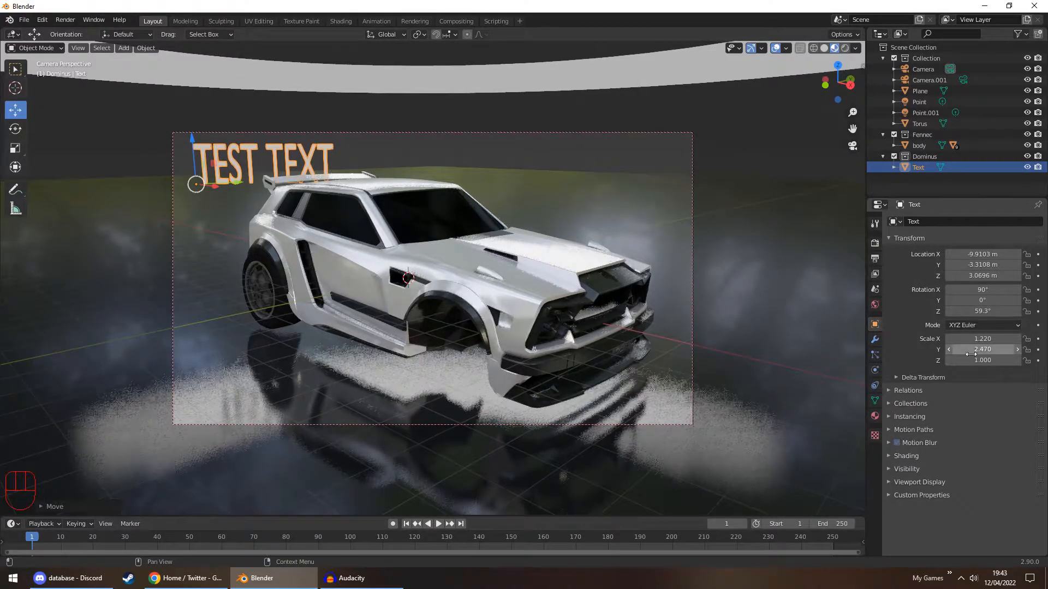
pyautogui.hotkey('ctrl', 'c')
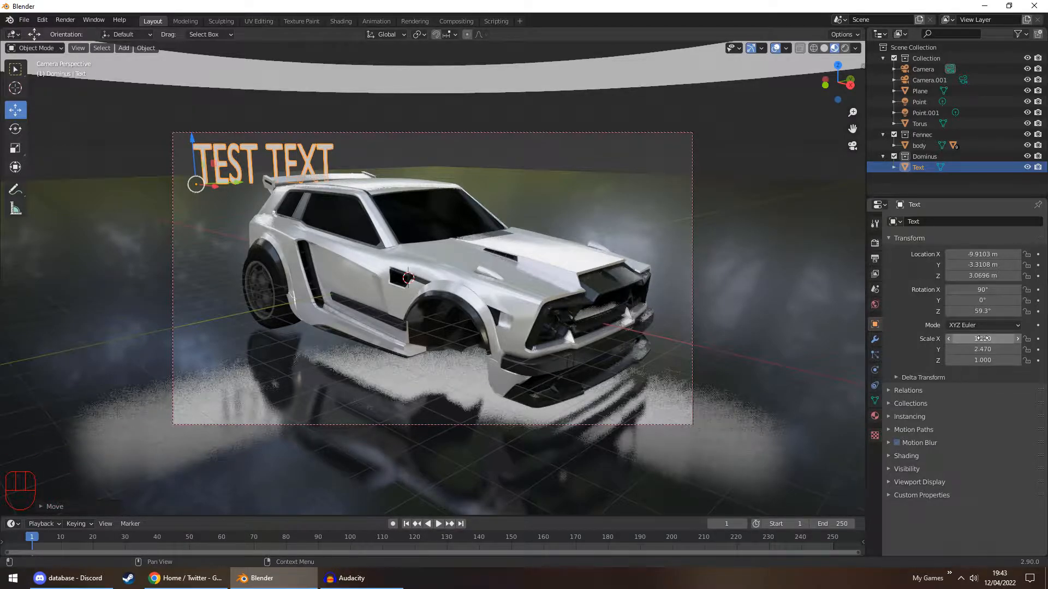
pyautogui.hotkey('ctrl', 'v')
pyautogui.hotkey('ctrl', 'v')
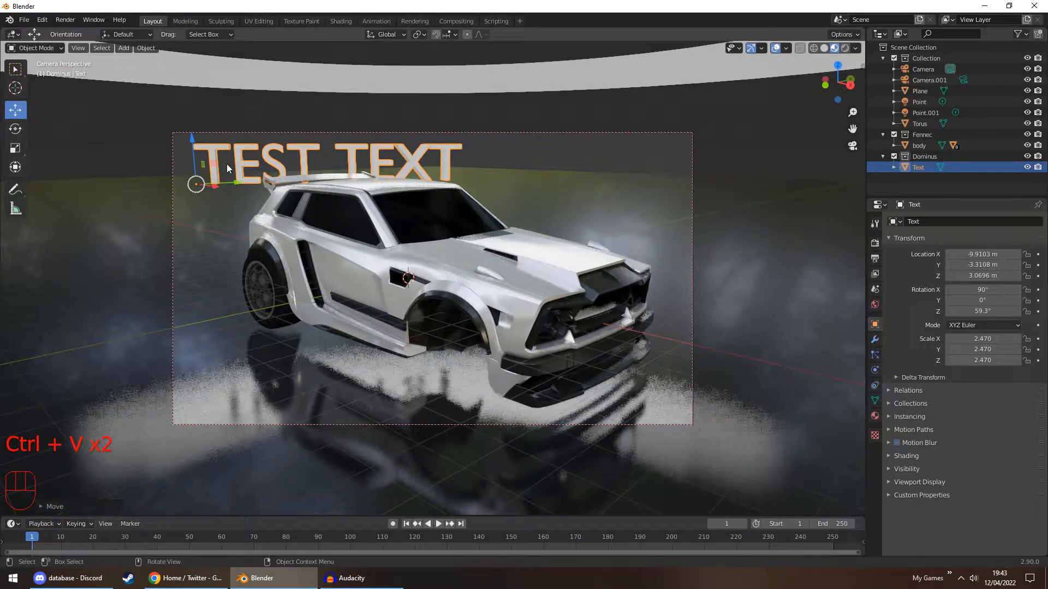
# Step: Shift the enlarged text along the Y axis to about -3.78 m, closer to the edge of the camera frame, and deselect it
pyautogui.click(421, 119)
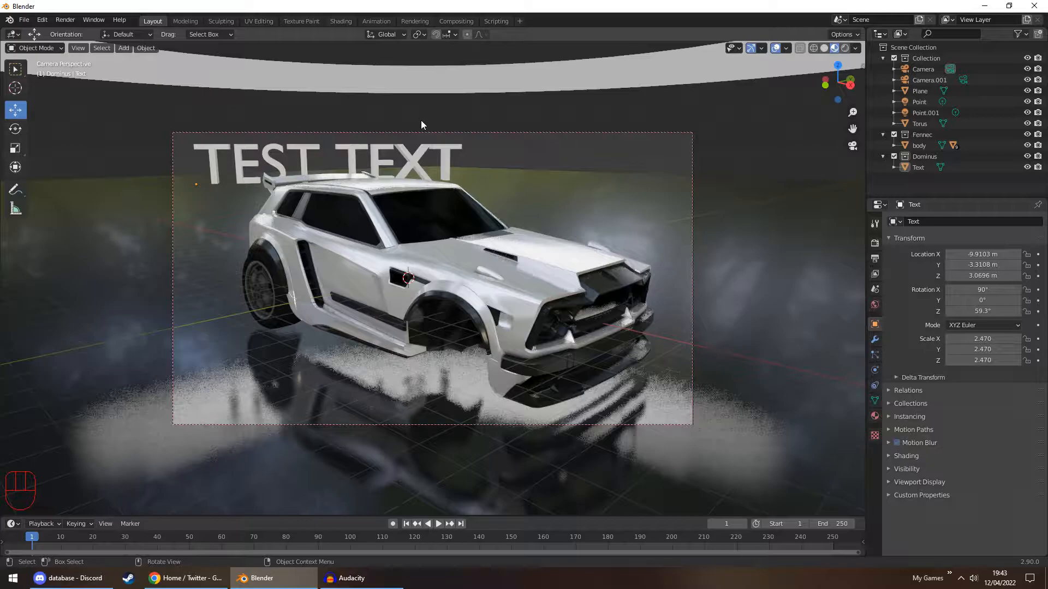
pyautogui.click(230, 173)
pyautogui.moveTo(229, 181); pyautogui.dragTo(218, 182)
pyautogui.click(507, 111)
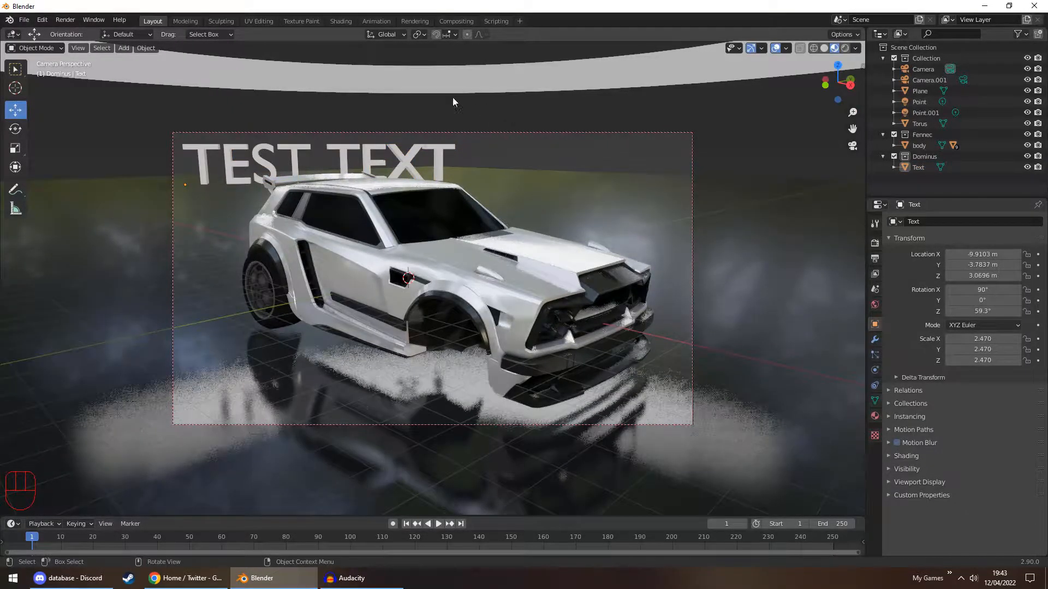
# Step: Open the Shading workspace and give the TEST TEXT object a new material
pyautogui.click(338, 21)
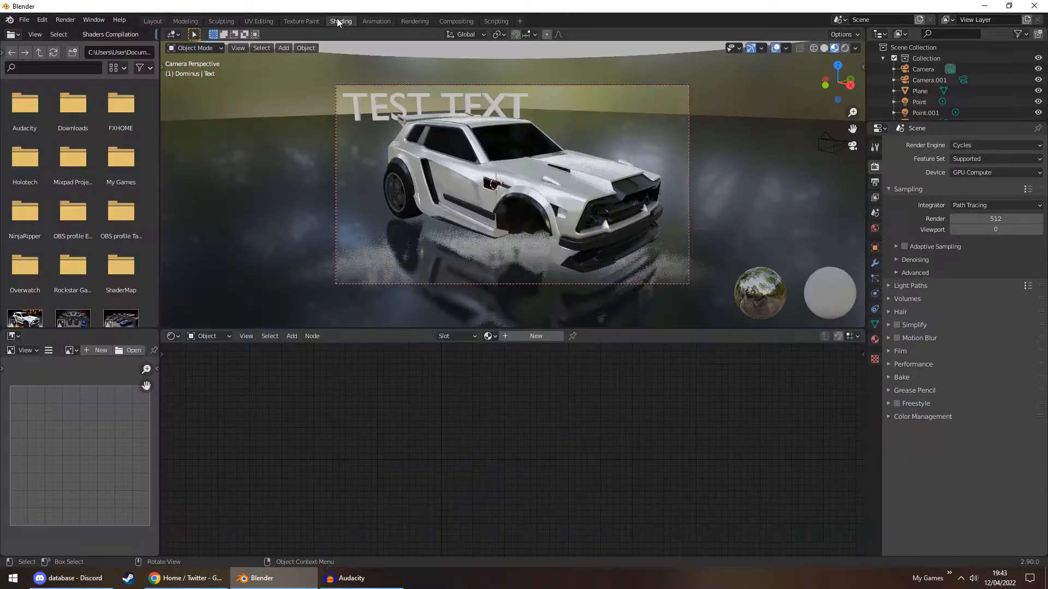
pyautogui.click(352, 105)
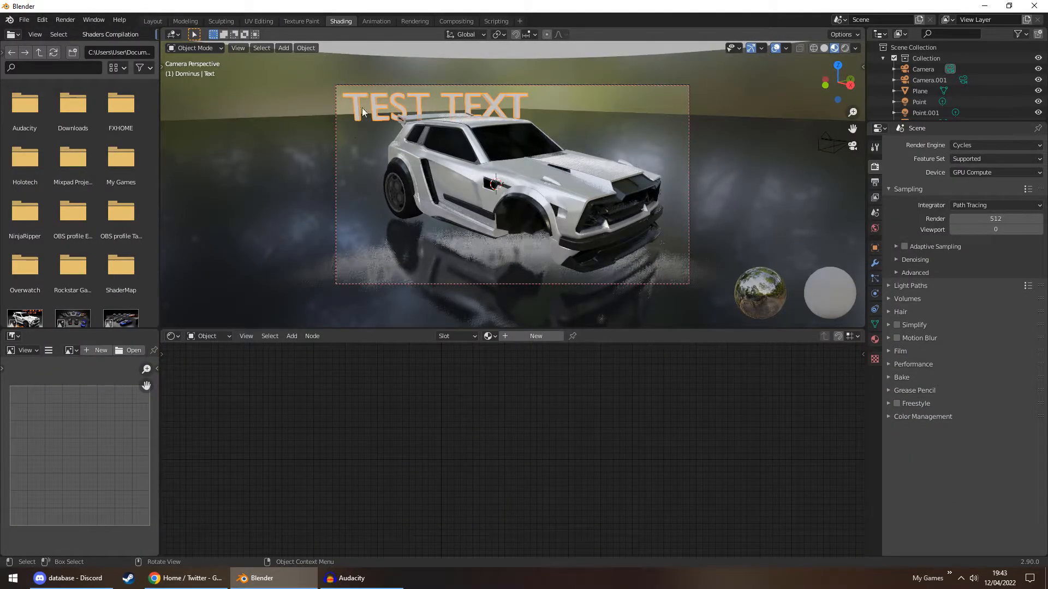
pyautogui.click(529, 336)
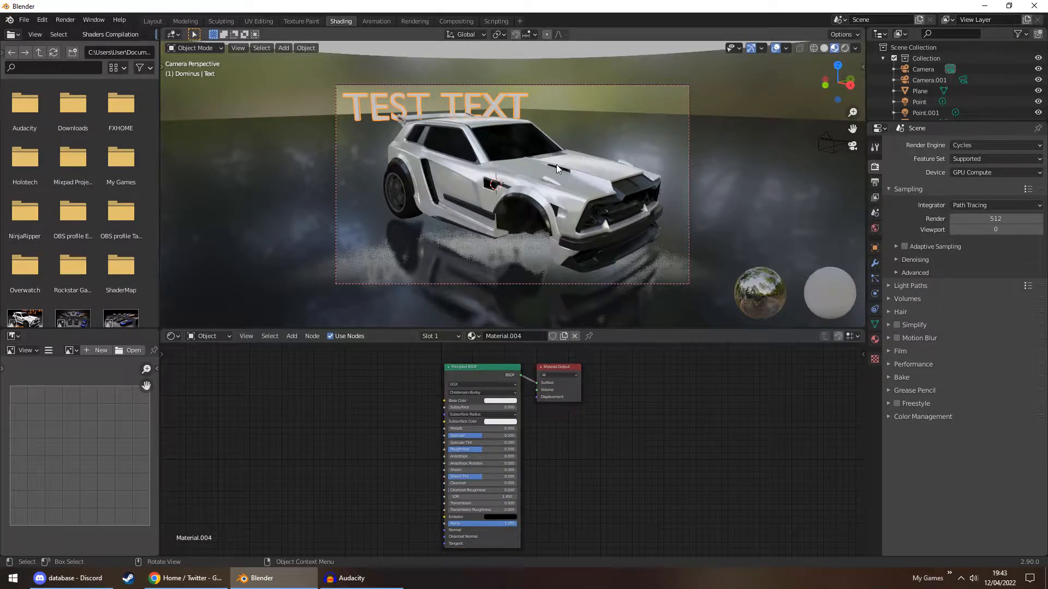
# Step: Back in the Layout workspace, unhide the remaining Christiano rims and tires and the engine under the Fennec body
pyautogui.click(153, 20)
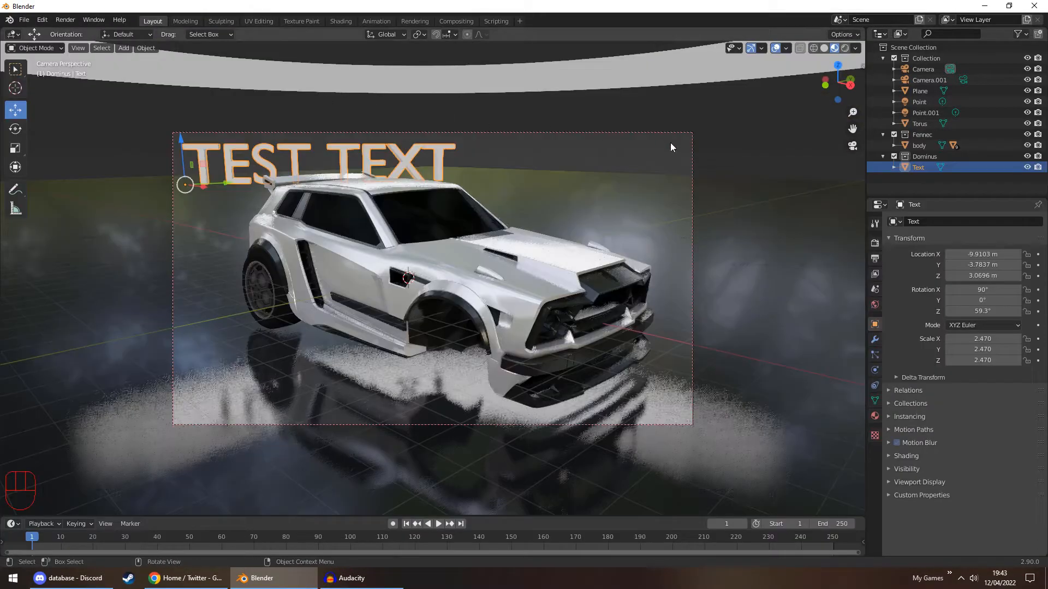
pyautogui.click(894, 145)
pyautogui.scroll(-2, 895, 143)
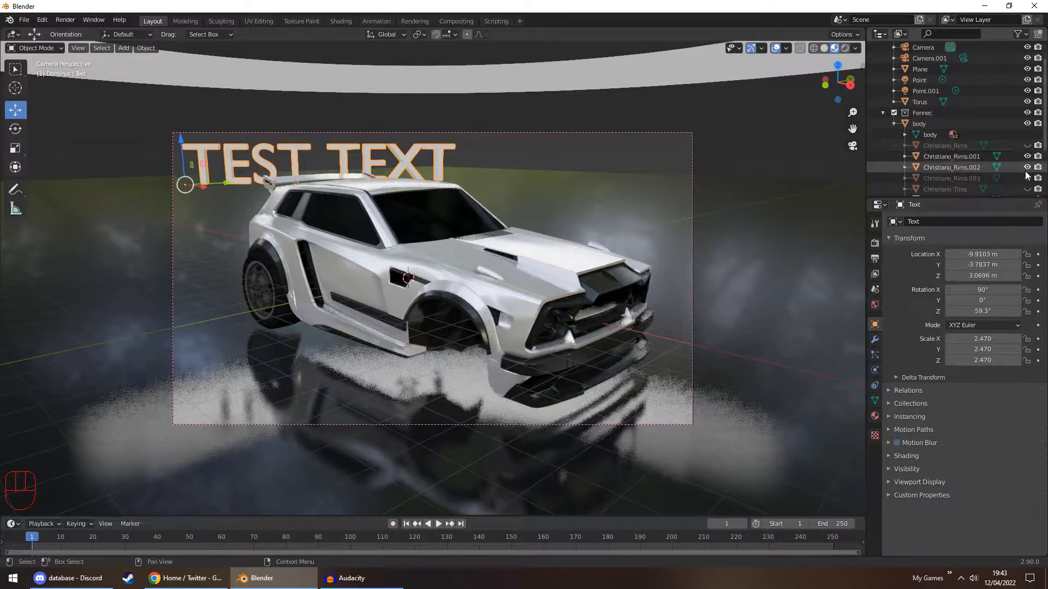
pyautogui.moveTo(1027, 146); pyautogui.dragTo(1027, 167)
pyautogui.scroll(-6, 1028, 164)
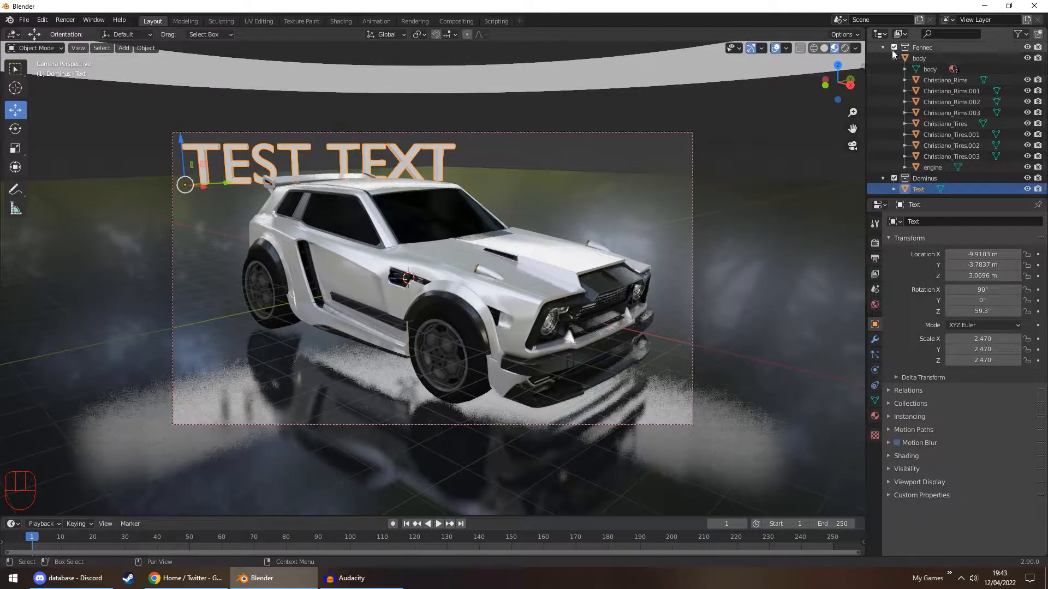
# Step: In the Shading workspace, raise the text material's Metallic value to about 0.49 and set its Base Color to green
pyautogui.click(300, 22)
pyautogui.click(327, 20)
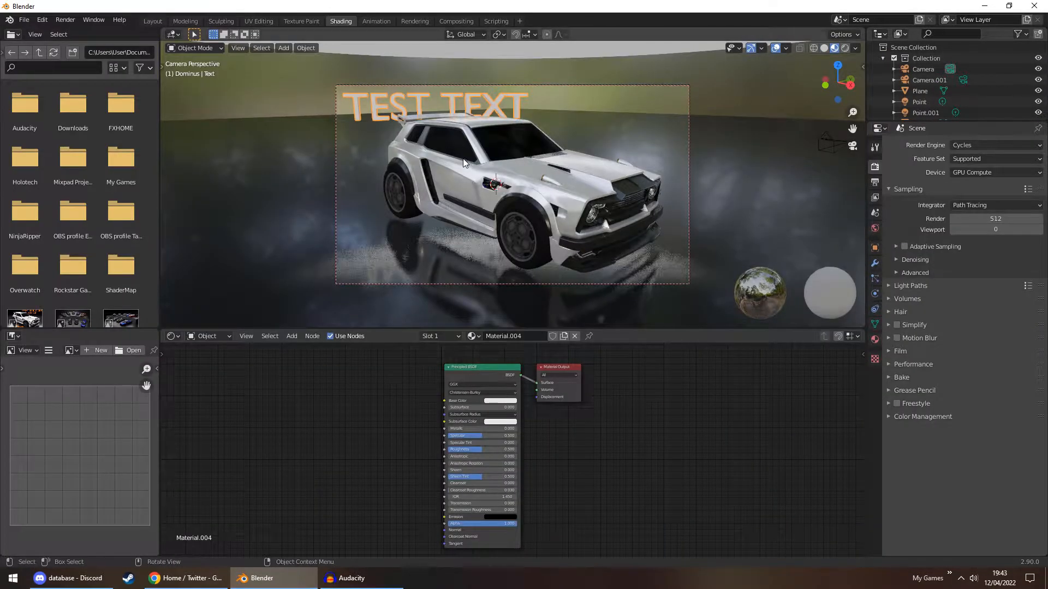
pyautogui.scroll(1, 431, 176)
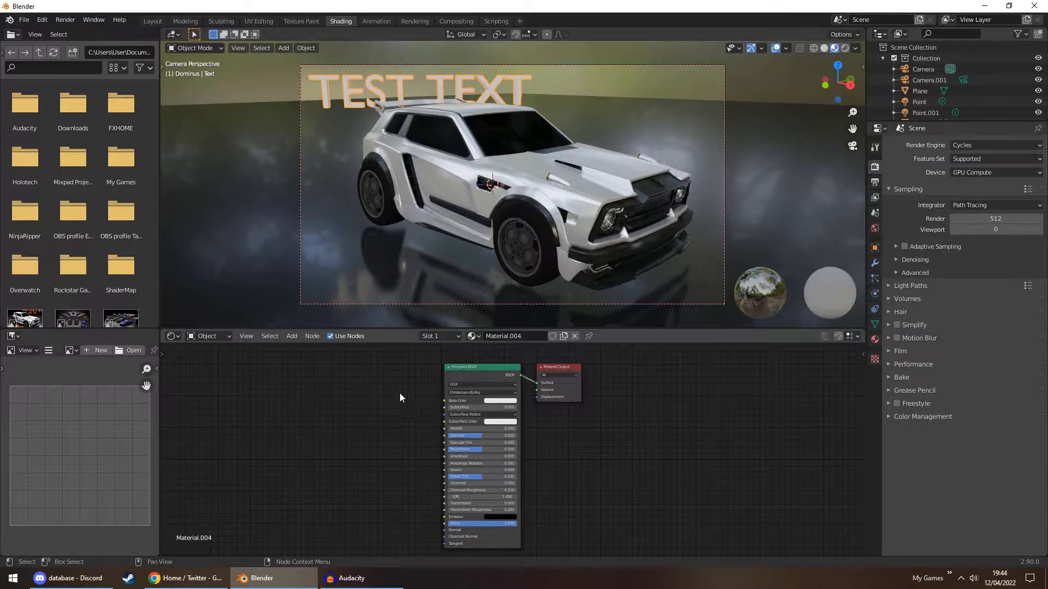
pyautogui.moveTo(452, 429); pyautogui.dragTo(480, 429)
pyautogui.click(496, 402)
pyautogui.click(492, 318)
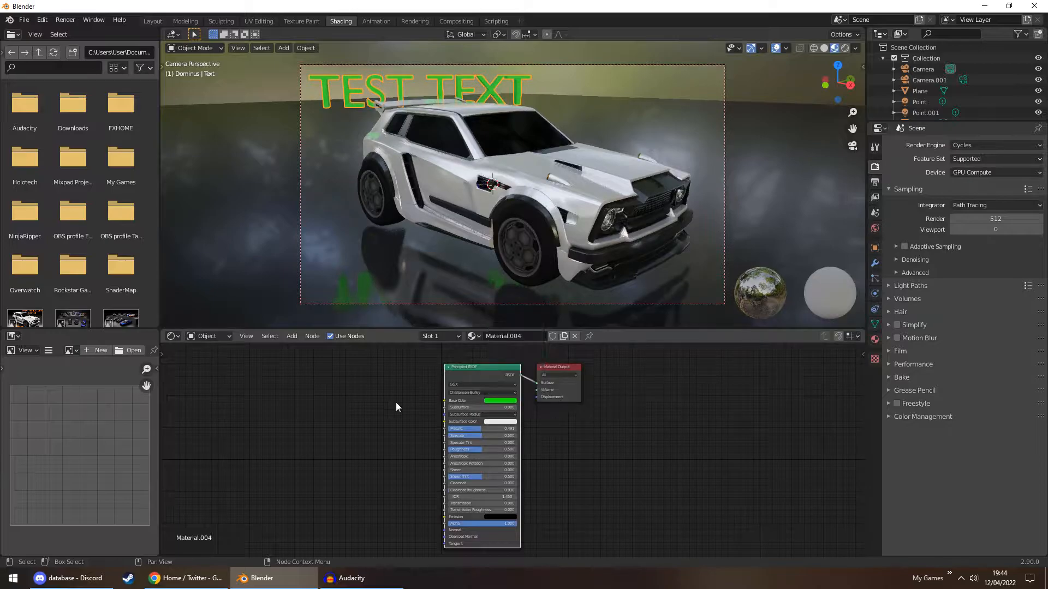
# Step: Set the text material's Specular to about 0.22, Roughness to 0.2 and Metallic to about 0.74, and preview the scene in rendered shading
pyautogui.moveTo(483, 448); pyautogui.dragTo(462, 435)
pyautogui.moveTo(483, 429); pyautogui.dragTo(501, 431)
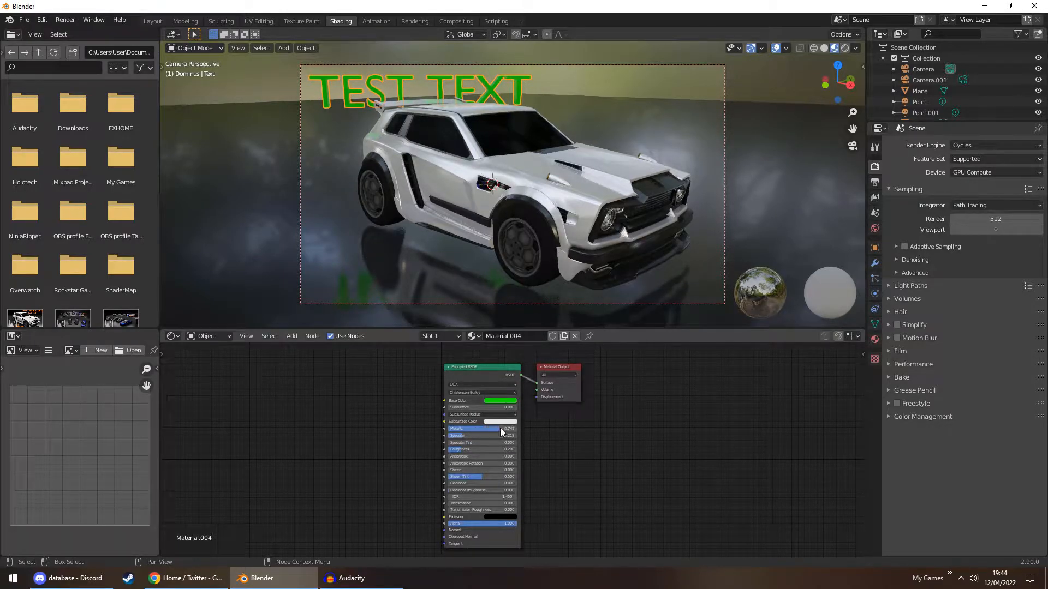
pyautogui.click(845, 48)
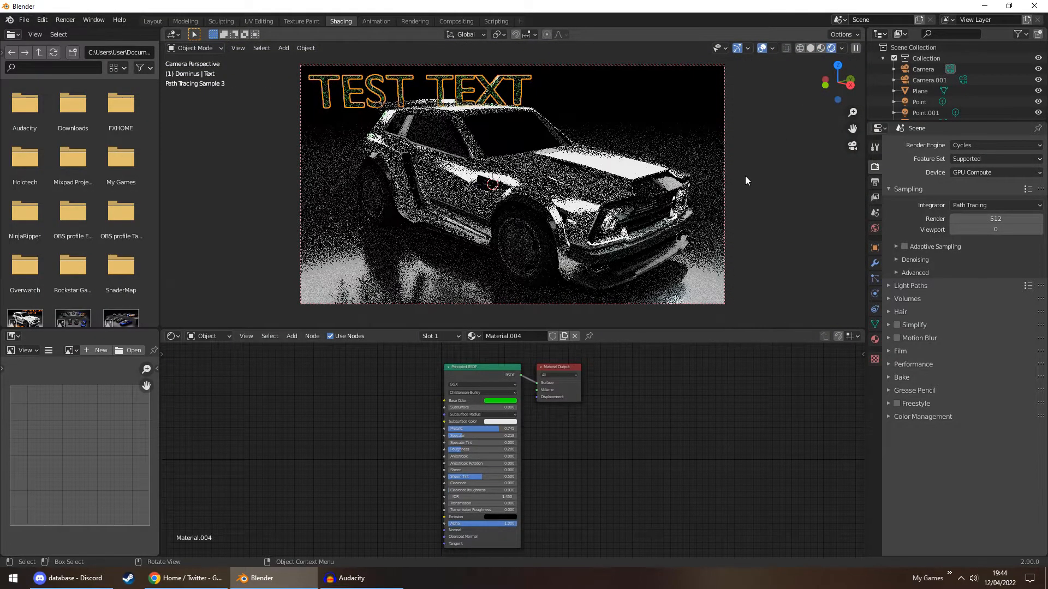
pyautogui.click(605, 95)
pyautogui.click(597, 85)
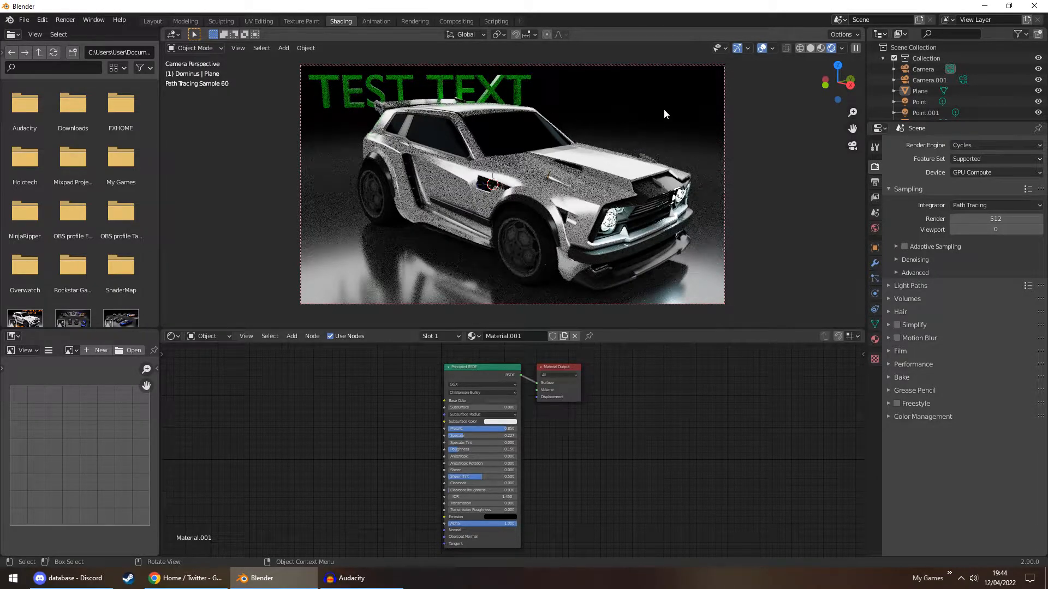
# Step: Examine the Torus light's material nodes and where the ring sits around the camera frame
pyautogui.scroll(-3, 939, 93)
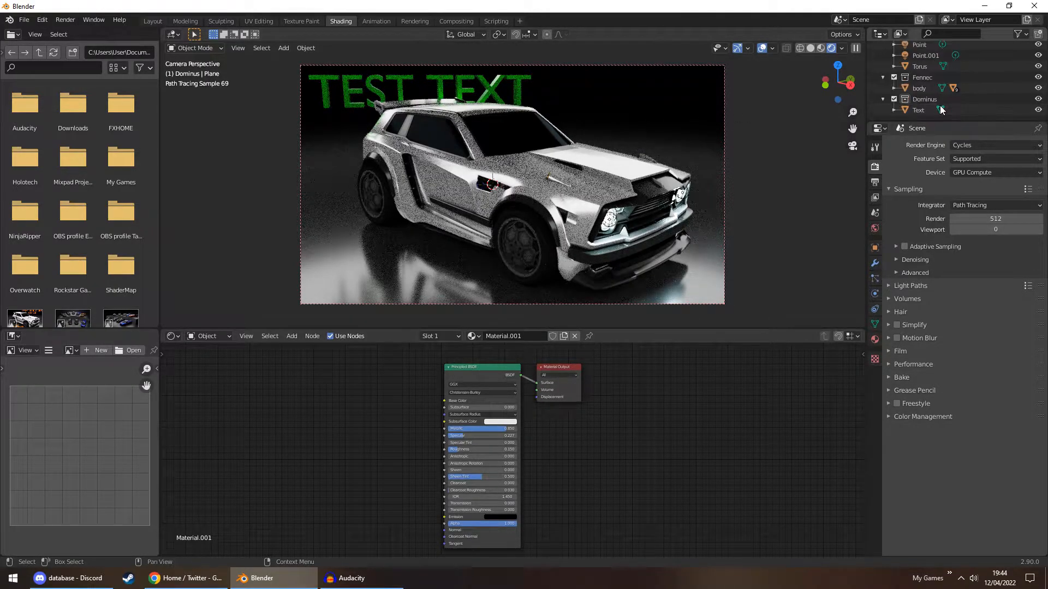
pyautogui.click(922, 66)
pyautogui.scroll(-3, 683, 137)
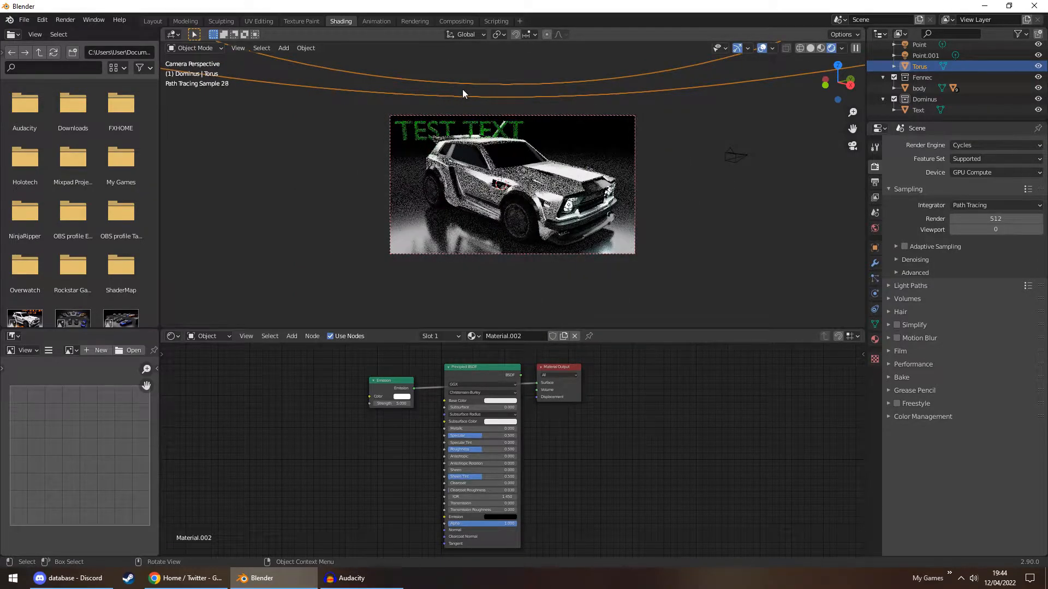
pyautogui.scroll(3, 562, 115)
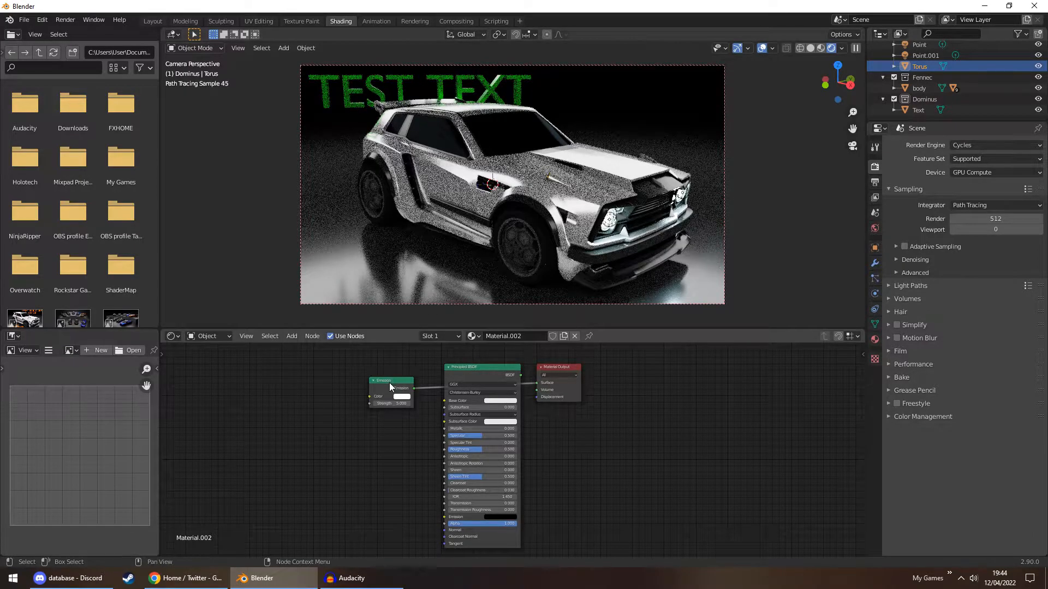
# Step: Add an Emission shader to the TEST TEXT material and connect it to the Material Output's Surface
pyautogui.click(323, 112)
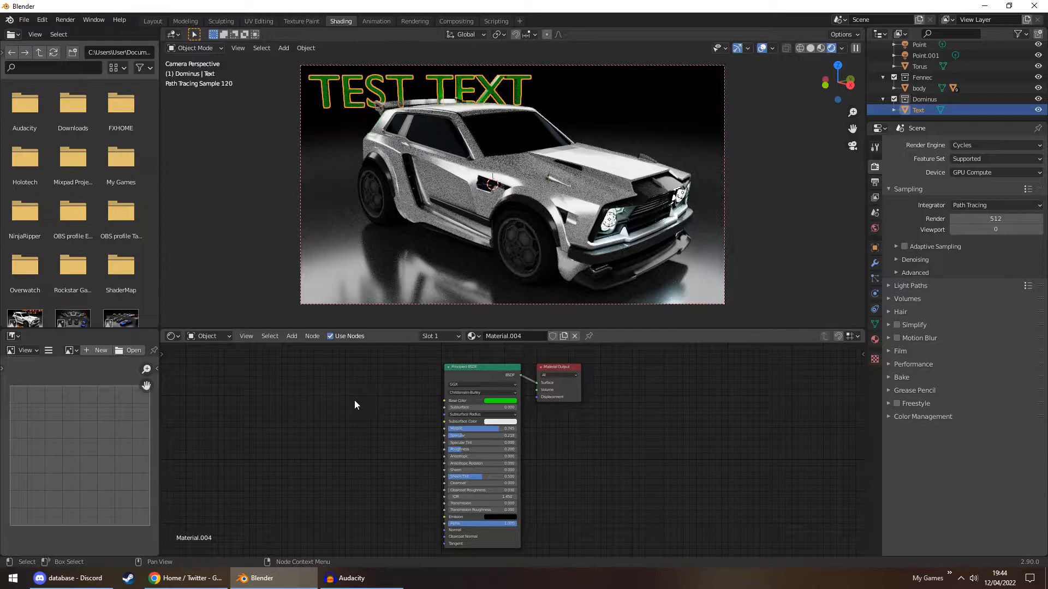
pyautogui.hotkey('shift', 'a')
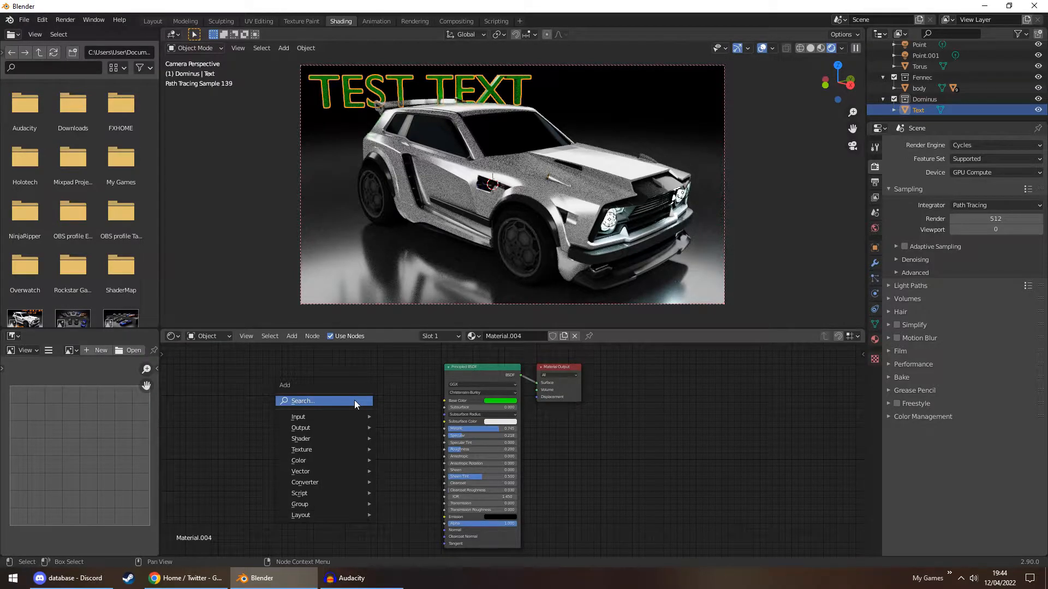
pyautogui.click(355, 400)
pyautogui.write('em')
pyautogui.click(373, 419)
pyautogui.click(398, 390)
pyautogui.moveTo(395, 388); pyautogui.dragTo(535, 384)
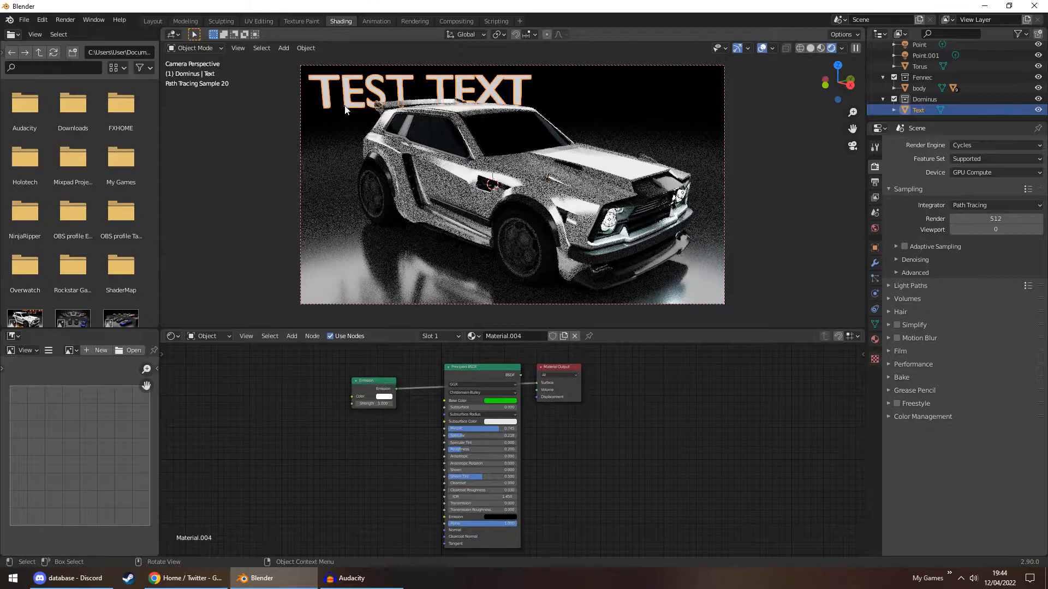
# Step: Set the Strength of the text material's Emission shader to 3
pyautogui.click(378, 402)
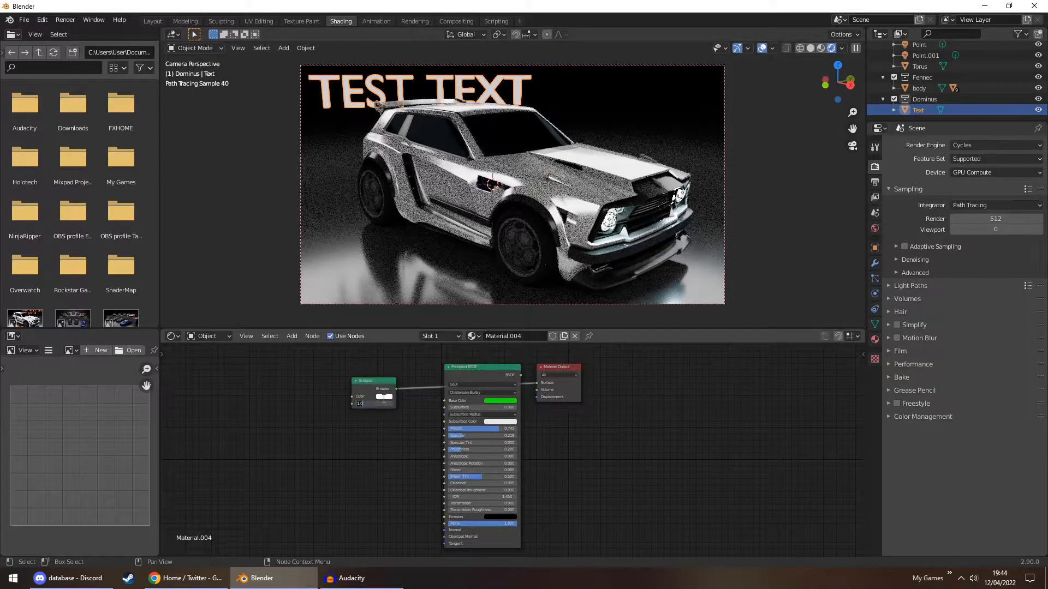
pyautogui.write('3')
pyautogui.press('Return')
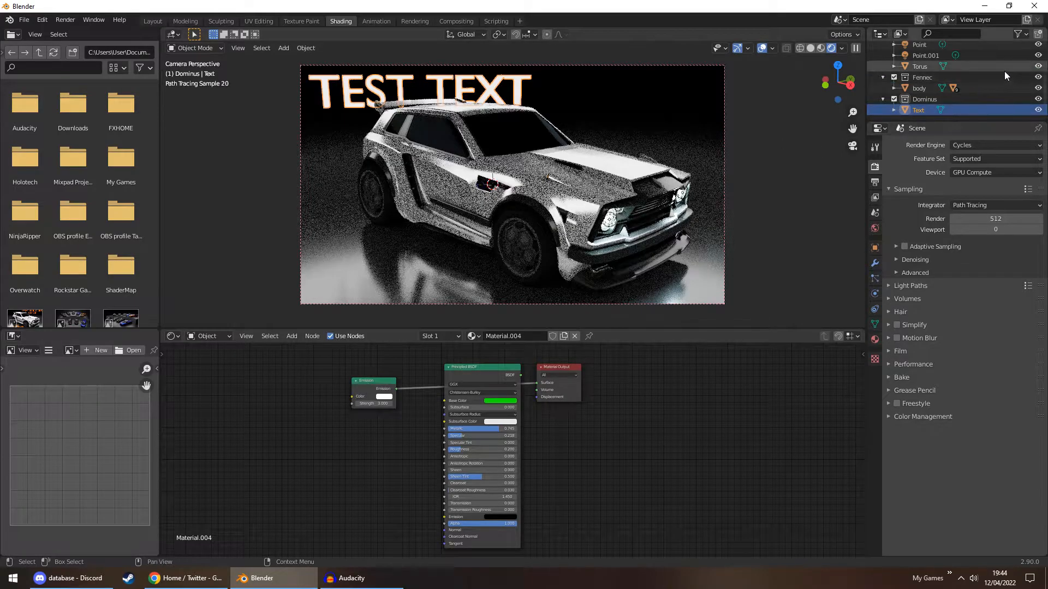
# Step: Hide the Torus light and inspect the glowing text in the Layout workspace with viewport overlays turned off
pyautogui.click(1037, 67)
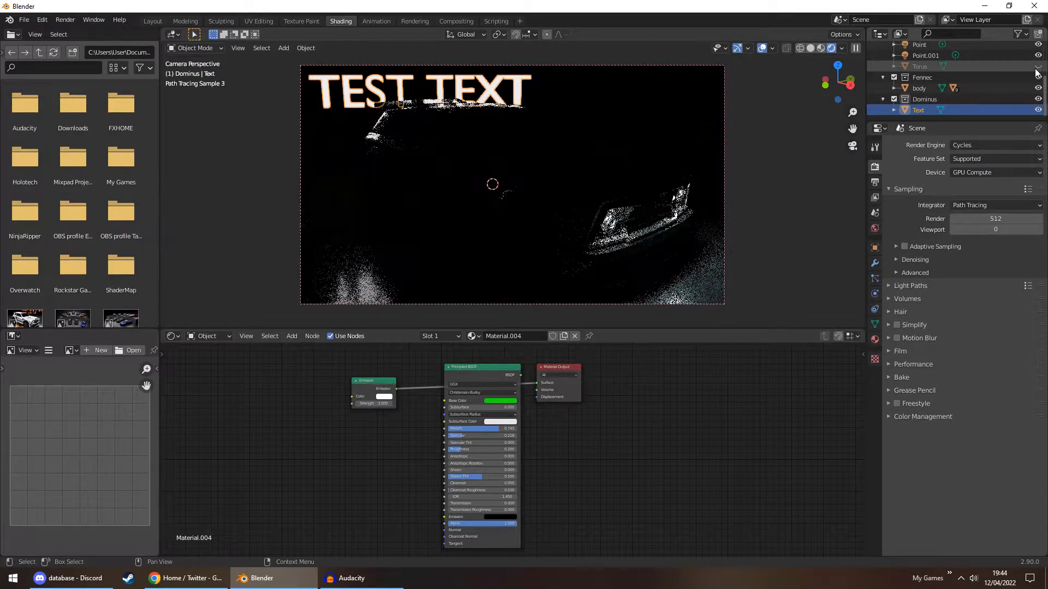
pyautogui.click(579, 105)
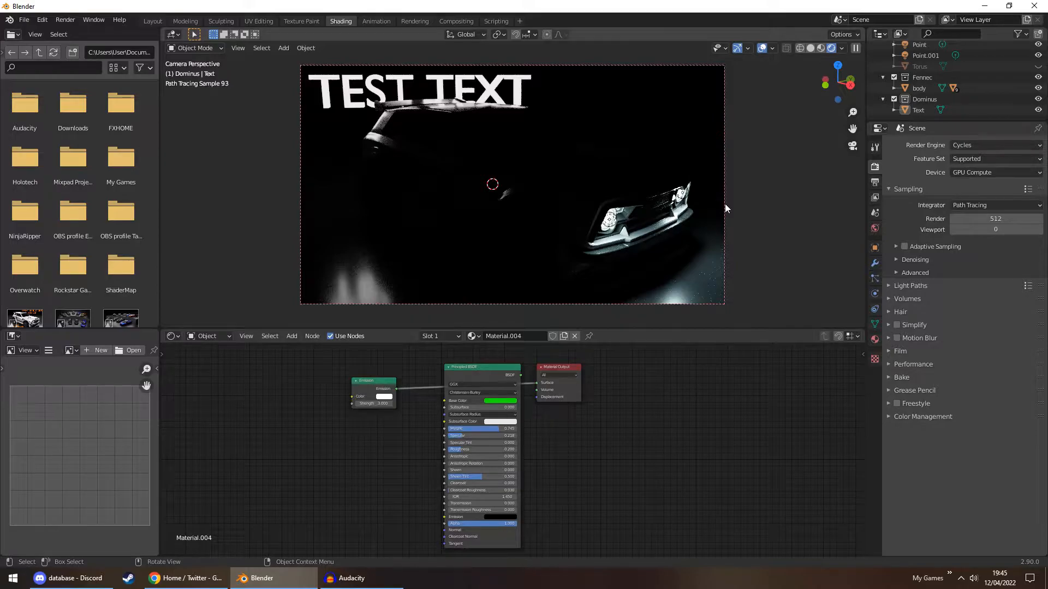
pyautogui.click(352, 112)
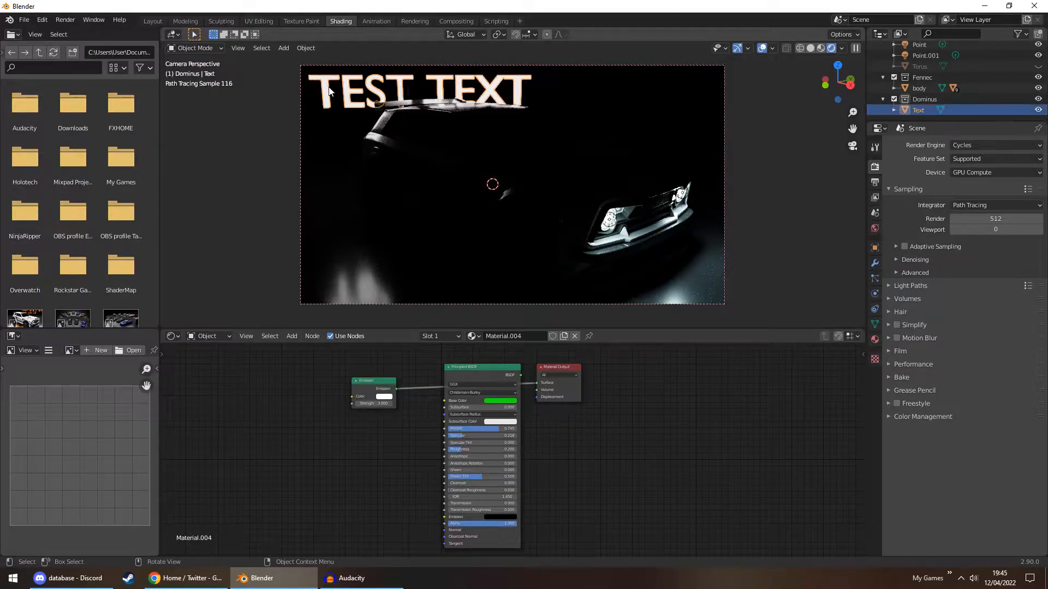
pyautogui.click(153, 21)
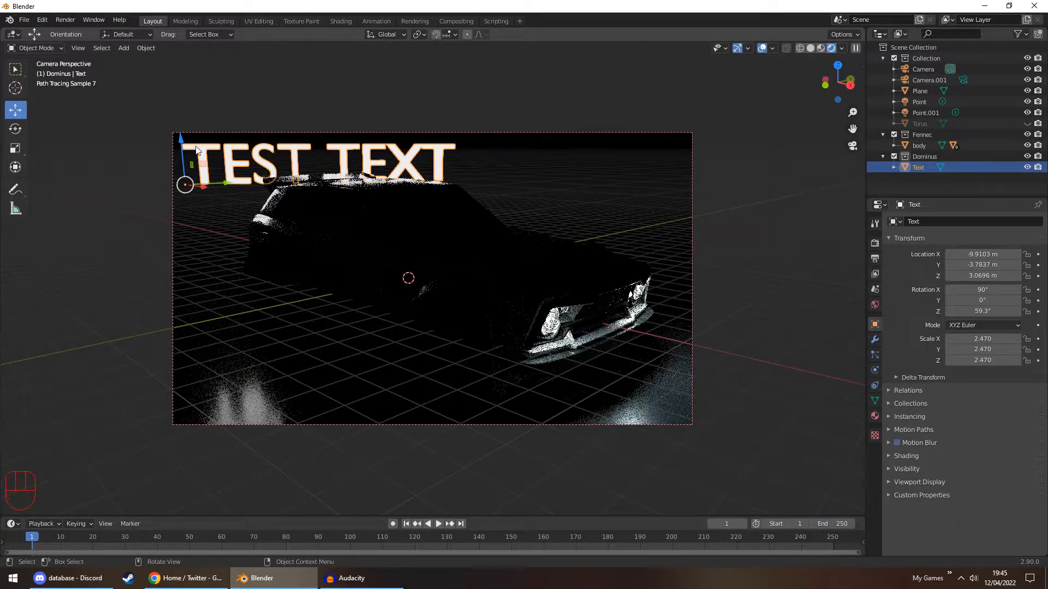
pyautogui.click(762, 48)
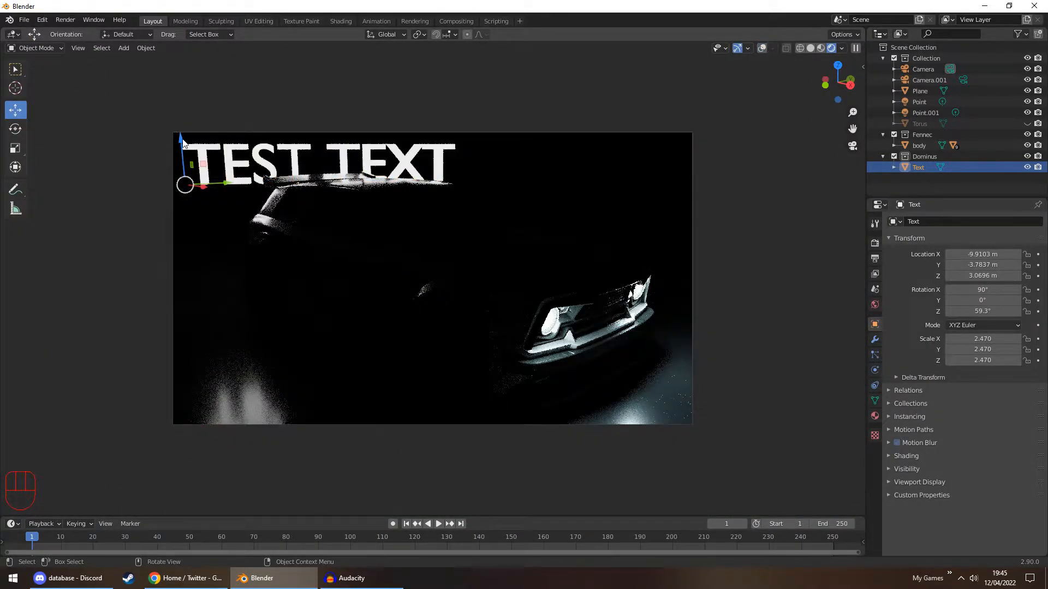
# Step: Try lowering the text along Z to about -0.82 m, undo the move, and unhide the Torus light
pyautogui.moveTo(181, 143); pyautogui.dragTo(186, 236)
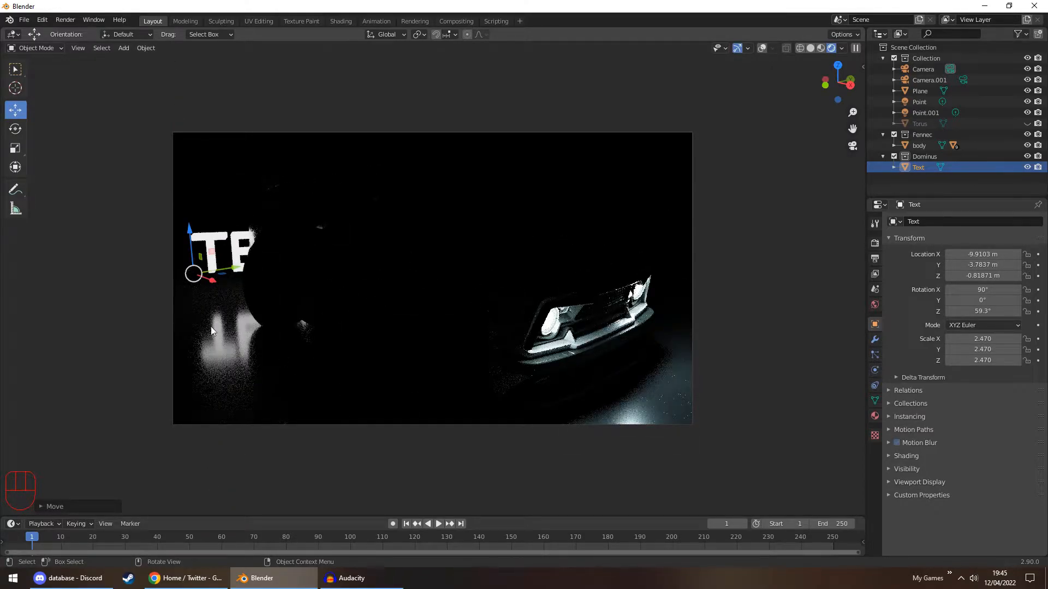
pyautogui.hotkey('ctrl', 'z')
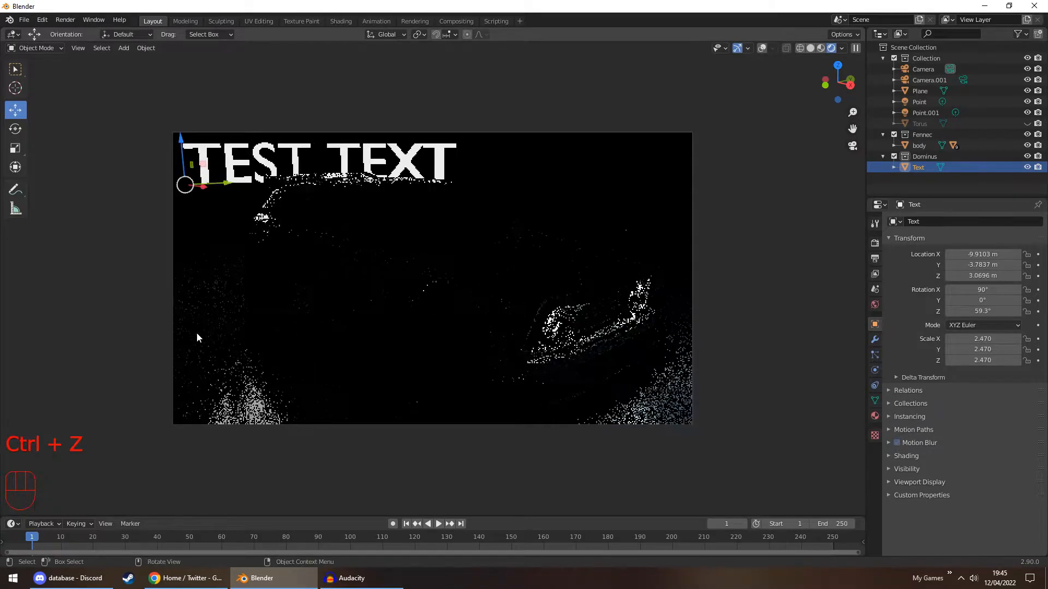
pyautogui.click(1027, 123)
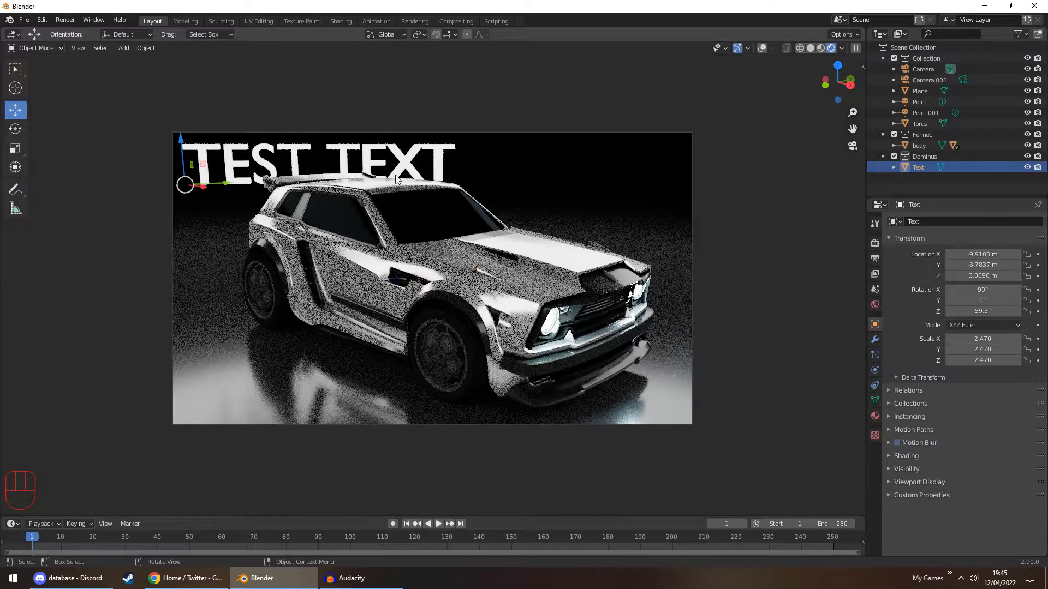
# Step: Reconnect the text's green Principled BSDF to the Material Output's Surface, and return to the Layout workspace in Material Preview shading
pyautogui.click(340, 20)
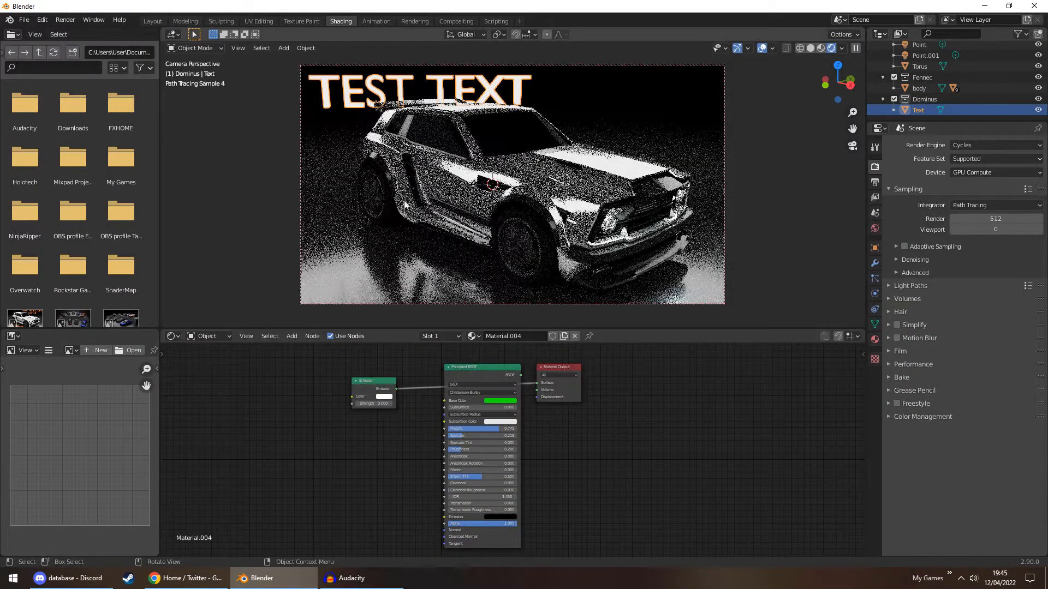
pyautogui.moveTo(519, 376); pyautogui.dragTo(537, 383)
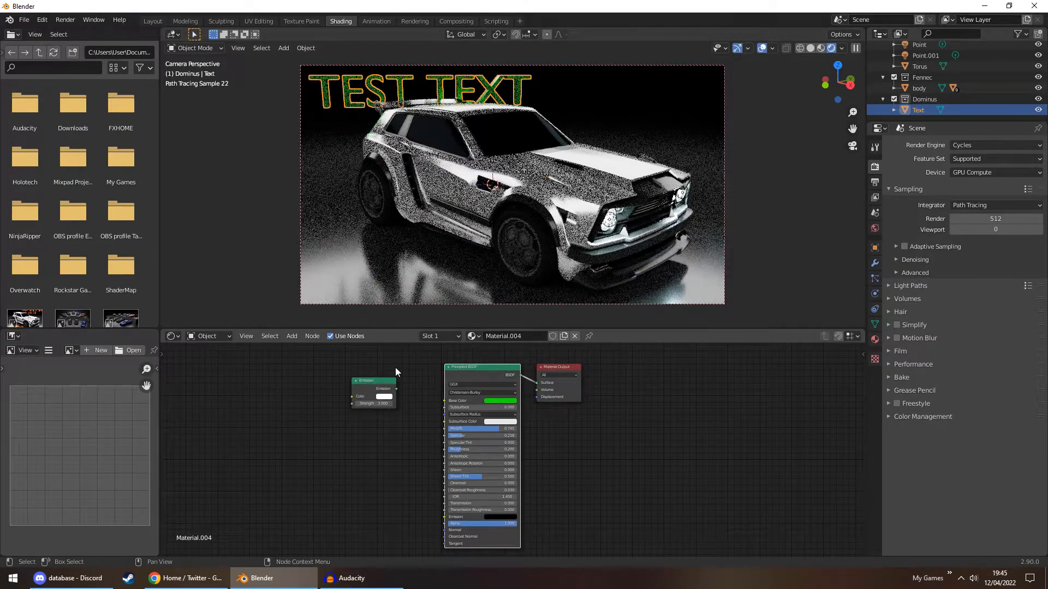
pyautogui.click(152, 21)
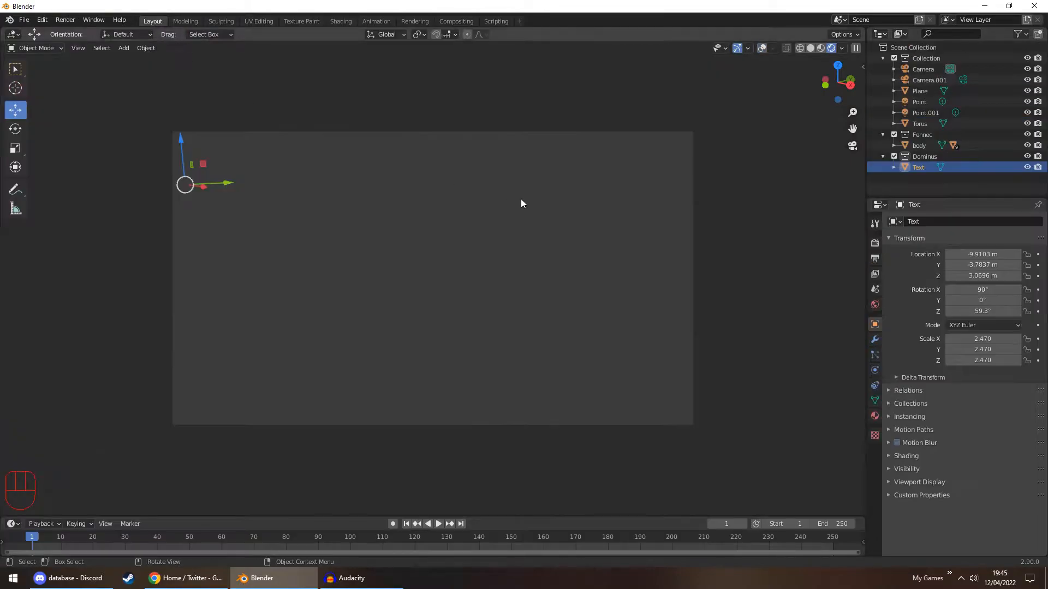
pyautogui.click(505, 154)
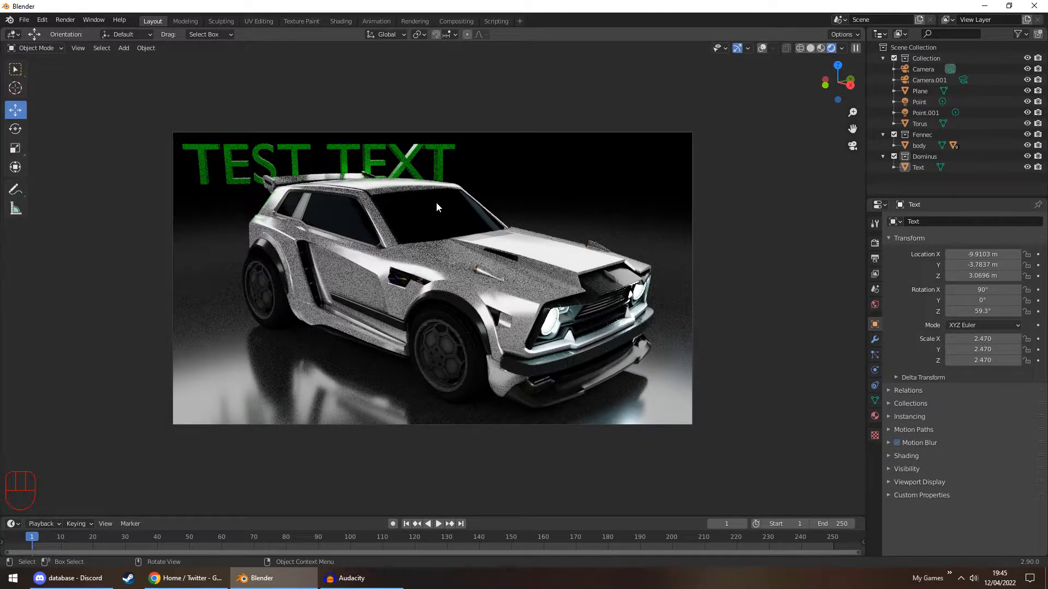
pyautogui.click(819, 48)
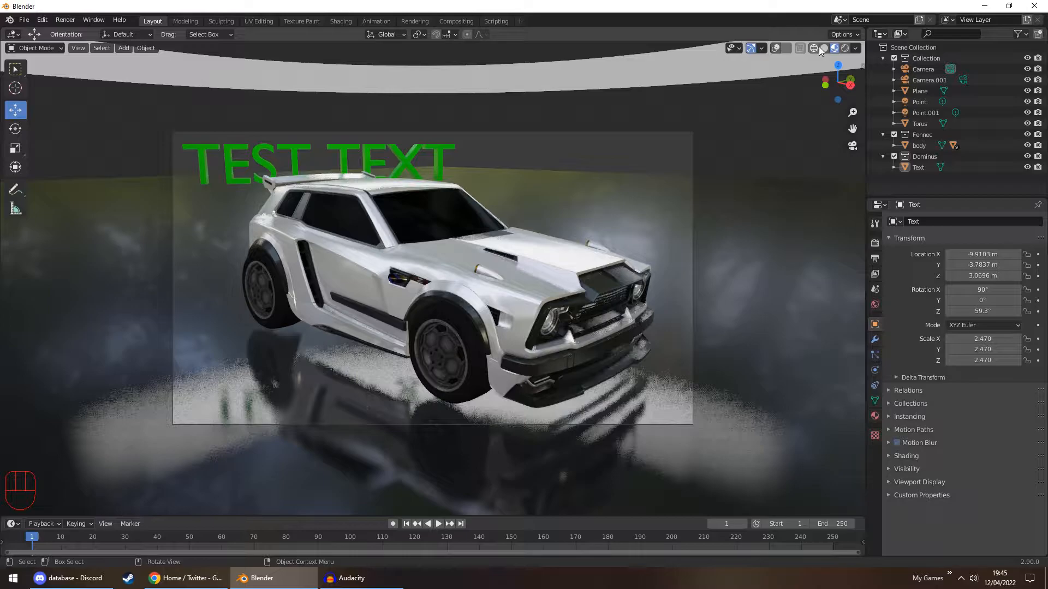
# Step: Minimize Blender, open the logo textures folder on the desktop, and select the endpoint-logo-symbol-light image
pyautogui.click(984, 7)
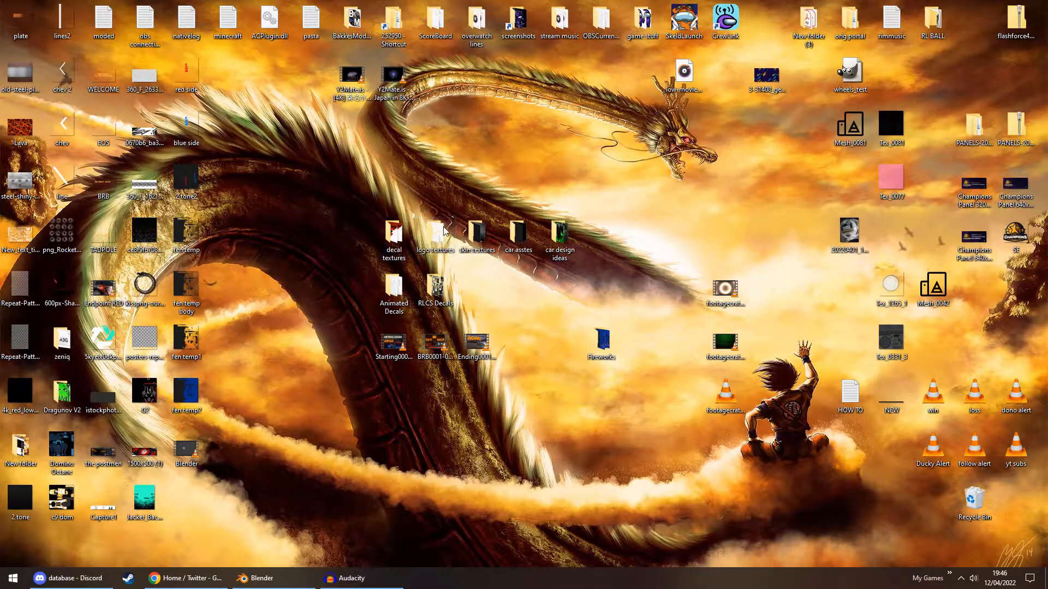
pyautogui.doubleClick(441, 232)
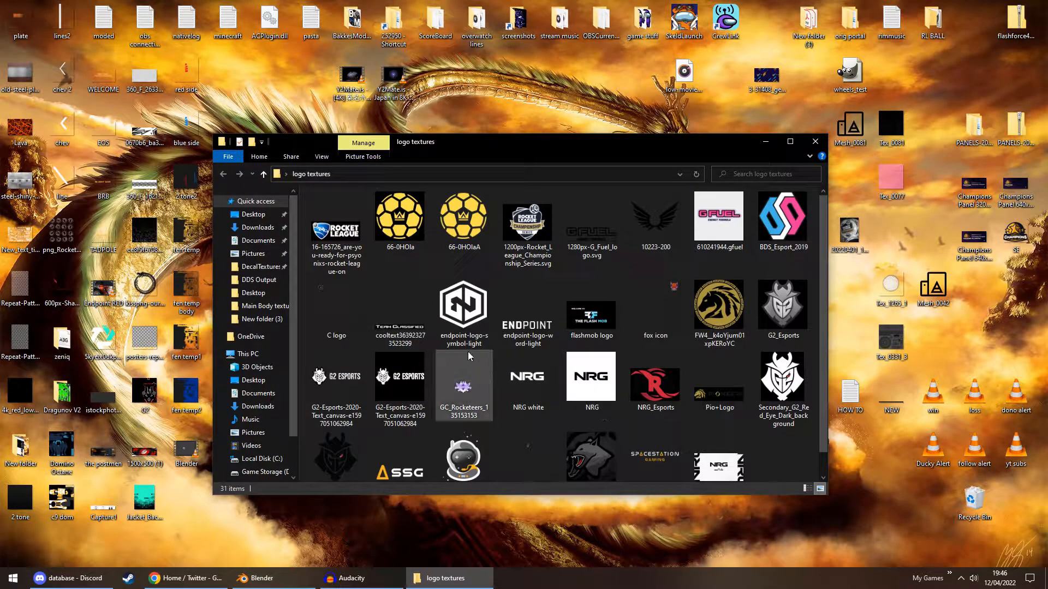
pyautogui.click(457, 323)
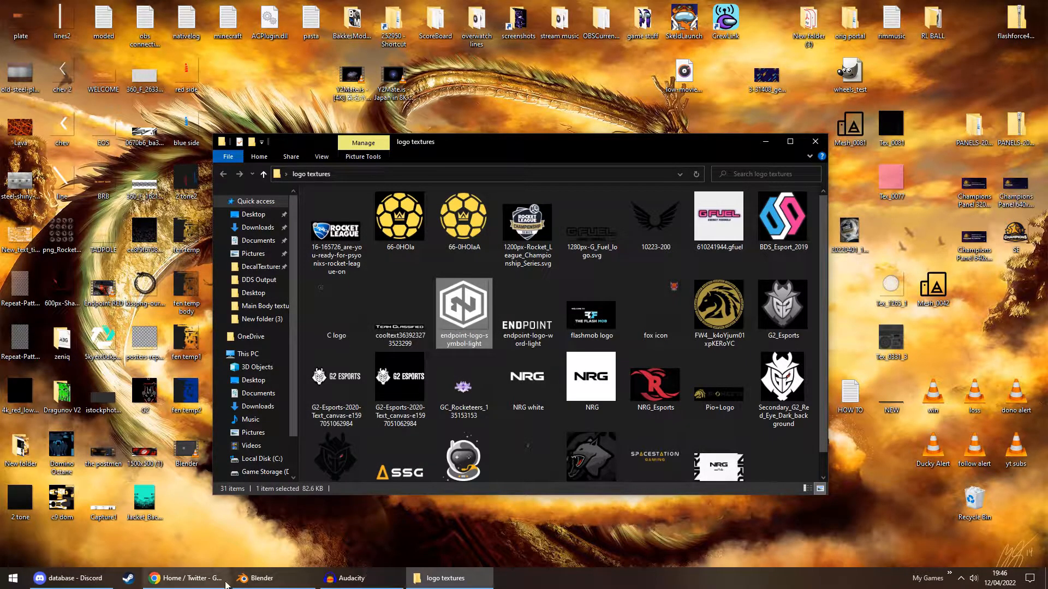
pyautogui.click(257, 577)
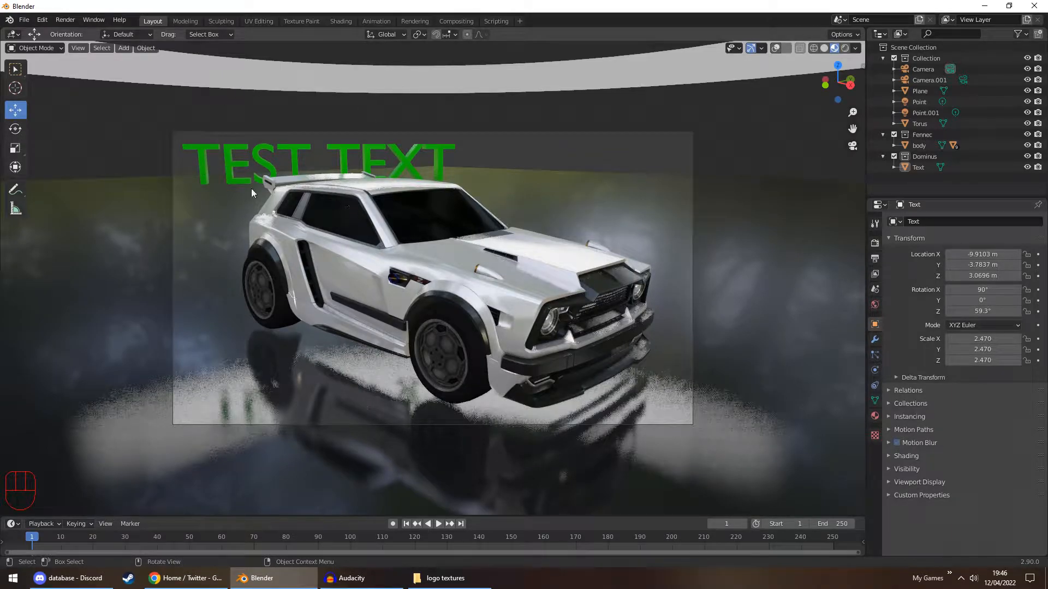
pyautogui.click(894, 58)
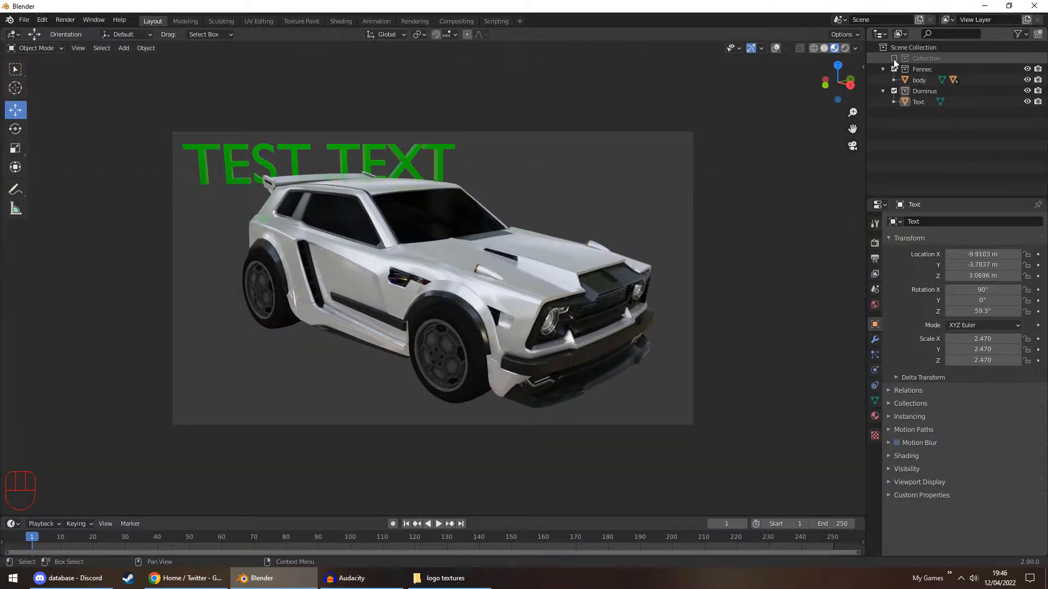
pyautogui.click(892, 59)
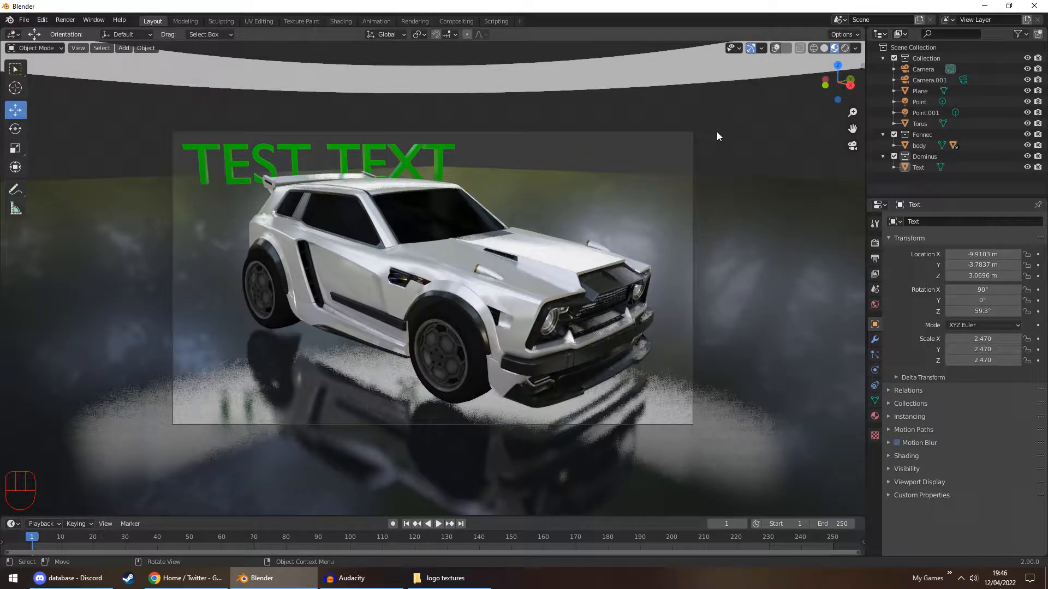
# Step: Start a second Blender instance, dismiss the splash screen, and delete all default objects from the new scene
pyautogui.press('super')
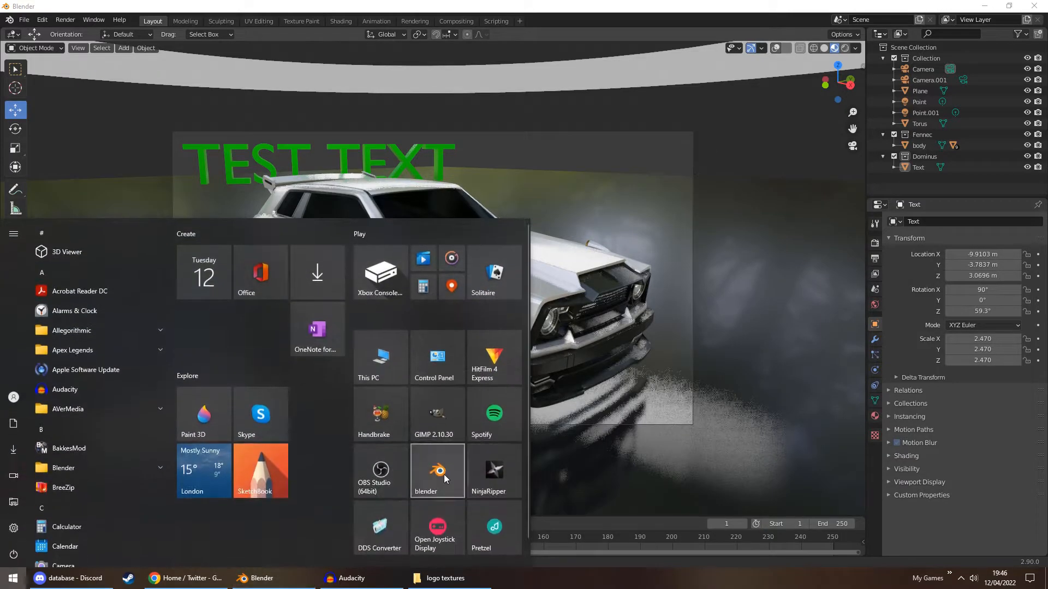
pyautogui.click(437, 473)
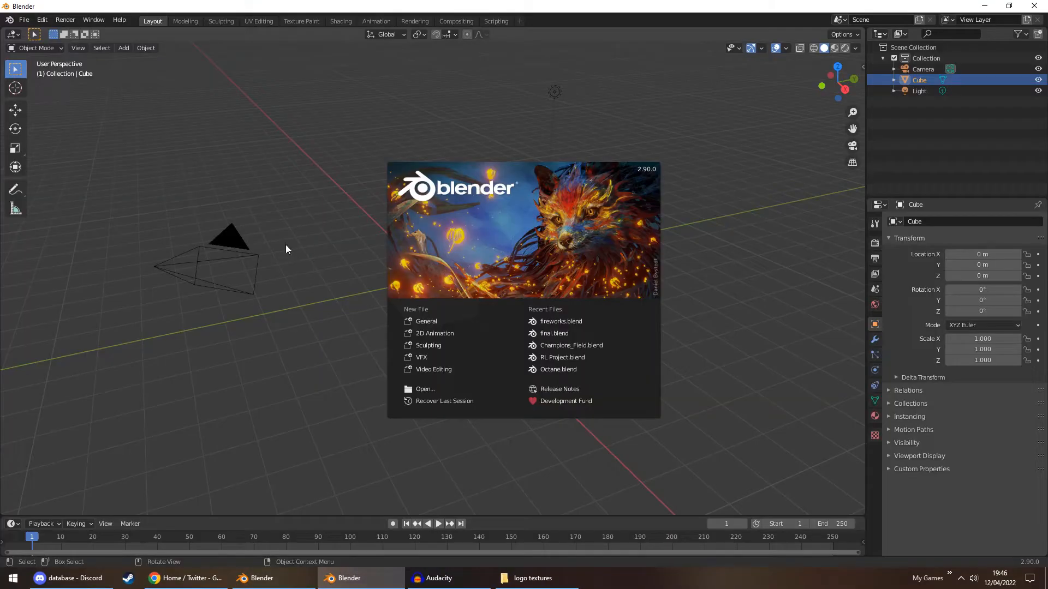
pyautogui.click(286, 244)
pyautogui.press('a')
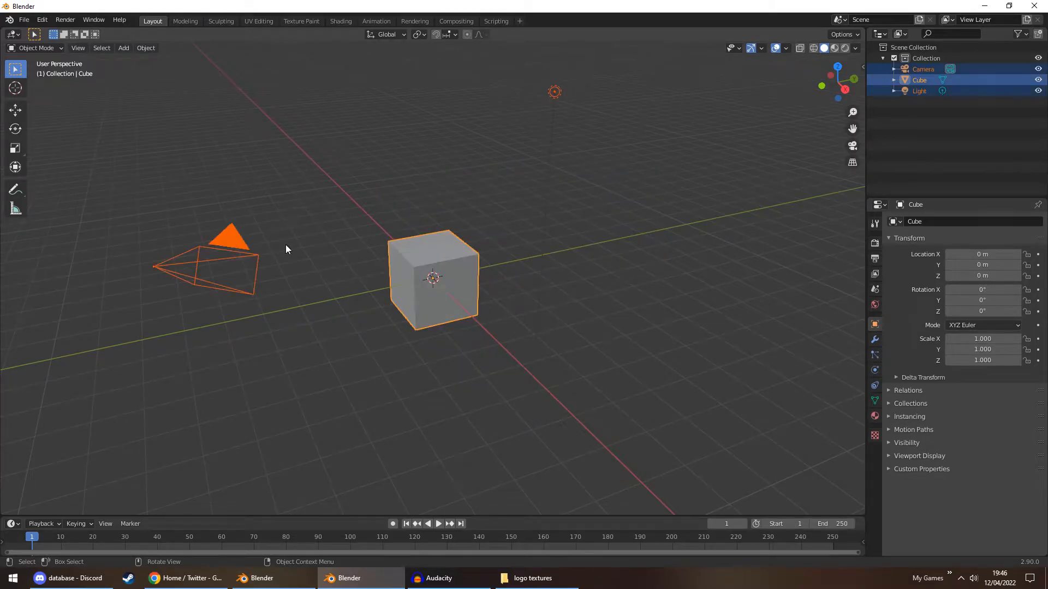
pyautogui.press('Delete')
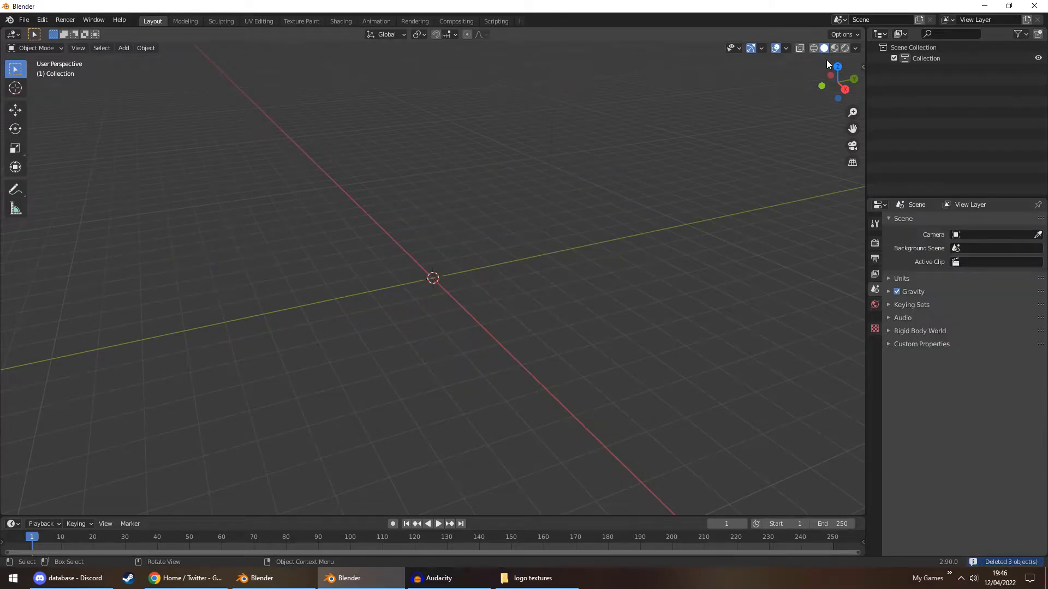
# Step: Turn on the Screencast Keys overlay for the new scene
pyautogui.press('n')
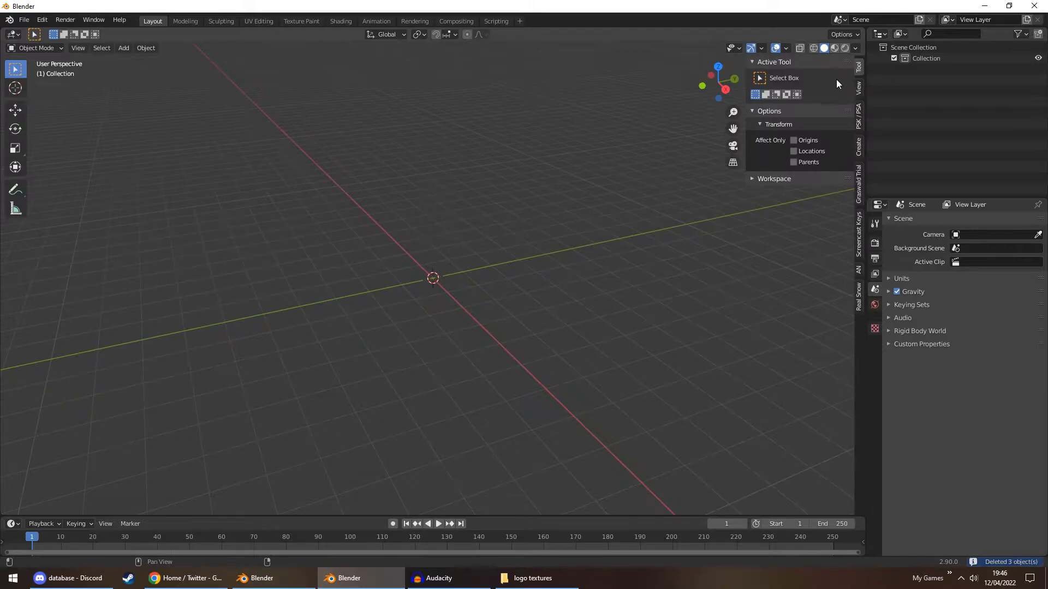
pyautogui.click(858, 245)
pyautogui.press('n')
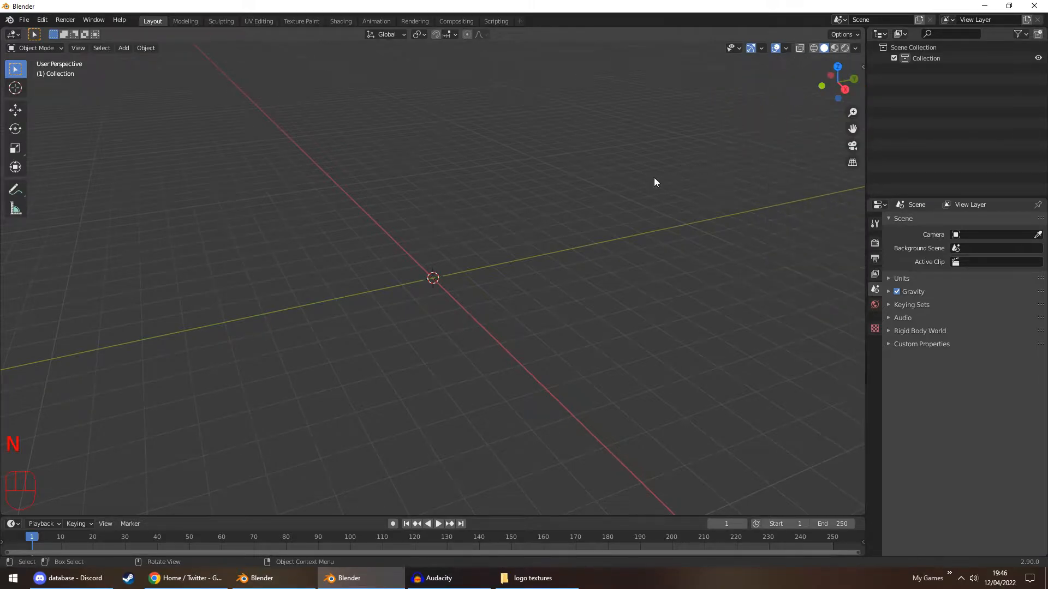
# Step: Add a mesh plane at the world origin and look at it in top orthographic view
pyautogui.moveTo(560, 191); pyautogui.dragTo(580, 200, button='middle')
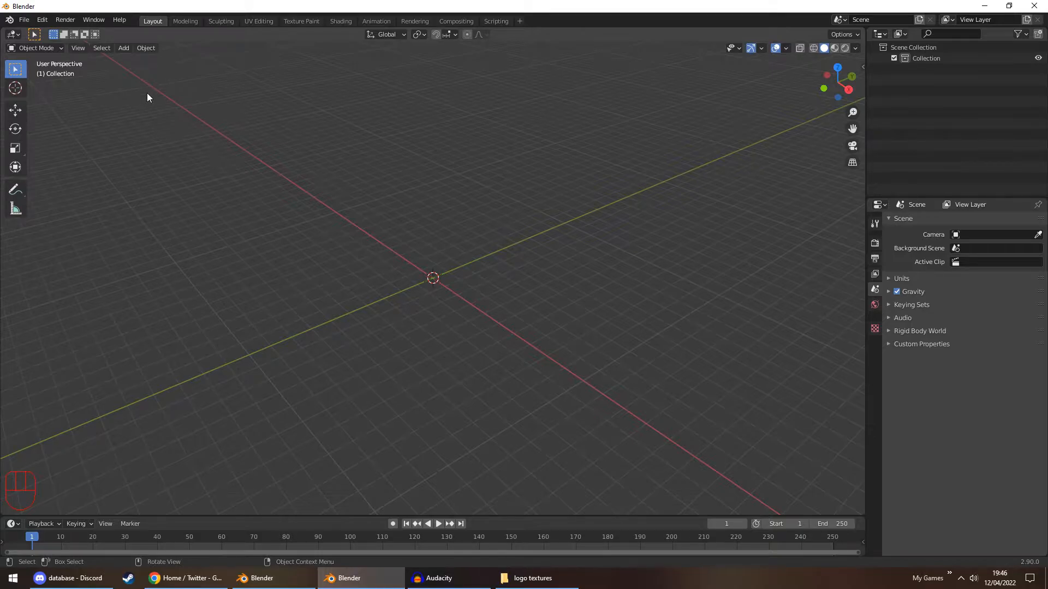
pyautogui.click(120, 51)
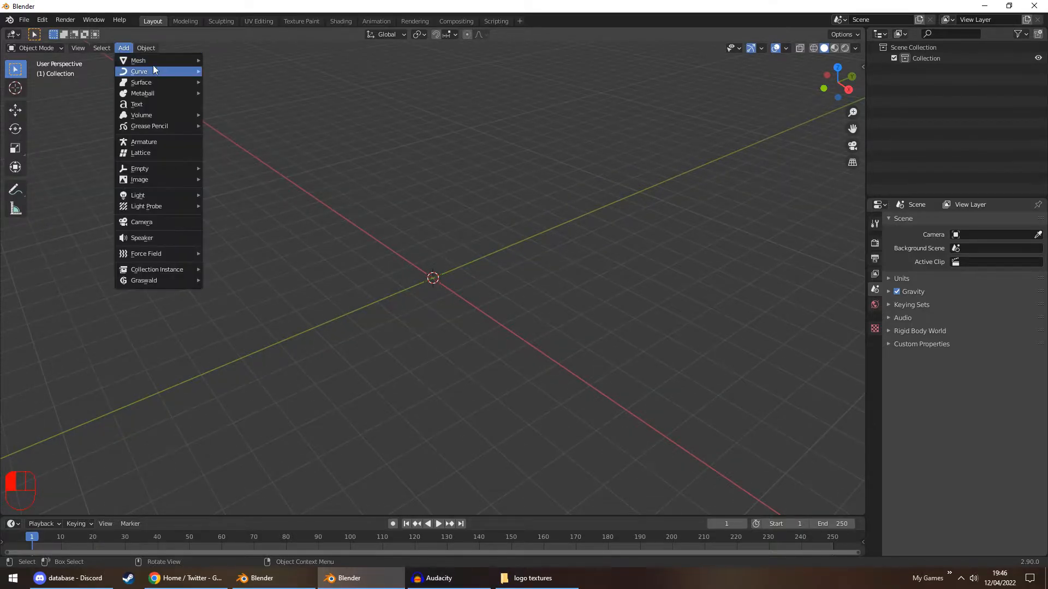
pyautogui.moveTo(134, 60)
pyautogui.click(219, 60)
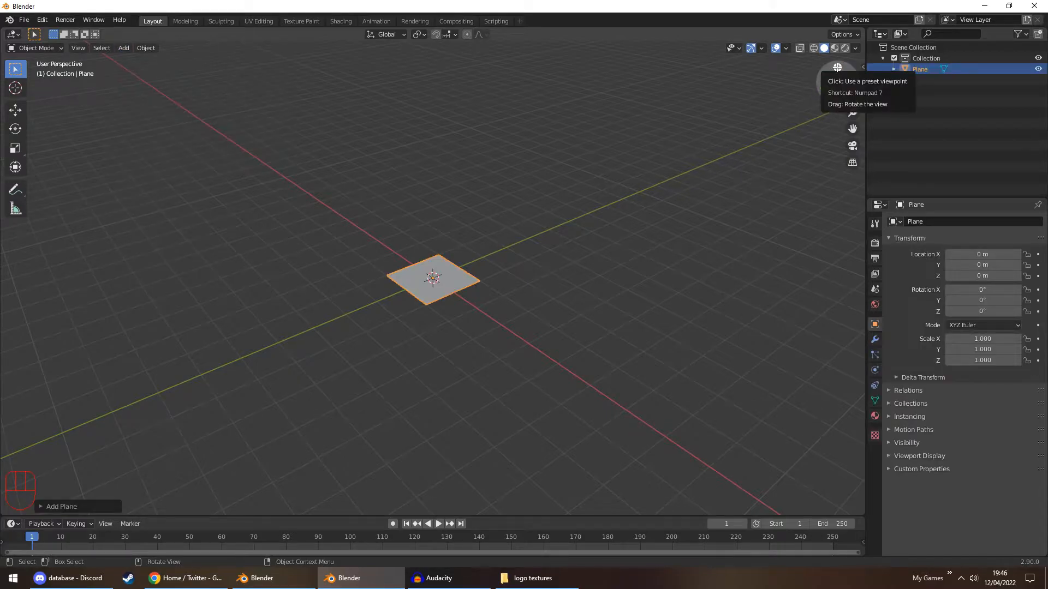
pyautogui.click(837, 67)
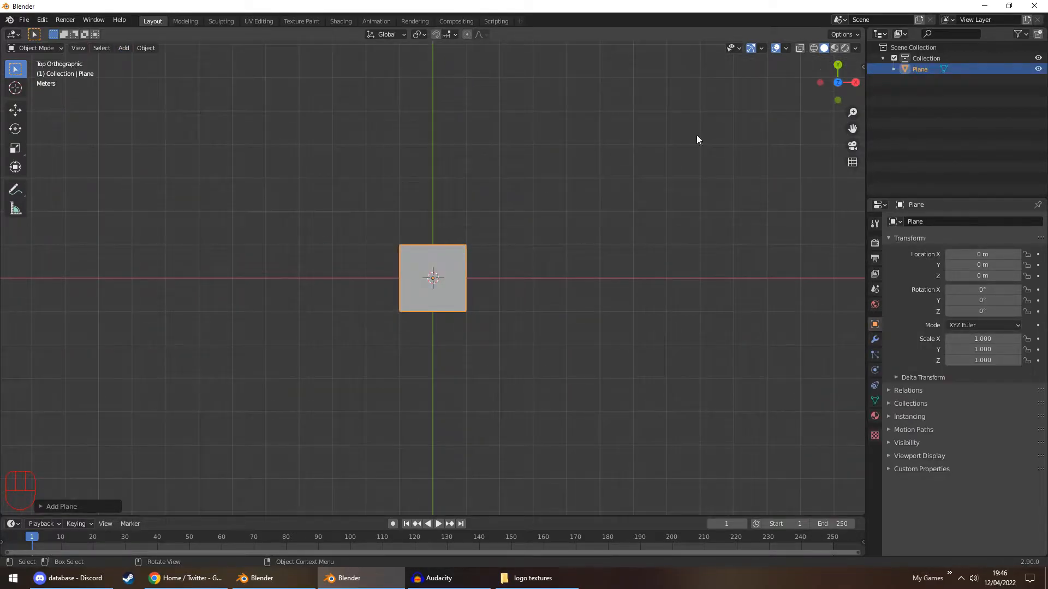
# Step: Import endpoint-logo-symbol-light.png from the desktop's logo textures folder as an image plane
pyautogui.click(125, 51)
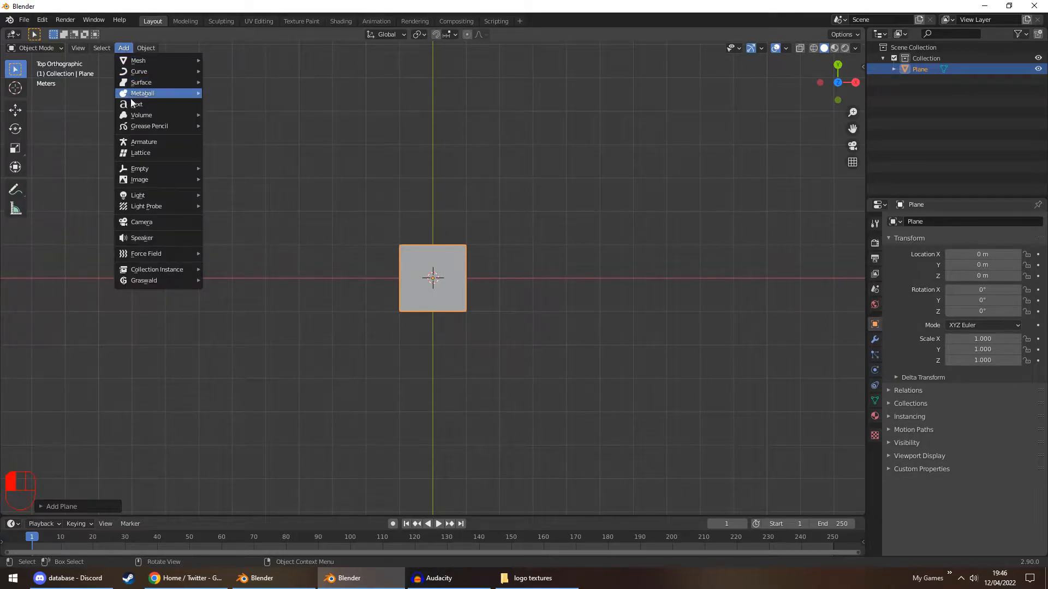
pyautogui.moveTo(139, 187)
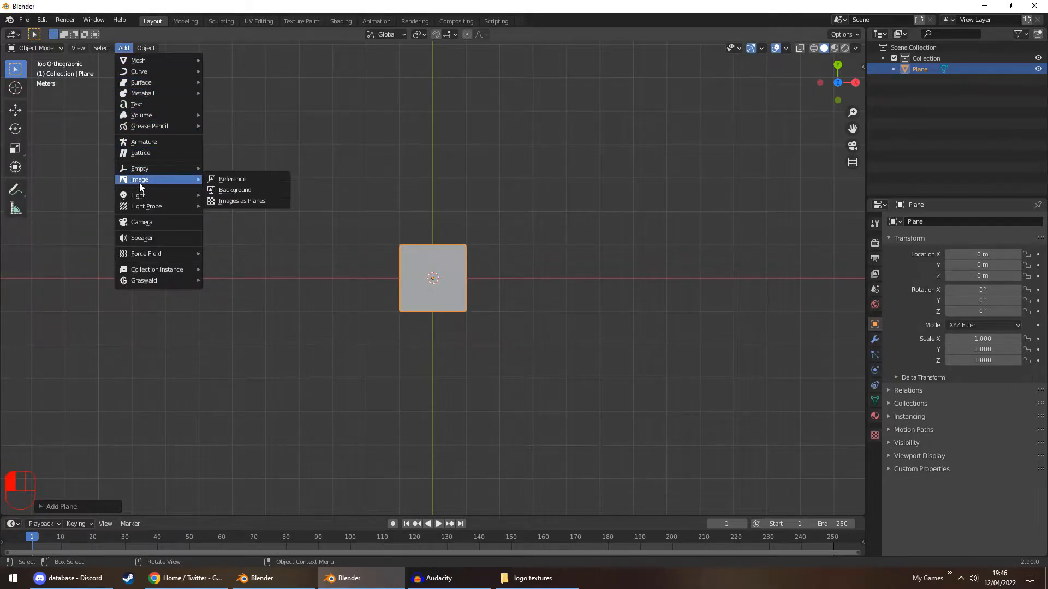
pyautogui.click(232, 200)
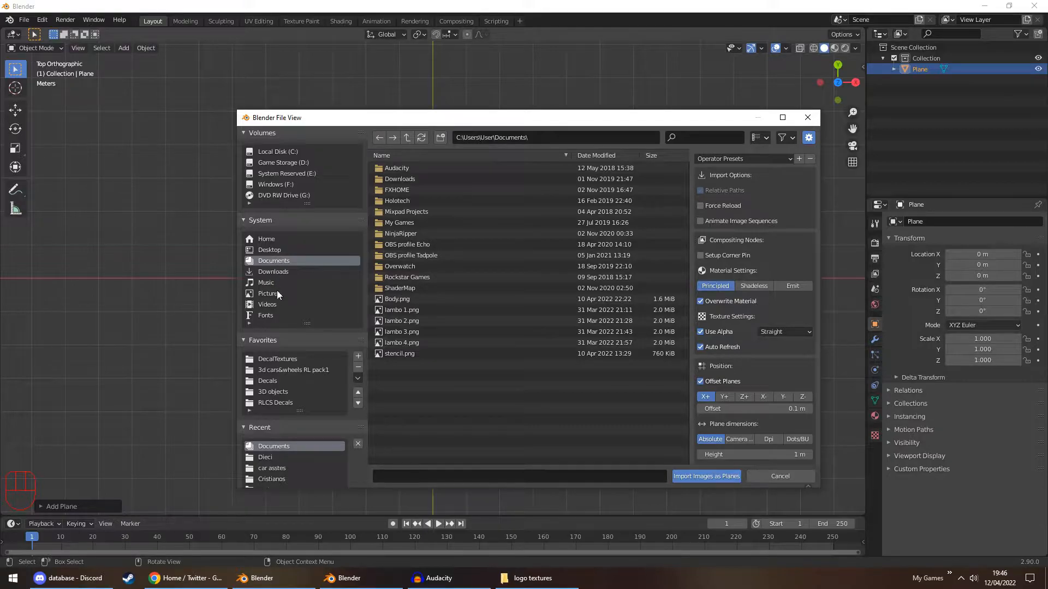
pyautogui.click(268, 250)
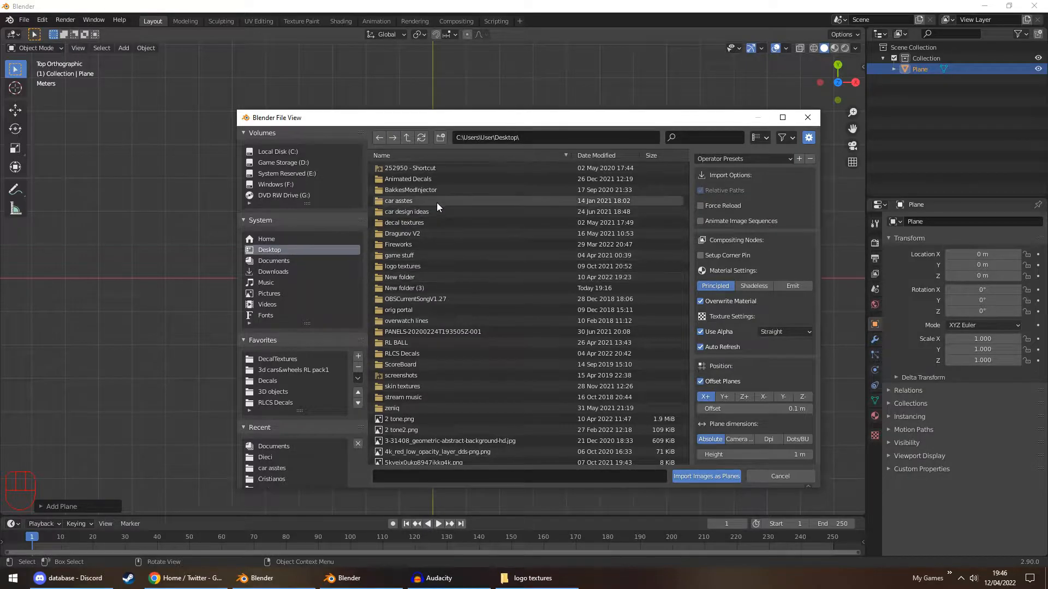
pyautogui.doubleClick(422, 265)
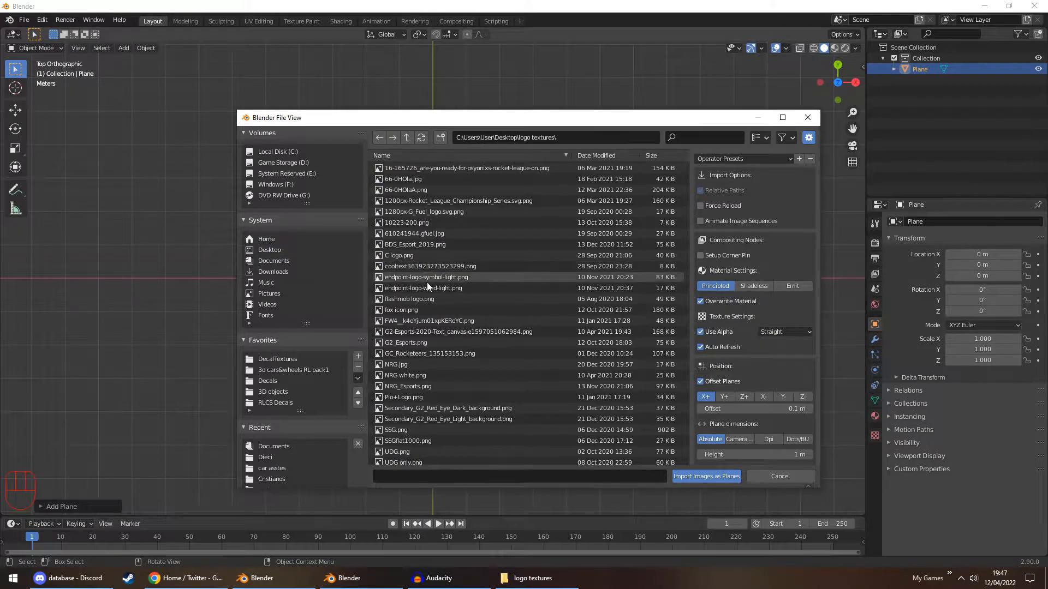
pyautogui.doubleClick(425, 276)
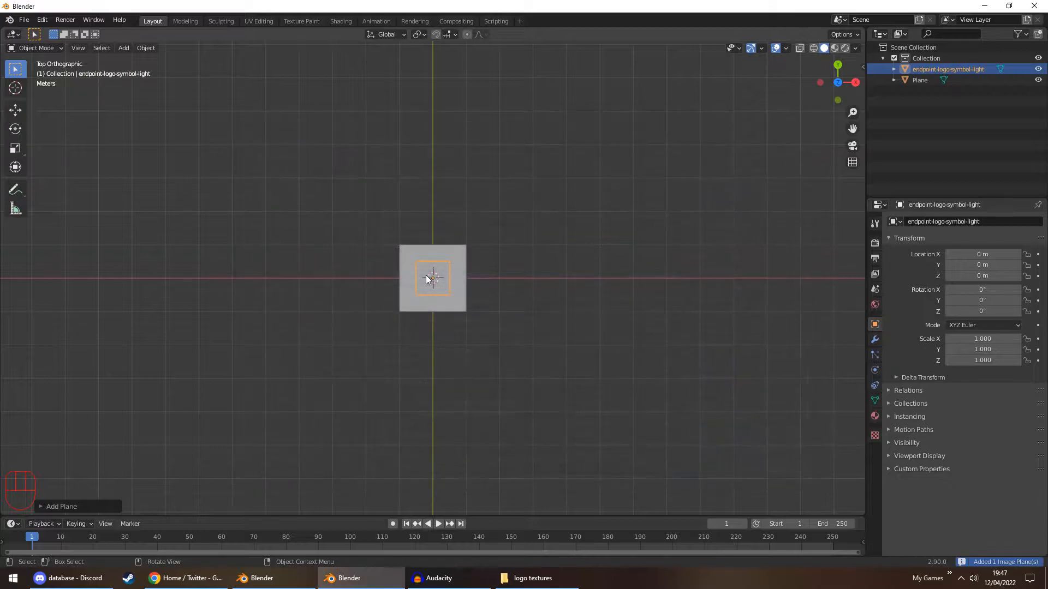
# Step: Switch to Material Preview shading and give the larger plain plane a new material with a black base colour
pyautogui.scroll(4, 461, 261)
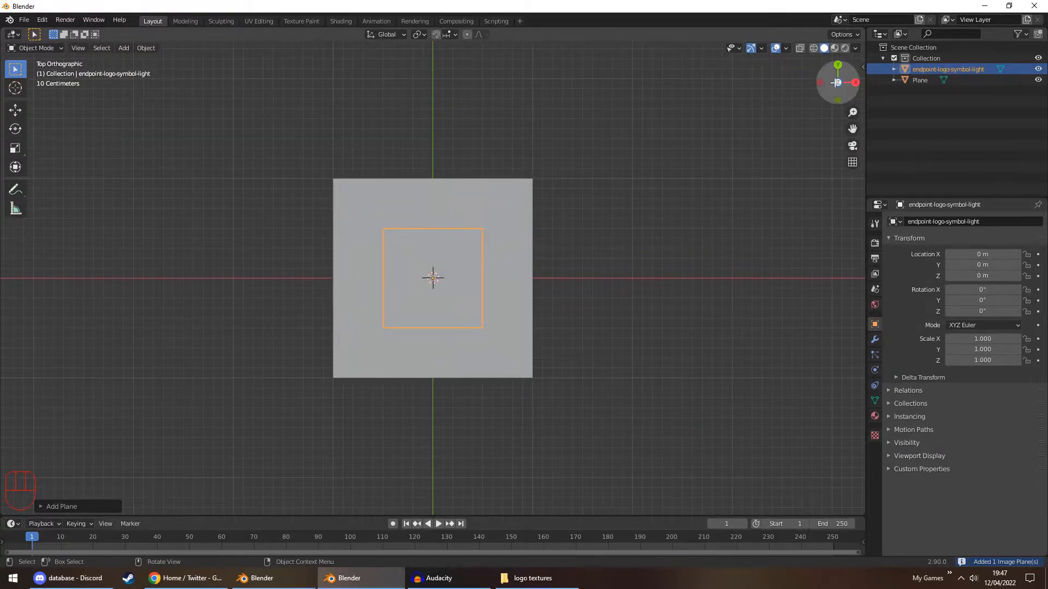
pyautogui.click(833, 48)
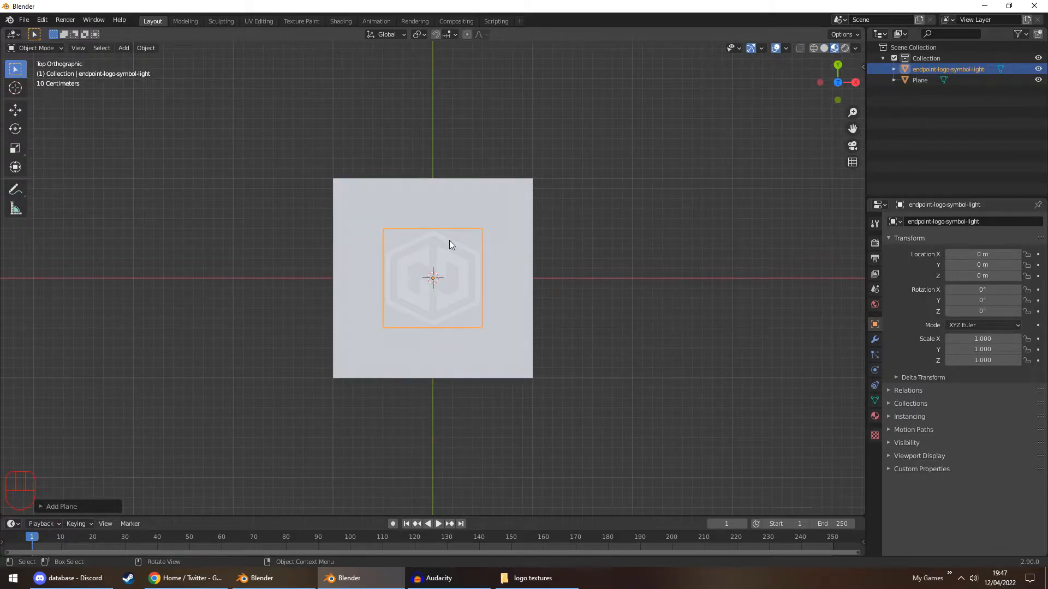
pyautogui.click(498, 202)
pyautogui.click(874, 416)
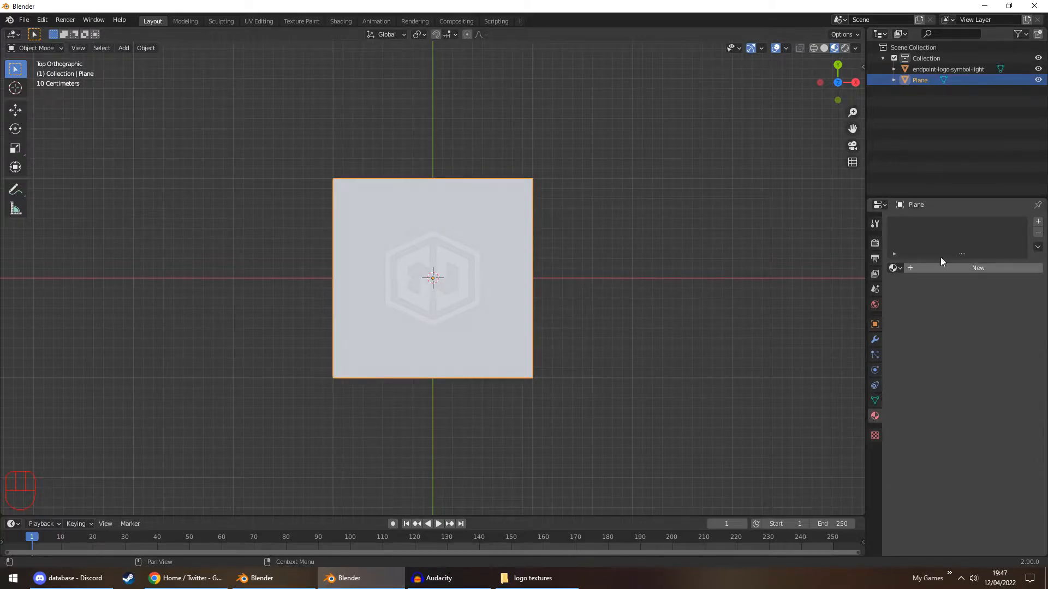
pyautogui.click(980, 268)
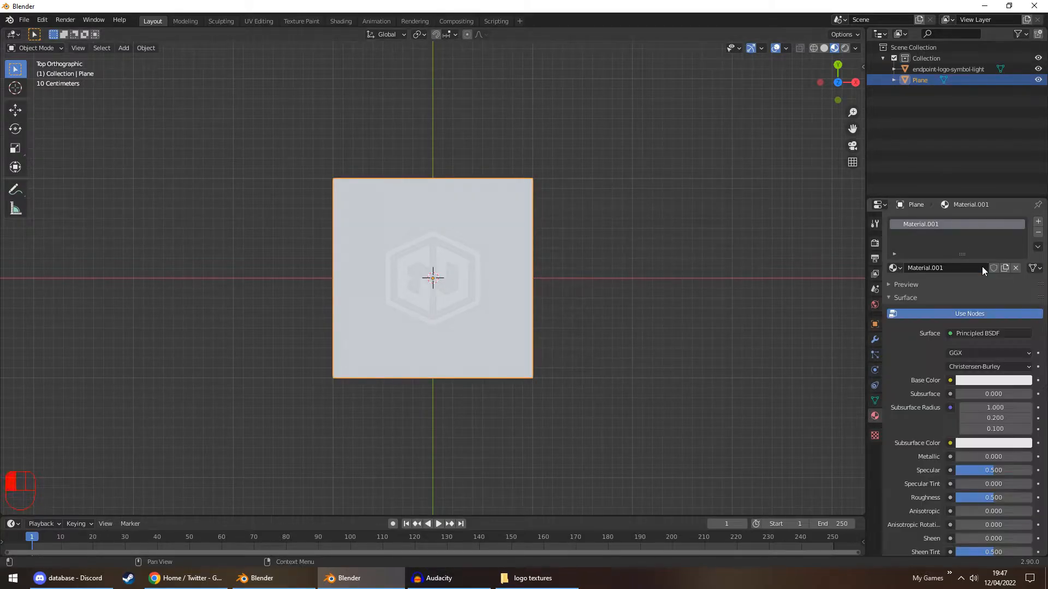
pyautogui.click(985, 379)
pyautogui.moveTo(1023, 234); pyautogui.dragTo(1026, 305)
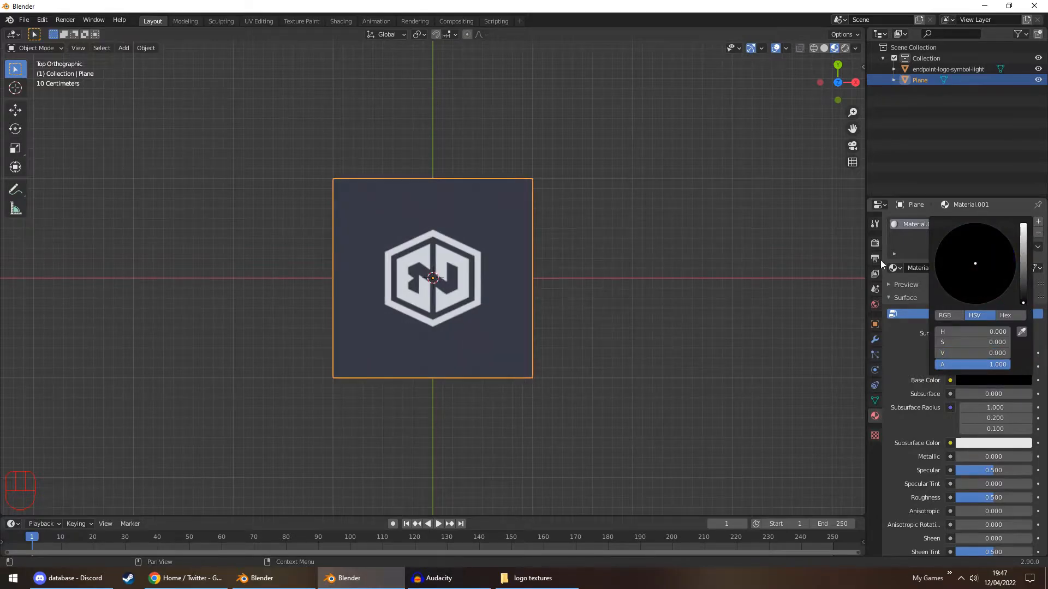
# Step: Scale the logo image plane to 1.829 on both X and Y, then deselect it
pyautogui.click(464, 260)
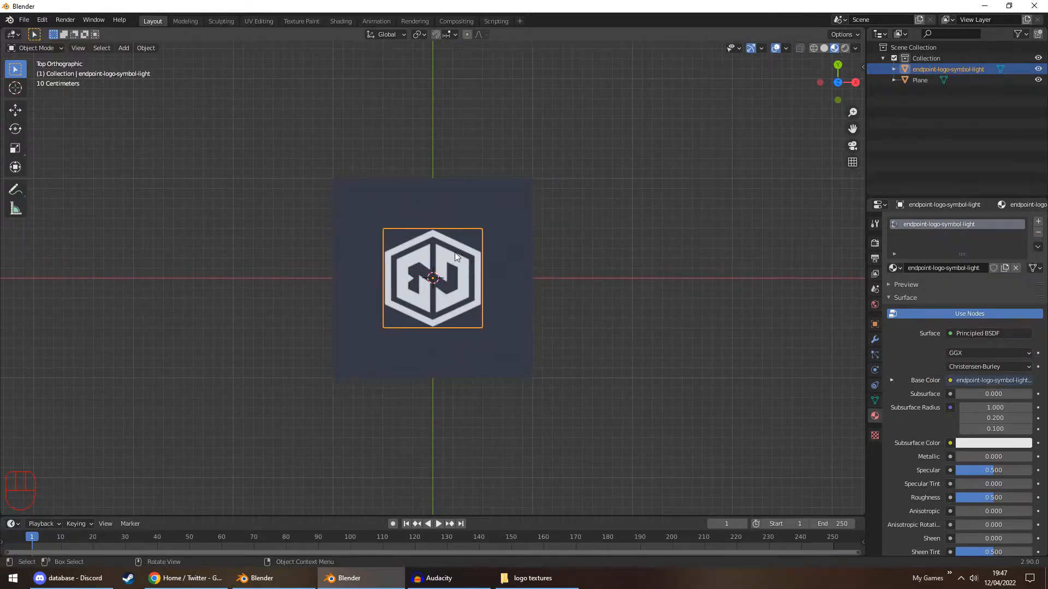
pyautogui.hotkey('shift', 's')
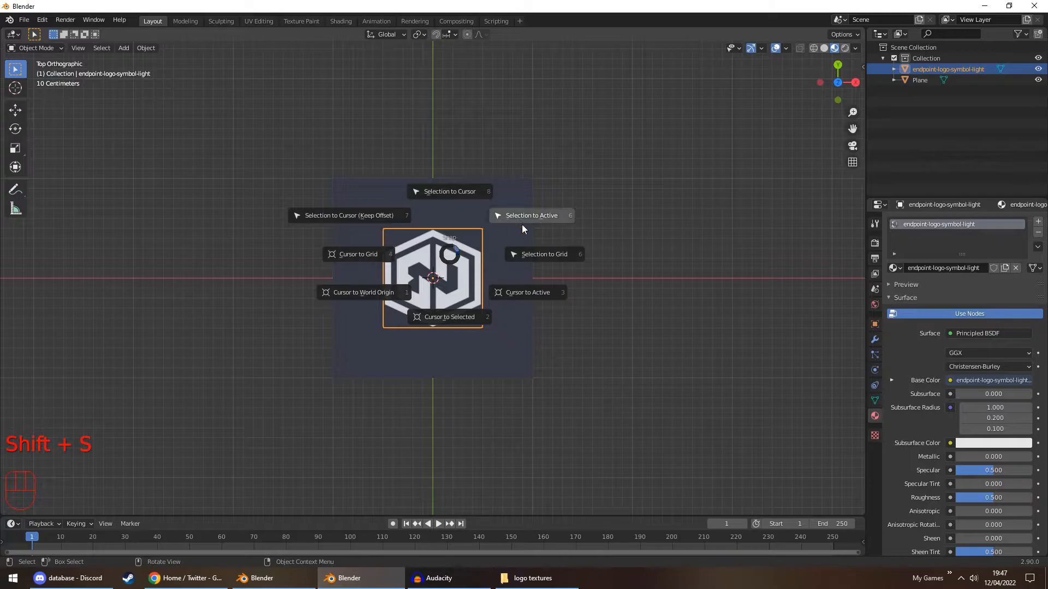
pyautogui.click(758, 222)
pyautogui.press('space')
pyautogui.press('s')
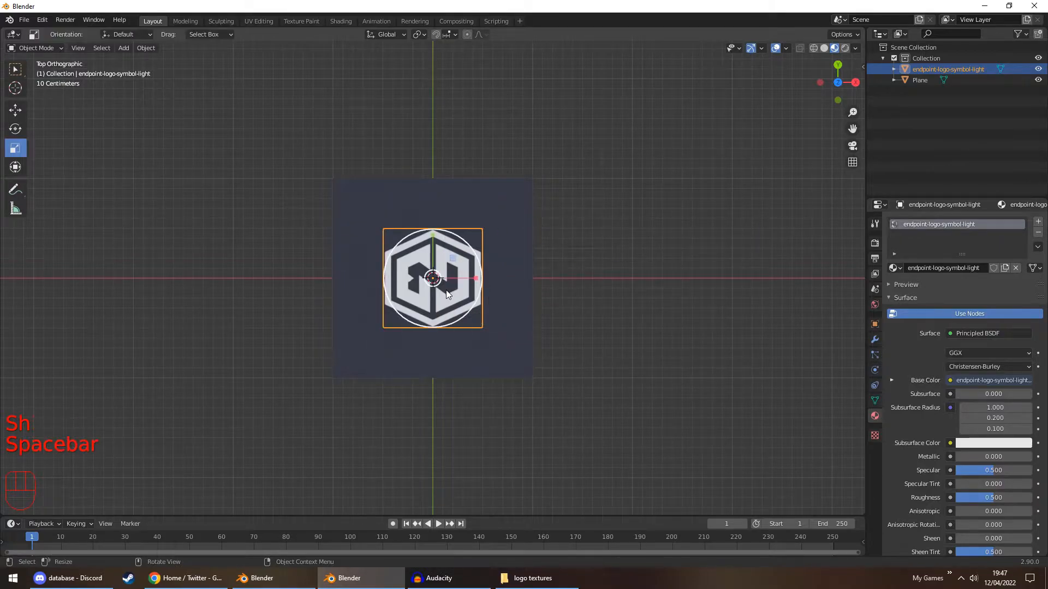
pyautogui.click(875, 324)
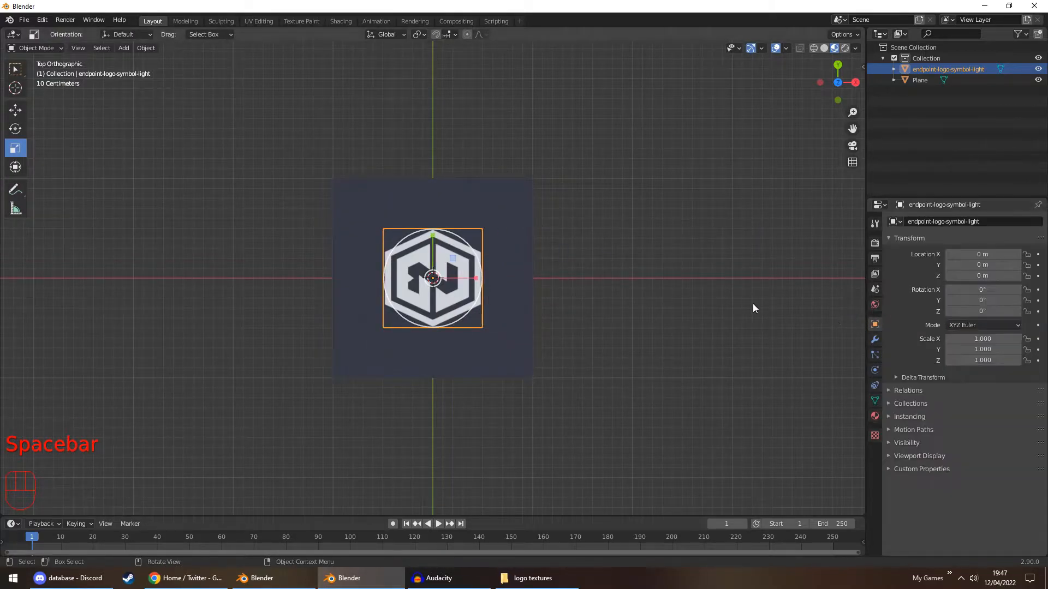
pyautogui.moveTo(432, 235); pyautogui.dragTo(433, 201)
pyautogui.hotkey('ctrl', 'c')
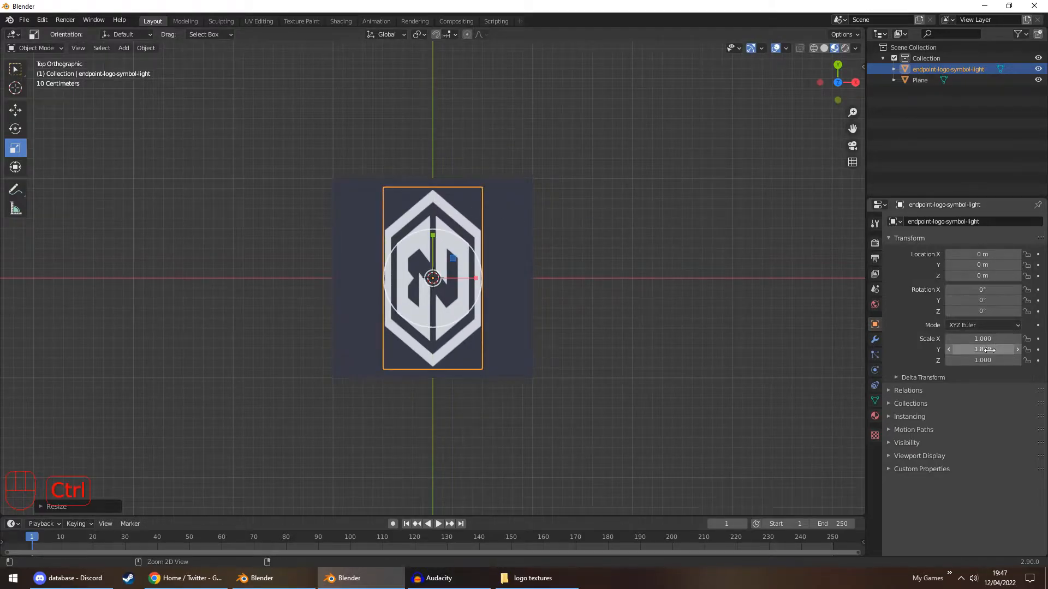
pyautogui.hotkey('ctrl', 'v')
pyautogui.click(630, 229)
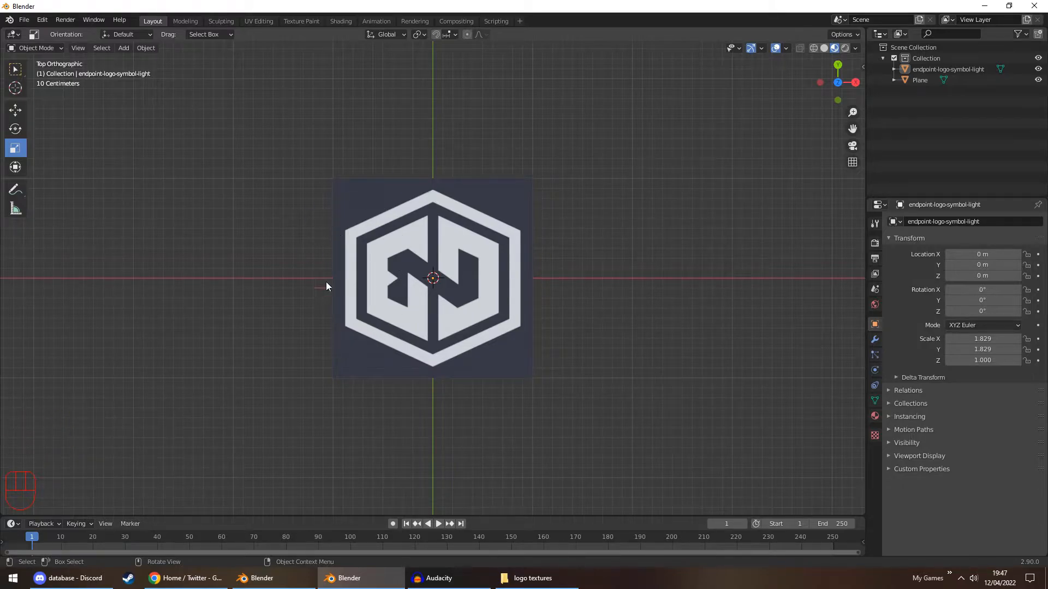
# Step: Select the dark background plane behind the logo and enter Edit Mode on it
pyautogui.click(496, 195)
pyautogui.click(921, 80)
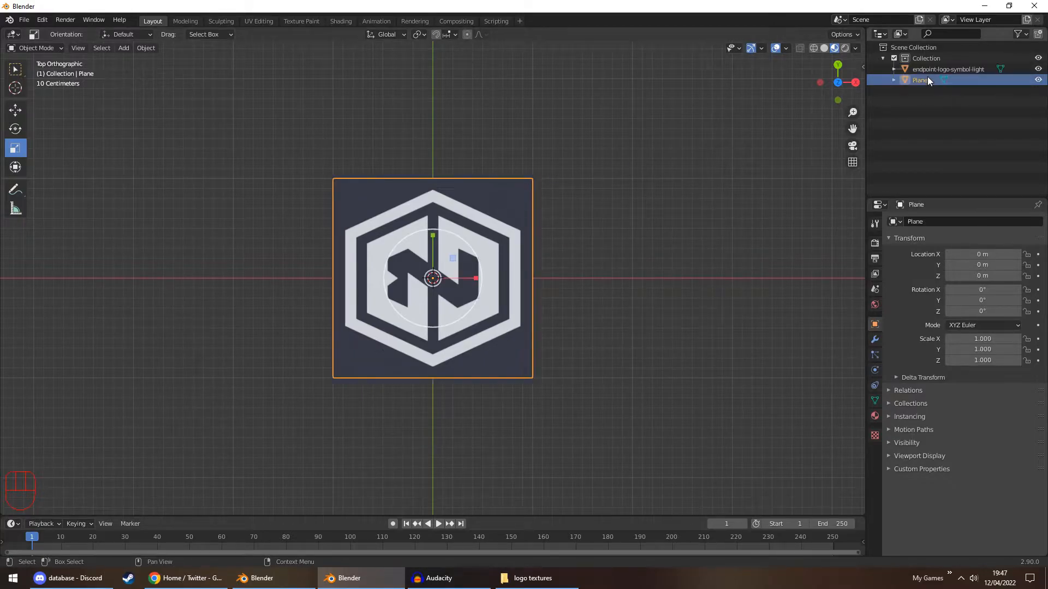
pyautogui.press('space')
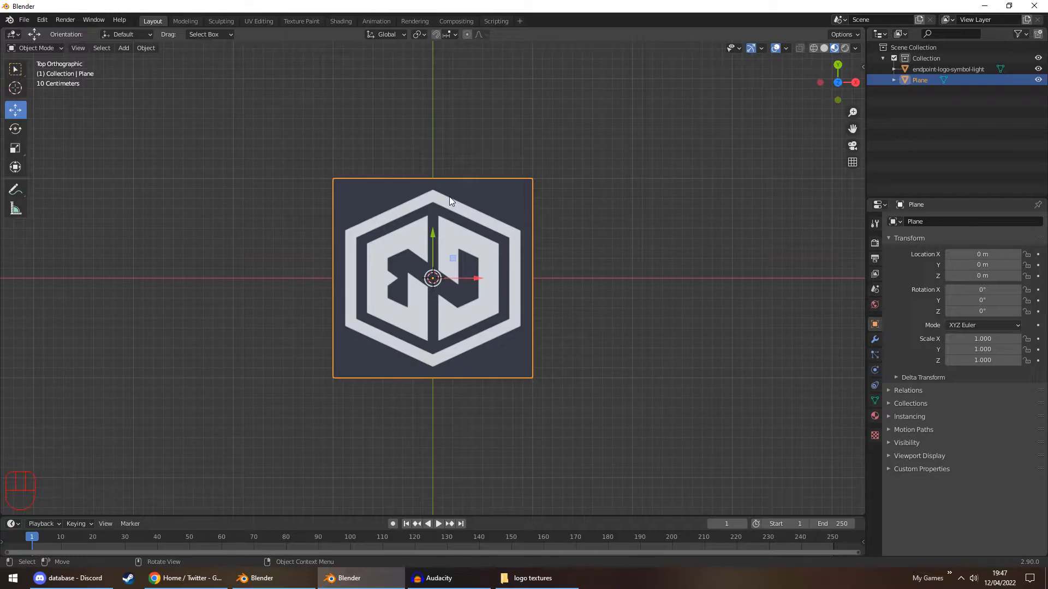
pyautogui.press('Tab')
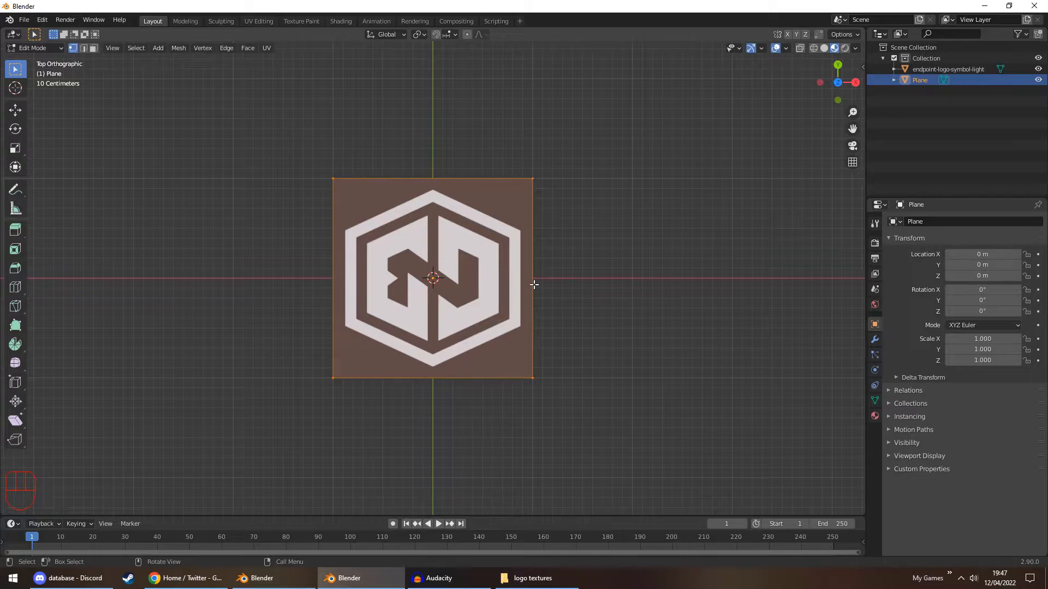
# Step: Start a knife cut at the top corner of the logo's outer hexagon and trace its upper-left edge to the upper-left corner
pyautogui.press('k')
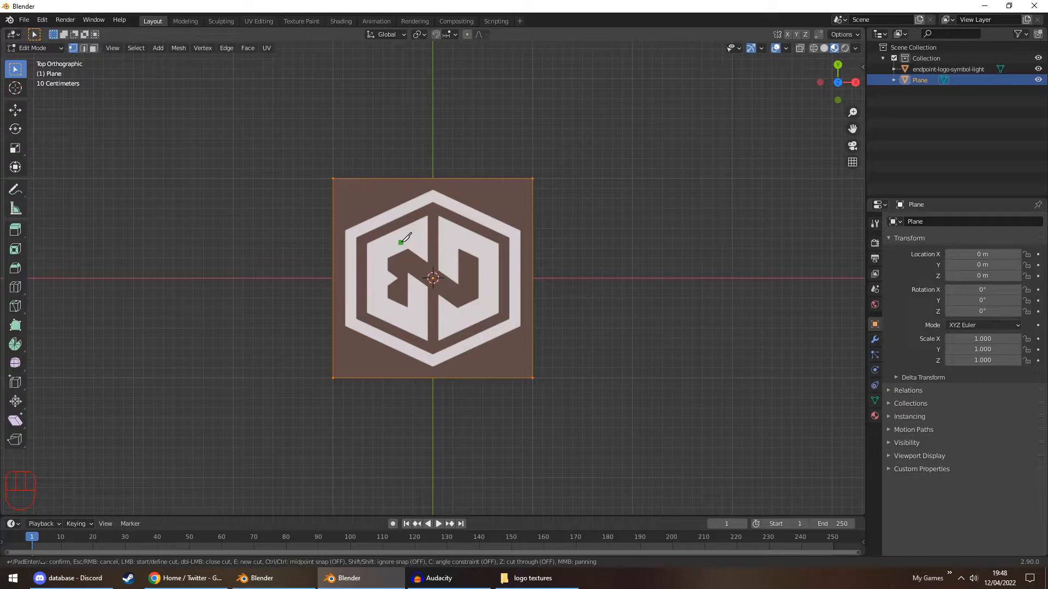
pyautogui.scroll(6, 405, 237)
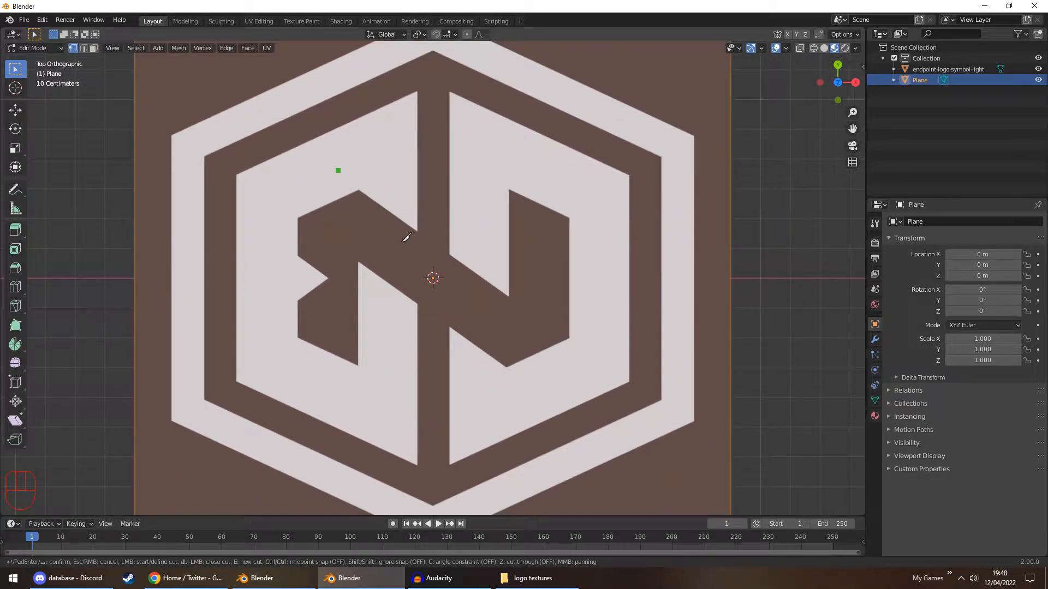
pyautogui.scroll(-5, 405, 237)
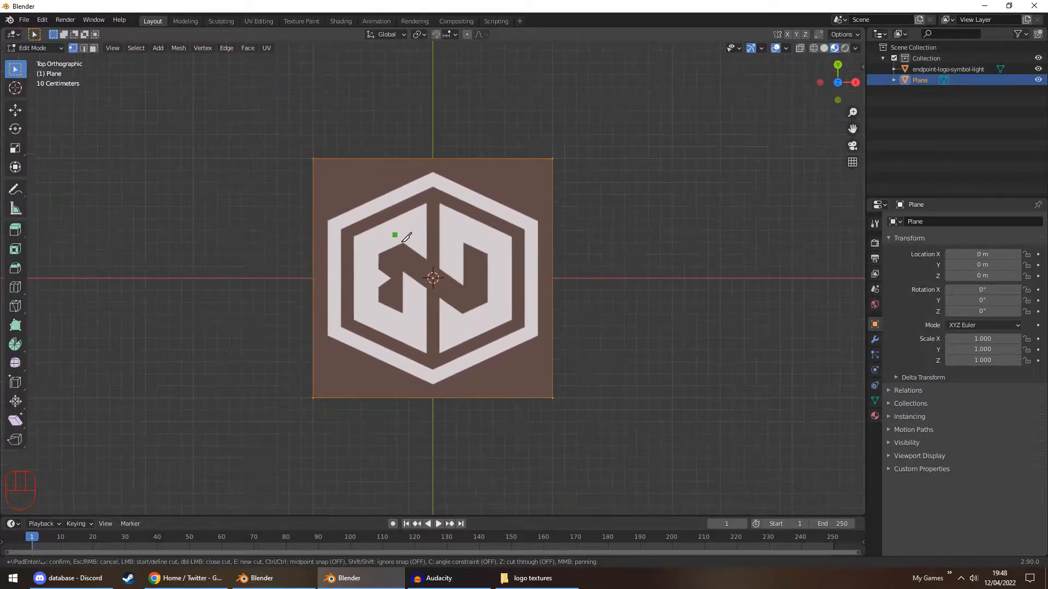
pyautogui.scroll(3, 405, 237)
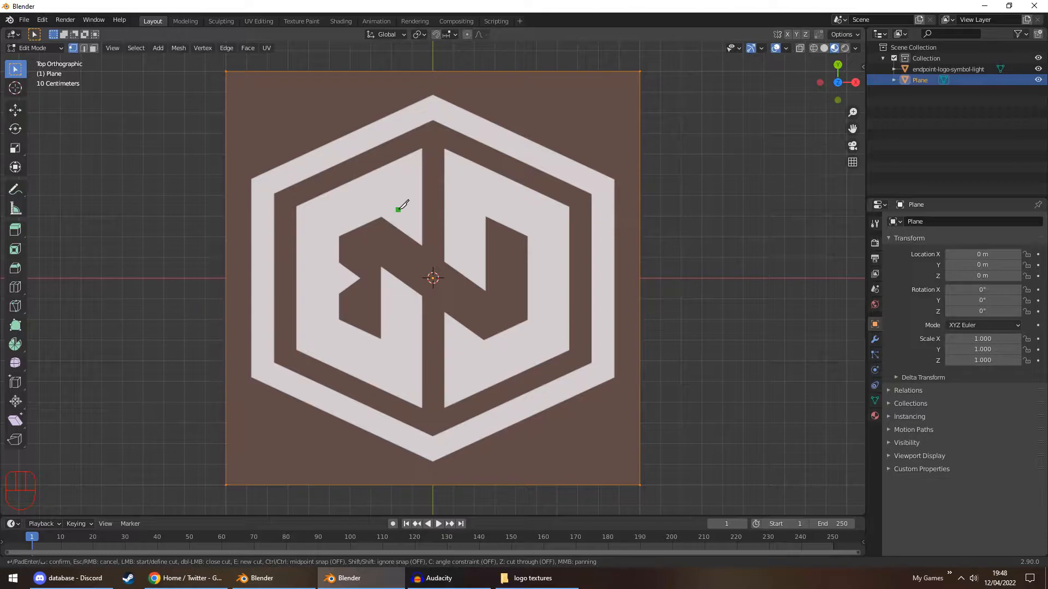
pyautogui.keyDown('shift'); pyautogui.moveTo(303, 201); pyautogui.dragTo(442, 200, button='middle'); pyautogui.keyUp('shift')
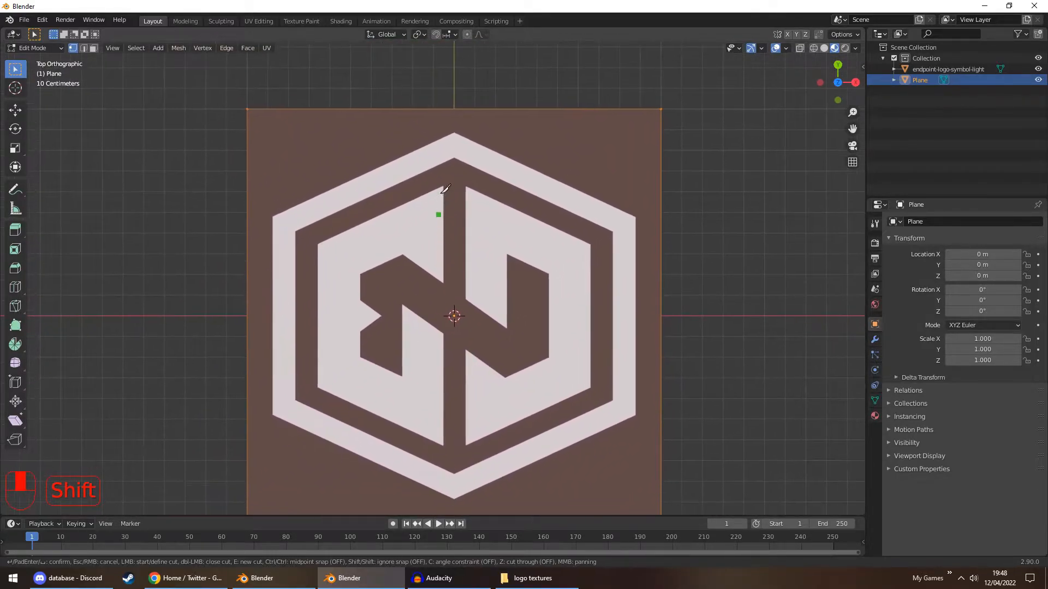
pyautogui.scroll(2, 448, 131)
pyautogui.scroll(1, 452, 126)
pyautogui.keyDown('shift'); pyautogui.moveTo(468, 105); pyautogui.dragTo(459, 164, button='middle'); pyautogui.keyUp('shift')
pyautogui.scroll(2, 448, 197)
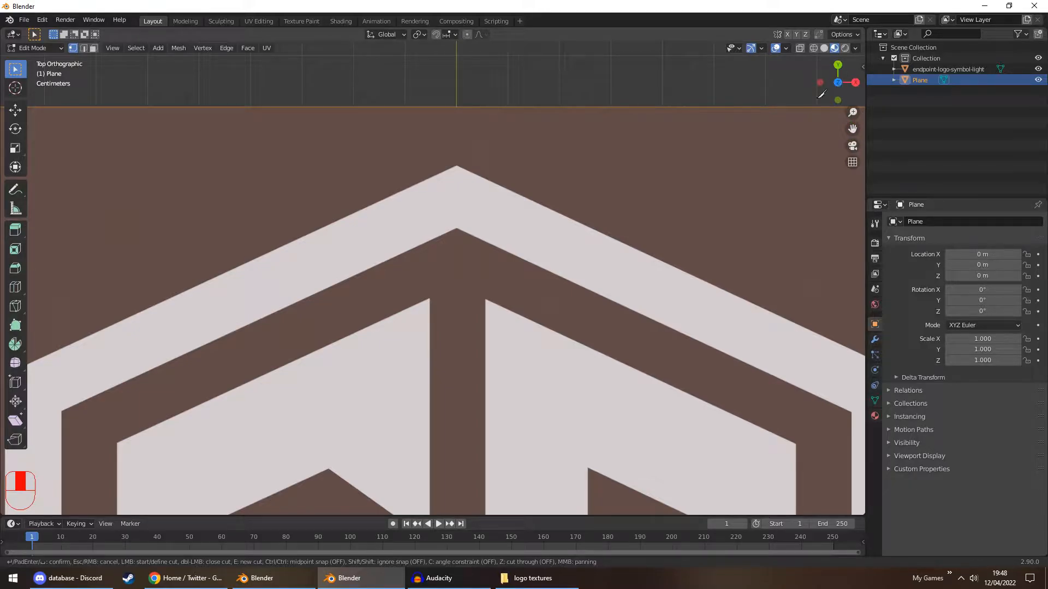
pyautogui.scroll(2, 465, 158)
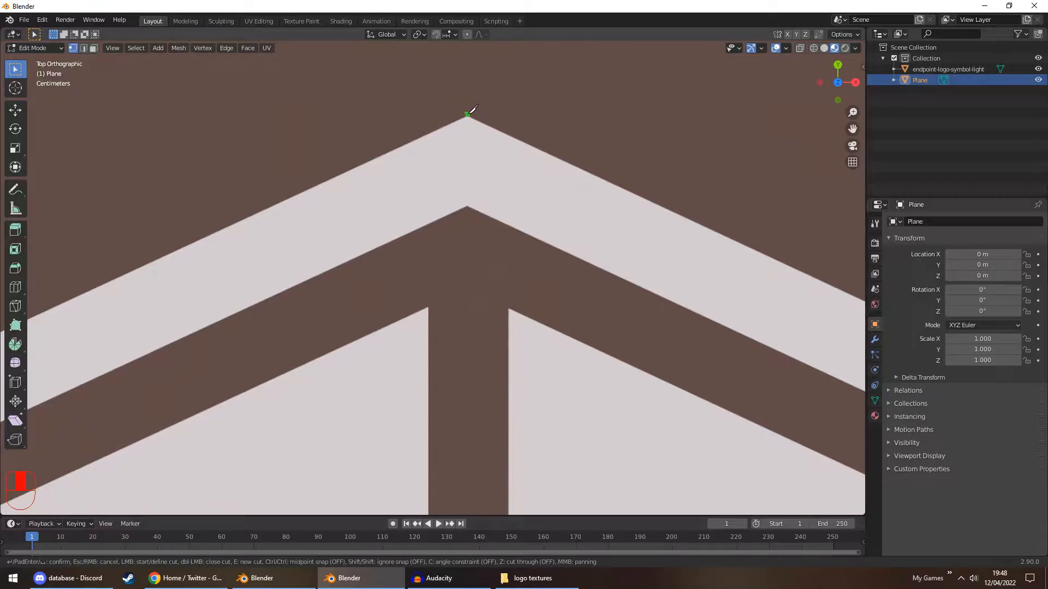
pyautogui.click(467, 114)
pyautogui.click(253, 214)
pyautogui.keyDown('shift'); pyautogui.moveTo(152, 261); pyautogui.dragTo(596, 101, button='middle'); pyautogui.keyUp('shift')
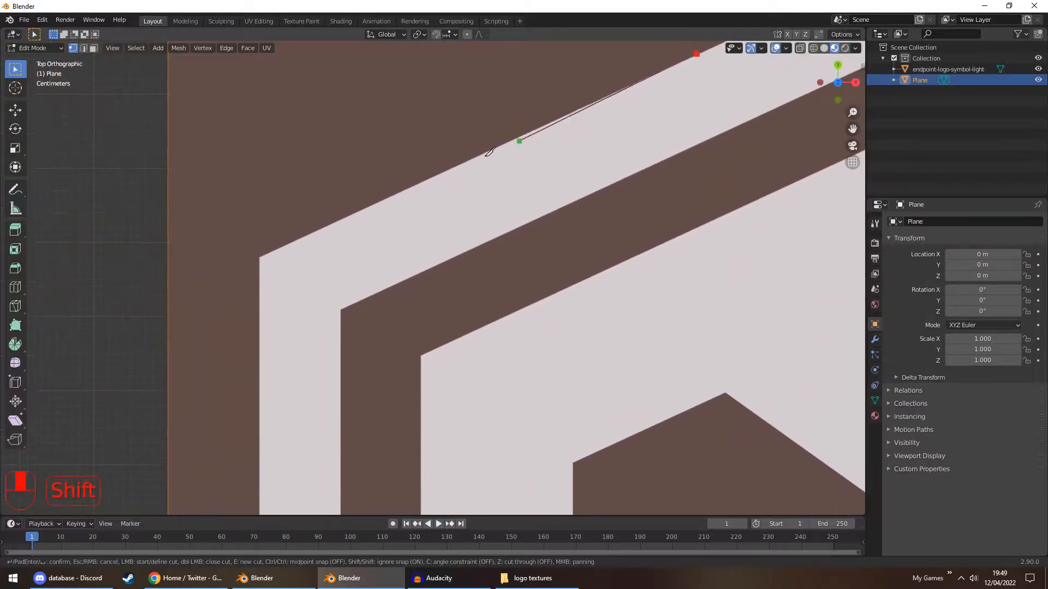
pyautogui.click(330, 223)
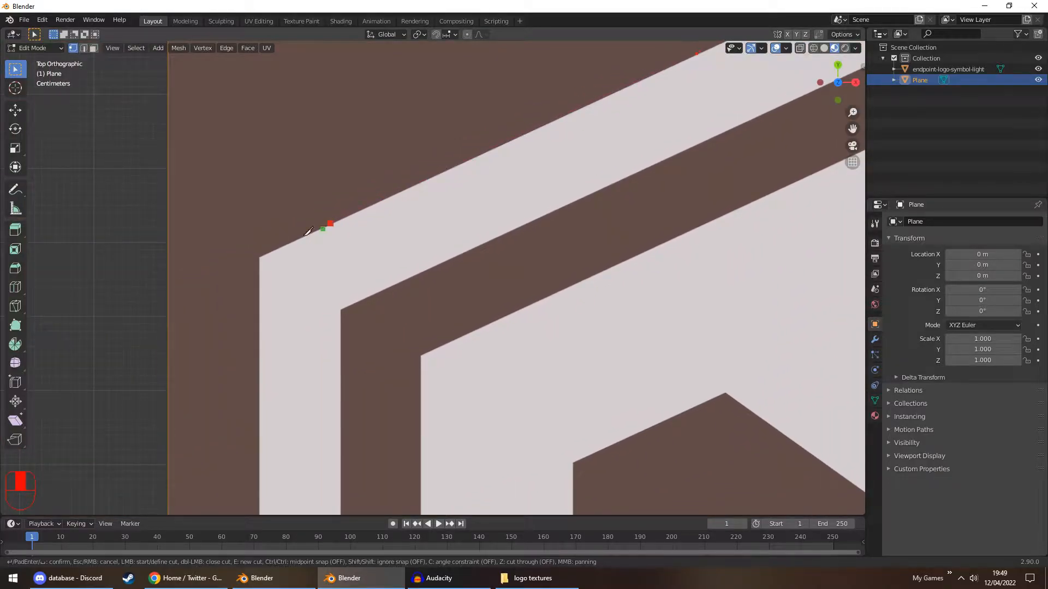
pyautogui.click(257, 258)
# Step: Continue the knife cut down the outer hexagon's left side and along its lower-left edge to the bottom corner
pyautogui.click(262, 381)
pyautogui.keyDown('shift'); pyautogui.moveTo(282, 396); pyautogui.dragTo(313, 88, button='middle'); pyautogui.keyUp('shift')
pyautogui.click(290, 333)
pyautogui.keyDown('shift'); pyautogui.moveTo(303, 346); pyautogui.dragTo(334, 164, button='middle'); pyautogui.keyUp('shift')
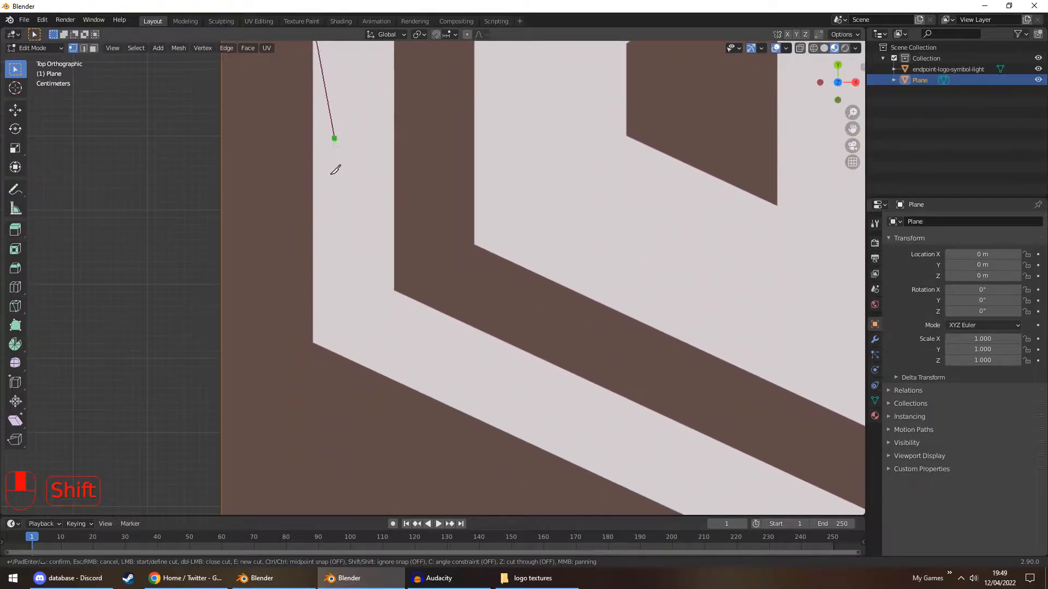
pyautogui.click(311, 345)
pyautogui.keyDown('shift'); pyautogui.moveTo(487, 398); pyautogui.dragTo(171, 157, button='middle'); pyautogui.keyUp('shift')
pyautogui.click(640, 414)
# Step: Trace the outer hexagon's lower-right, right and upper-right edges, close the knife cut at the top corner and apply it
pyautogui.keyDown('shift'); pyautogui.moveTo(679, 354); pyautogui.dragTo(261, 437, button='middle'); pyautogui.keyUp('shift')
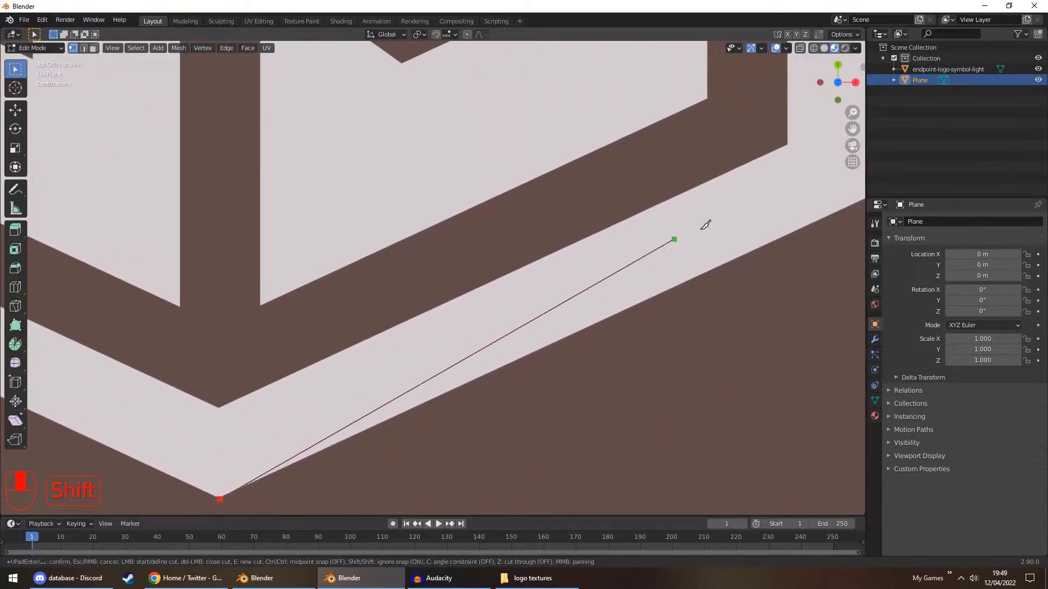
pyautogui.keyDown('shift'); pyautogui.moveTo(715, 224); pyautogui.dragTo(425, 347, button='middle'); pyautogui.keyUp('shift')
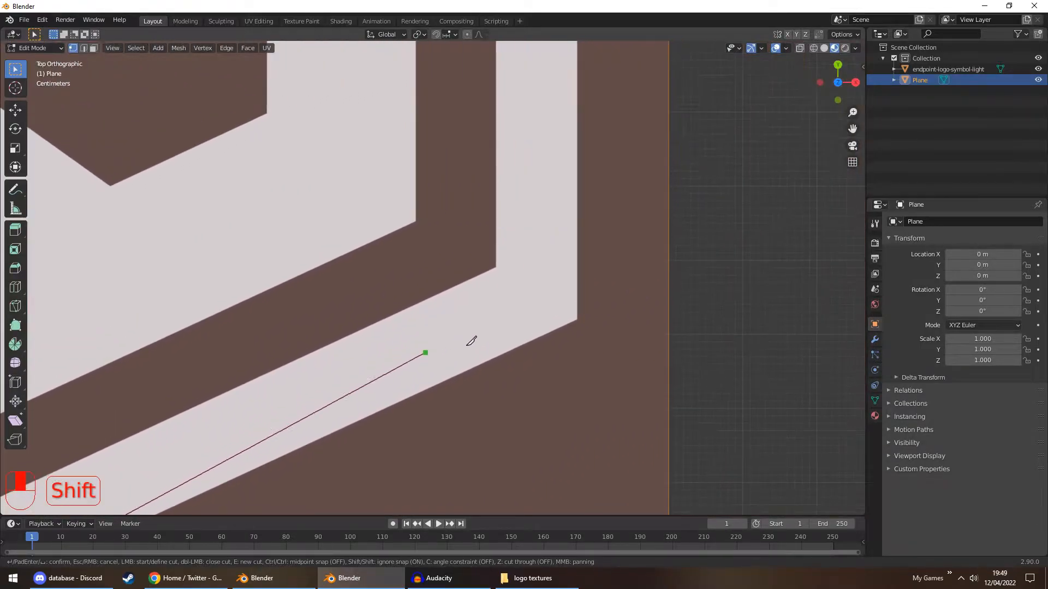
pyautogui.click(578, 320)
pyautogui.keyDown('shift'); pyautogui.moveTo(540, 123); pyautogui.dragTo(528, 423, button='middle'); pyautogui.keyUp('shift')
pyautogui.keyDown('shift'); pyautogui.moveTo(556, 103); pyautogui.dragTo(533, 379, button='middle'); pyautogui.keyUp('shift')
pyautogui.click(542, 187)
pyautogui.keyDown('shift'); pyautogui.moveTo(387, 135); pyautogui.dragTo(598, 296, button='middle'); pyautogui.keyUp('shift')
pyautogui.keyDown('shift'); pyautogui.moveTo(313, 157); pyautogui.dragTo(402, 185, button='middle'); pyautogui.keyUp('shift')
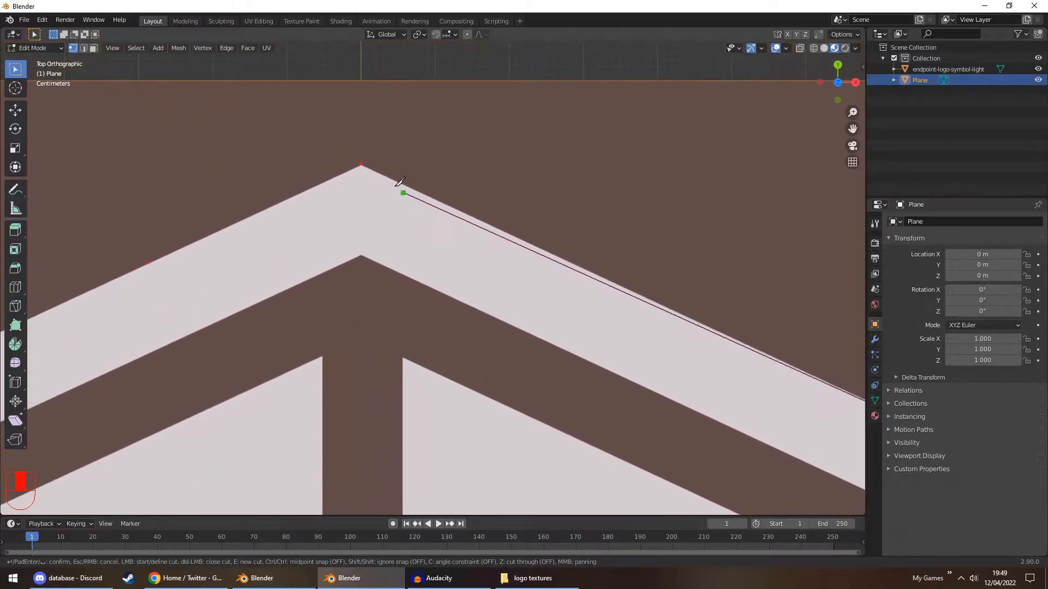
pyautogui.click(361, 163)
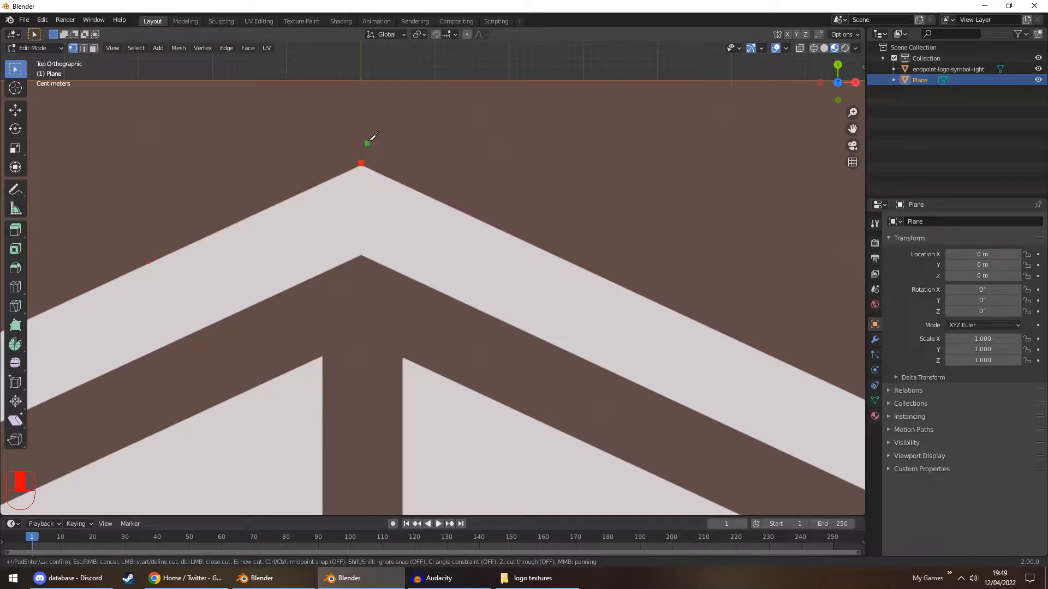
pyautogui.press('Return')
# Step: Examine the cut around the outer hexagon and the connecting edges running to the plane's corners
pyautogui.scroll(-5, 369, 140)
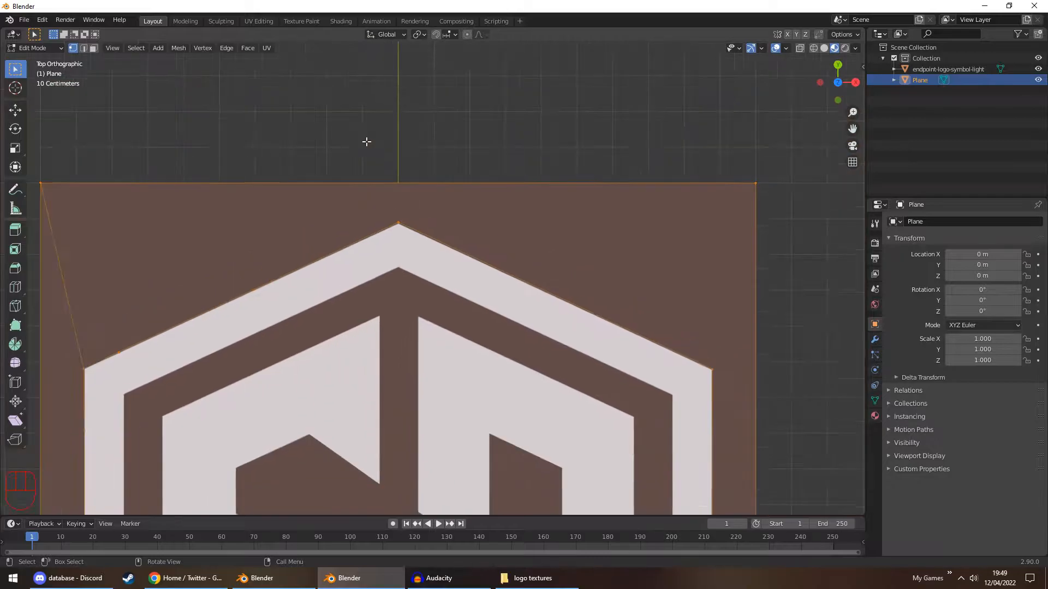
pyautogui.keyDown('shift'); pyautogui.moveTo(283, 250); pyautogui.dragTo(382, 198, button='middle'); pyautogui.keyUp('shift')
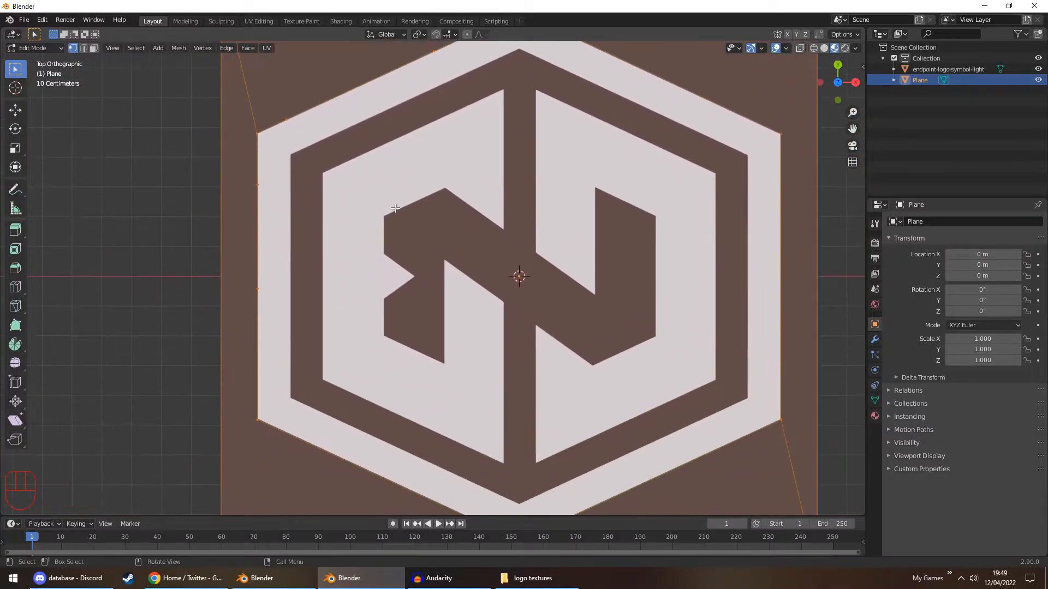
pyautogui.keyDown('shift'); pyautogui.moveTo(777, 432); pyautogui.dragTo(728, 307, button='middle'); pyautogui.keyUp('shift')
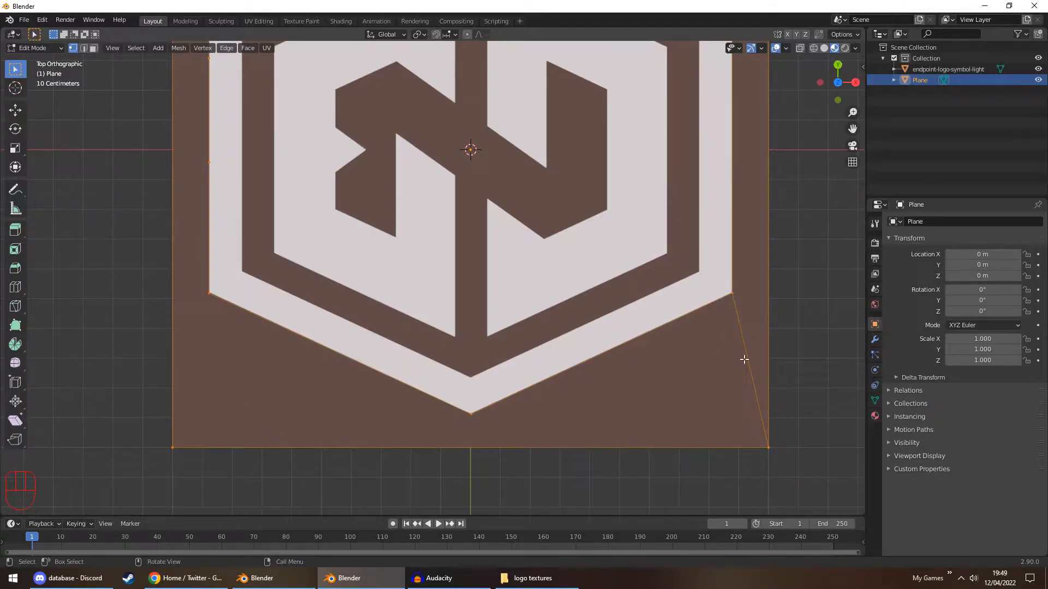
pyautogui.keyDown('shift'); pyautogui.moveTo(367, 131); pyautogui.dragTo(373, 341, button='middle'); pyautogui.keyUp('shift')
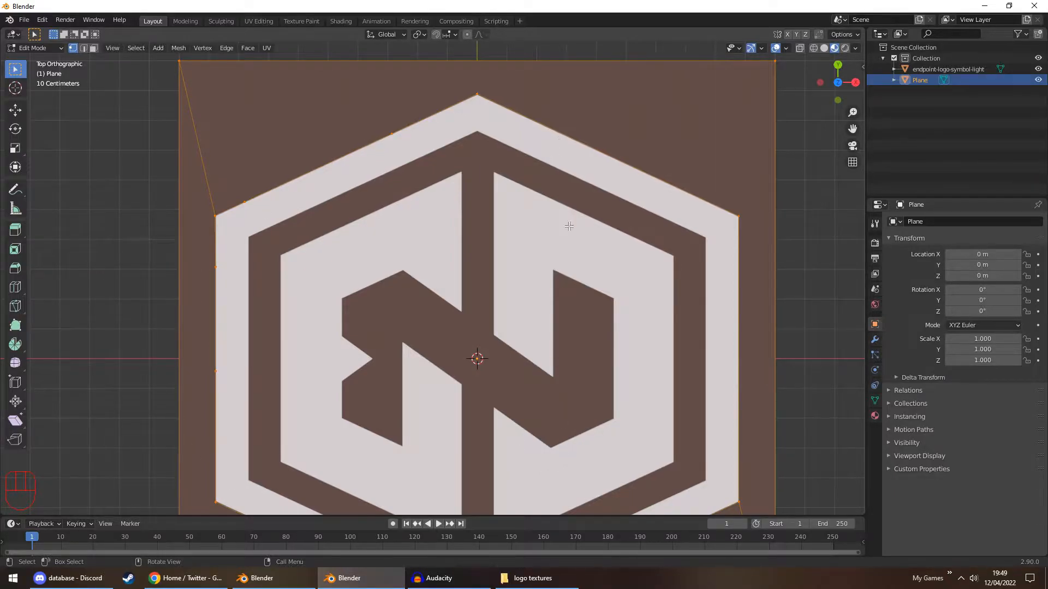
pyautogui.keyDown('shift'); pyautogui.moveTo(555, 291); pyautogui.dragTo(523, 198, button='middle'); pyautogui.keyUp('shift')
pyautogui.scroll(-2, 523, 197)
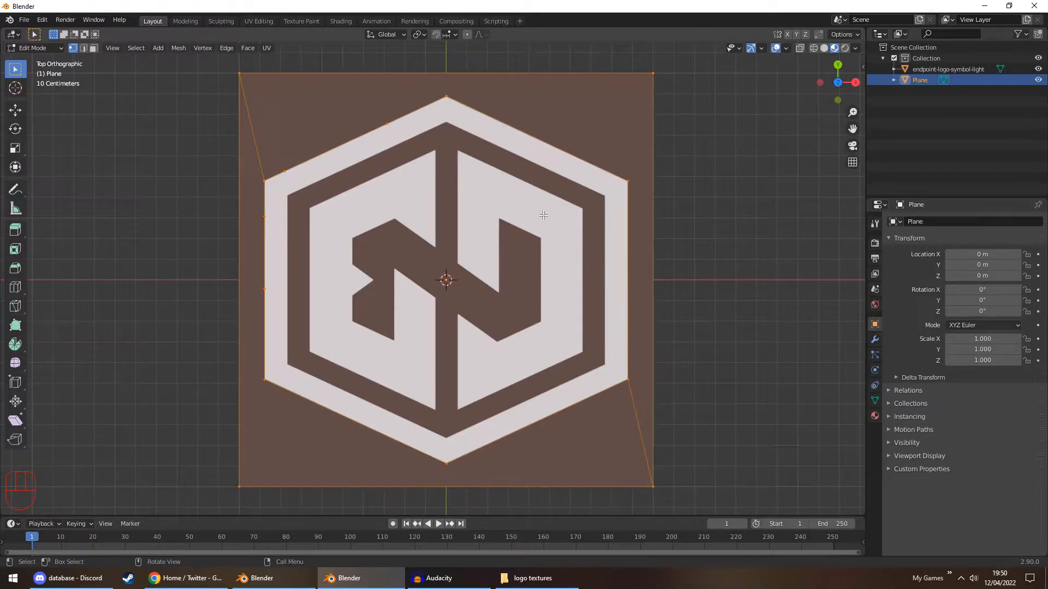
# Step: Start a knife cut at the top corner of the hexagon ring's inner outline and trace its left half to the bottom corner
pyautogui.scroll(4, 449, 118)
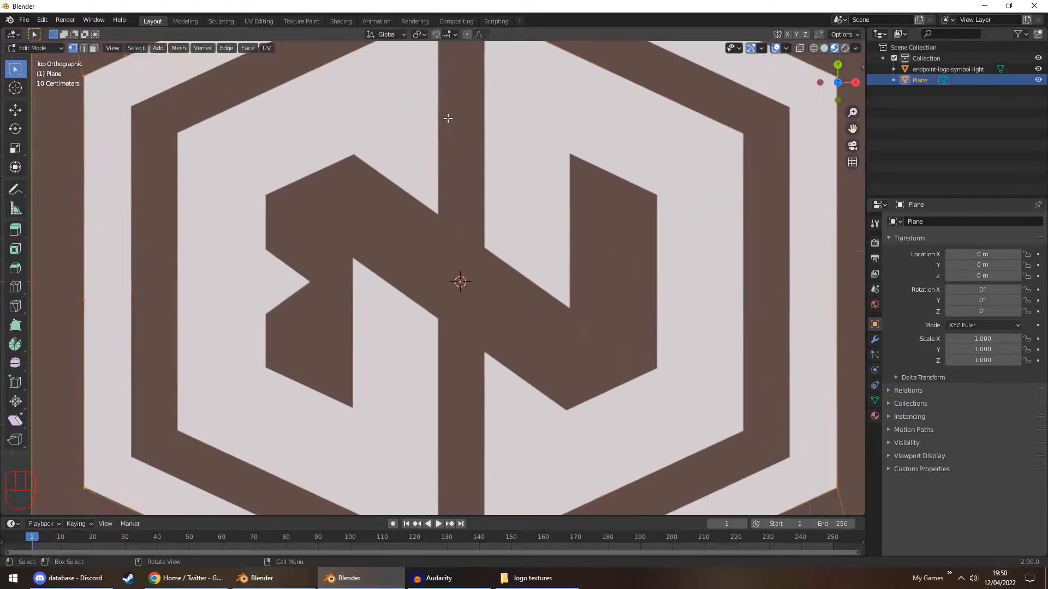
pyautogui.keyDown('shift'); pyautogui.scroll(6, 430, 166); pyautogui.keyUp('shift')
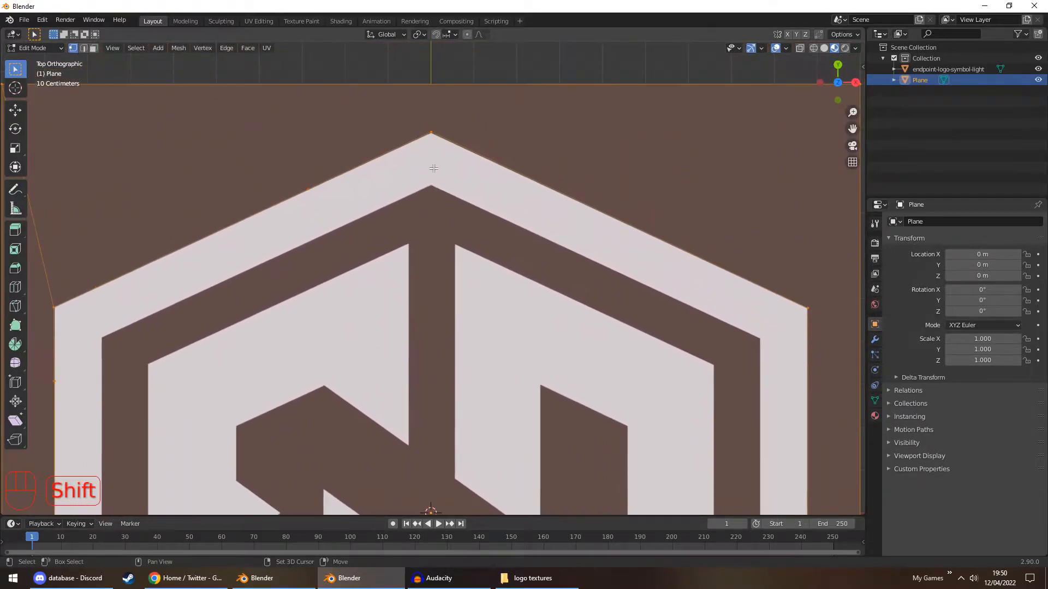
pyautogui.scroll(2, 427, 236)
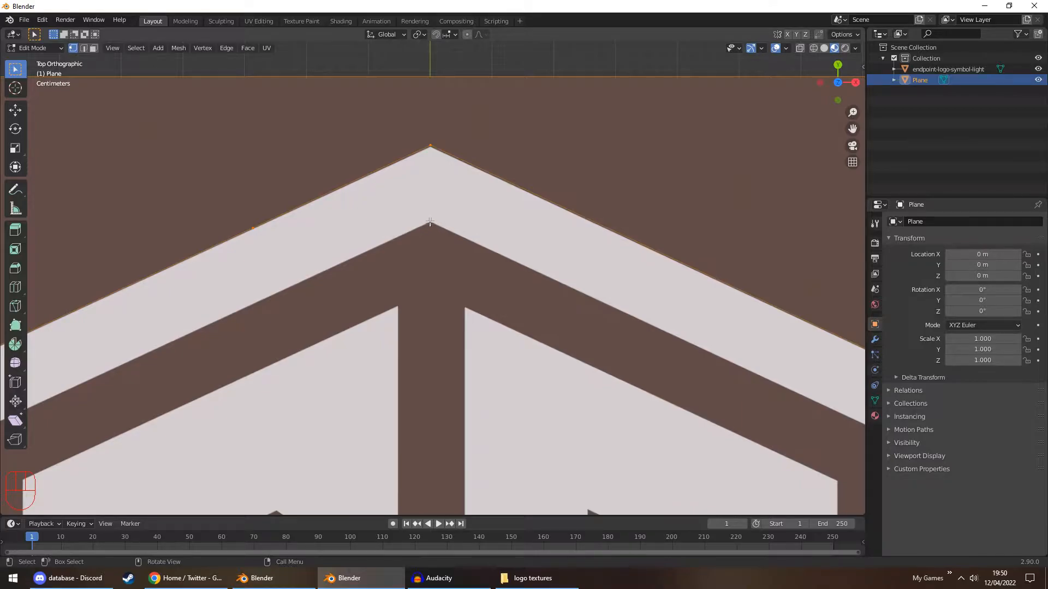
pyautogui.press('k')
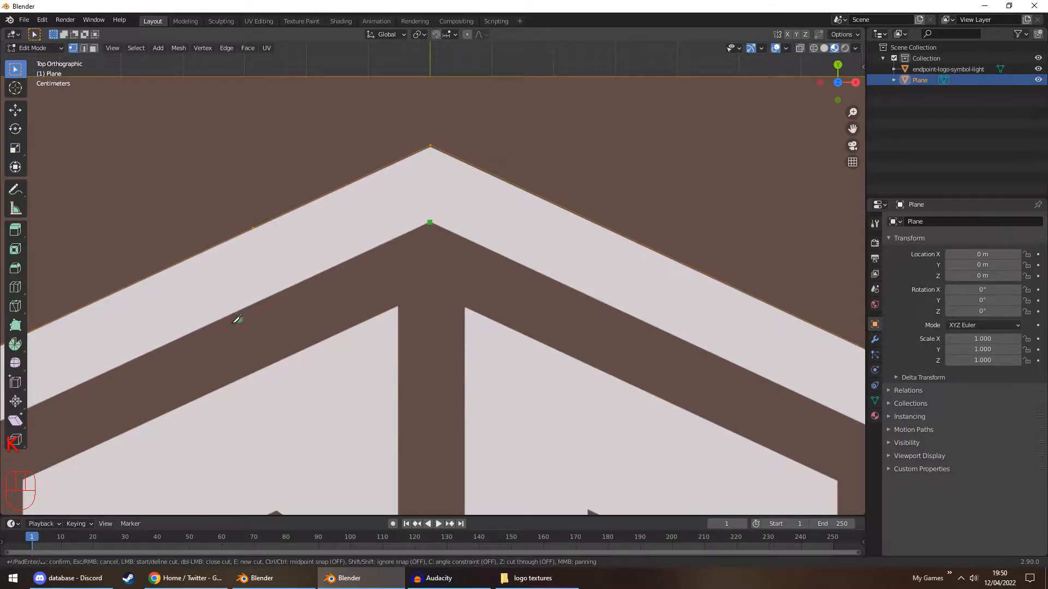
pyautogui.keyDown('shift'); pyautogui.moveTo(100, 374); pyautogui.dragTo(444, 157, button='middle'); pyautogui.keyUp('shift')
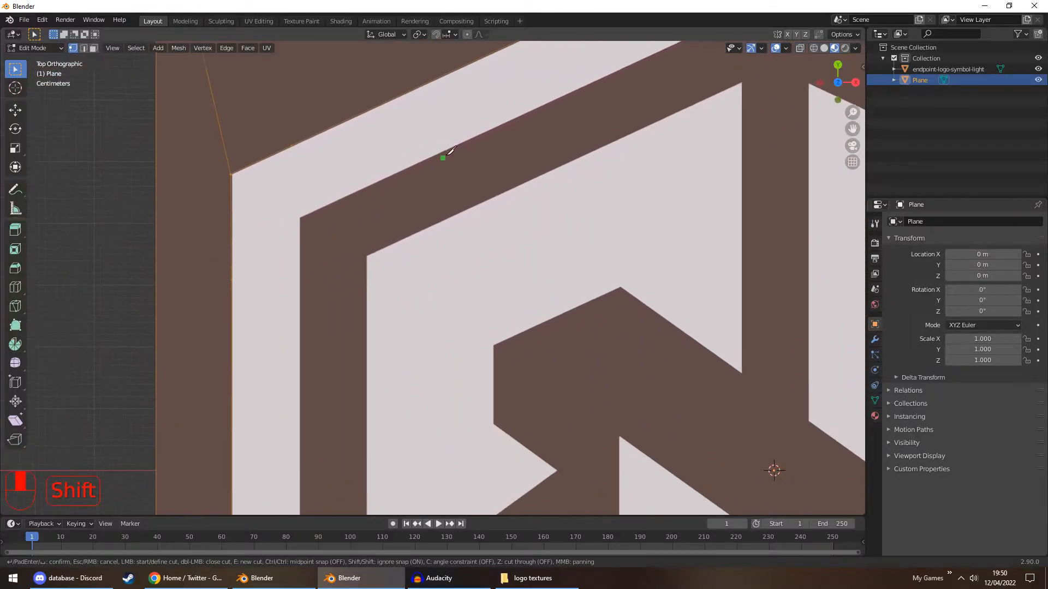
pyautogui.click(303, 213)
pyautogui.keyDown('shift'); pyautogui.moveTo(324, 397); pyautogui.dragTo(325, 46, button='middle'); pyautogui.keyUp('shift')
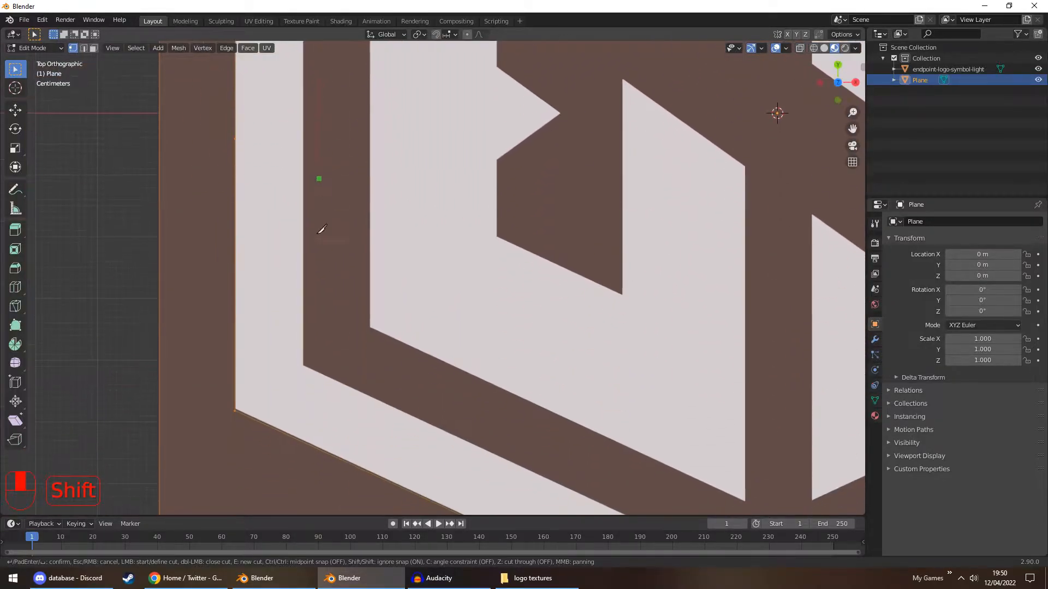
pyautogui.click(303, 364)
pyautogui.keyDown('shift'); pyautogui.moveTo(531, 387); pyautogui.dragTo(163, 154, button='middle'); pyautogui.keyUp('shift')
pyautogui.click(416, 355)
# Step: Trace the right half of the ring's inner outline back to the top corner and apply the closed knife cut
pyautogui.keyDown('shift'); pyautogui.moveTo(532, 256); pyautogui.dragTo(204, 407, button='middle'); pyautogui.keyUp('shift')
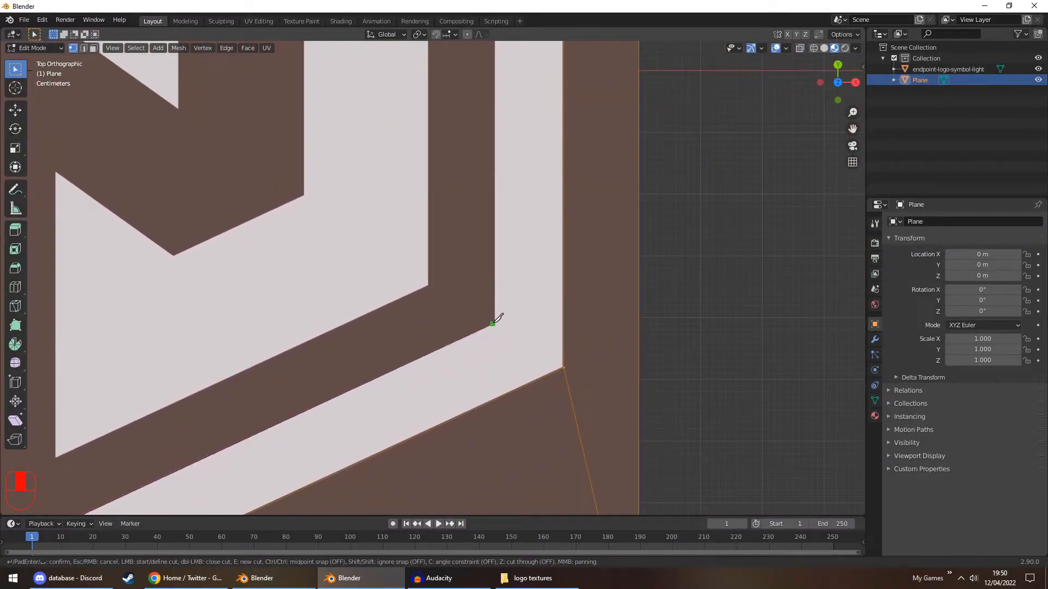
pyautogui.click(494, 324)
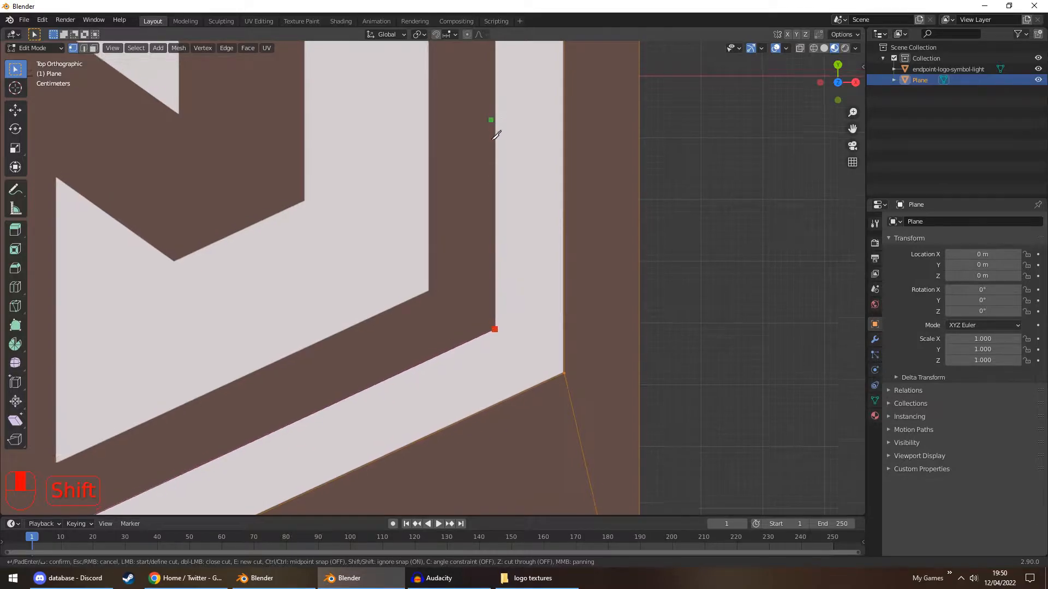
pyautogui.keyDown('shift'); pyautogui.moveTo(491, 116); pyautogui.dragTo(484, 400, button='middle'); pyautogui.keyUp('shift')
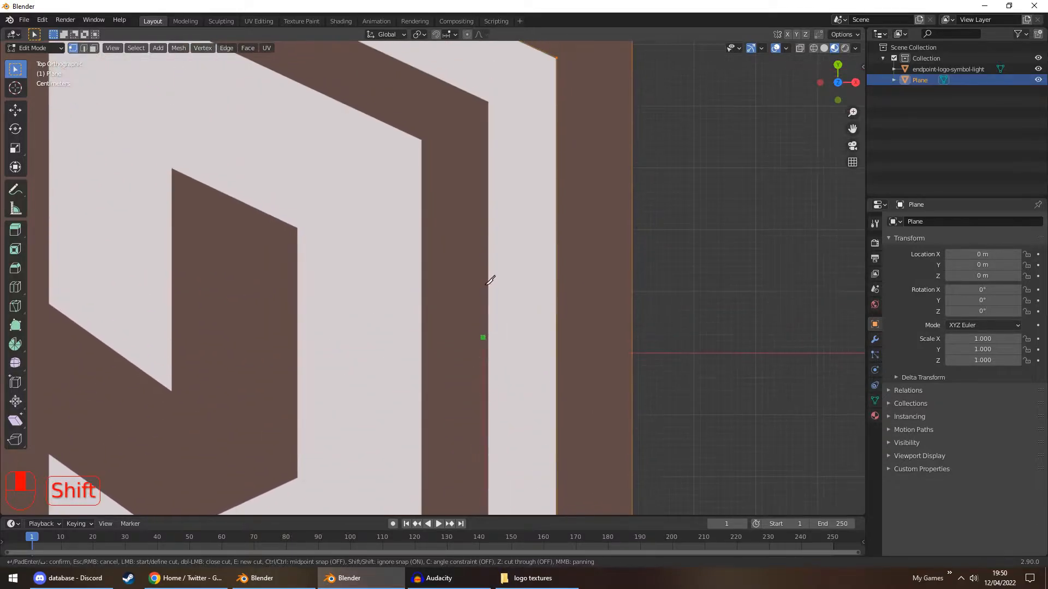
pyautogui.click(487, 102)
pyautogui.keyDown('shift'); pyautogui.moveTo(346, 89); pyautogui.dragTo(655, 351, button='middle'); pyautogui.keyUp('shift')
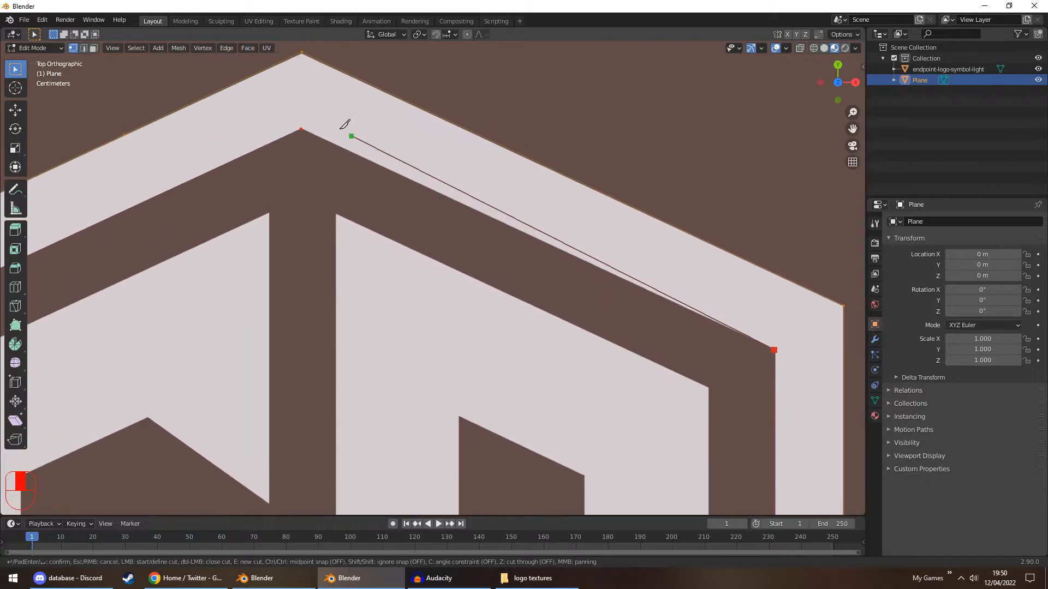
pyautogui.click(301, 129)
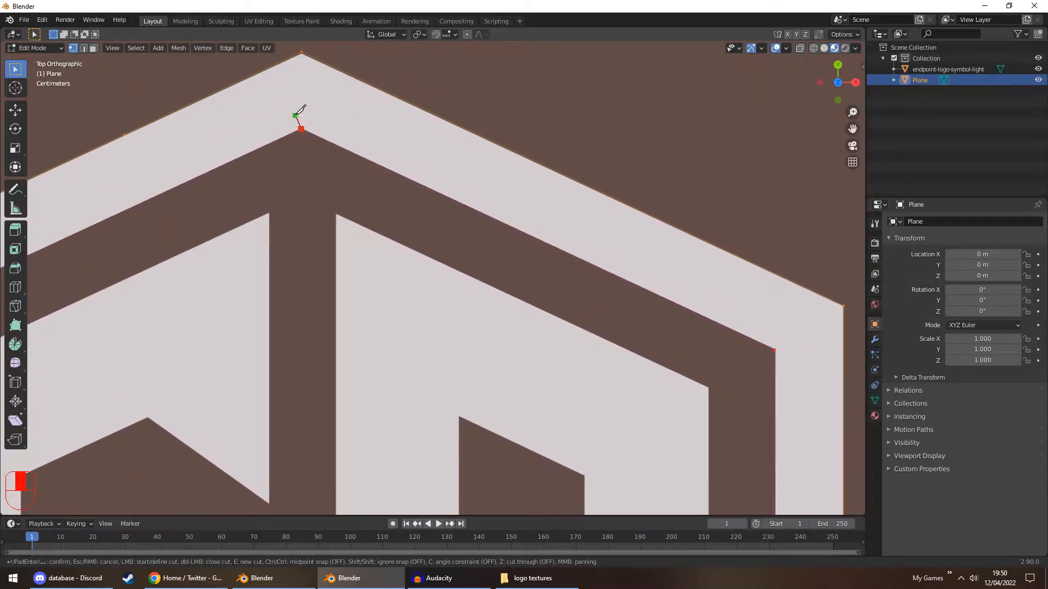
pyautogui.press('Return')
# Step: Examine both hexagon cuts and their connecting edges, and look closely at the untraced letter shapes inside the ring
pyautogui.scroll(-6, 295, 113)
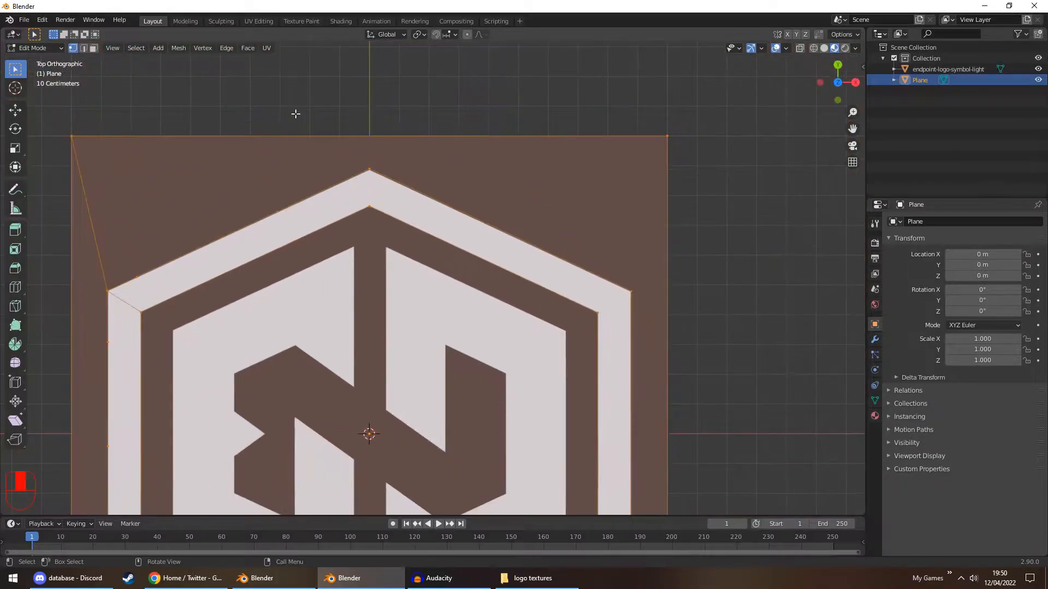
pyautogui.keyDown('shift'); pyautogui.moveTo(180, 327); pyautogui.dragTo(337, 221, button='middle'); pyautogui.keyUp('shift')
pyautogui.scroll(2, 284, 215)
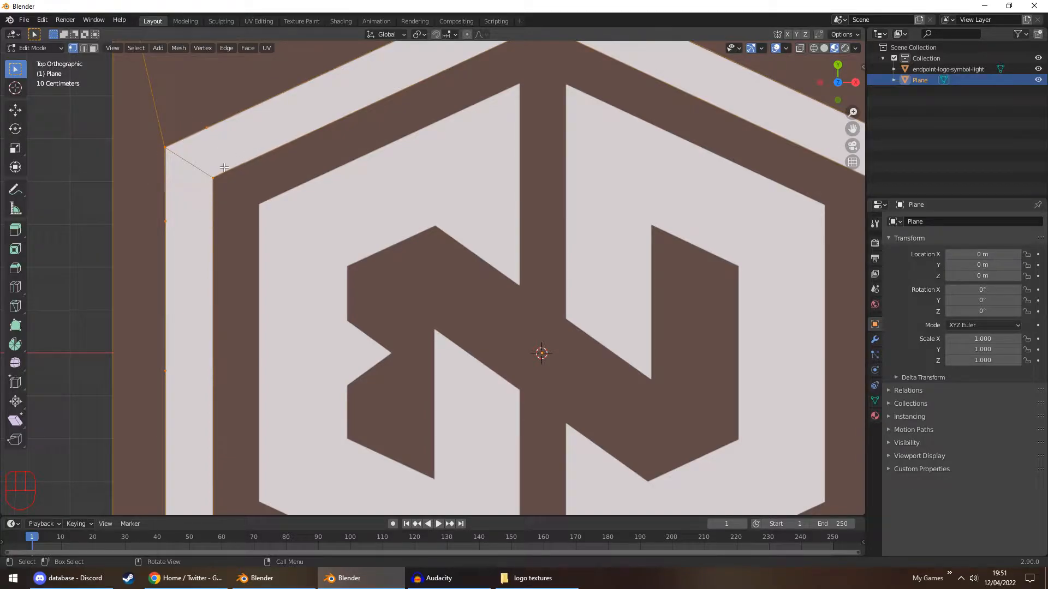
pyautogui.scroll(-4, 201, 163)
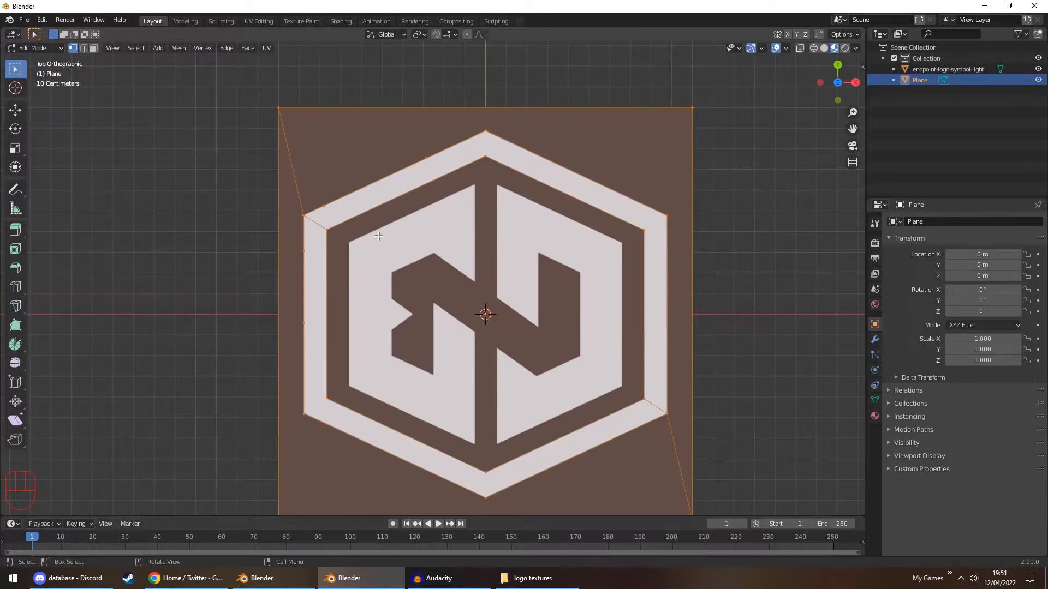
pyautogui.scroll(4, 427, 226)
pyautogui.keyDown('shift'); pyautogui.moveTo(536, 127); pyautogui.dragTo(503, 71, button='middle'); pyautogui.keyUp('shift')
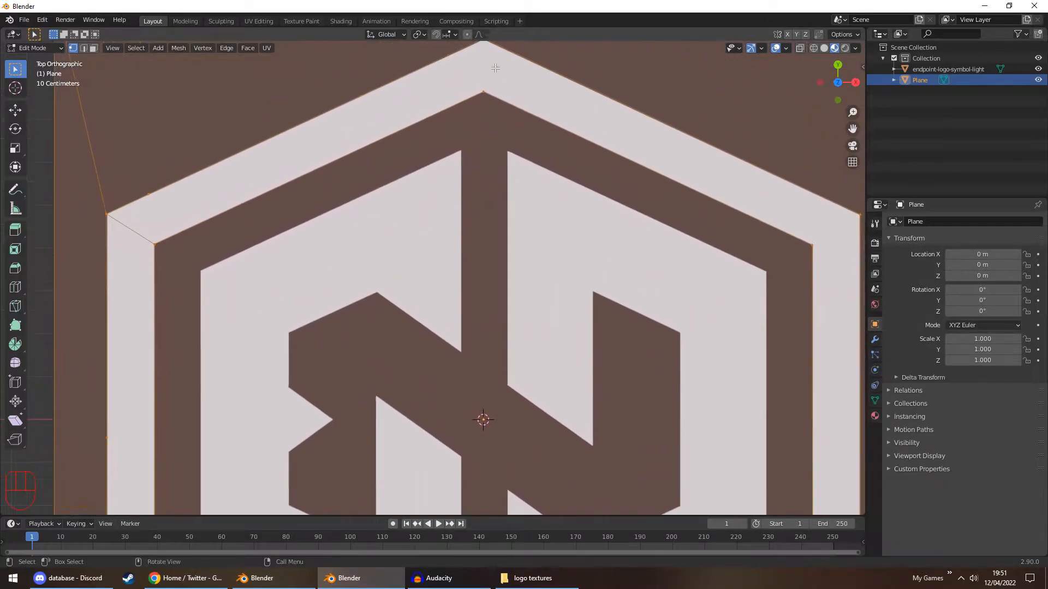
pyautogui.scroll(1, 457, 186)
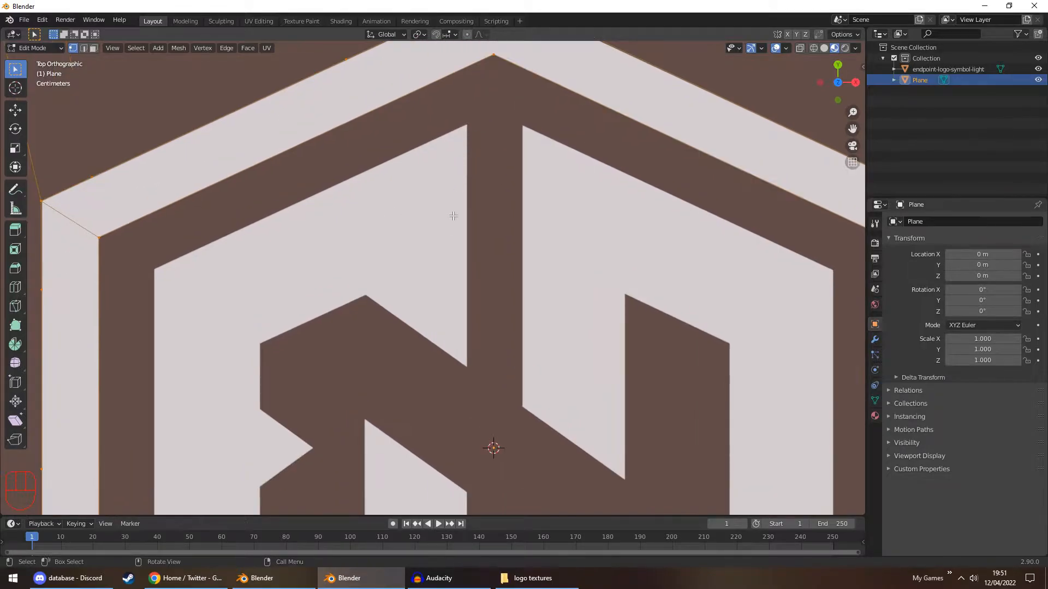
# Step: Start a knife cut at the left letter shape's top corner and trace its inner outline to the point of the middle notch
pyautogui.press('k')
pyautogui.scroll(1, 463, 120)
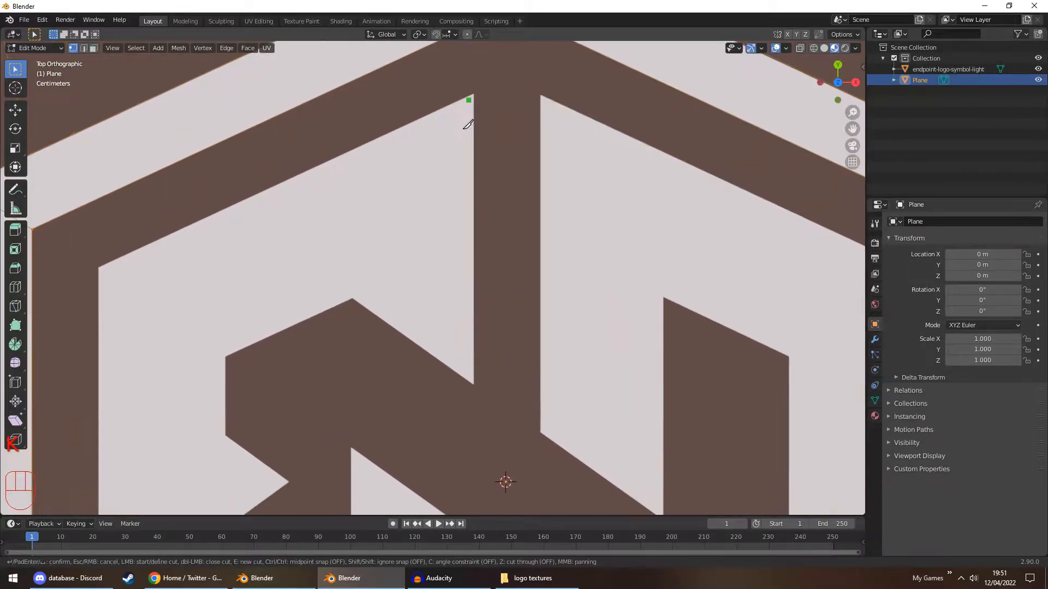
pyautogui.click(474, 93)
pyautogui.click(473, 386)
pyautogui.click(353, 299)
pyautogui.click(225, 359)
pyautogui.click(225, 436)
pyautogui.click(290, 482)
# Step: Continue the cut from the notch around the left shape's lower recess to the inner corner of its lower arm
pyautogui.keyDown('shift'); pyautogui.moveTo(292, 457); pyautogui.dragTo(377, 249, button='middle'); pyautogui.keyUp('shift')
pyautogui.click(365, 245)
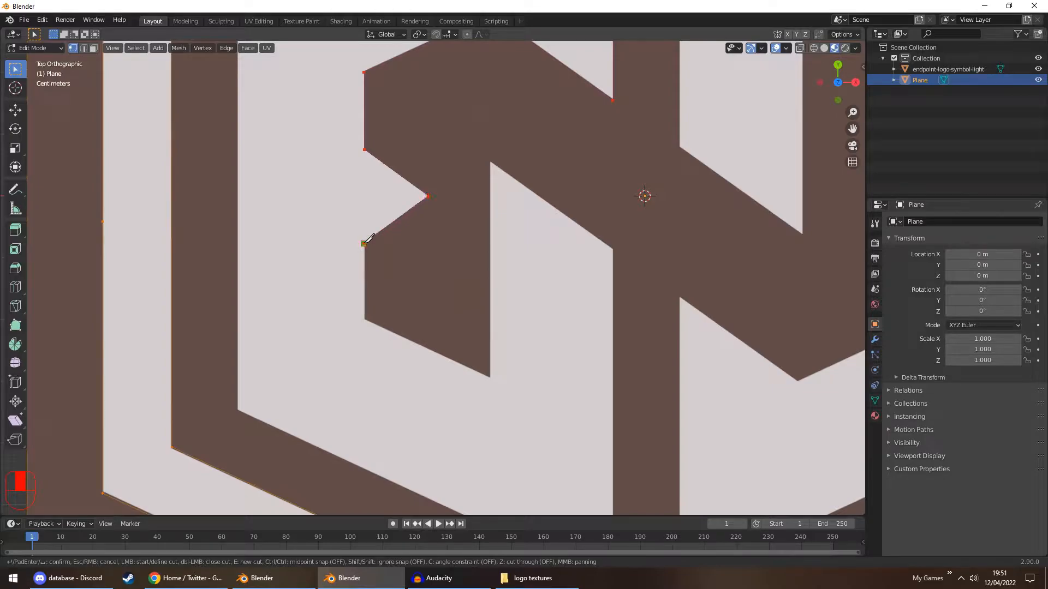
pyautogui.click(364, 320)
pyautogui.click(490, 378)
pyautogui.click(490, 162)
pyautogui.click(614, 251)
# Step: Trace the left letter shape's bottom, outer side and upper slope back to its top corner and apply the closed knife cut
pyautogui.keyDown('shift'); pyautogui.moveTo(601, 385); pyautogui.dragTo(573, 158, button='middle'); pyautogui.keyUp('shift')
pyautogui.click(587, 355)
pyautogui.click(205, 182)
pyautogui.keyDown('shift'); pyautogui.moveTo(264, 98); pyautogui.dragTo(277, 393, button='middle'); pyautogui.keyUp('shift')
pyautogui.keyDown('shift'); pyautogui.moveTo(269, 136); pyautogui.dragTo(204, 210, button='middle'); pyautogui.keyUp('shift')
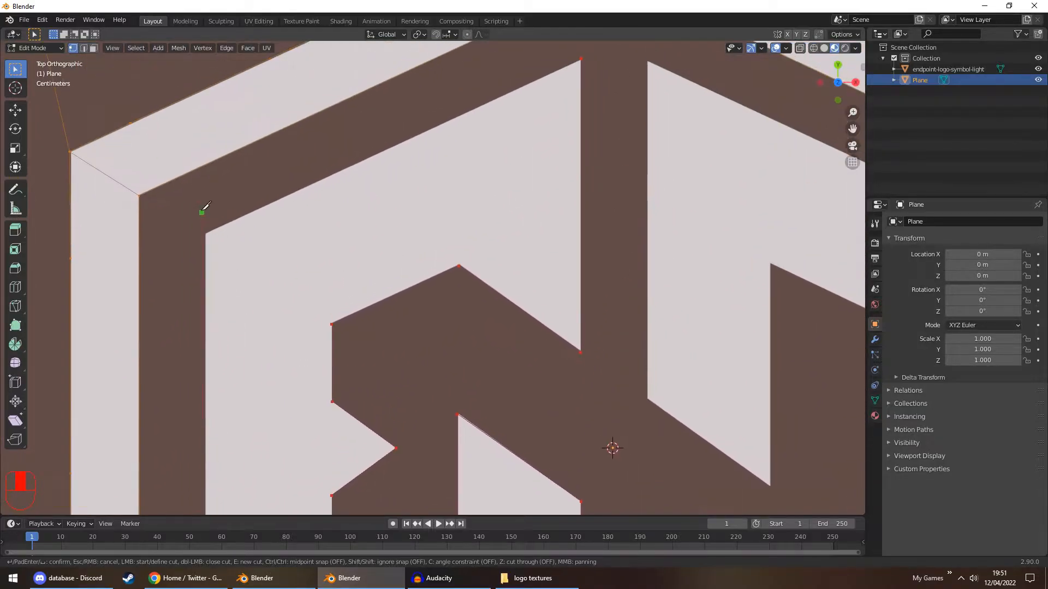
pyautogui.click(204, 233)
pyautogui.click(583, 57)
pyautogui.press('Return')
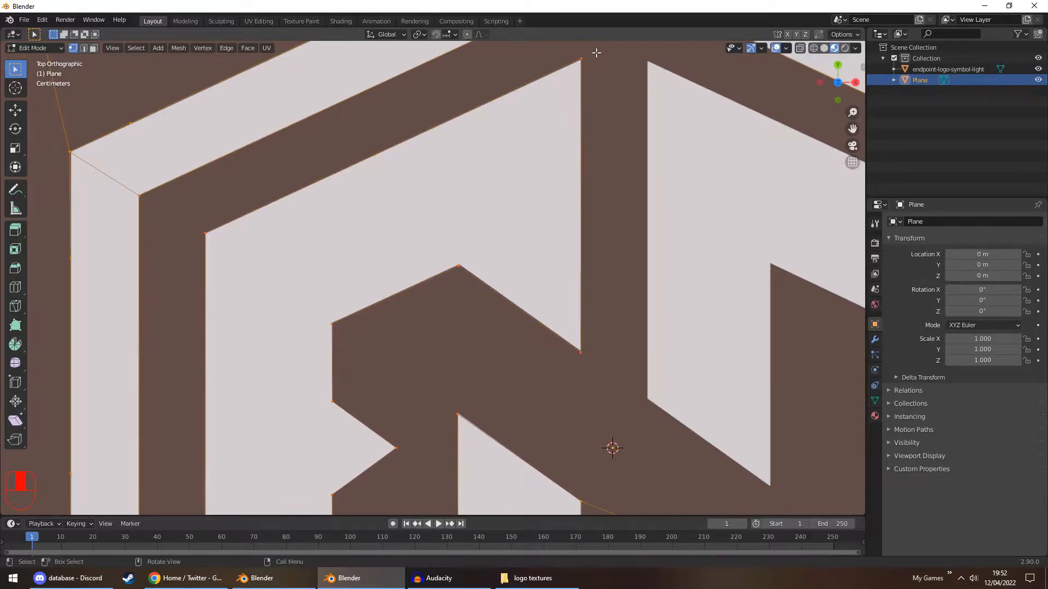
# Step: Start a knife cut at the right letter shape's lower inner corner and trace its lower arm around to the bottom outer corner
pyautogui.keyDown('shift'); pyautogui.moveTo(613, 246); pyautogui.dragTo(398, 93, button='middle'); pyautogui.keyUp('shift')
pyautogui.keyDown('shift'); pyautogui.moveTo(595, 269); pyautogui.dragTo(463, 234, button='middle'); pyautogui.keyUp('shift')
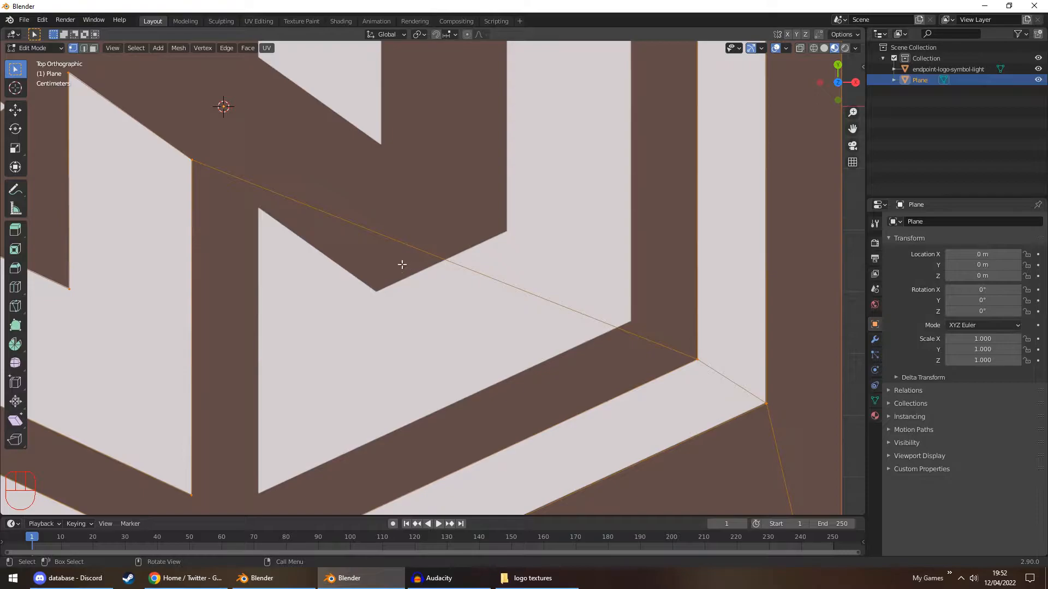
pyautogui.press('k')
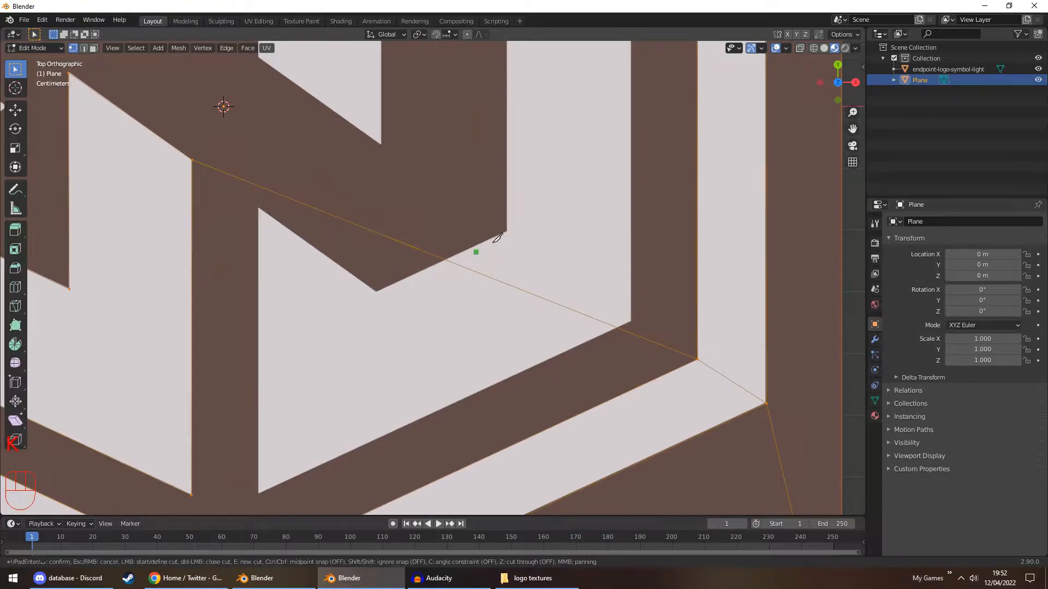
pyautogui.scroll(1, 514, 226)
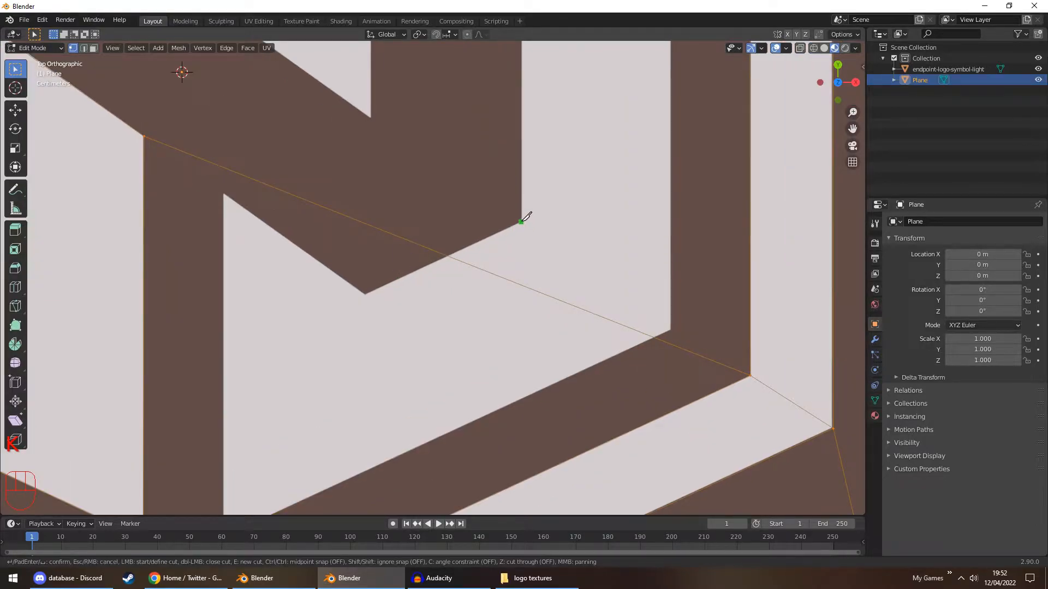
pyautogui.click(522, 220)
pyautogui.click(365, 293)
pyautogui.click(224, 193)
pyautogui.click(223, 306)
pyautogui.keyDown('shift'); pyautogui.moveTo(252, 346); pyautogui.dragTo(283, 200, button='middle'); pyautogui.keyUp('shift')
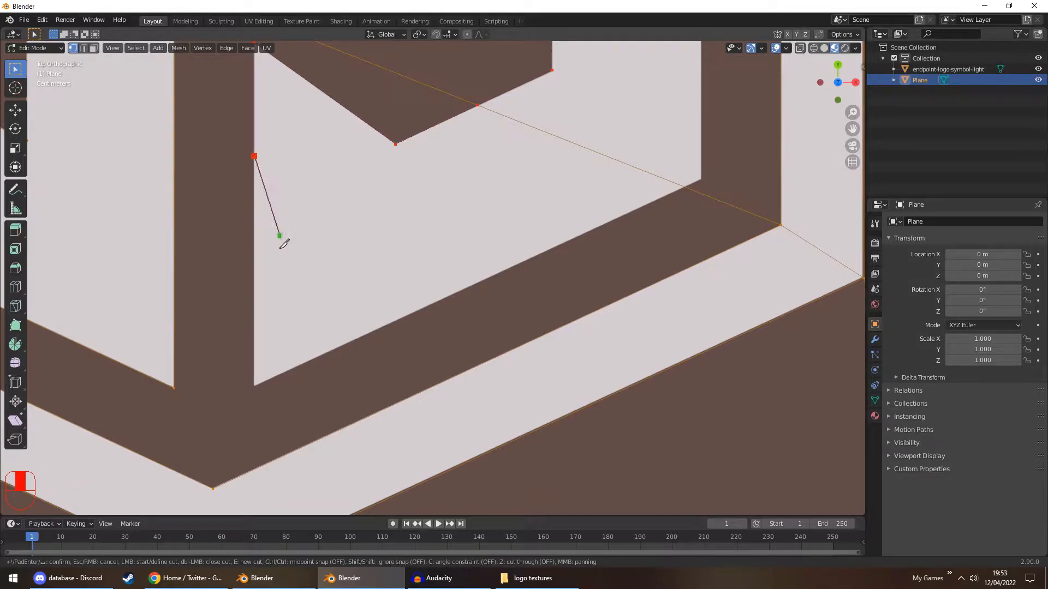
pyautogui.click(253, 387)
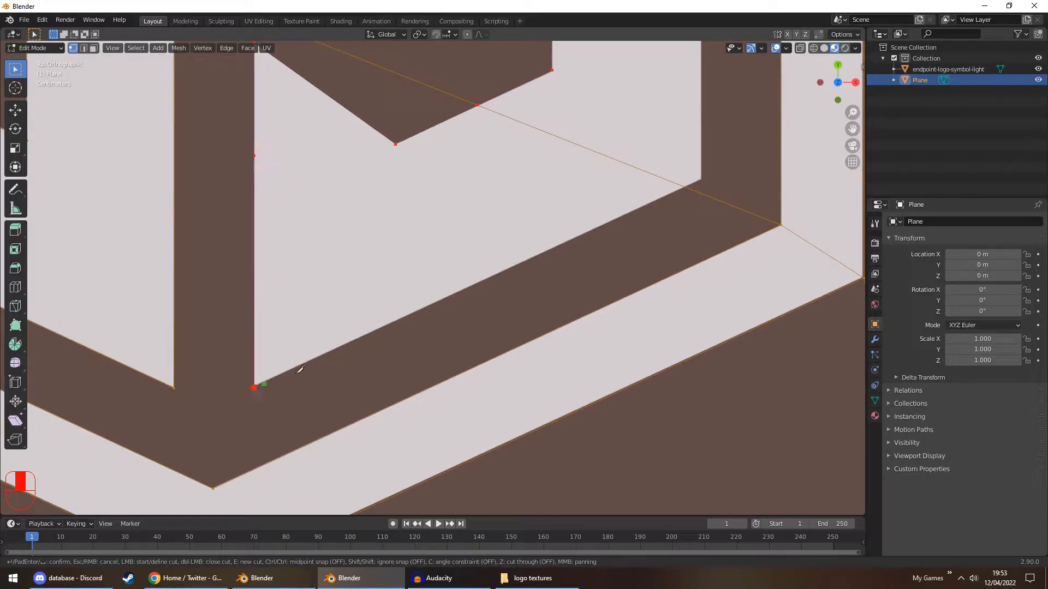
pyautogui.click(704, 175)
# Step: Continue the cut up the right letter shape's outer side and along its upper slope to the top corner beside the central gap
pyautogui.keyDown('shift'); pyautogui.moveTo(706, 152); pyautogui.dragTo(532, 480, button='middle'); pyautogui.keyUp('shift')
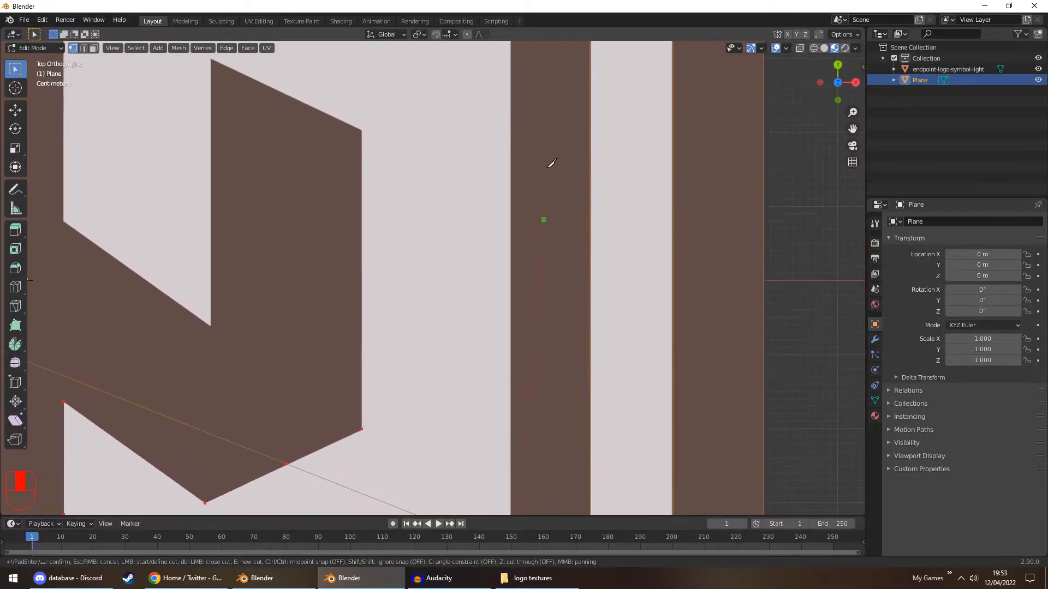
pyautogui.scroll(1, 528, 124)
pyautogui.scroll(-1, 527, 124)
pyautogui.keyDown('shift'); pyautogui.moveTo(525, 125); pyautogui.dragTo(502, 307, button='middle'); pyautogui.keyUp('shift')
pyautogui.click(488, 205)
pyautogui.keyDown('shift'); pyautogui.moveTo(234, 124); pyautogui.dragTo(496, 246, button='middle'); pyautogui.keyUp('shift')
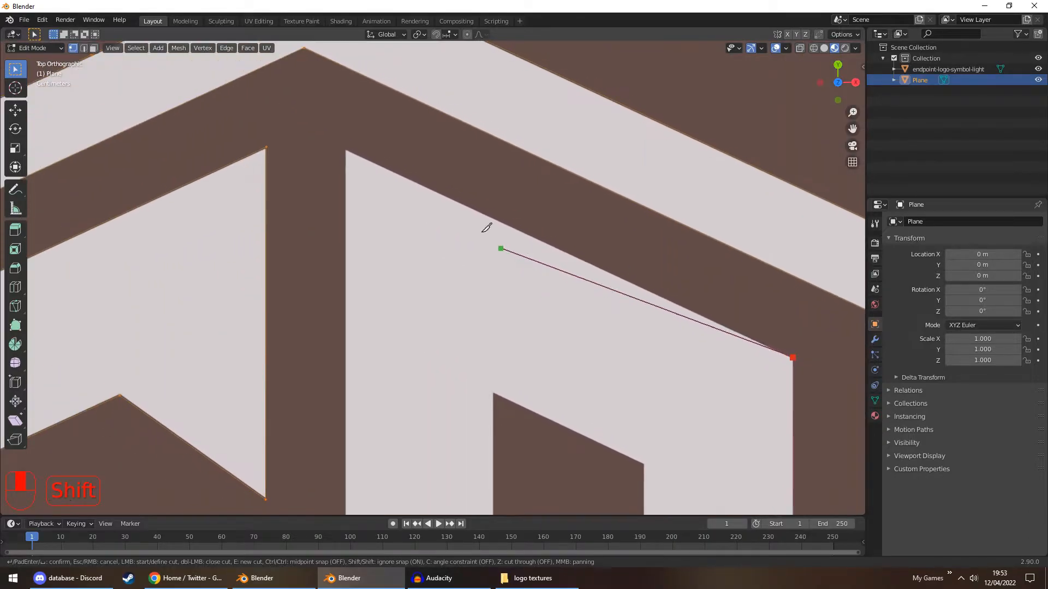
pyautogui.click(347, 149)
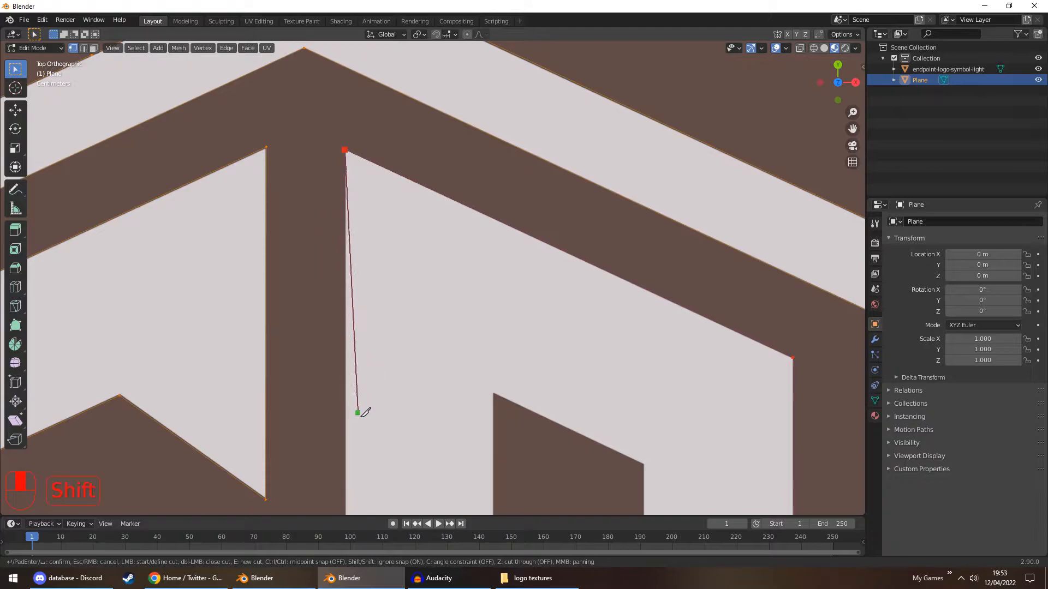
# Step: Trace the right letter shape's inner outline around the recess back to the starting corner and apply the closed knife cut
pyautogui.keyDown('shift'); pyautogui.moveTo(358, 410); pyautogui.dragTo(365, 143, button='middle'); pyautogui.keyUp('shift')
pyautogui.click(347, 277)
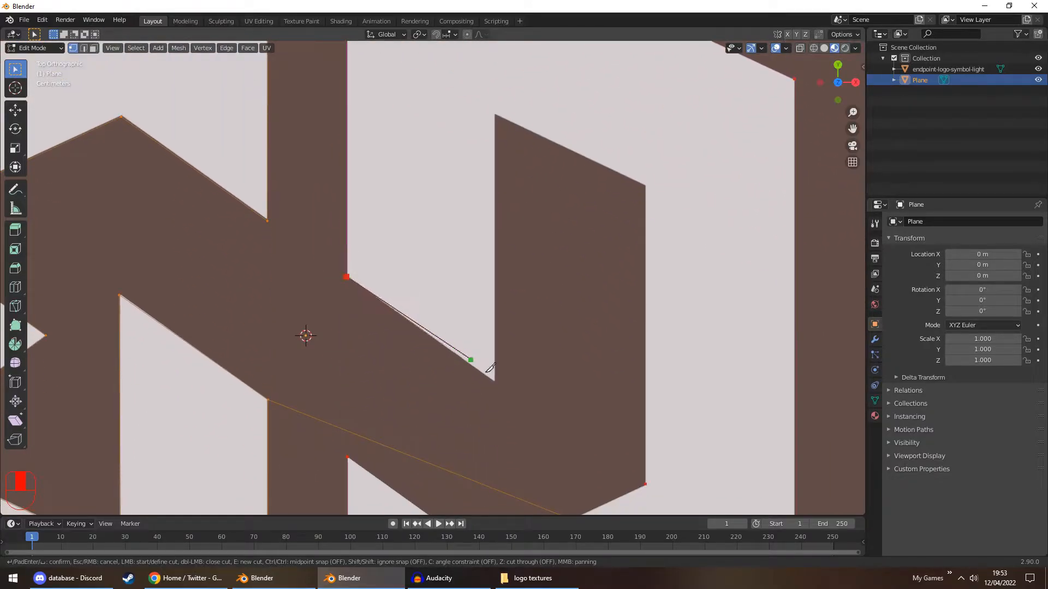
pyautogui.click(495, 383)
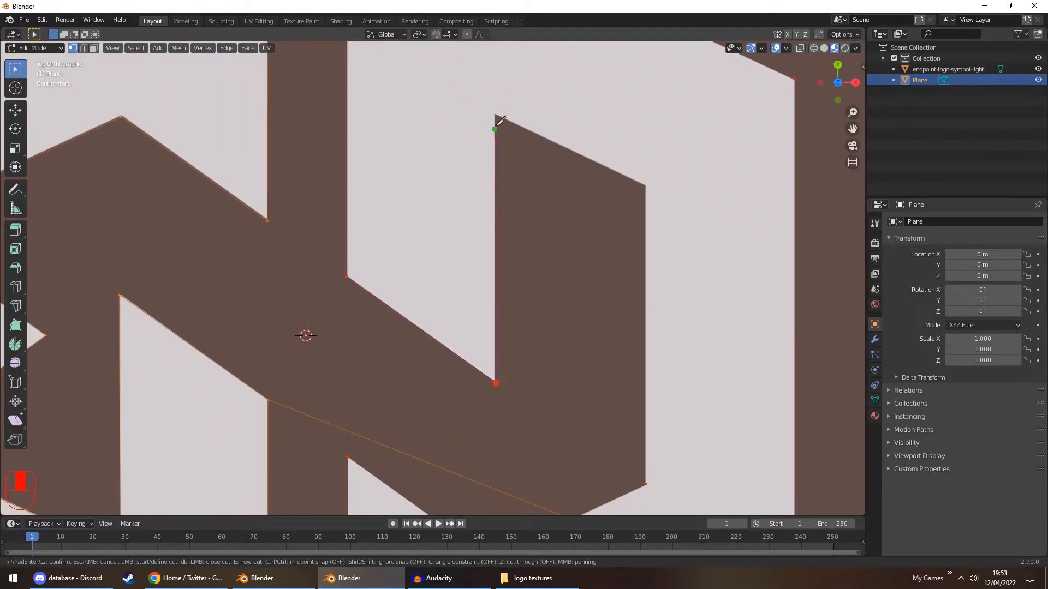
pyautogui.click(494, 116)
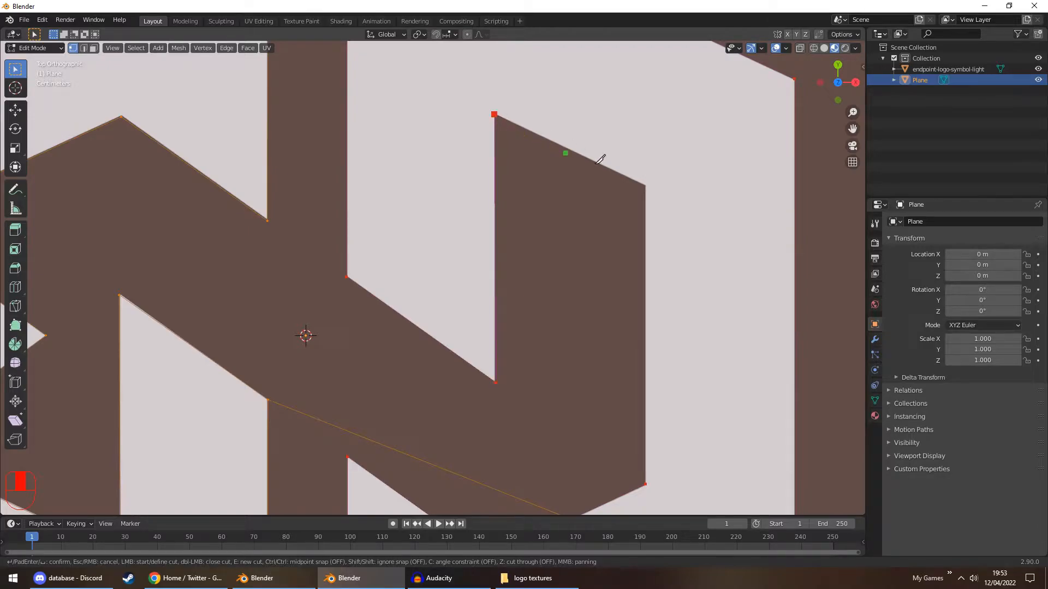
pyautogui.click(645, 186)
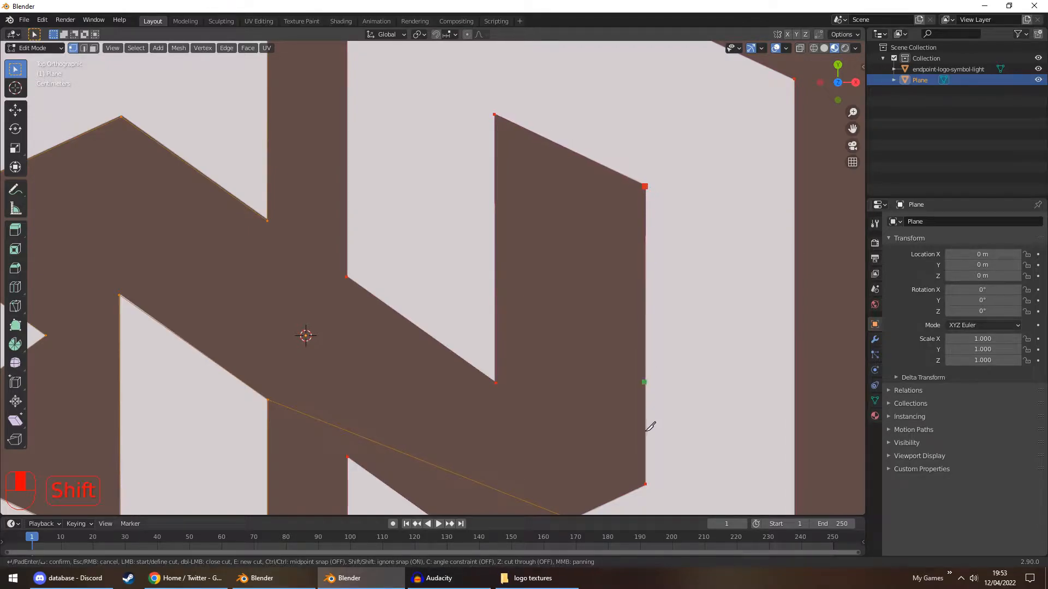
pyautogui.click(644, 483)
pyautogui.keyDown('shift'); pyautogui.moveTo(582, 447); pyautogui.dragTo(570, 255, button='middle'); pyautogui.keyUp('shift')
pyautogui.press('Return')
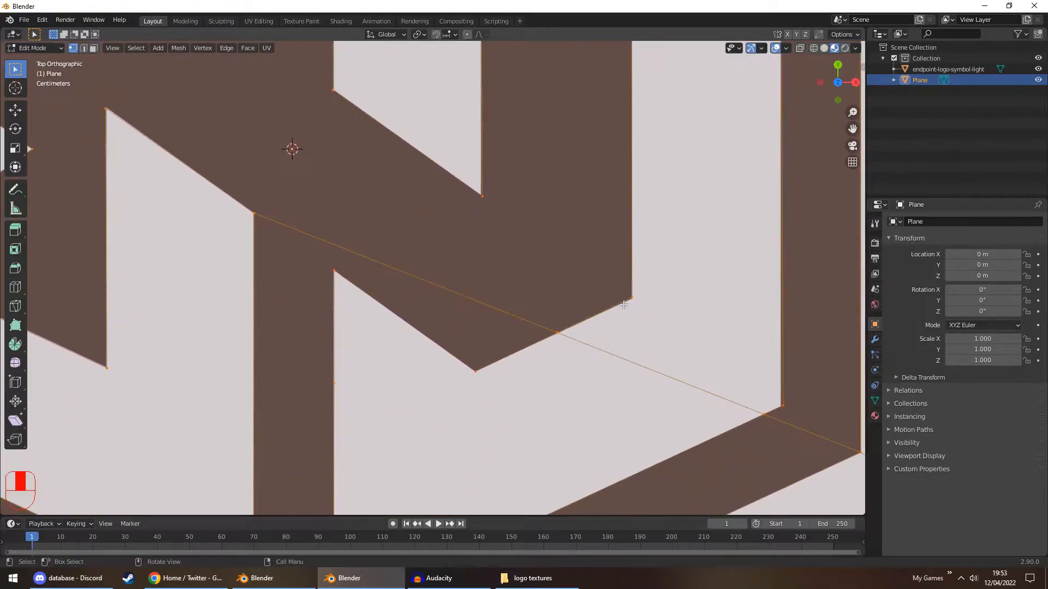
# Step: Switch to face selection and pick the ring and letter faces one at a time to check how the cuts divide them
pyautogui.scroll(-7, 624, 305)
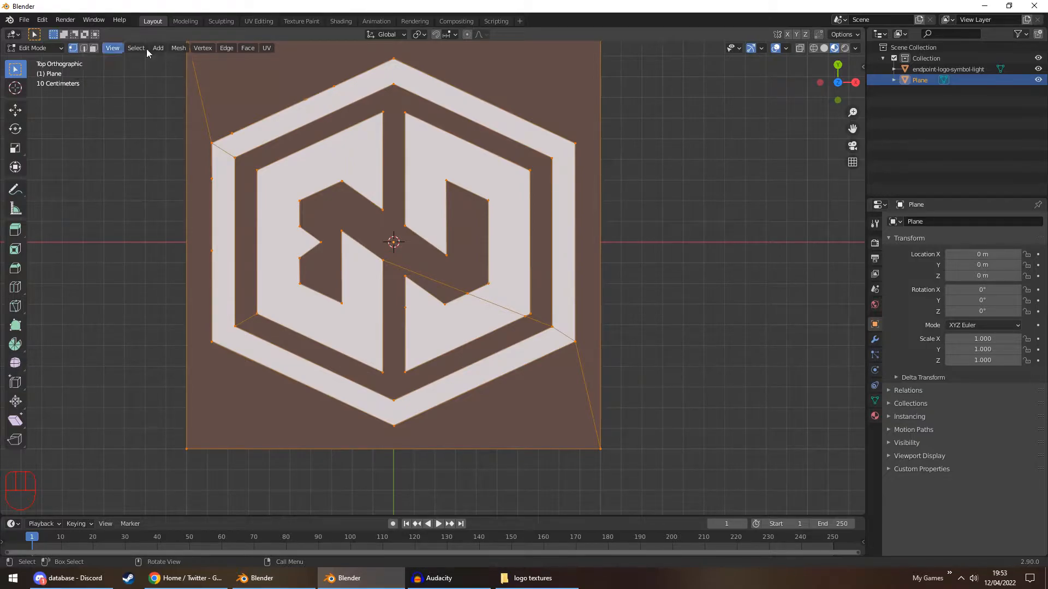
pyautogui.click(94, 49)
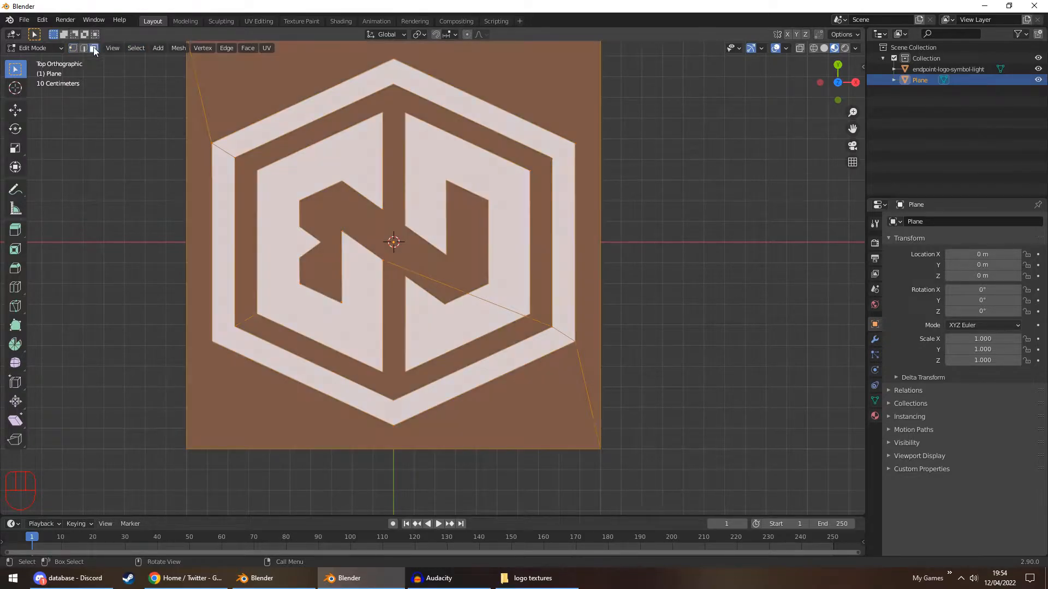
pyautogui.click(325, 106)
pyautogui.click(340, 155)
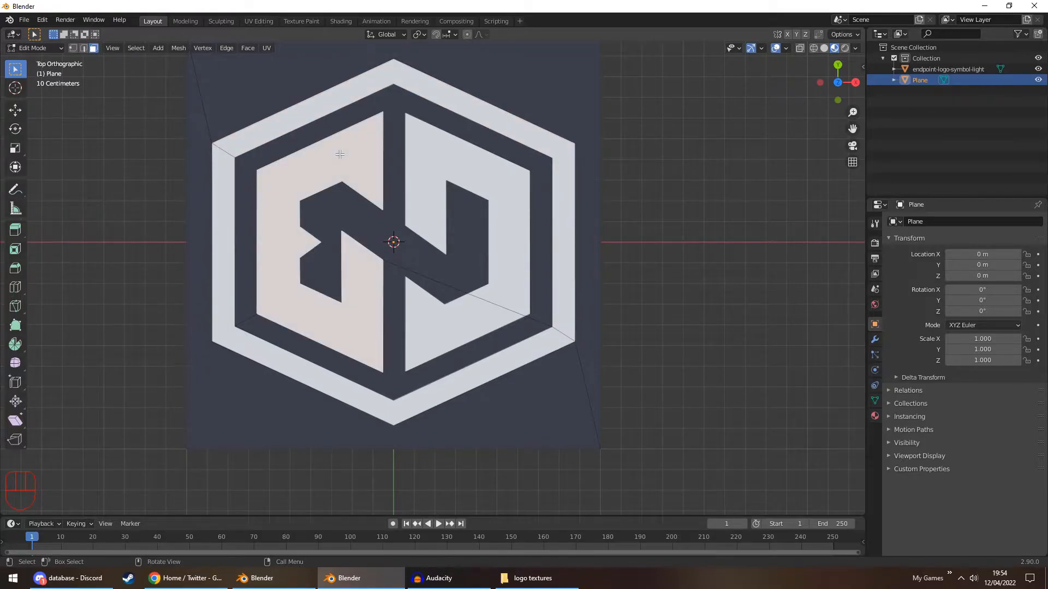
pyautogui.click(342, 97)
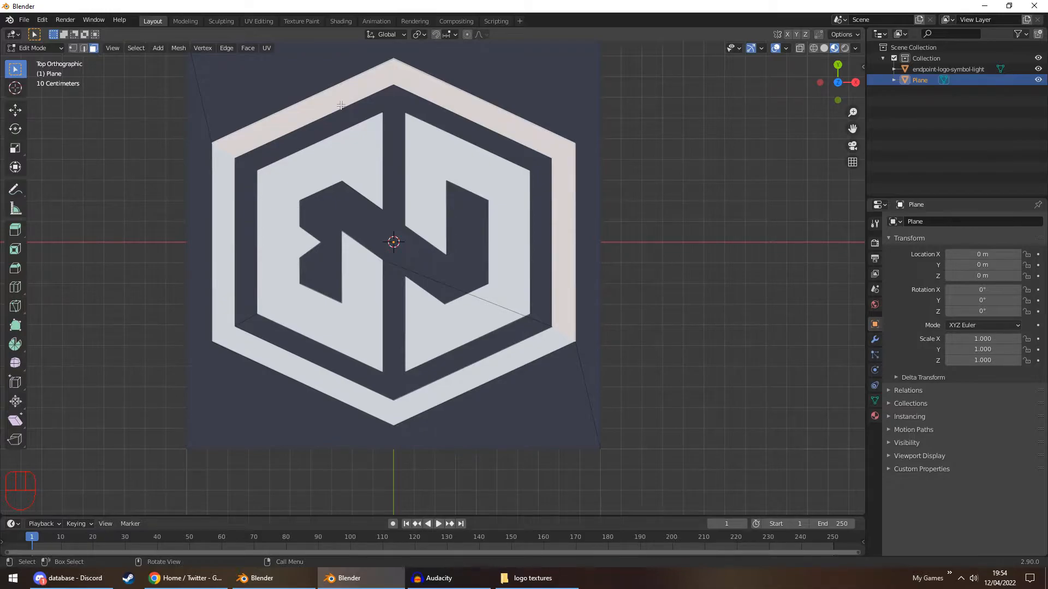
pyautogui.click(433, 176)
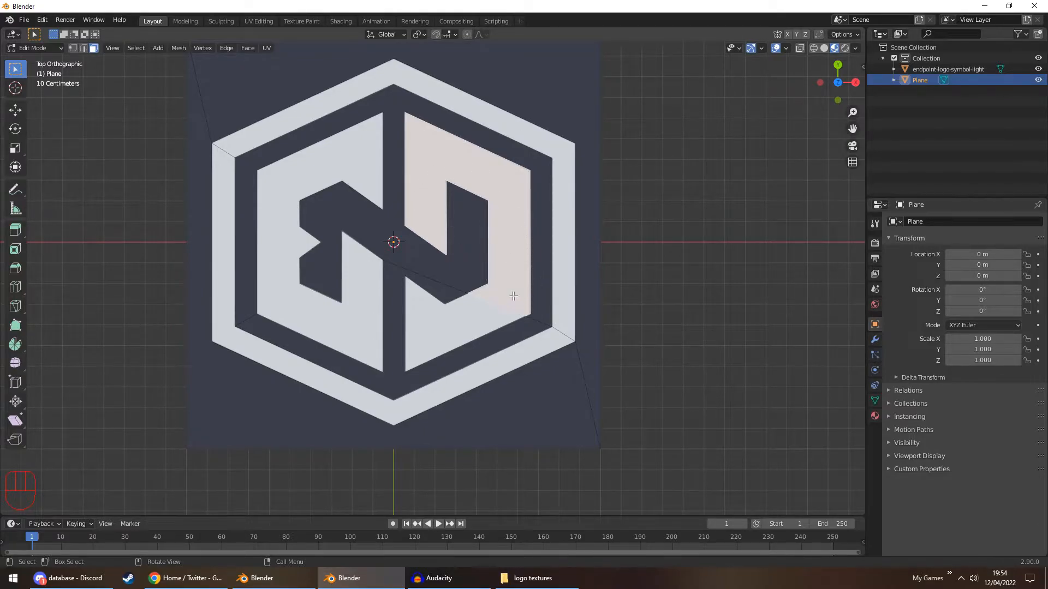
pyautogui.click(472, 322)
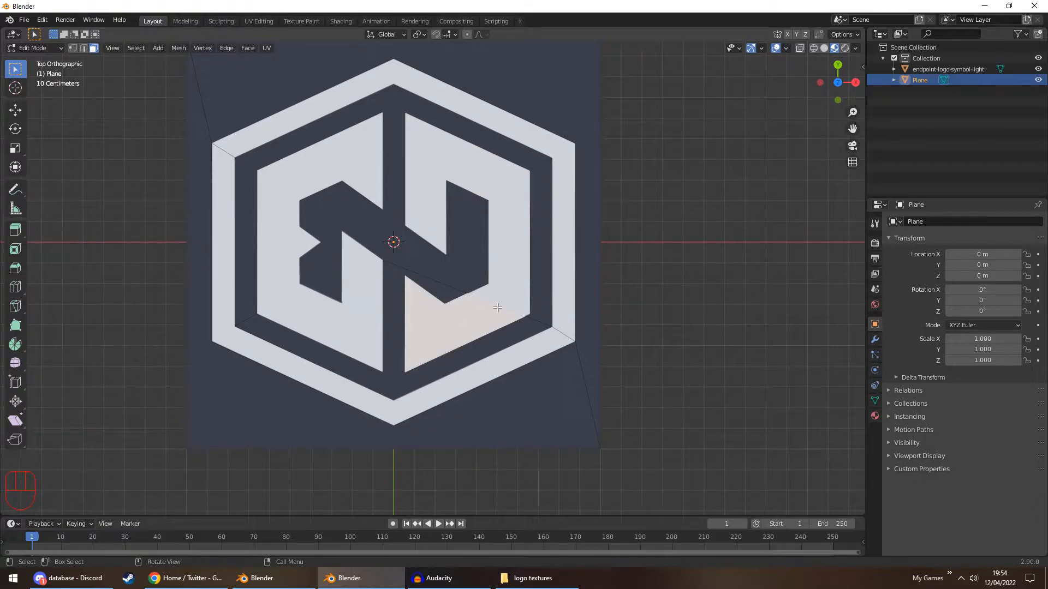
pyautogui.click(250, 143)
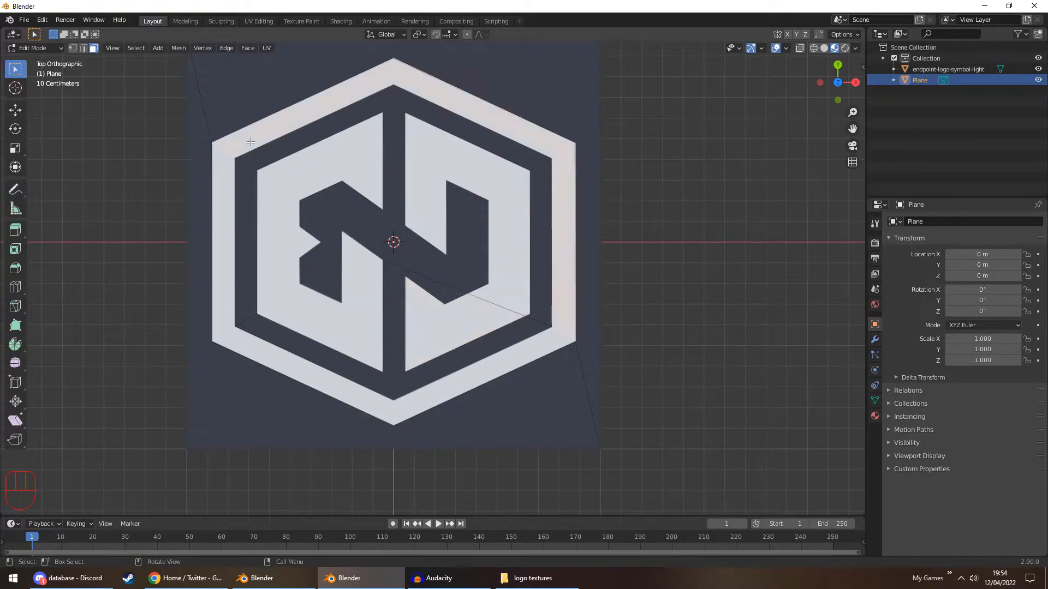
pyautogui.click(218, 169)
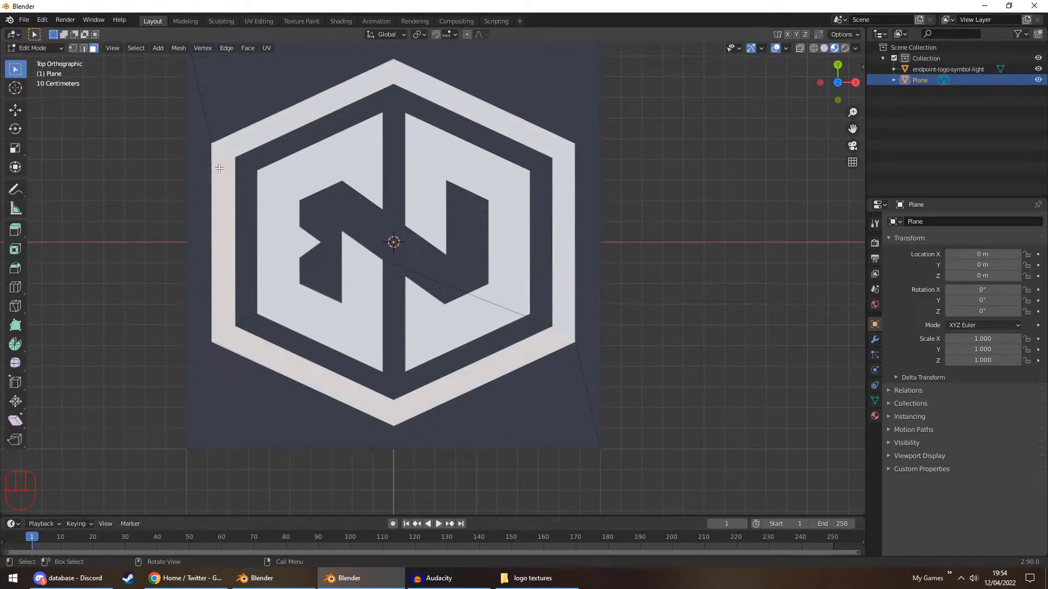
# Step: Select both ring faces, the left letter face and both right letter faces, separate the selection into its own object, and return to Object Mode
pyautogui.click(232, 144)
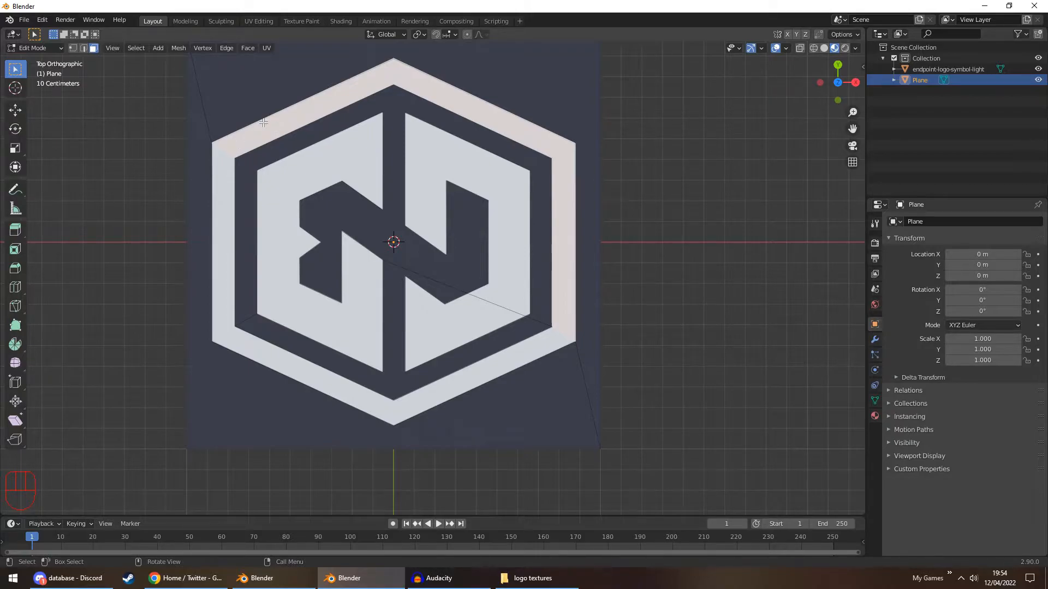
pyautogui.keyDown('shift'); pyautogui.click(225, 164); pyautogui.keyUp('shift')
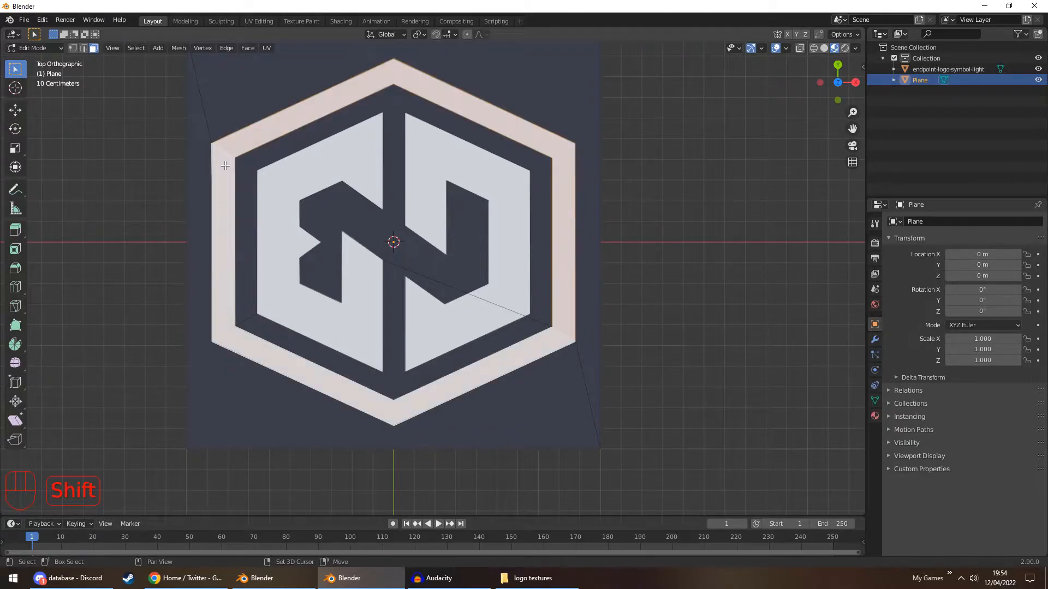
pyautogui.keyDown('shift'); pyautogui.click(299, 180); pyautogui.keyUp('shift')
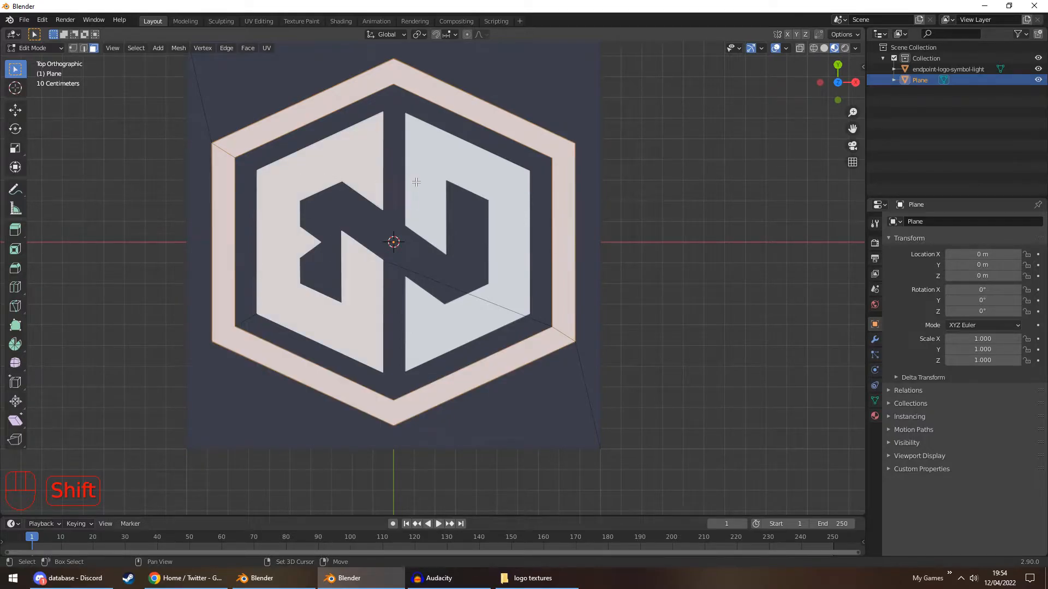
pyautogui.keyDown('shift'); pyautogui.click(431, 179); pyautogui.keyUp('shift')
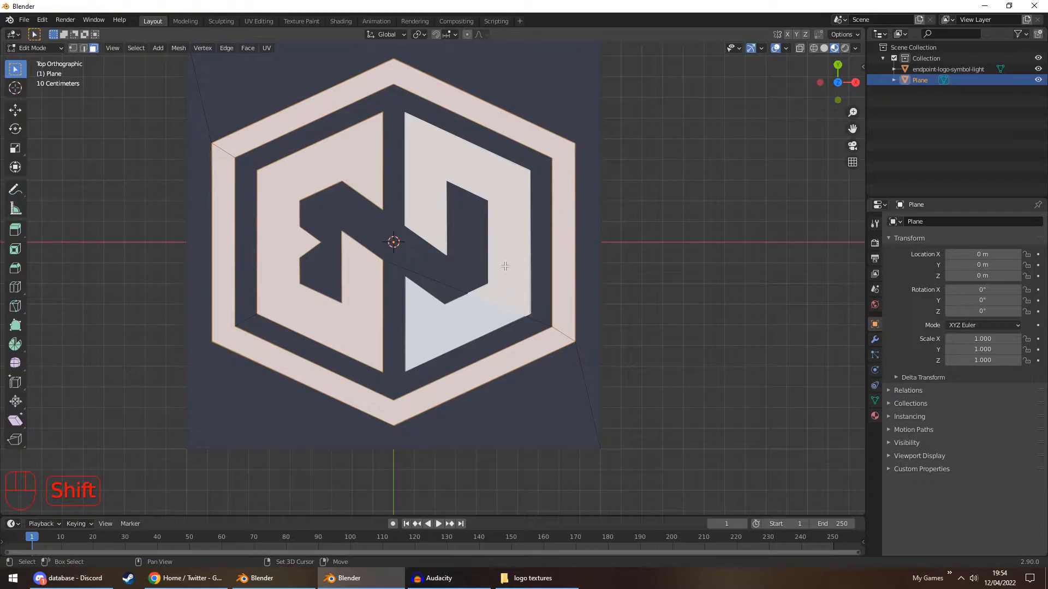
pyautogui.keyDown('shift'); pyautogui.click(467, 312); pyautogui.keyUp('shift')
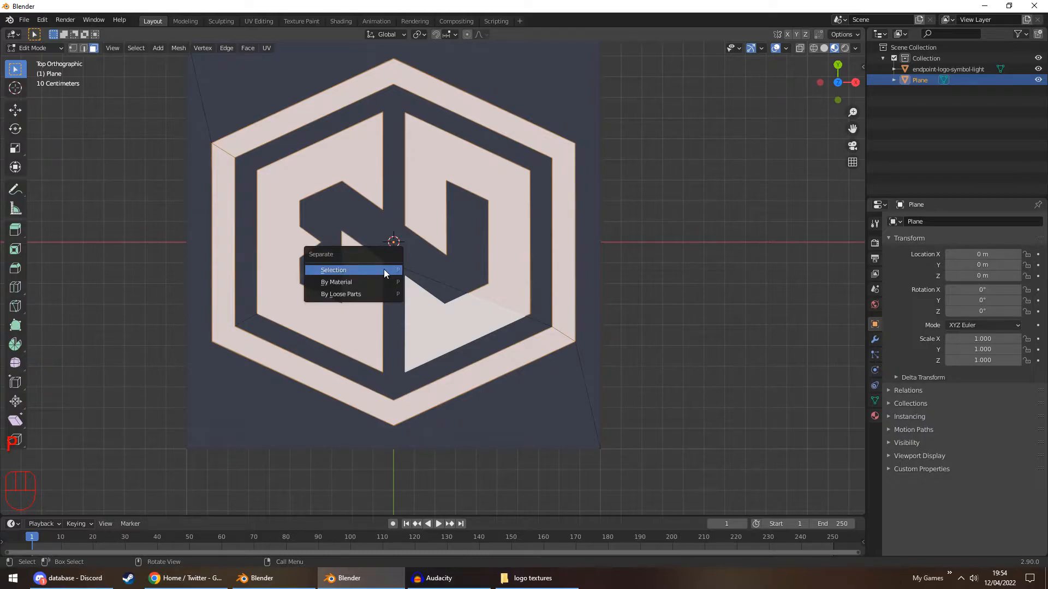
pyautogui.click(336, 268)
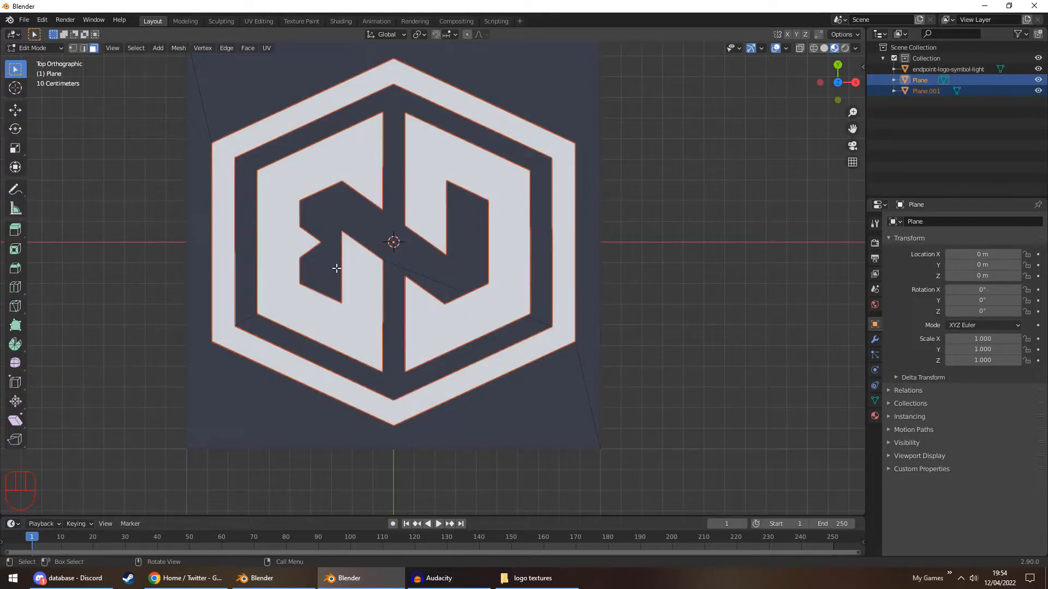
pyautogui.press('Tab')
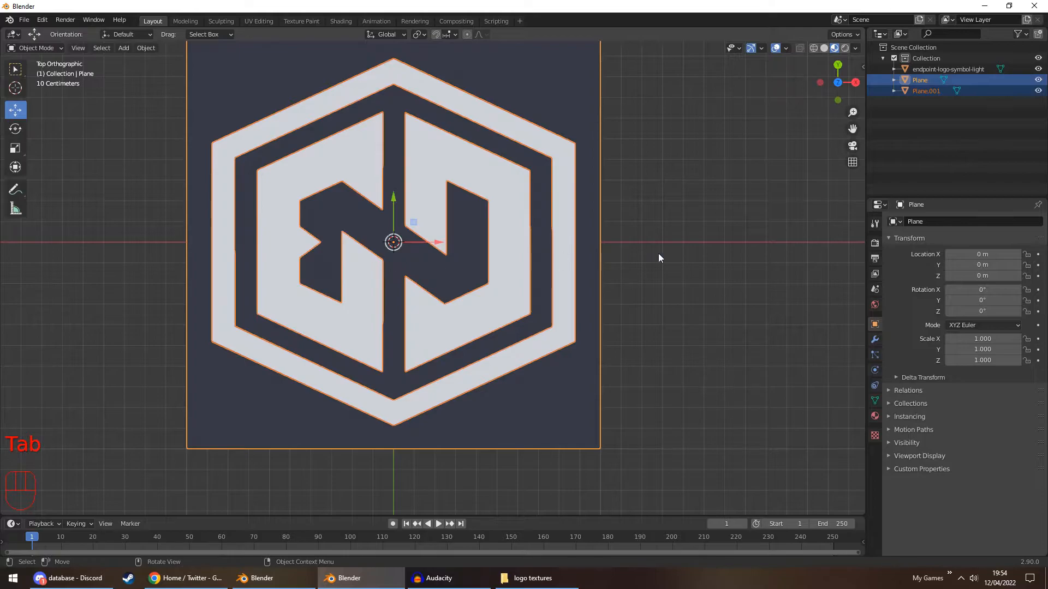
# Step: Select only the separated logo object, Plane.001, and raise it to about 0.766 m on Z above the original plane
pyautogui.click(672, 248)
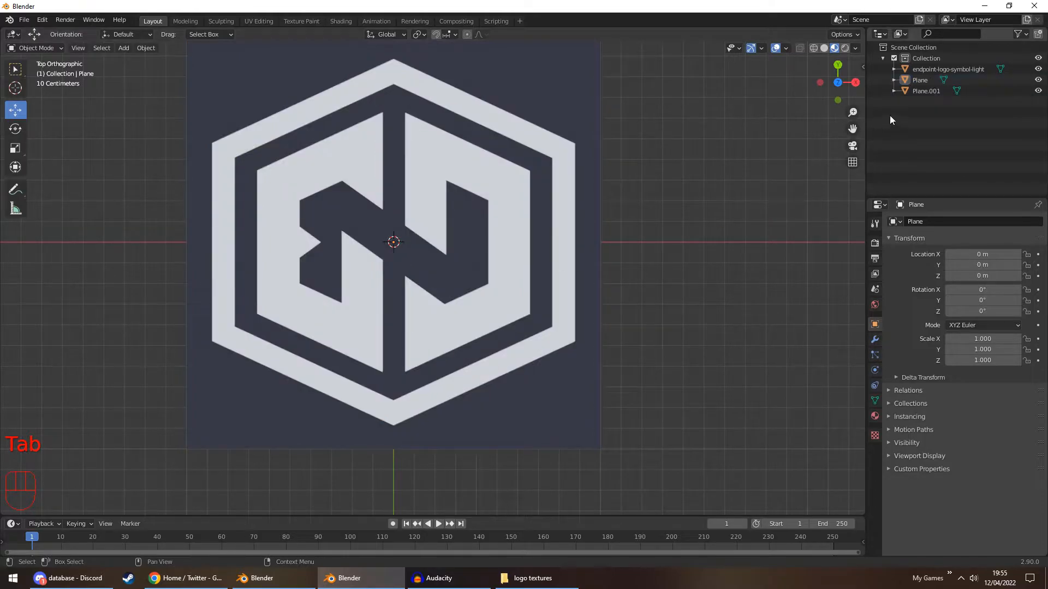
pyautogui.click(927, 91)
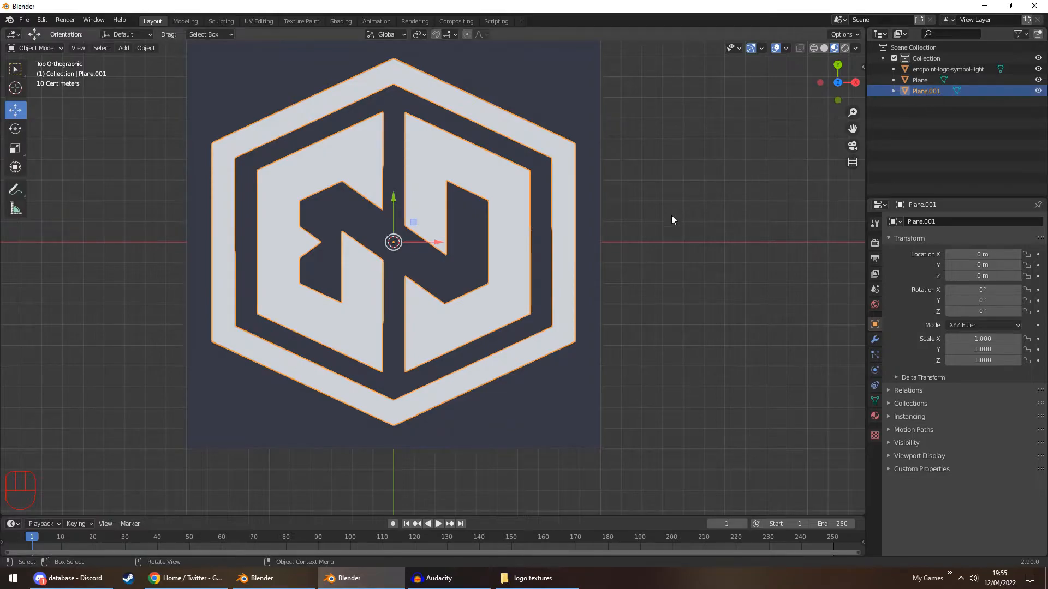
pyautogui.moveTo(663, 268); pyautogui.dragTo(480, 217, button='middle')
pyautogui.moveTo(421, 222); pyautogui.dragTo(435, 96)
pyautogui.moveTo(434, 96); pyautogui.dragTo(487, 173, button='middle')
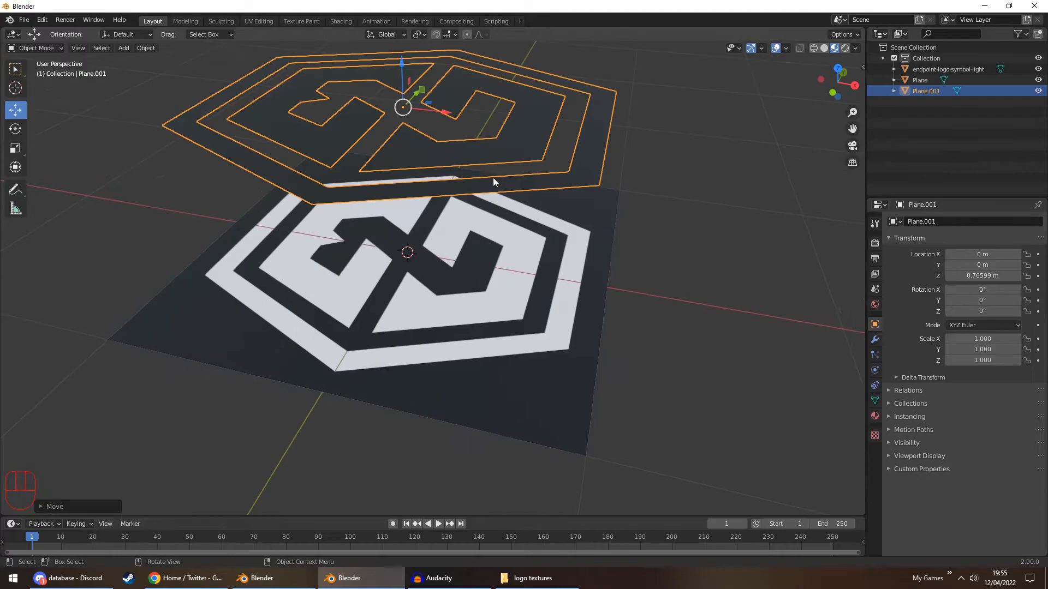
# Step: Hide the endpoint-logo-symbol-light image object and the original Plane in the viewport, and inspect the separated logo object on its own
pyautogui.click(1038, 70)
pyautogui.click(1038, 80)
pyautogui.moveTo(705, 185); pyautogui.dragTo(698, 232, button='middle')
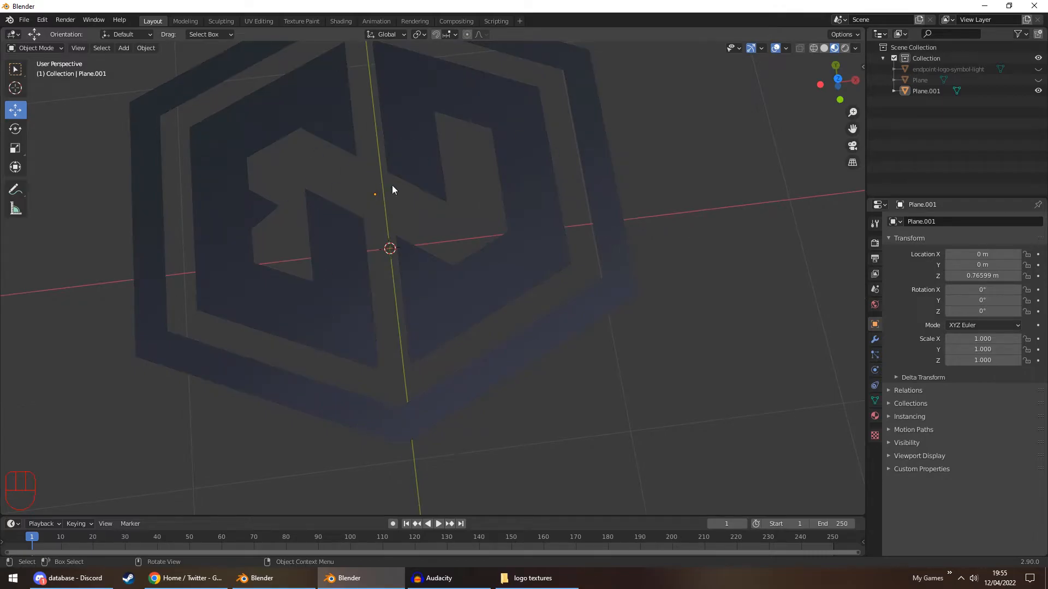
pyautogui.scroll(-4, 463, 204)
pyautogui.click(422, 215)
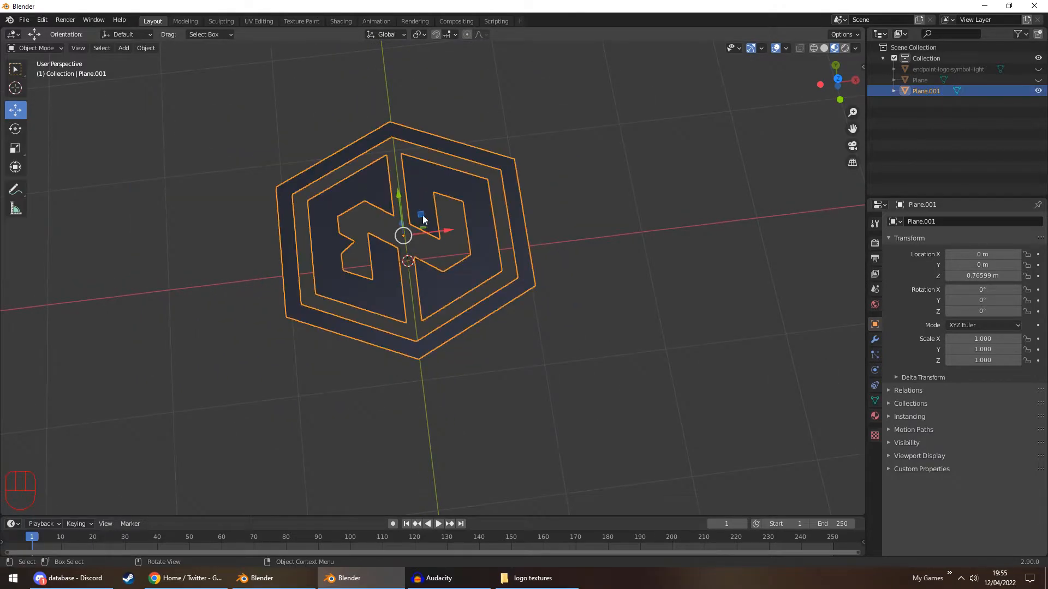
pyautogui.click(537, 251)
pyautogui.moveTo(537, 251); pyautogui.dragTo(587, 187, button='middle')
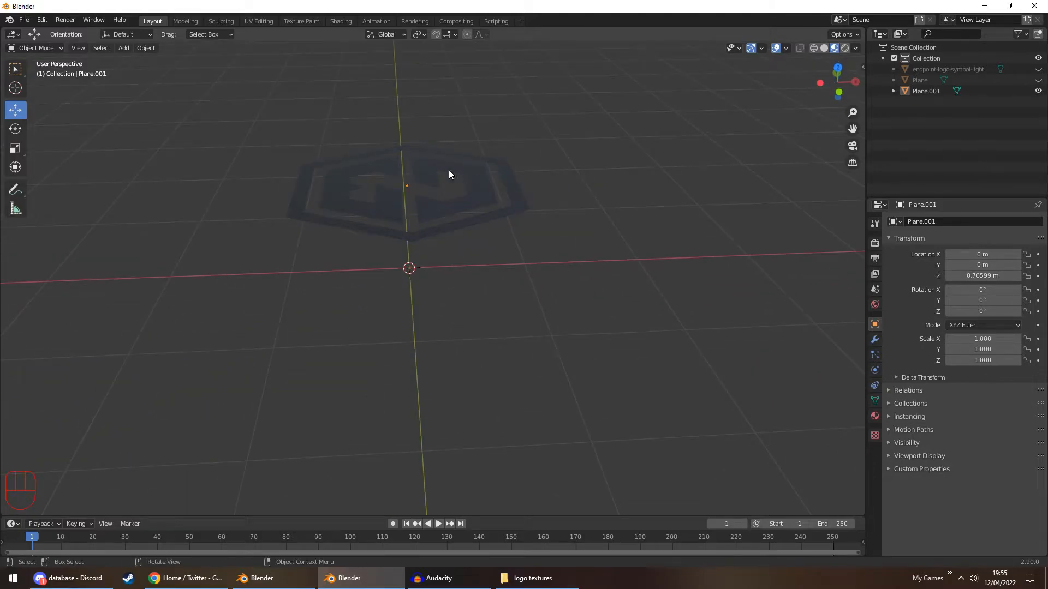
# Step: Select the separated logo object, Plane.001, and enter Edit Mode with all its faces selected
pyautogui.click(384, 168)
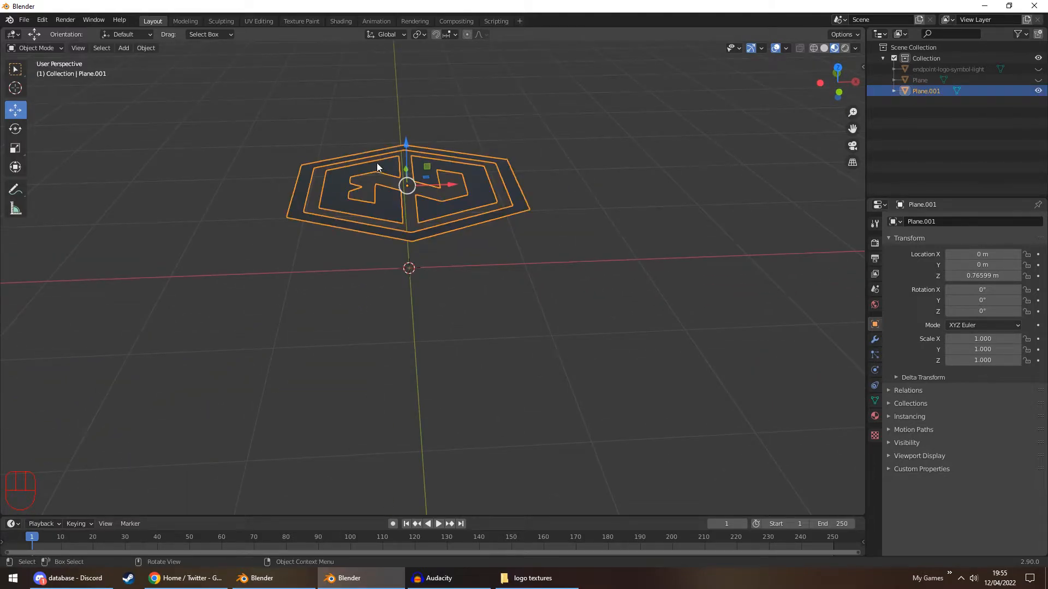
pyautogui.press('Tab')
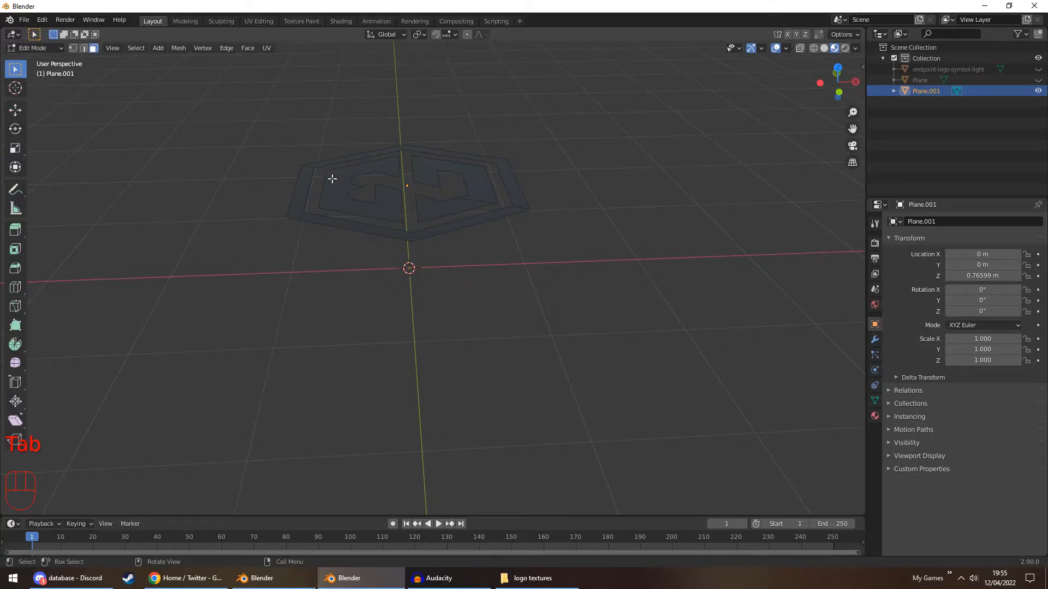
pyautogui.press('a')
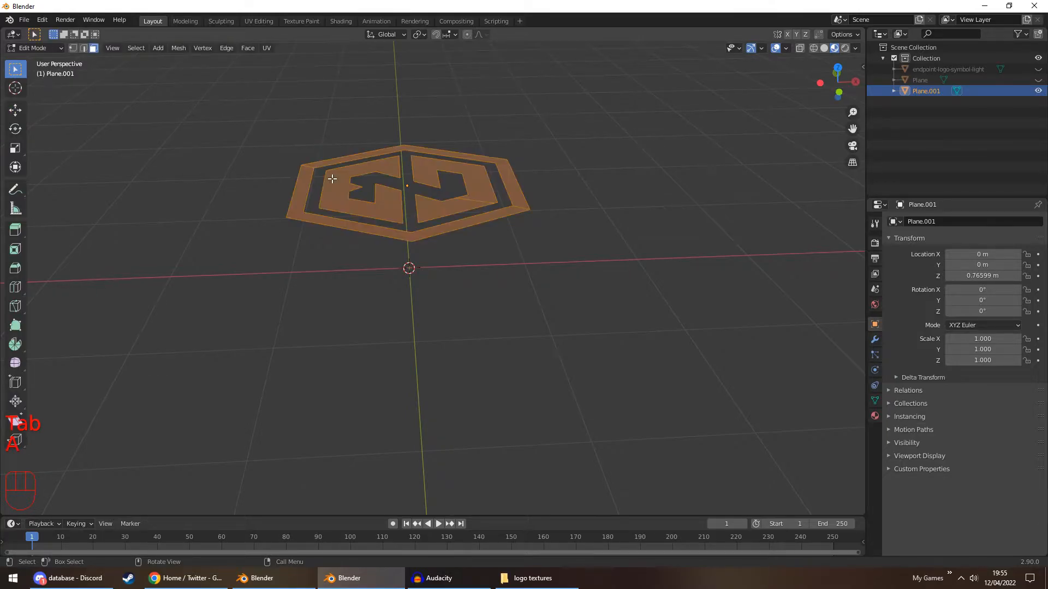
pyautogui.moveTo(333, 178); pyautogui.dragTo(340, 164, button='middle')
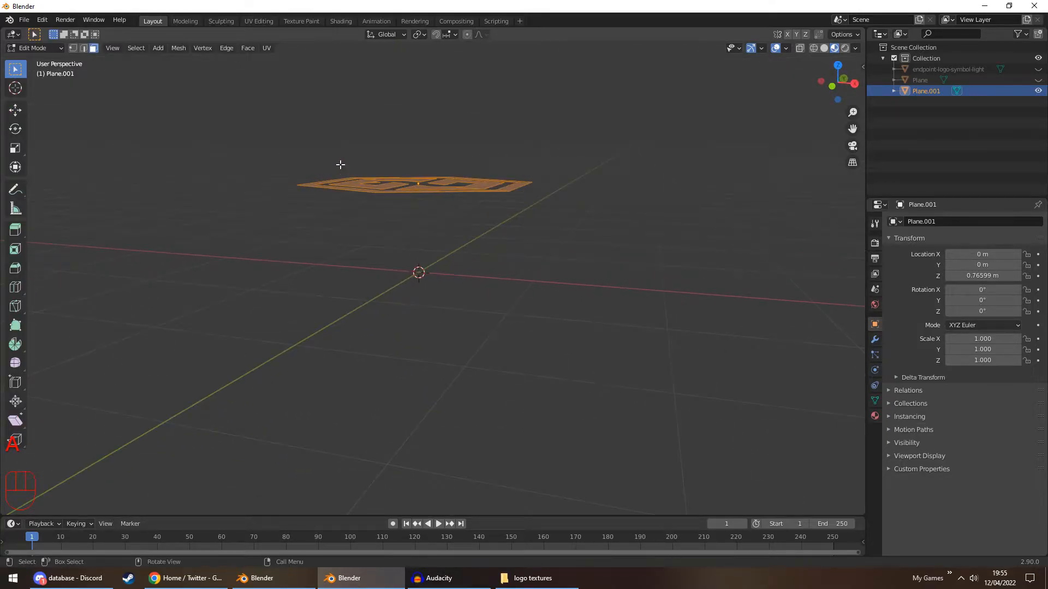
# Step: Try a deep downward extrusion of all the logo faces along their normals and undo it
pyautogui.press('e')
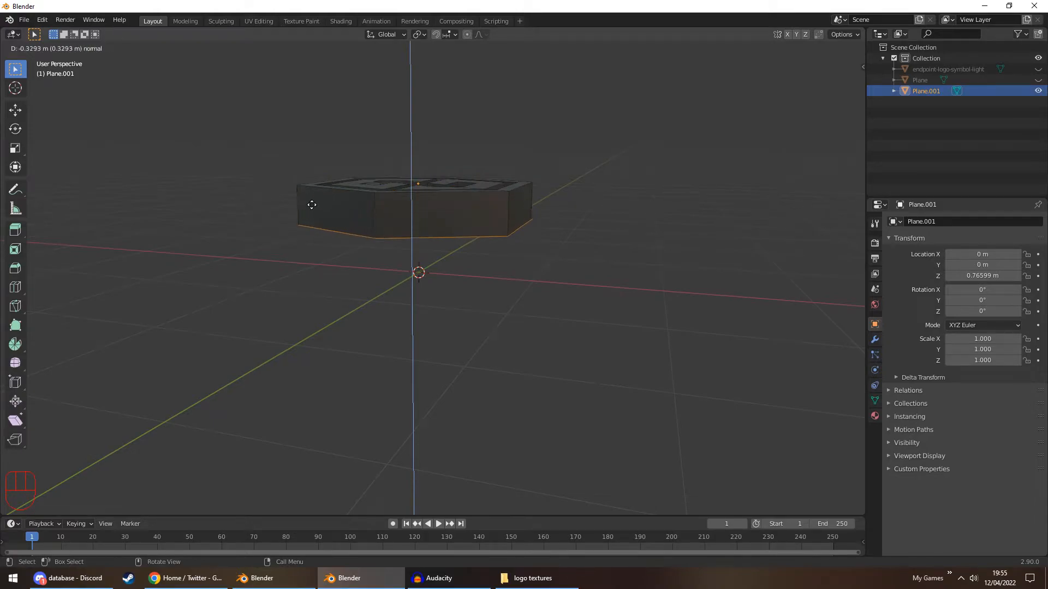
pyautogui.click(285, 250)
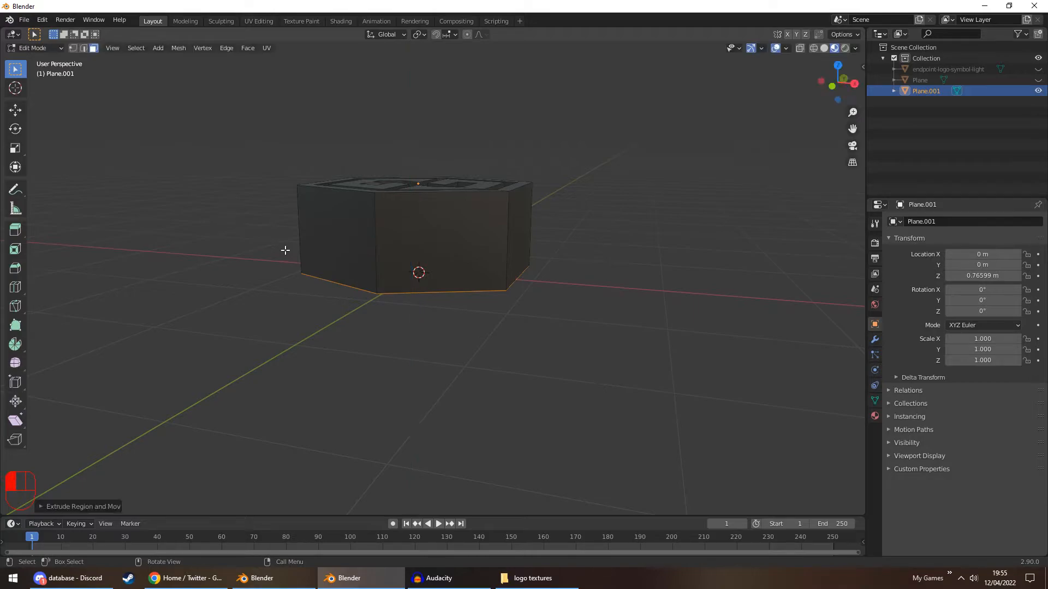
pyautogui.moveTo(300, 250); pyautogui.dragTo(348, 248, button='middle')
pyautogui.hotkey('ctrl', 'z')
# Step: Extrude all the logo faces about 0.26 m downward along global Z and return to Object Mode
pyautogui.press('e')
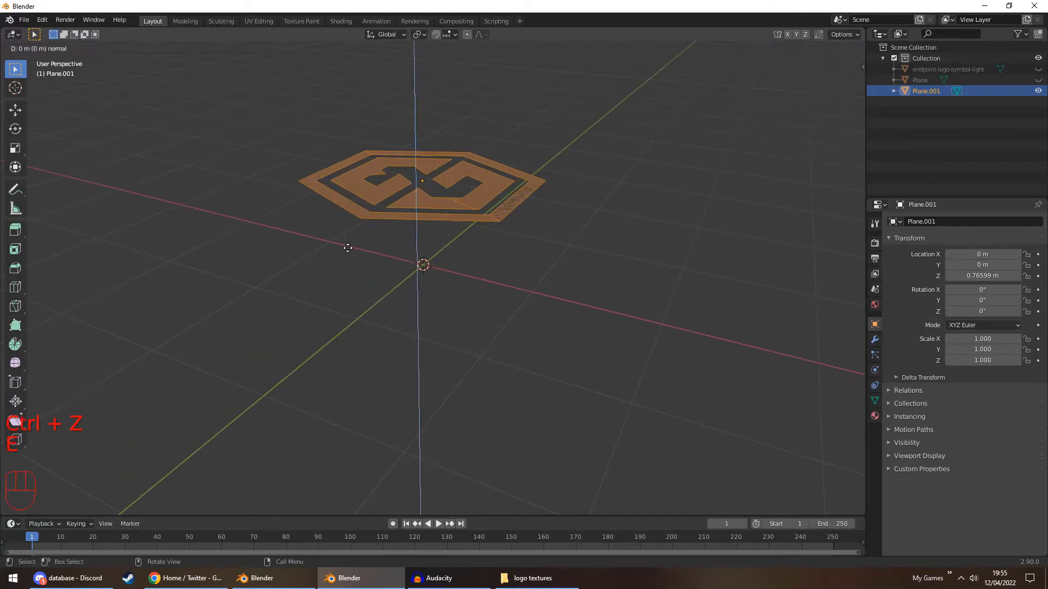
pyautogui.press('z')
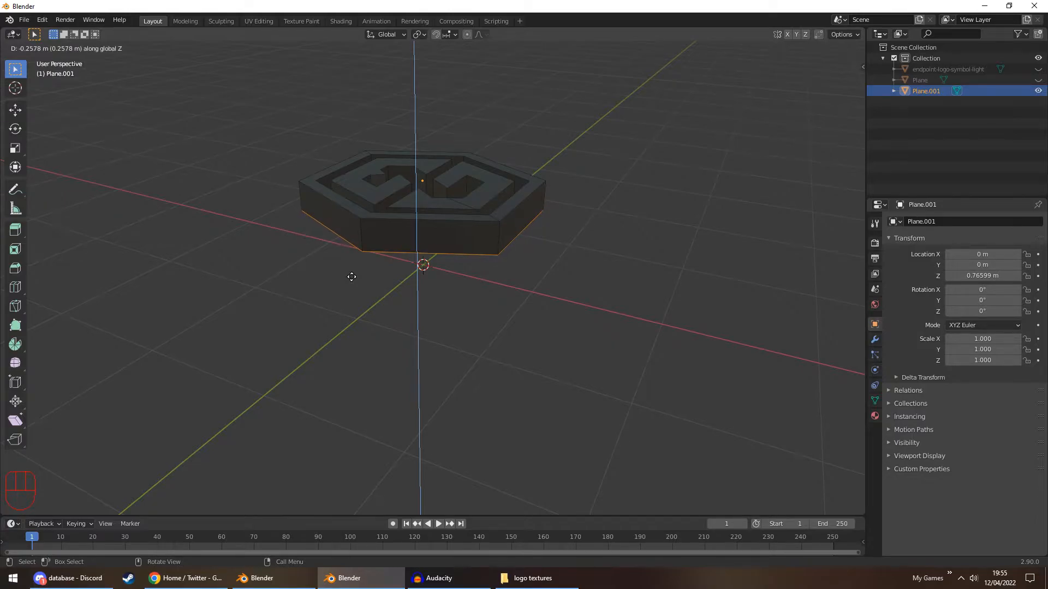
pyautogui.click(351, 277)
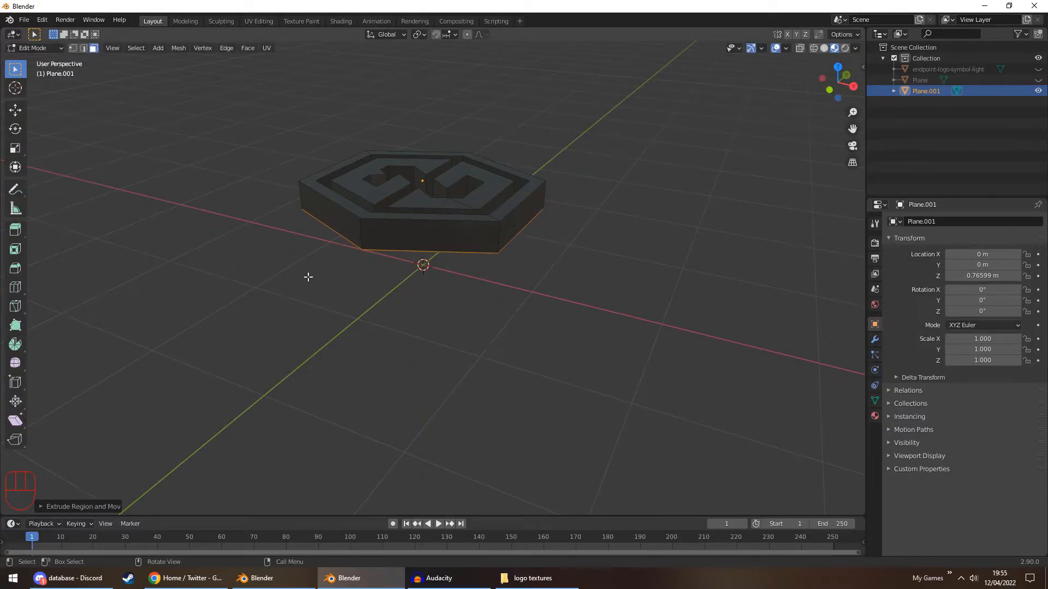
pyautogui.press('Tab')
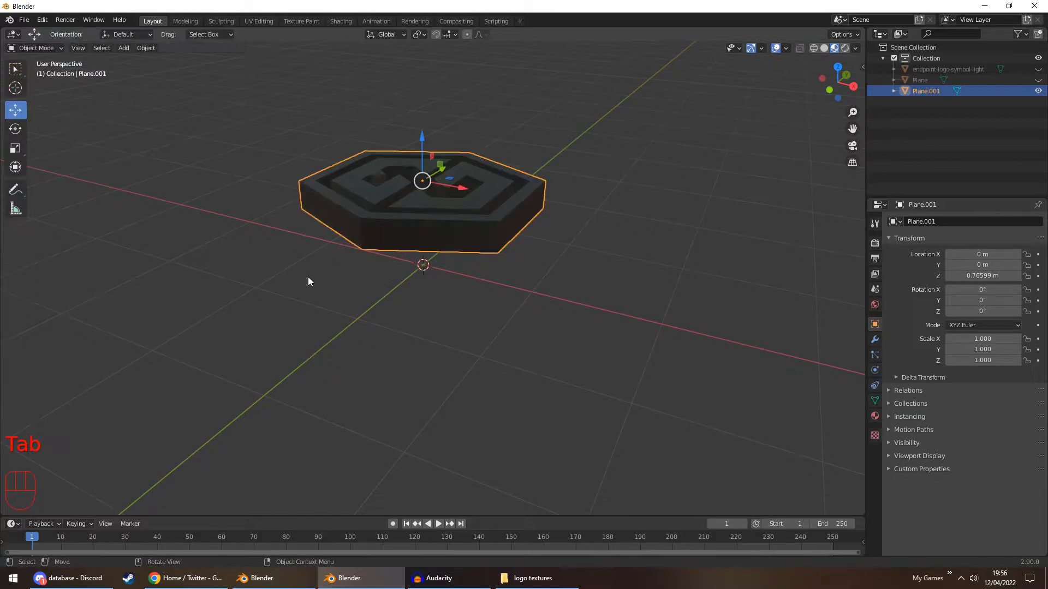
pyautogui.moveTo(292, 257); pyautogui.dragTo(324, 310, button='middle')
pyautogui.click(324, 311)
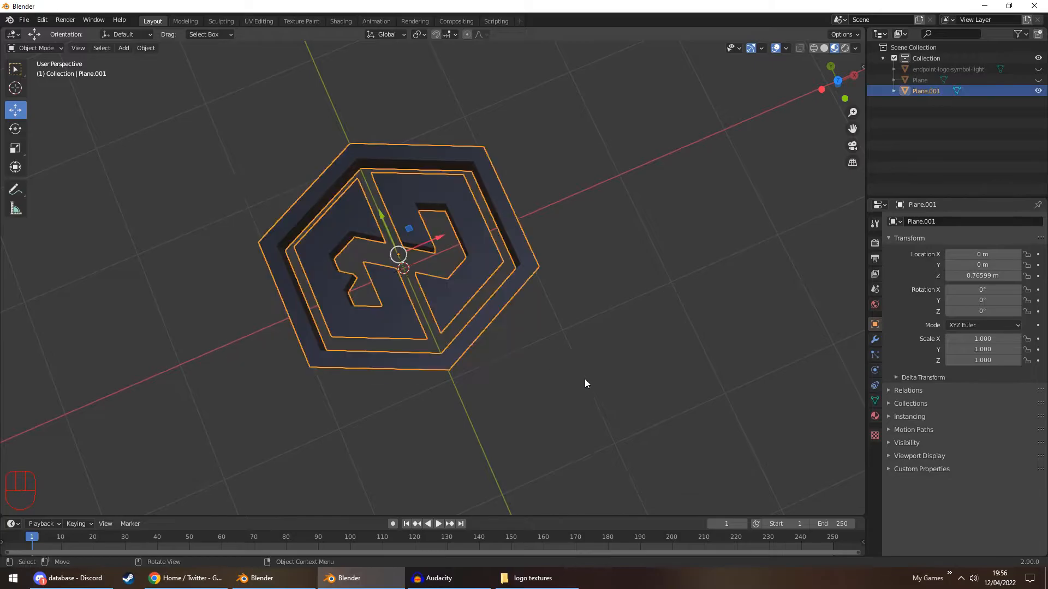
# Step: Copy the hexagonal logo mesh and paste it into the car scene in the other Blender window
pyautogui.press('ctrl')
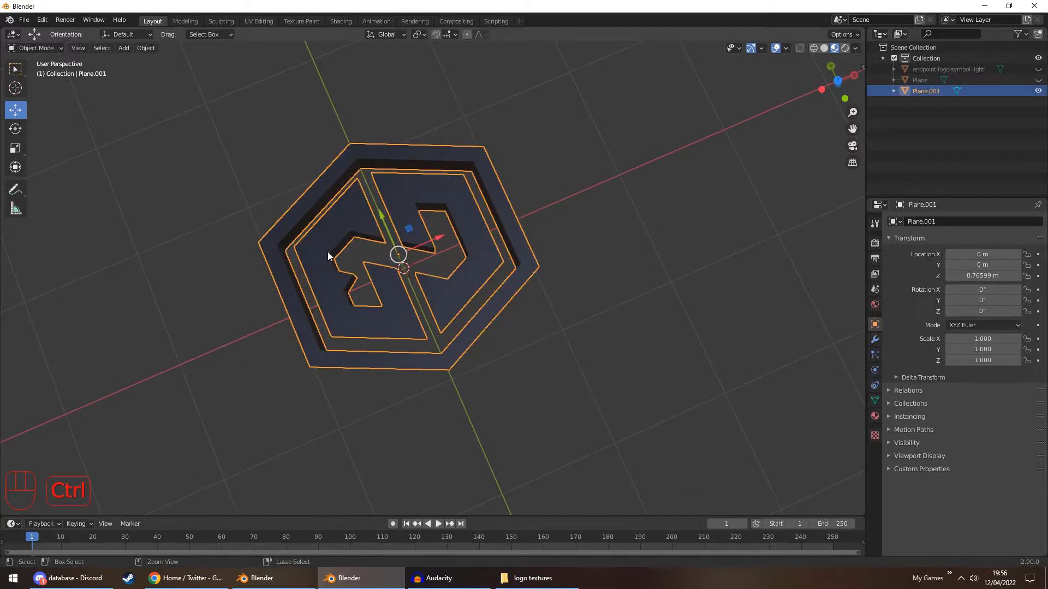
pyautogui.hotkey('ctrl', 'c')
pyautogui.click(256, 578)
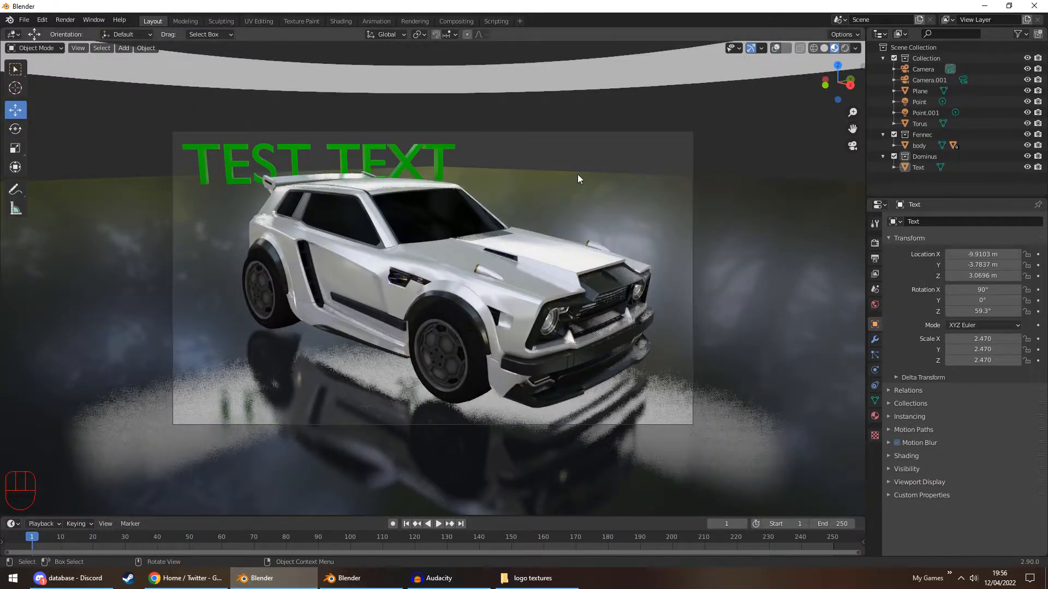
pyautogui.hotkey('ctrl', 'v')
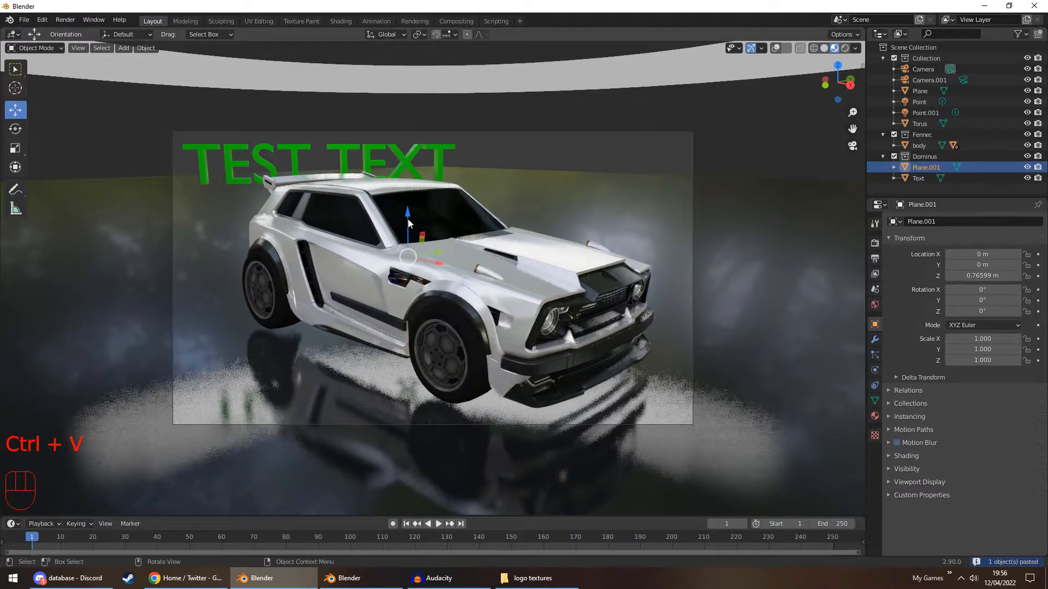
# Step: Move the pasted logo beside the car, to about X 3 m, Y 5.7 m, Z 4.49 m
pyautogui.moveTo(407, 221); pyautogui.dragTo(576, 157)
pyautogui.moveTo(575, 157); pyautogui.dragTo(593, 182, button='middle')
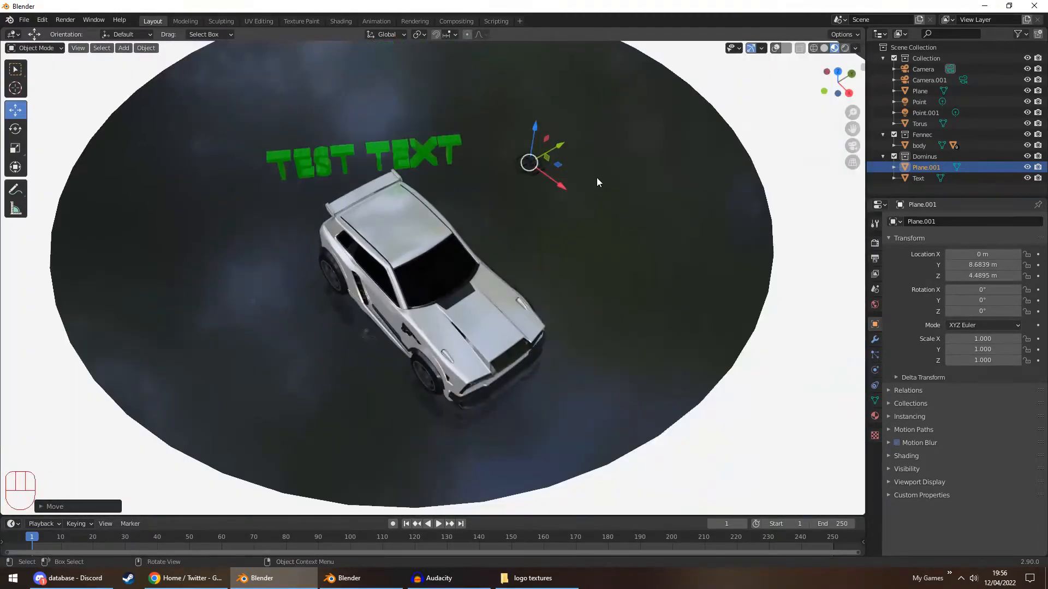
pyautogui.moveTo(560, 146); pyautogui.dragTo(559, 236)
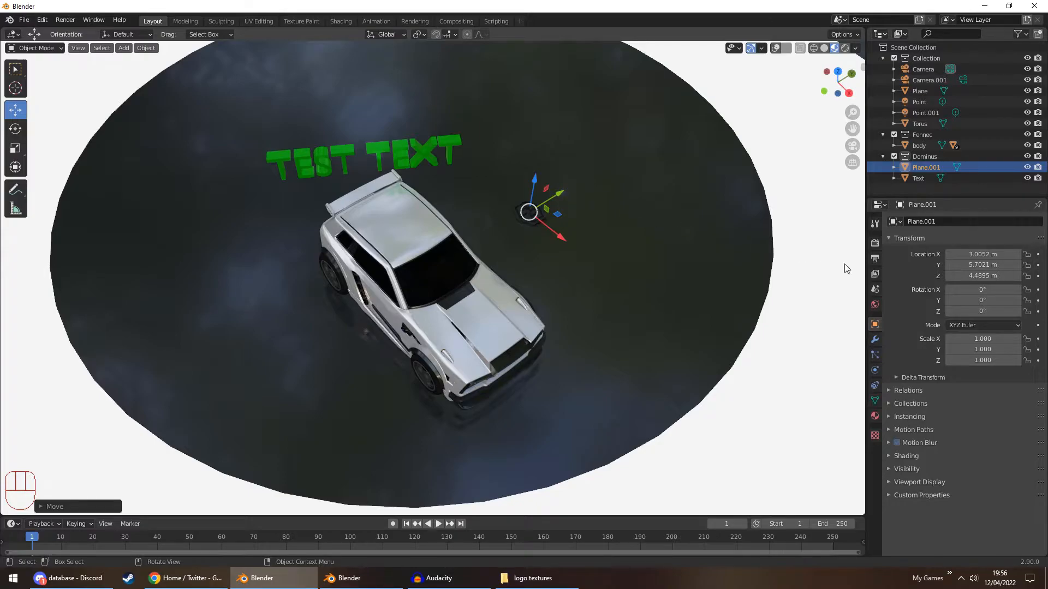
pyautogui.moveTo(643, 229); pyautogui.dragTo(637, 217, button='middle')
# Step: Stand the logo upright with a 90° X rotation and, in camera view, lower it to about Z 3.51 m
pyautogui.moveTo(974, 290); pyautogui.dragTo(998, 290)
pyautogui.click(976, 289)
pyautogui.write('90')
pyautogui.press('Return')
pyautogui.click(852, 145)
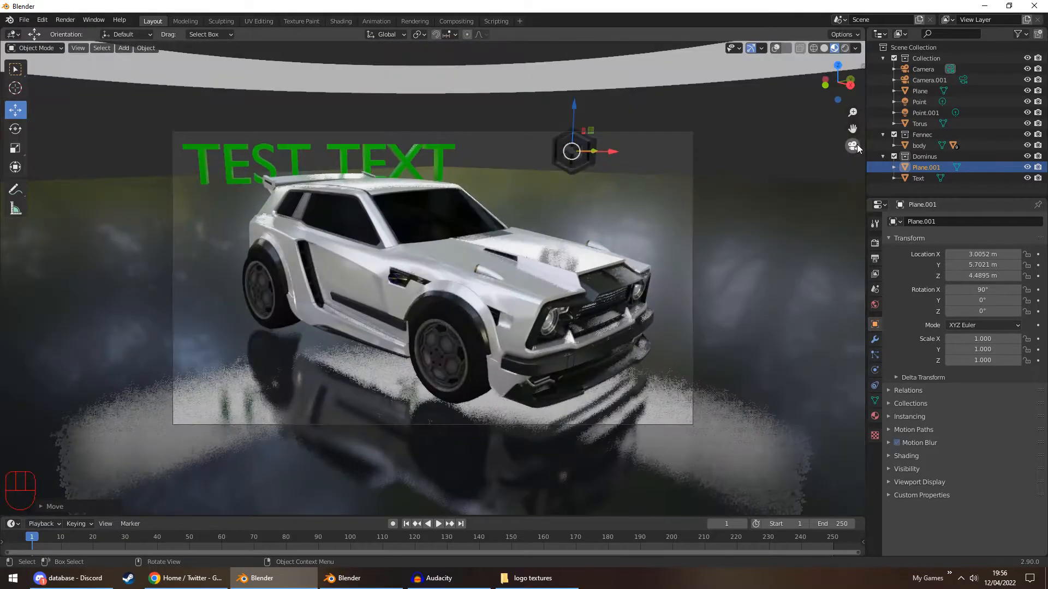
pyautogui.moveTo(574, 109); pyautogui.dragTo(573, 135)
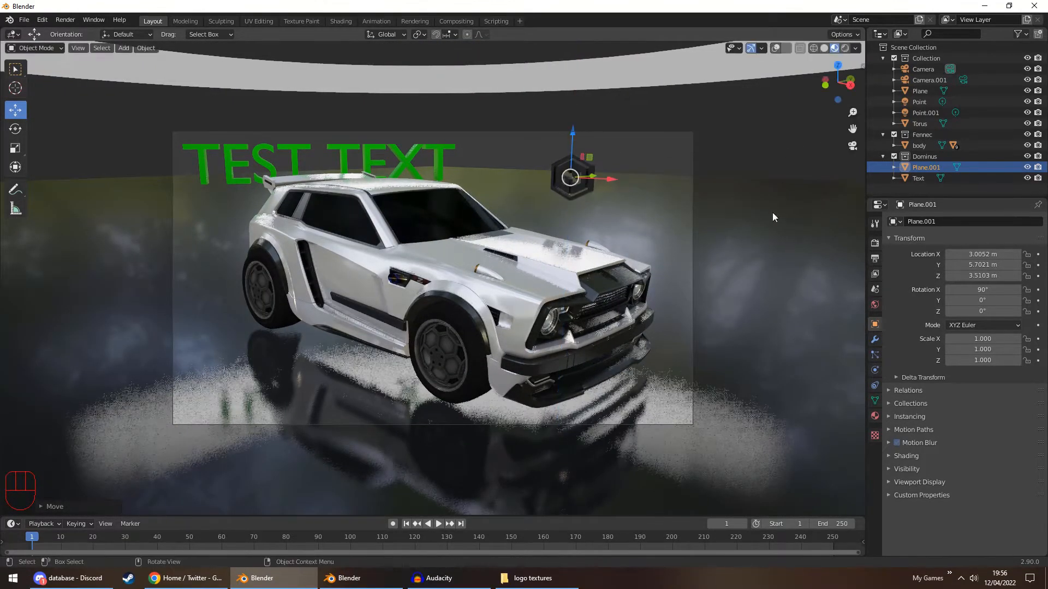
# Step: Turn the logo 25.9° about Z and scale it uniformly to 2.730 on all three axes
pyautogui.moveTo(976, 311); pyautogui.dragTo(1042, 349)
pyautogui.hotkey('ctrl', 'c')
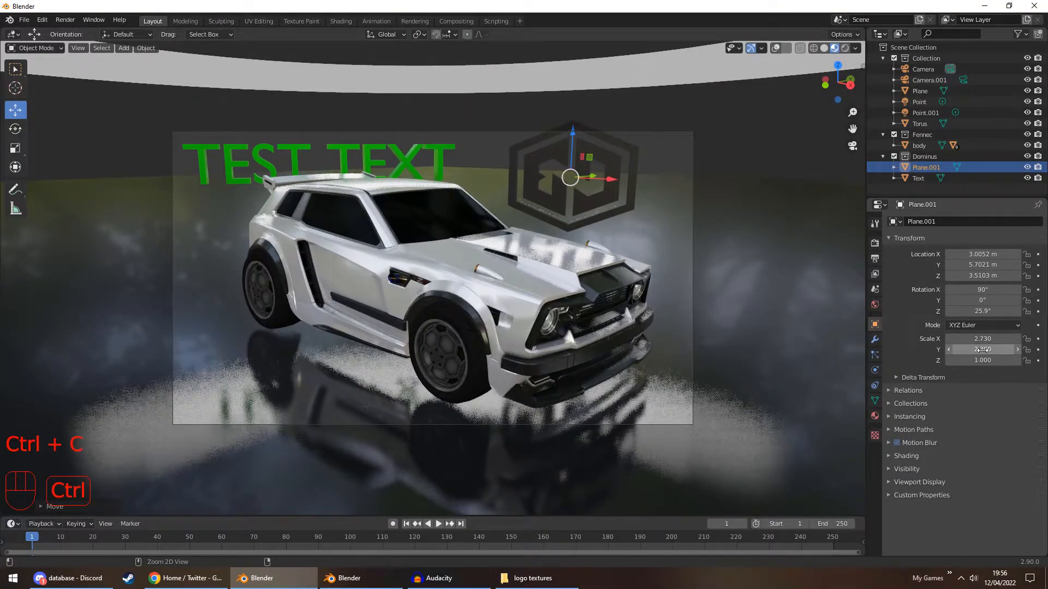
pyautogui.hotkey('ctrl', 'v')
pyautogui.hotkey('ctrl', 'v')
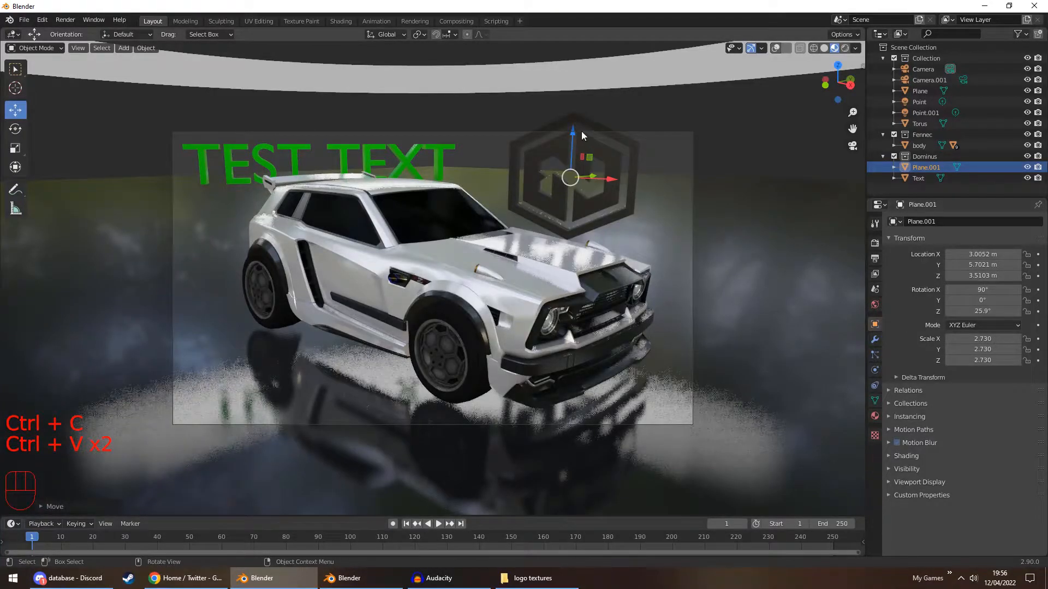
# Step: Move the logo far behind the car, to about X -8.17 m, Y 27.22 m, Z 2 m, keeping it within the camera frame
pyautogui.moveTo(630, 172); pyautogui.dragTo(577, 170, button='middle')
pyautogui.moveTo(607, 131); pyautogui.dragTo(676, 211)
pyautogui.moveTo(675, 211); pyautogui.dragTo(628, 237, button='middle')
pyautogui.moveTo(628, 237); pyautogui.dragTo(802, 146)
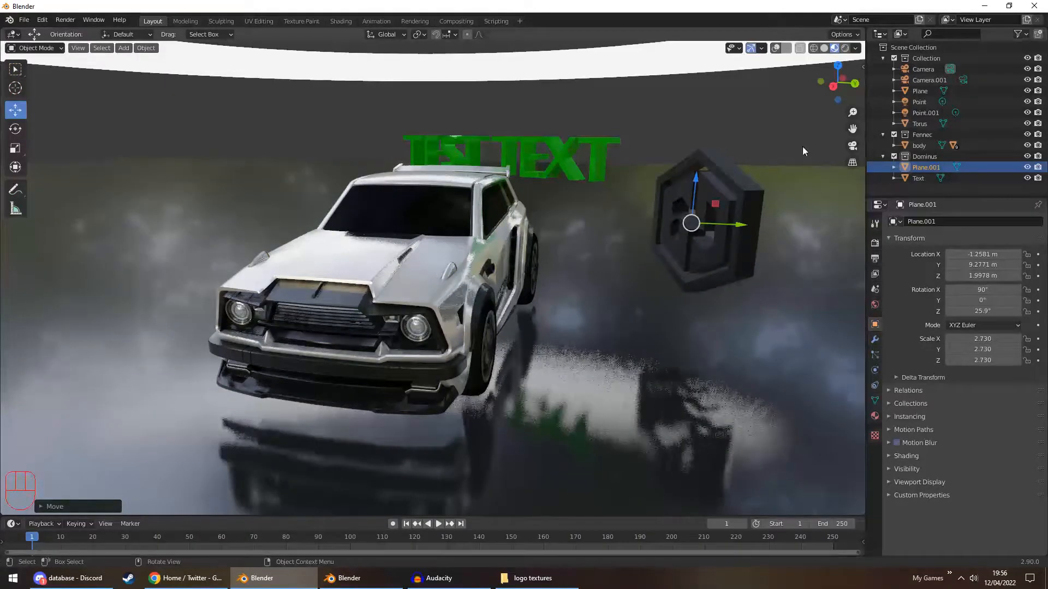
pyautogui.click(847, 144)
pyautogui.moveTo(567, 206); pyautogui.dragTo(621, 169)
# Step: Scale the logo uniformly to 4.300 and lower it slightly to about Z 1.87 m
pyautogui.moveTo(971, 339); pyautogui.dragTo(1047, 349)
pyautogui.hotkey('ctrl', 'c')
pyautogui.hotkey('ctrl', 'v')
pyautogui.hotkey('ctrl', 'v')
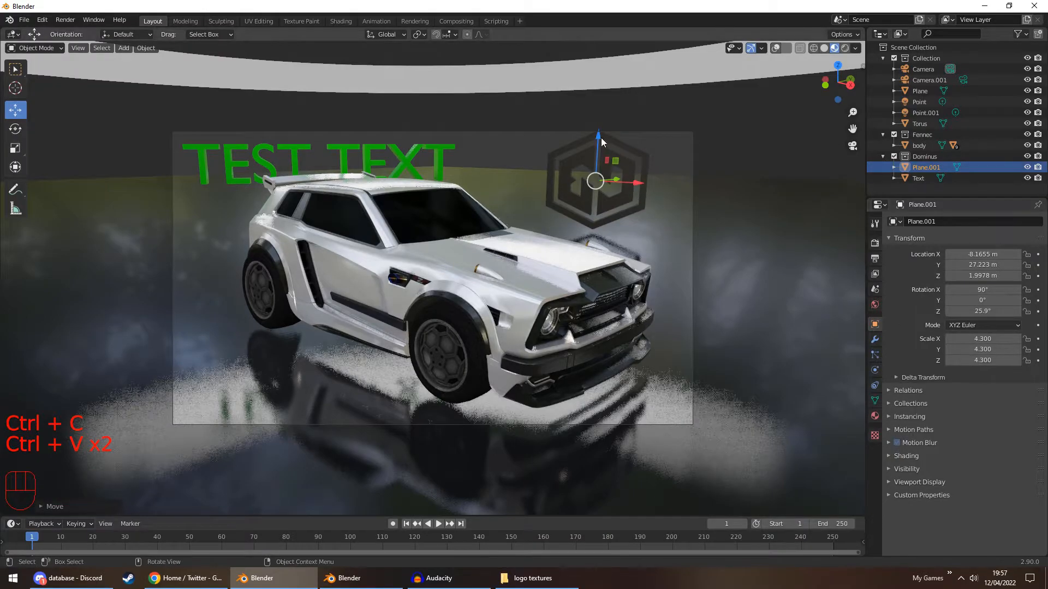
pyautogui.moveTo(598, 137); pyautogui.dragTo(599, 142)
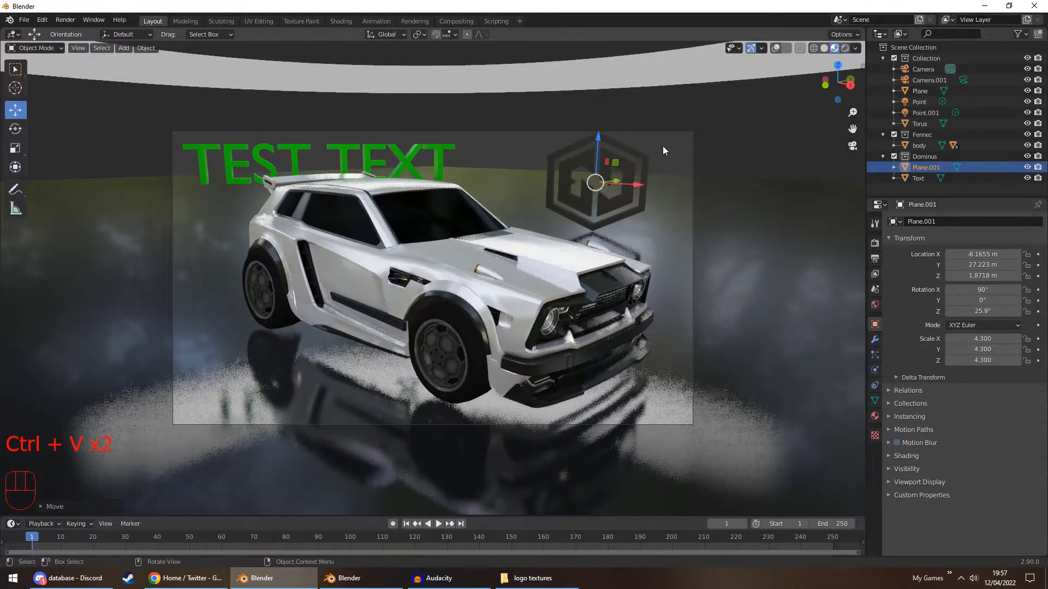
pyautogui.click(662, 145)
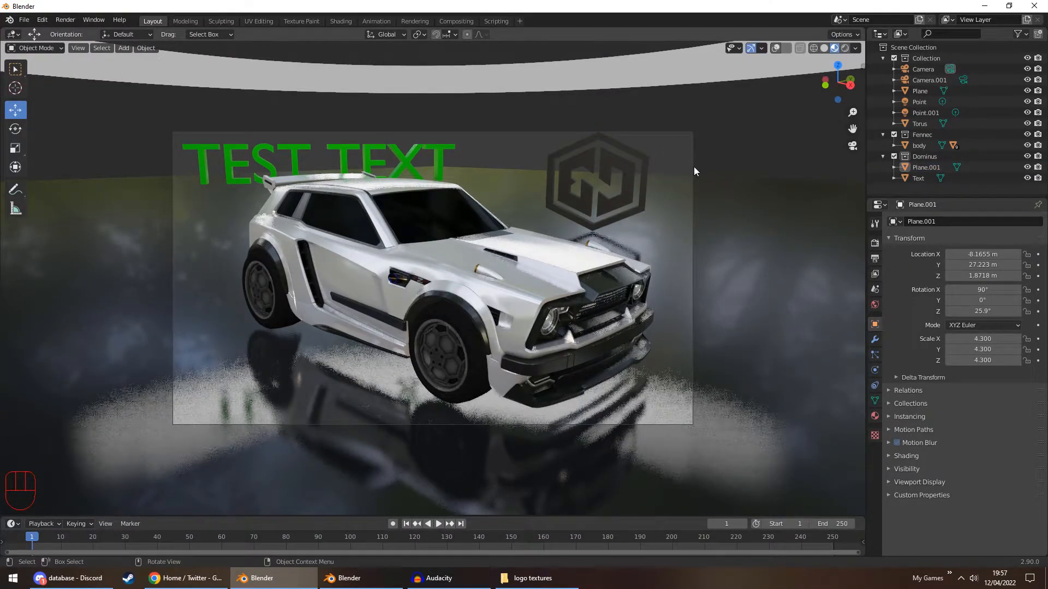
# Step: Select the logo and open its material nodes in the Shading workspace
pyautogui.click(582, 159)
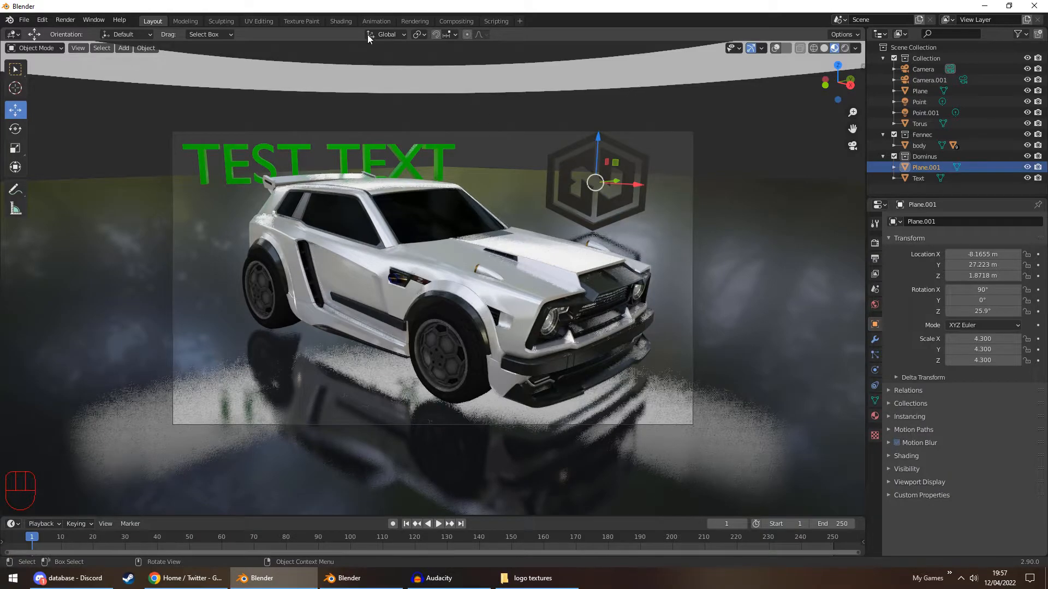
pyautogui.click(340, 21)
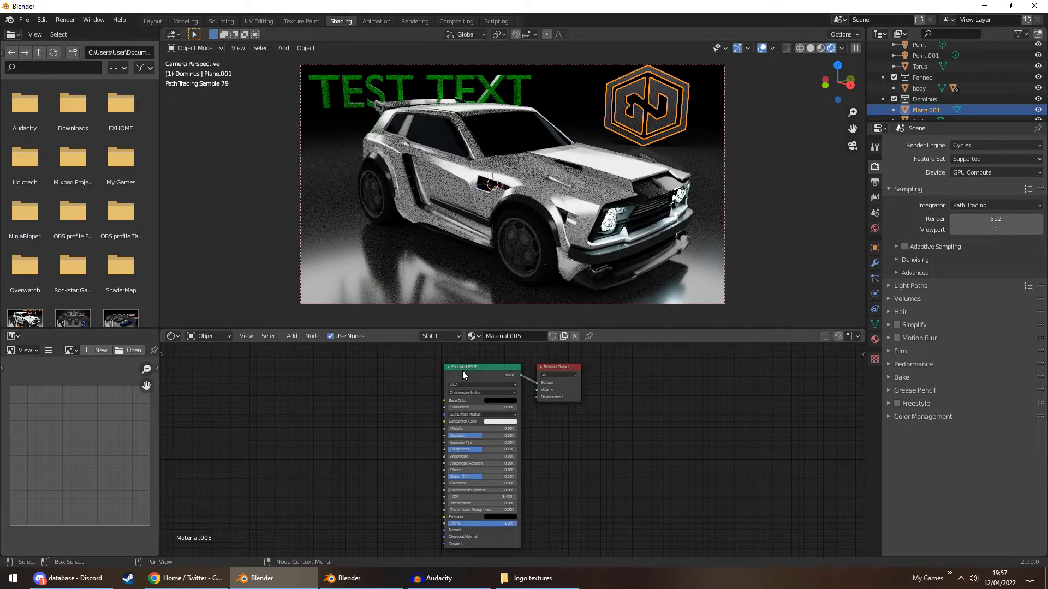
# Step: In the logo's Blender window, show the original plane, hide the separated logo and examine the plane's material settings
pyautogui.click(349, 578)
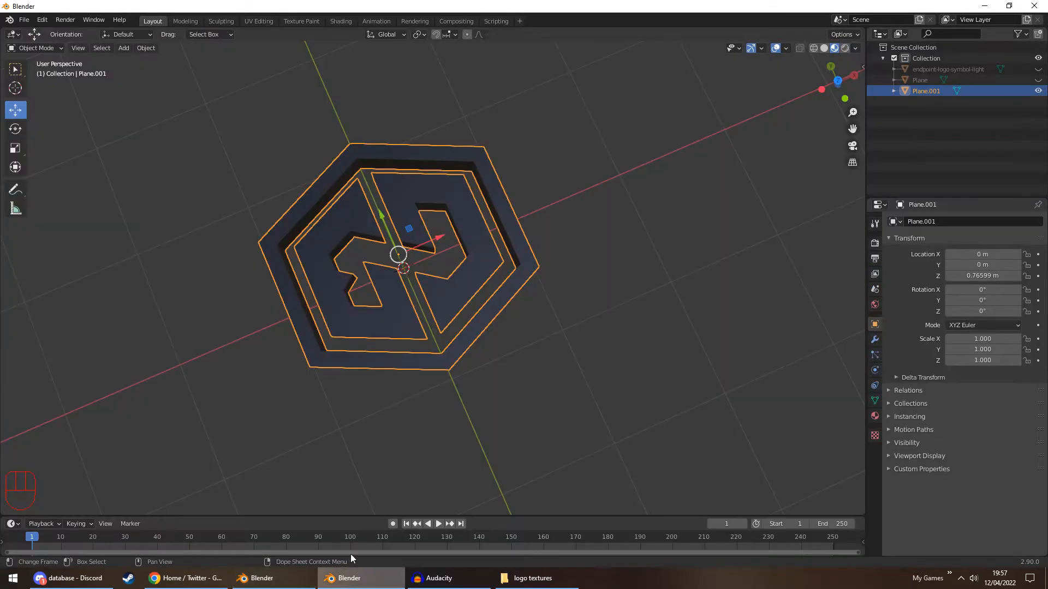
pyautogui.click(1038, 79)
pyautogui.click(1037, 90)
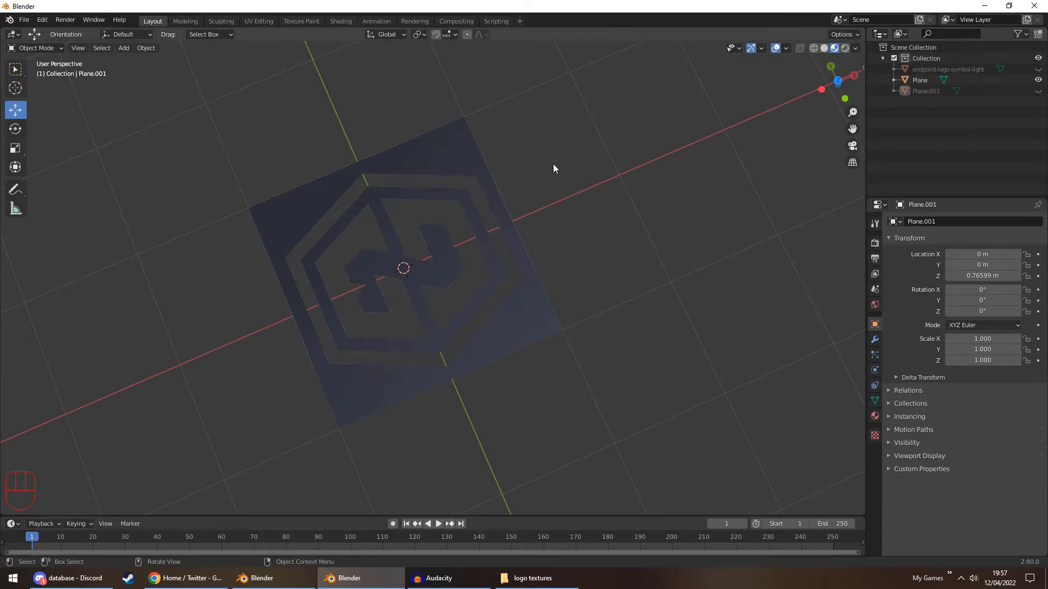
pyautogui.click(460, 139)
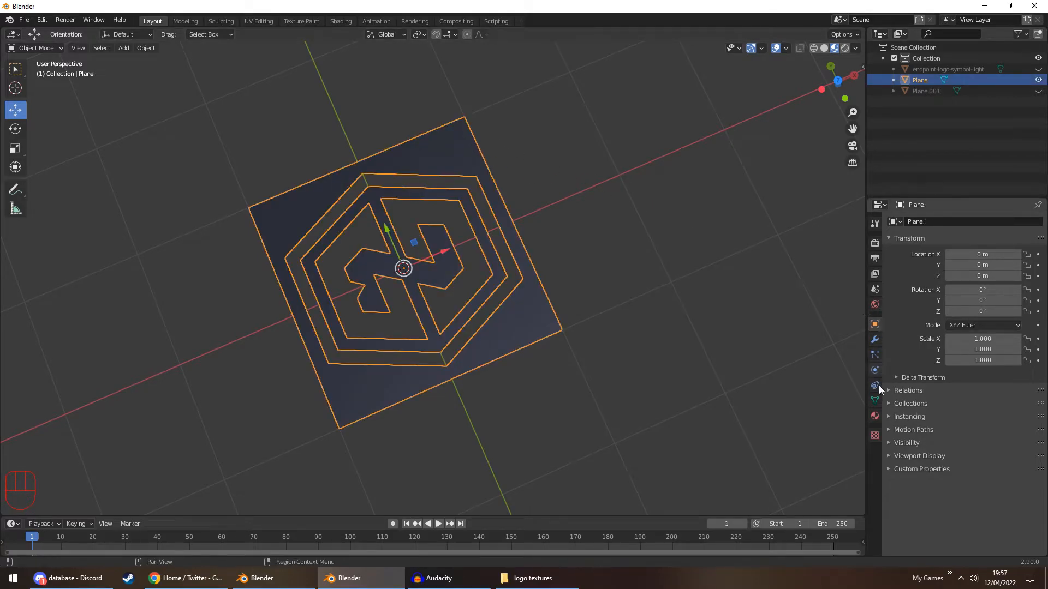
pyautogui.click(875, 416)
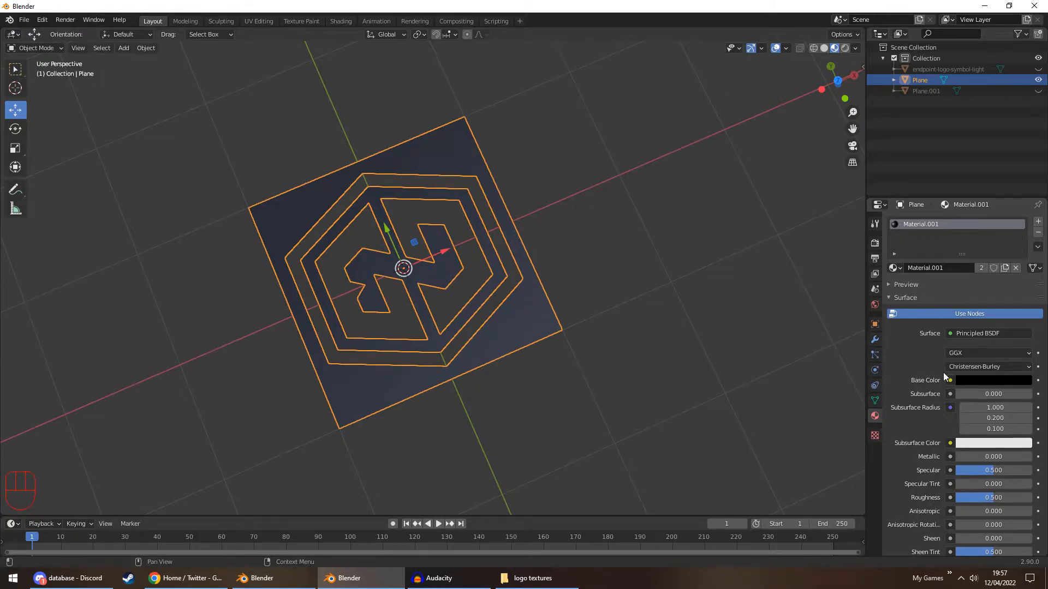
pyautogui.click(674, 239)
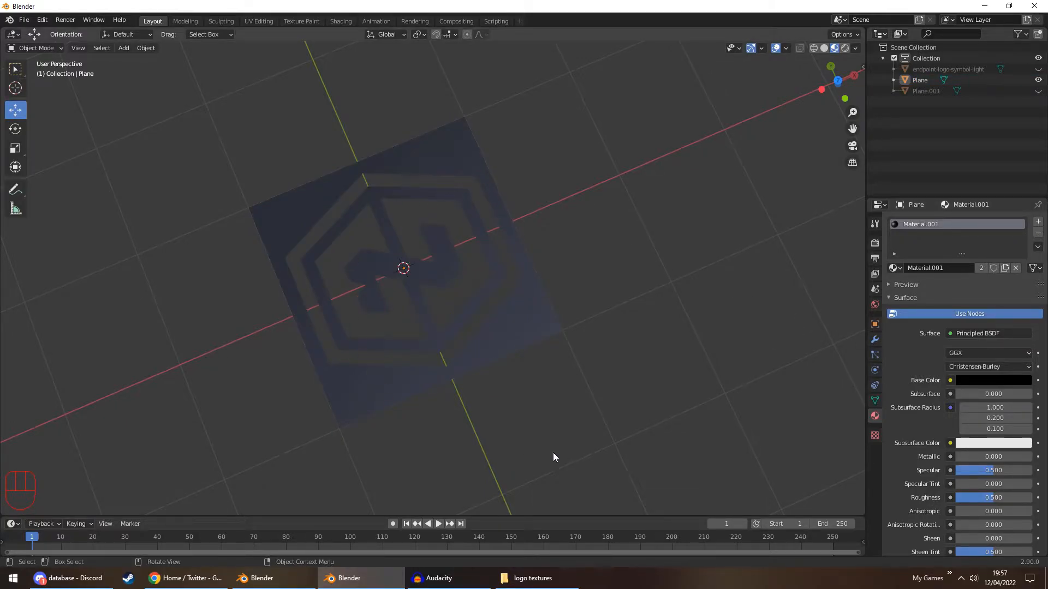
# Step: In the car scene, give the logo material a white base color, high metallic, roughness about 0.13, specular about 0.27 and specular tint about 0.39
pyautogui.click(262, 579)
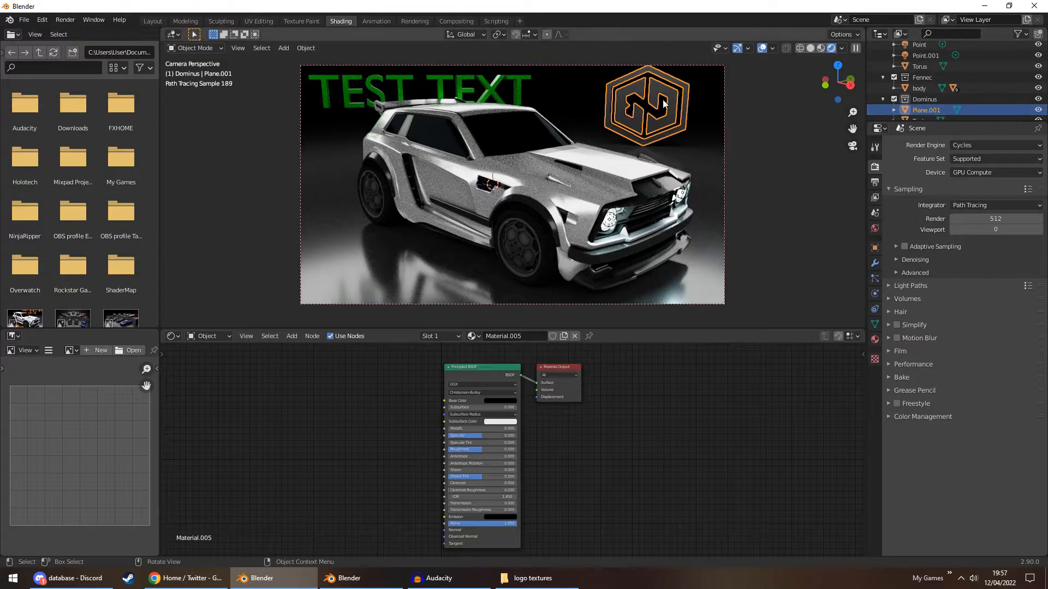
pyautogui.click(494, 400)
pyautogui.moveTo(539, 354); pyautogui.dragTo(538, 310)
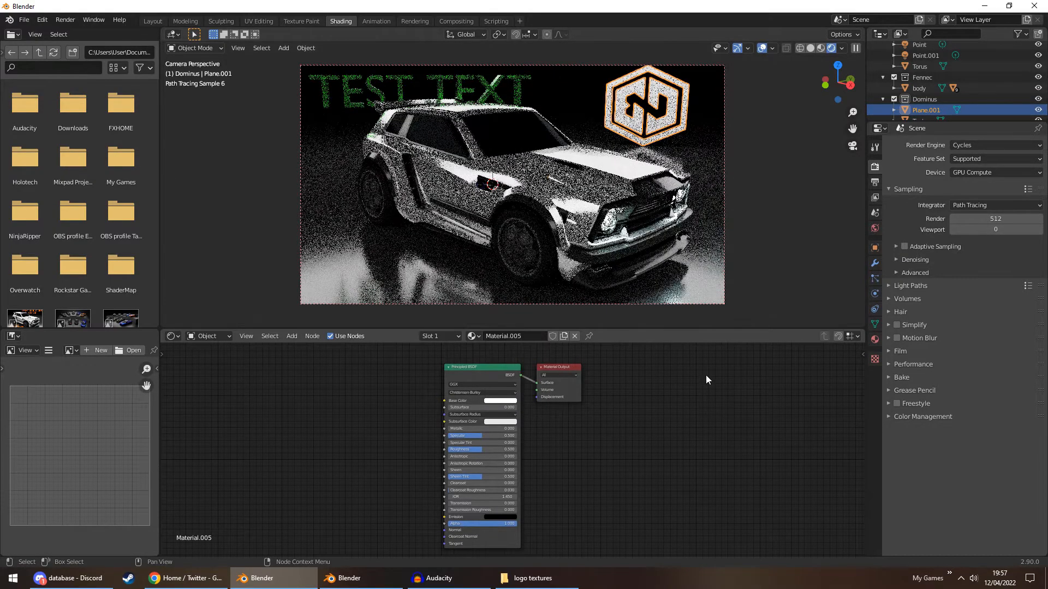
pyautogui.moveTo(454, 429); pyautogui.dragTo(515, 429)
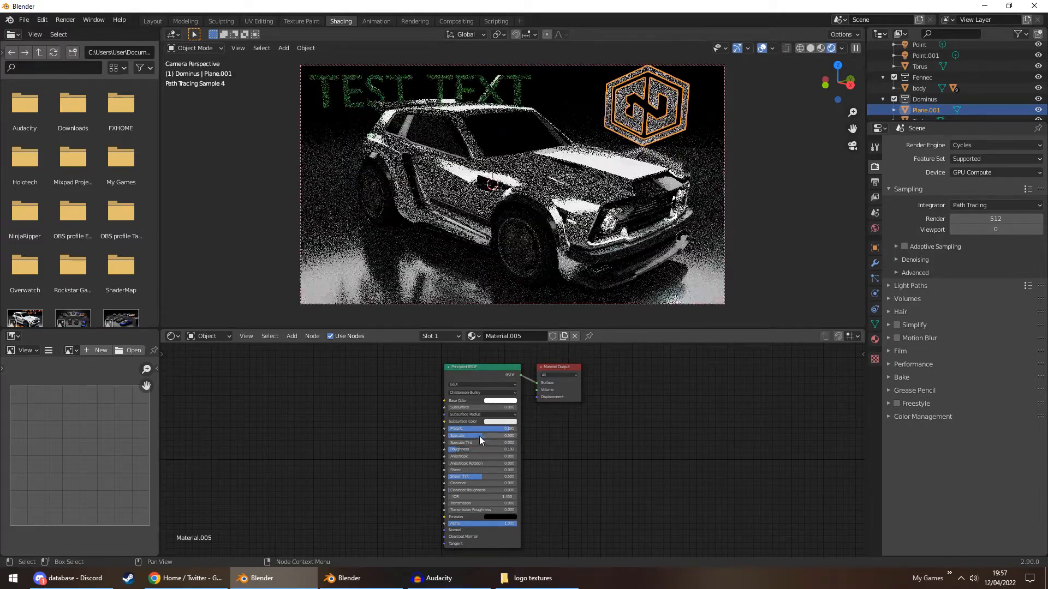
pyautogui.moveTo(486, 435)
pyautogui.mouseDown()
pyautogui.moveTo(467, 435)
pyautogui.moveTo(482, 442)
pyautogui.moveTo(474, 443)
pyautogui.mouseUp()
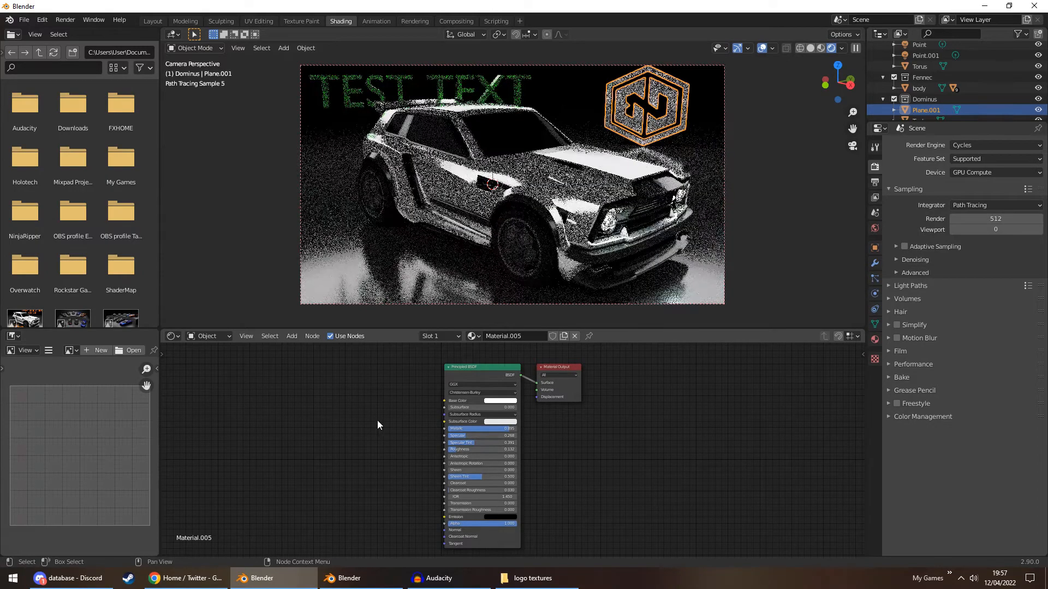
# Step: Copy the Emission node from the text's material into the logo's material and connect it to the surface output
pyautogui.click(330, 81)
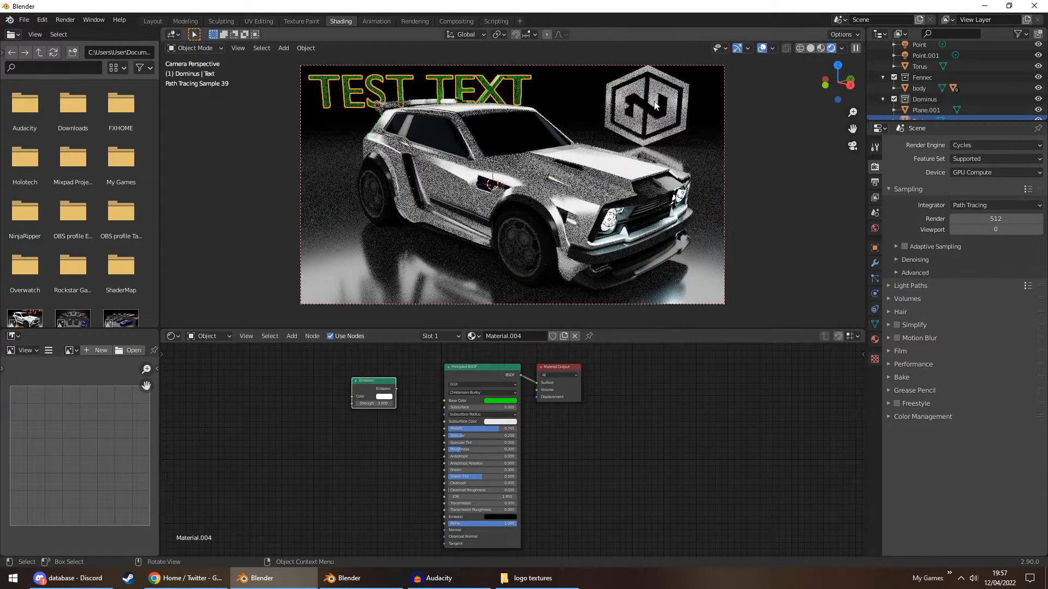
pyautogui.click(626, 84)
pyautogui.hotkey('ctrl', 'v')
pyautogui.moveTo(396, 389); pyautogui.dragTo(537, 382)
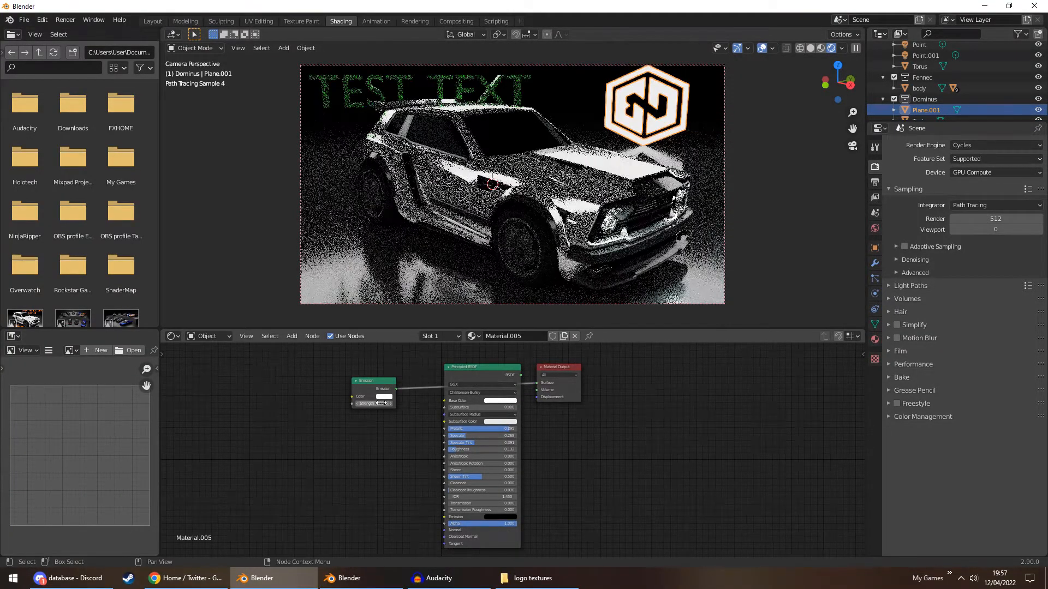
# Step: Set the logo's emission color to a saturated blue and its strength to 1.5
pyautogui.click(384, 396)
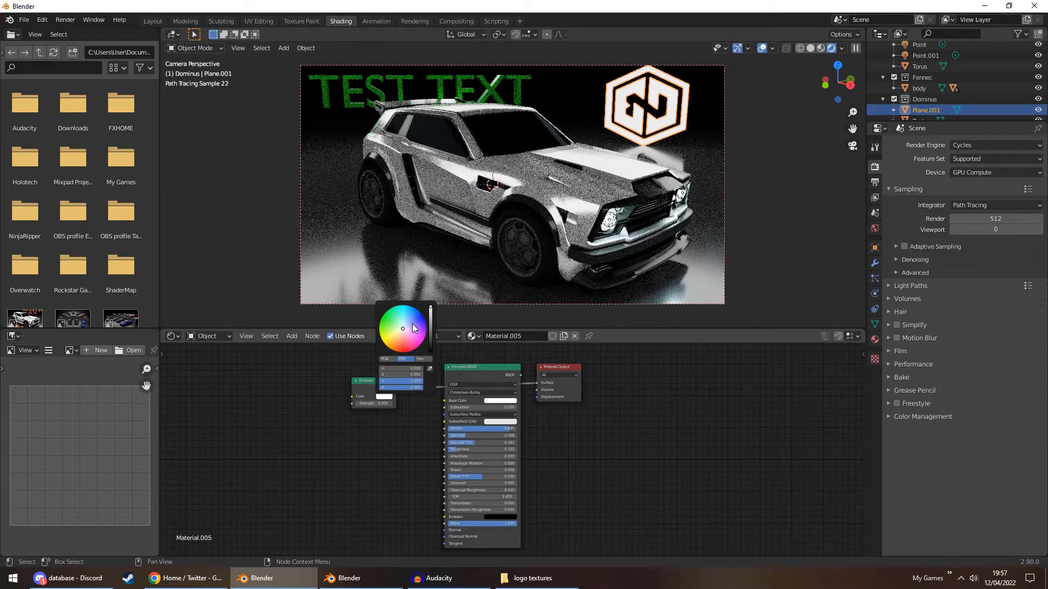
pyautogui.moveTo(407, 318); pyautogui.dragTo(421, 314)
pyautogui.click(380, 404)
pyautogui.write('1.5')
pyautogui.press('Return')
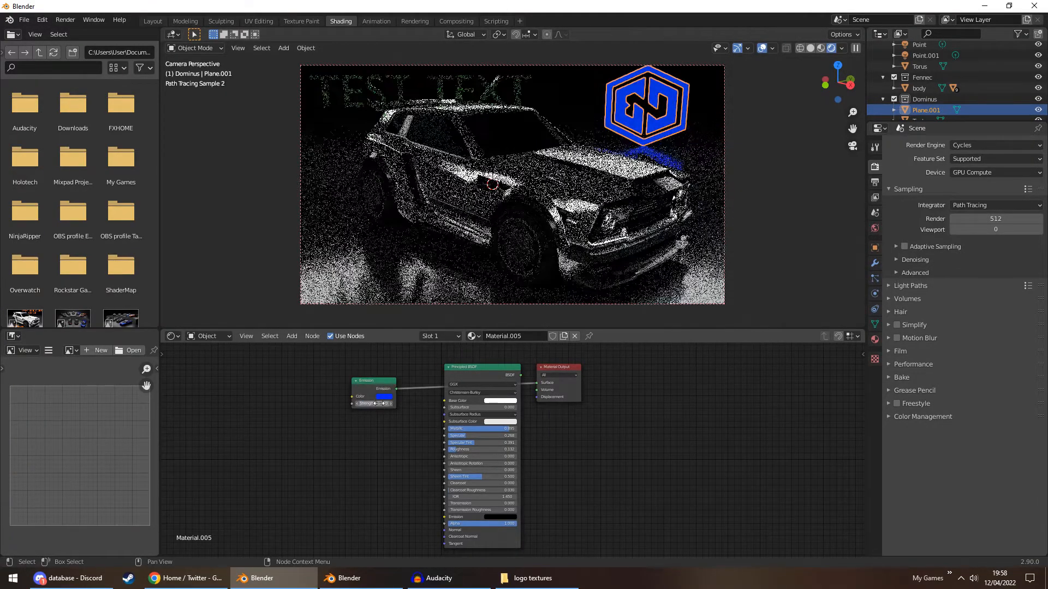
# Step: Show the Layout workspace's camera view in rendered shading with nothing selected
pyautogui.click(152, 21)
pyautogui.click(845, 49)
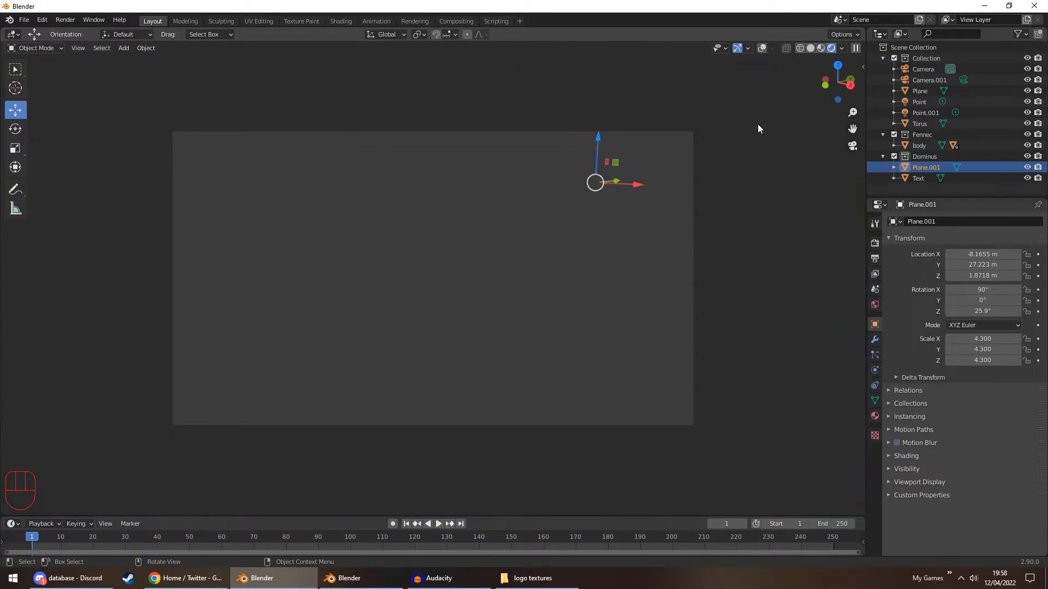
pyautogui.click(721, 119)
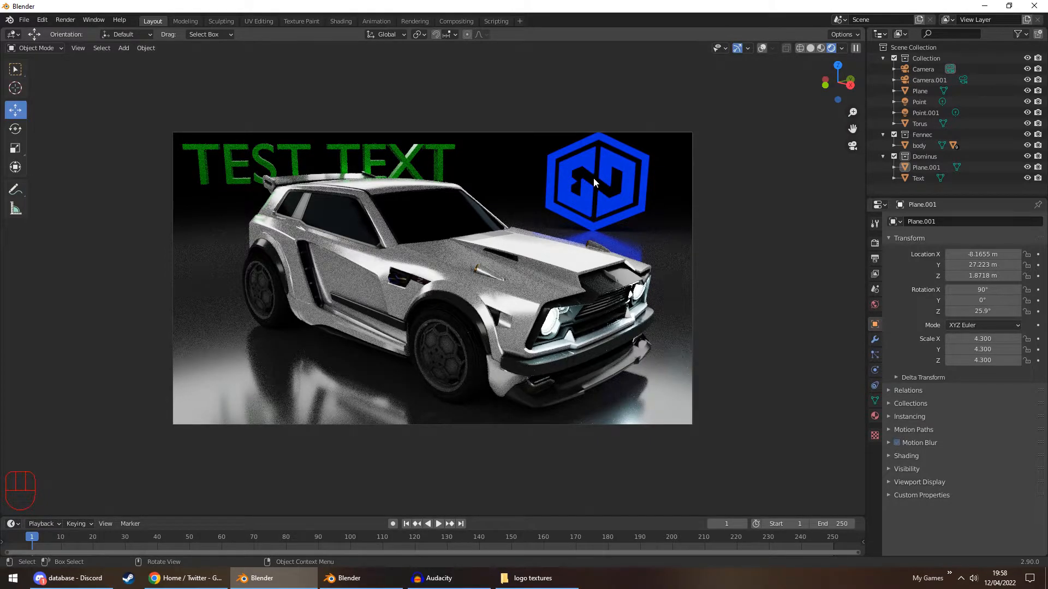
# Step: Copy the emission's blue into the logo's base color, reconnect the Principled BSDF to the surface output, and return to the Layout workspace
pyautogui.click(327, 20)
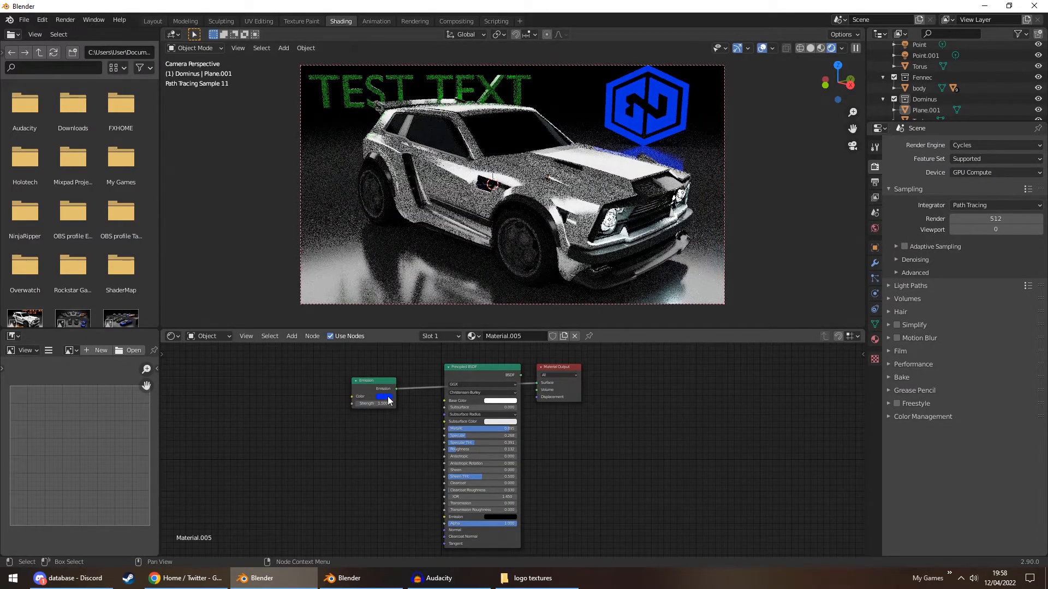
pyautogui.hotkey('ctrl', 'v')
pyautogui.moveTo(522, 376); pyautogui.dragTo(540, 383)
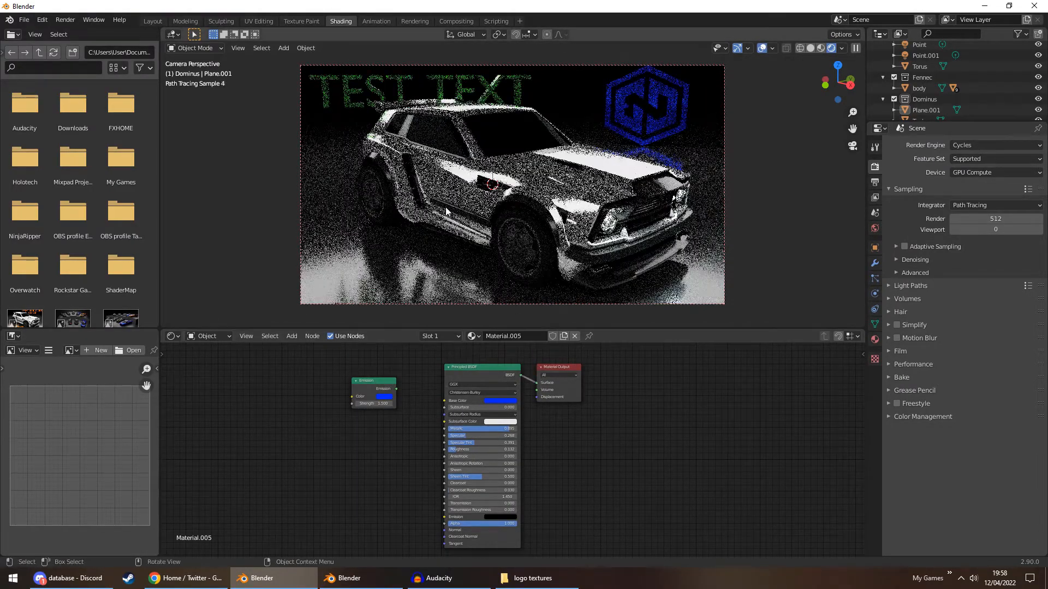
pyautogui.click(153, 21)
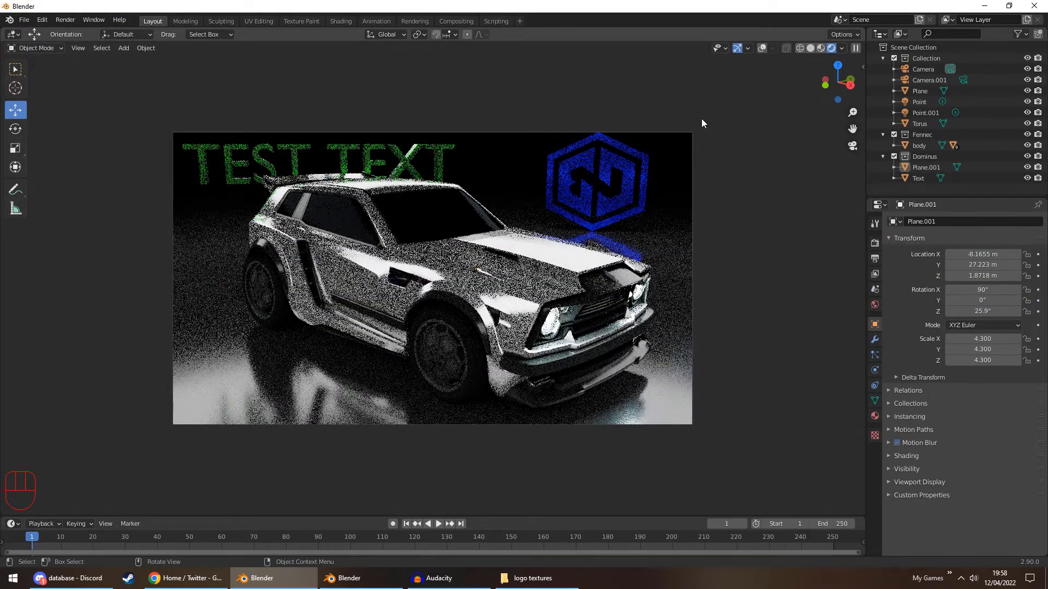
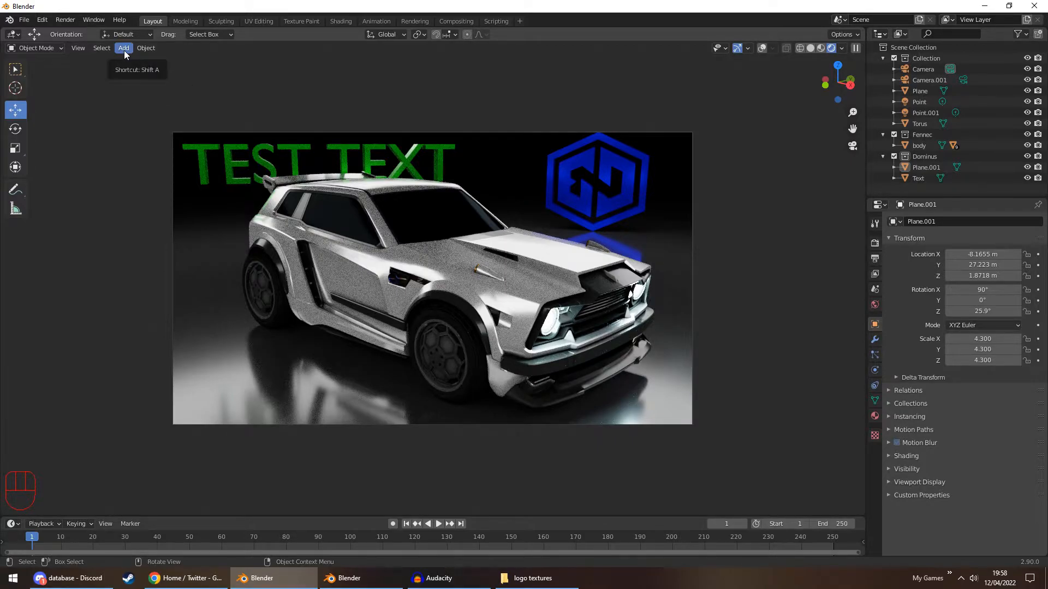
pyautogui.moveTo(123, 50); pyautogui.dragTo(165, 179)
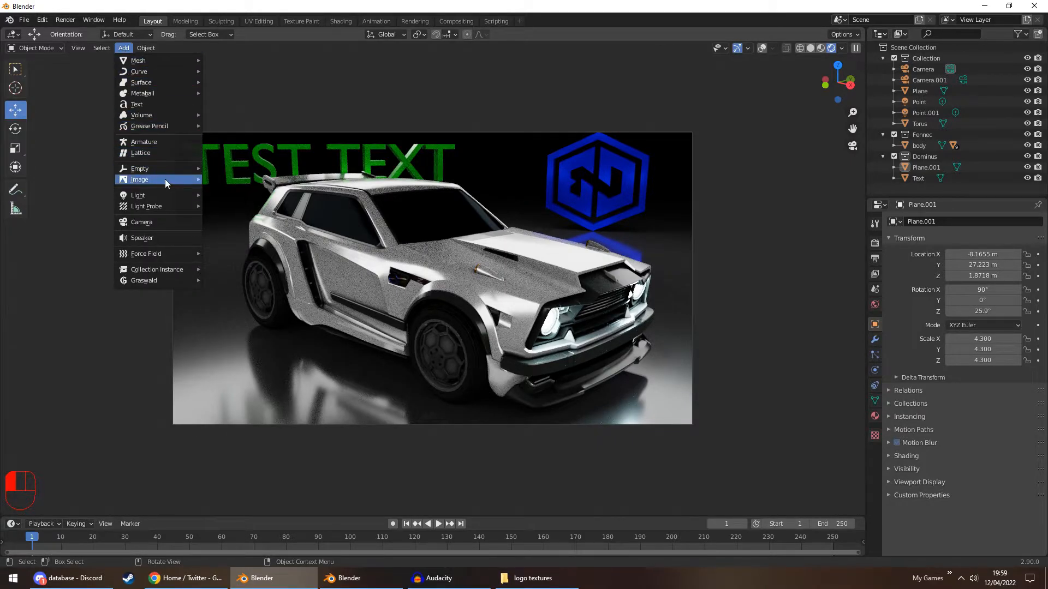
pyautogui.click(24, 20)
pyautogui.moveTo(60, 152); pyautogui.dragTo(180, 198)
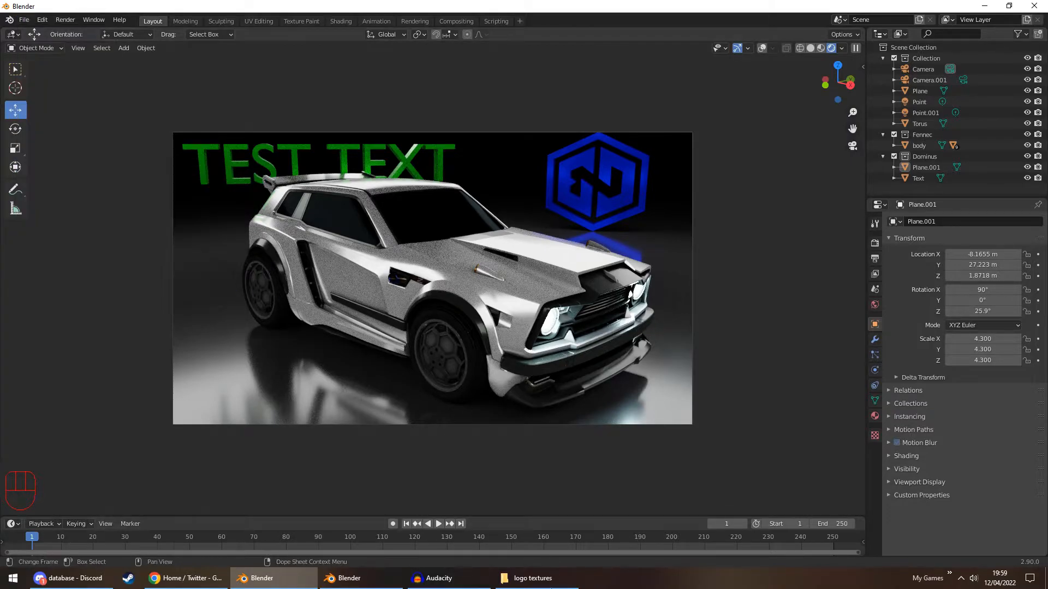
# Step: Browse the logo textures folder and preview the white G2 Esports text logo, closing the preview
pyautogui.click(537, 578)
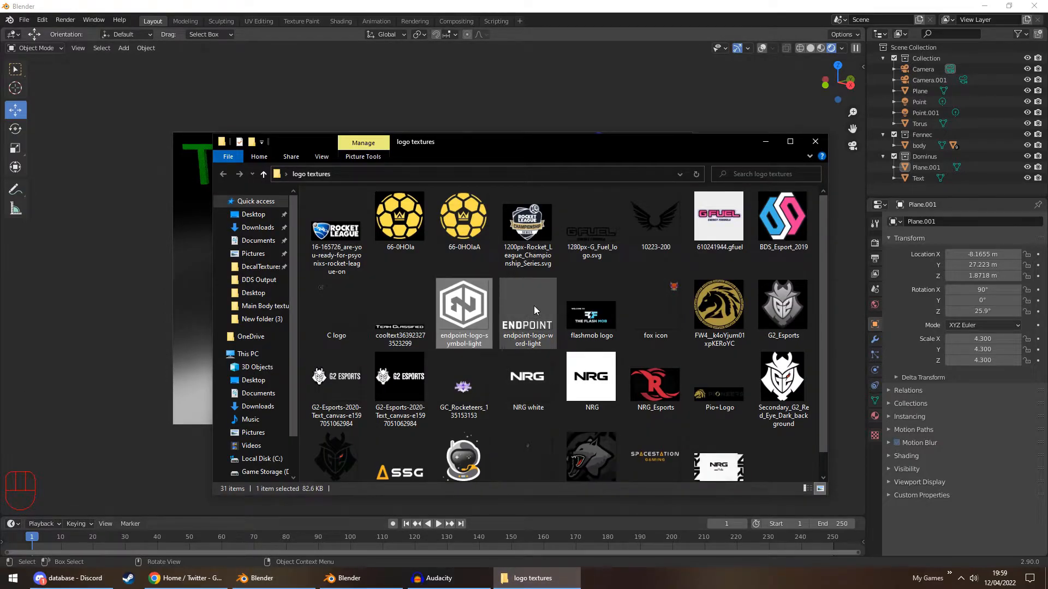
pyautogui.scroll(-1, 535, 311)
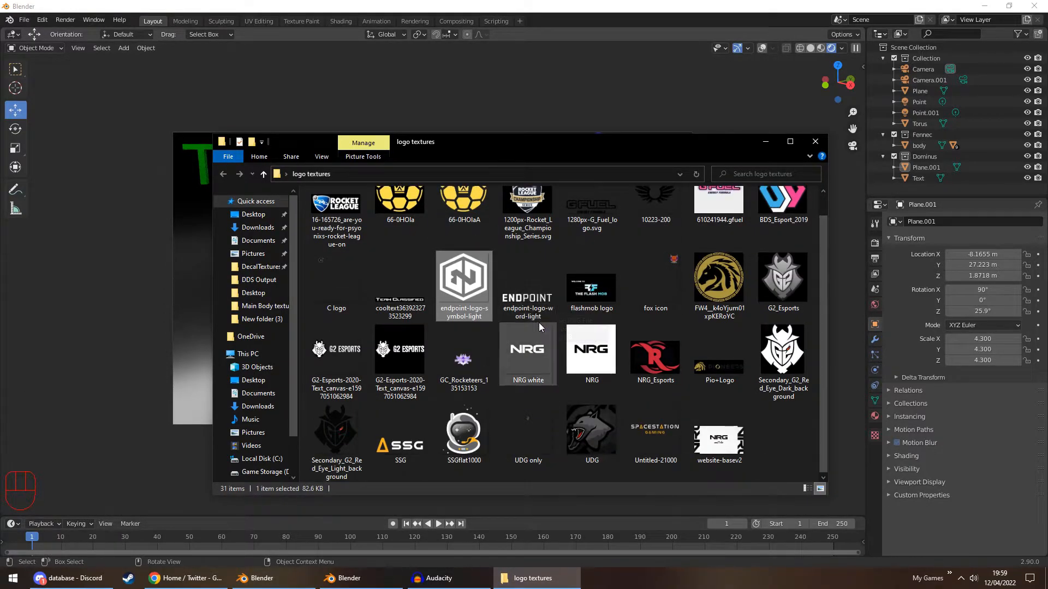
pyautogui.scroll(1, 539, 328)
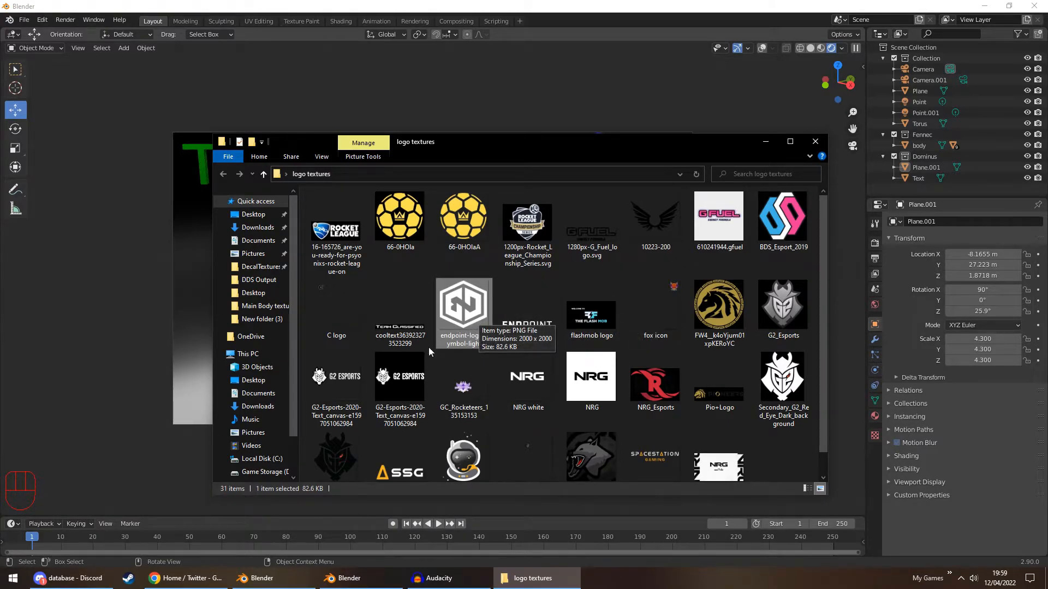
pyautogui.doubleClick(331, 384)
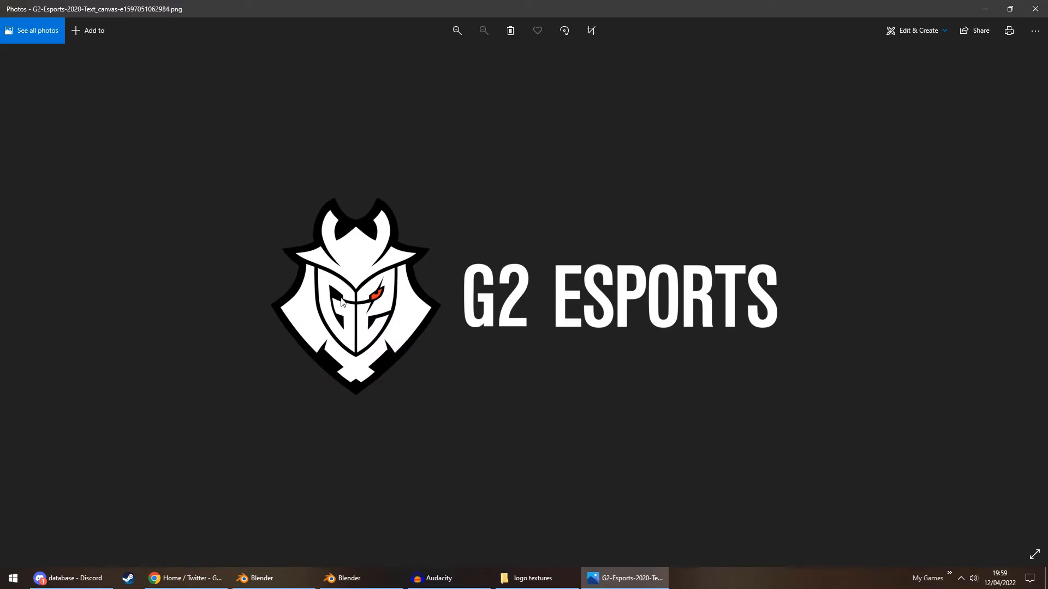
pyautogui.click(1035, 8)
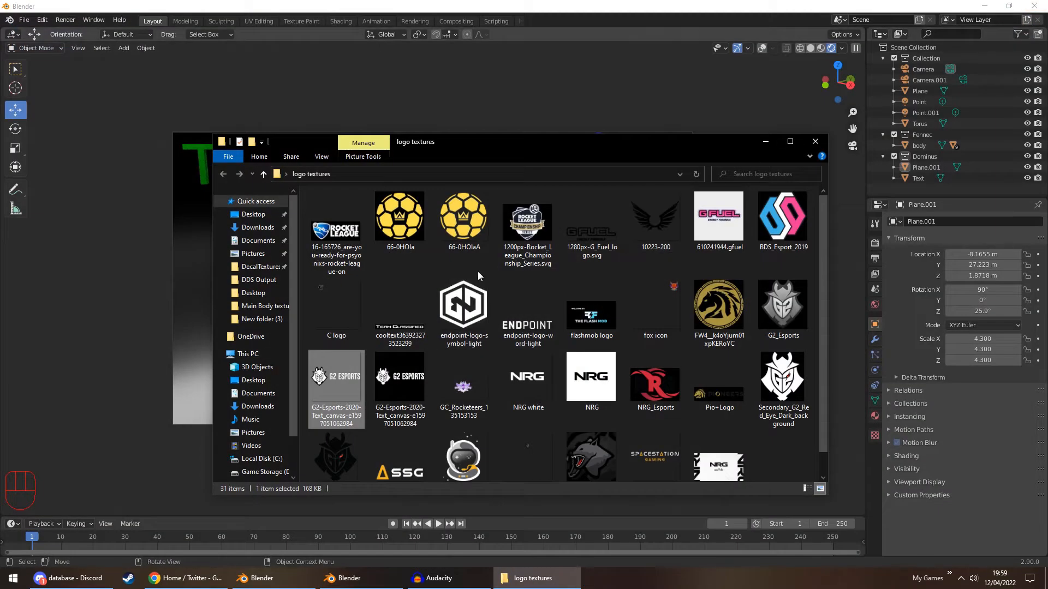
# Step: Return to Blender, switch the viewport to material preview shading, and bring up the logo textures folder
pyautogui.click(770, 38)
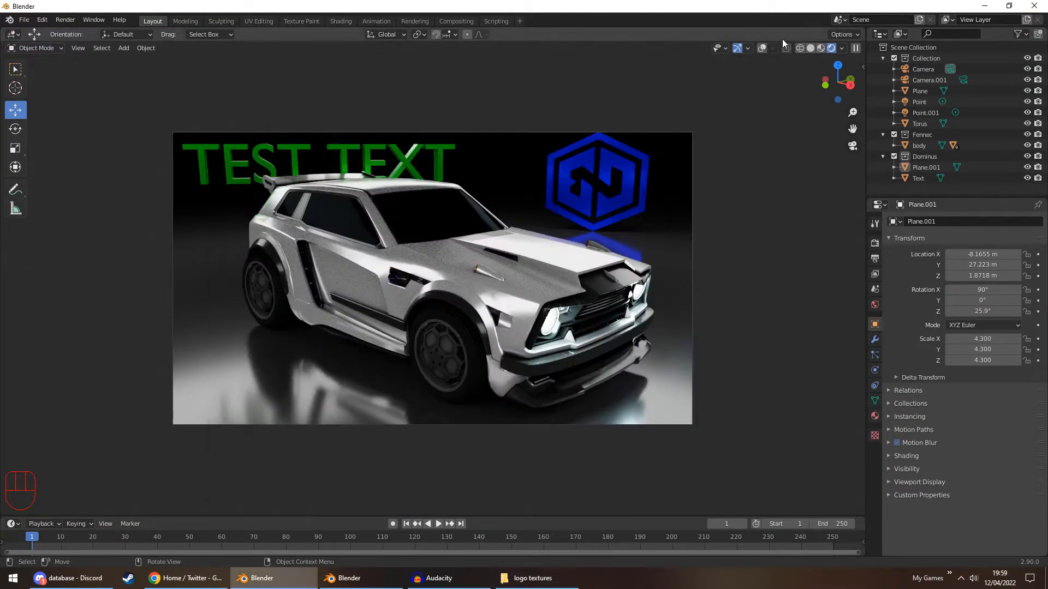
pyautogui.click(819, 48)
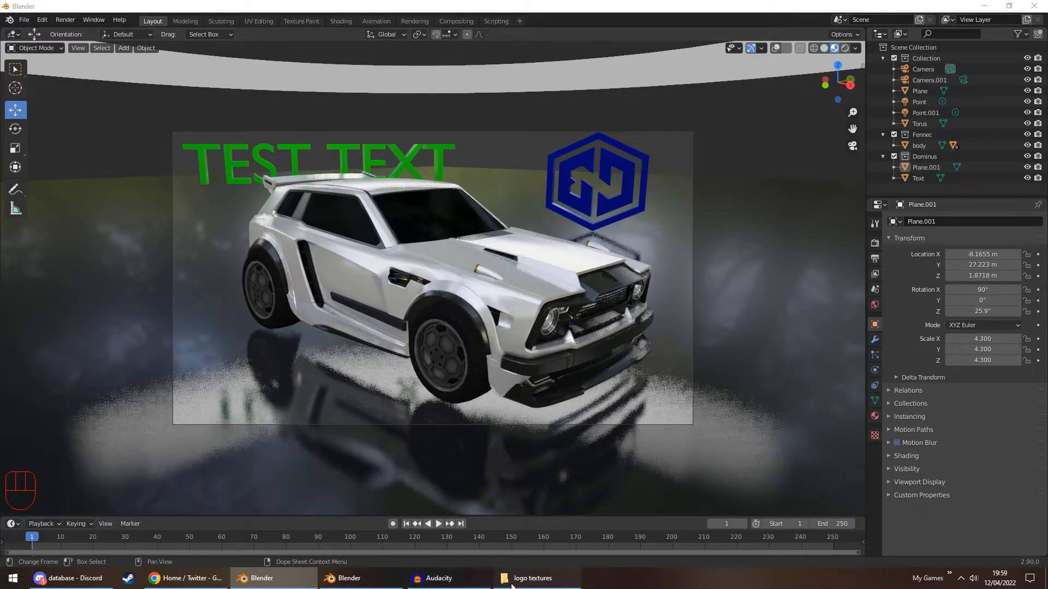
pyautogui.click(530, 578)
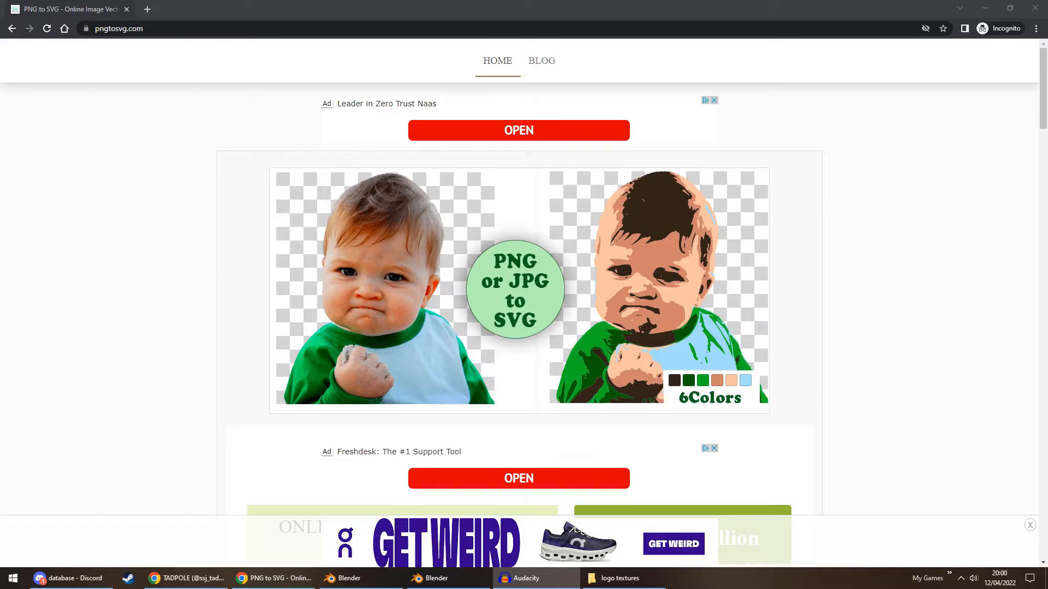
# Step: Load the G2 Esports text logo PNG from the logo textures folder into the pngtosvg.com converter
pyautogui.click(374, 10)
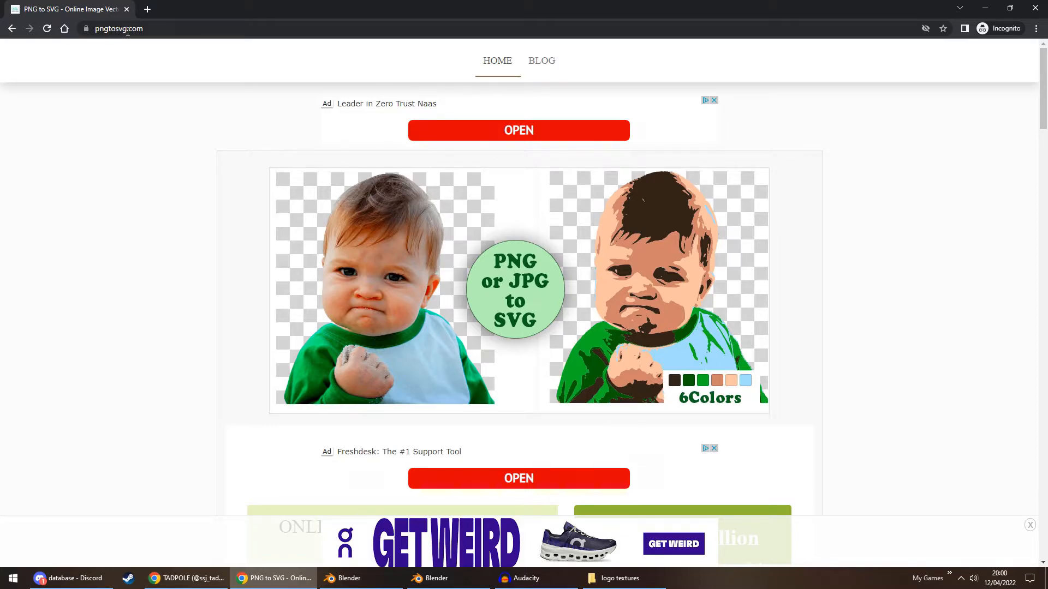
pyautogui.scroll(-10, 230, 187)
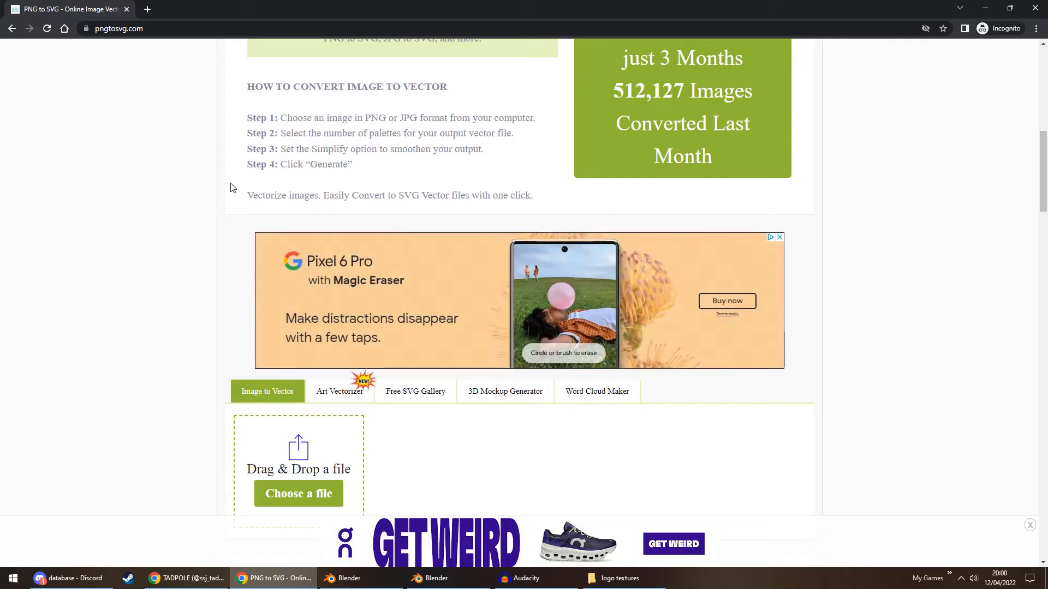
pyautogui.scroll(-3, 231, 187)
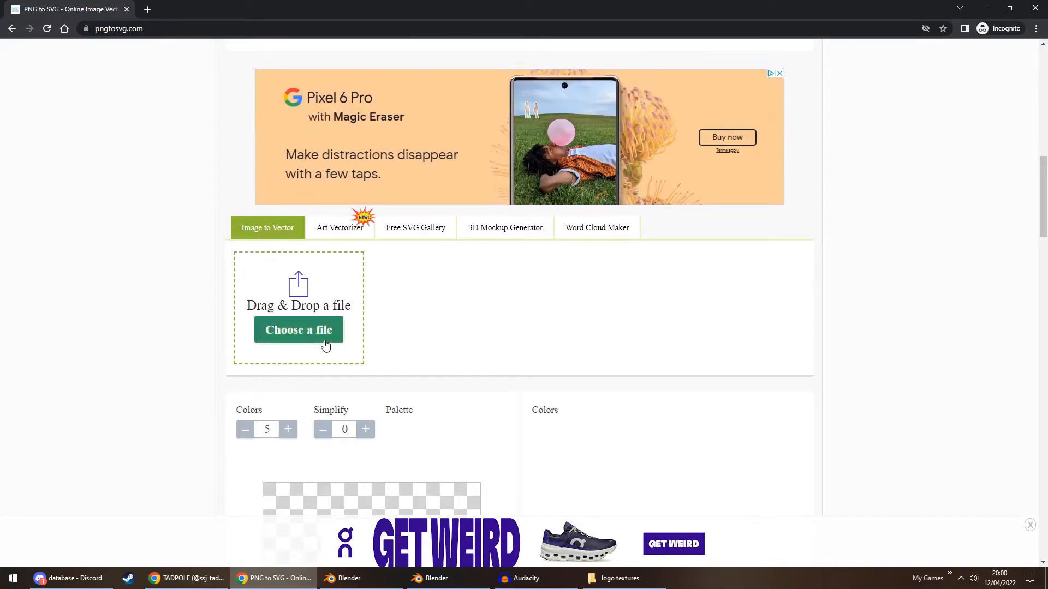
pyautogui.click(620, 578)
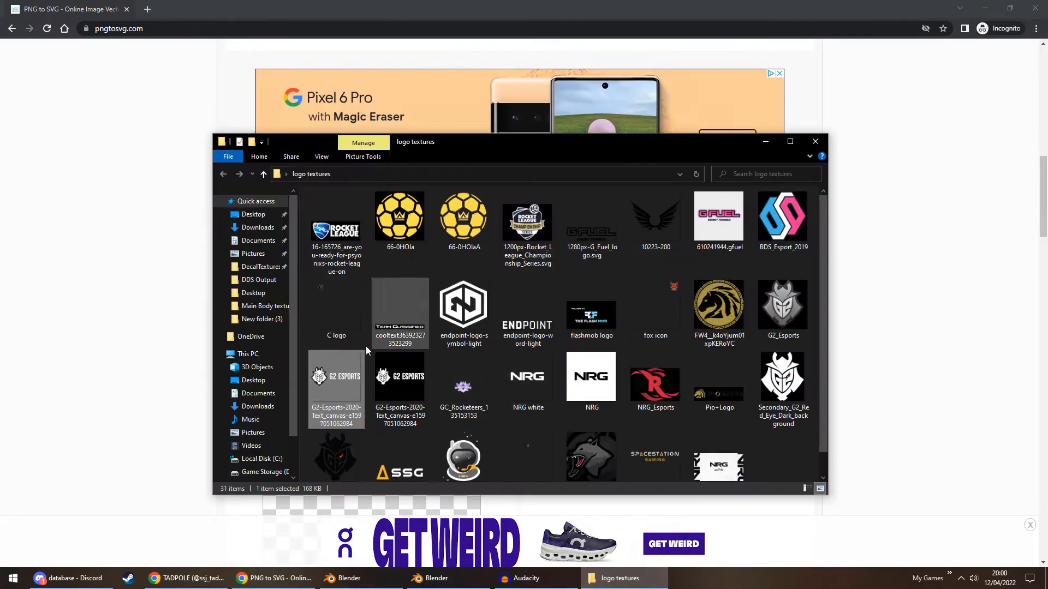
pyautogui.moveTo(326, 378); pyautogui.dragTo(312, 332)
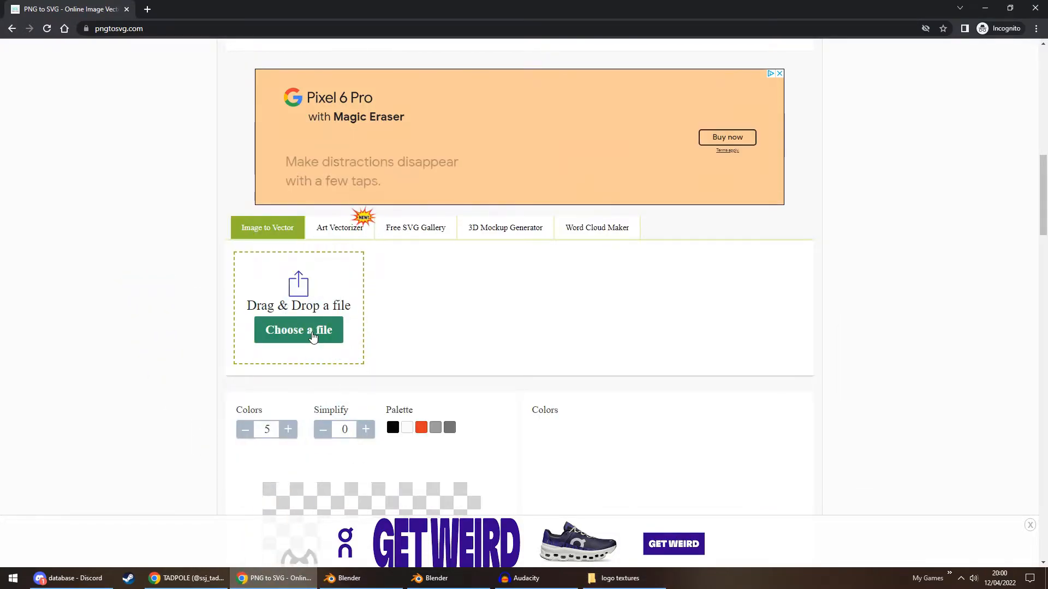
pyautogui.scroll(-5, 312, 334)
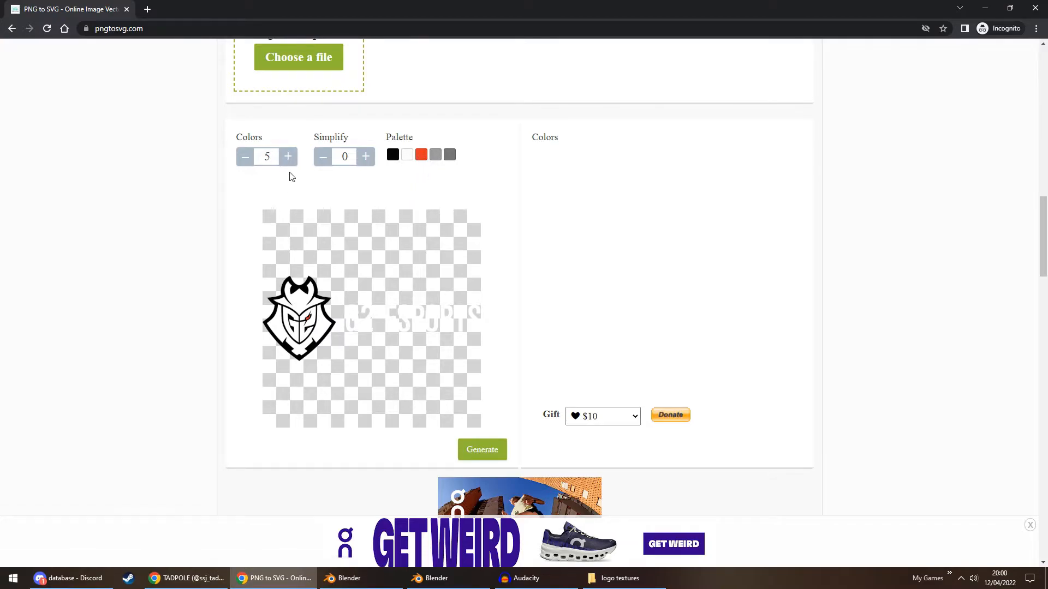
# Step: Try color counts of 2 and 3 in the converter, restore 5, and raise Simplify before resetting it to 0
pyautogui.click(245, 159)
pyautogui.click(245, 158)
pyautogui.click(245, 159)
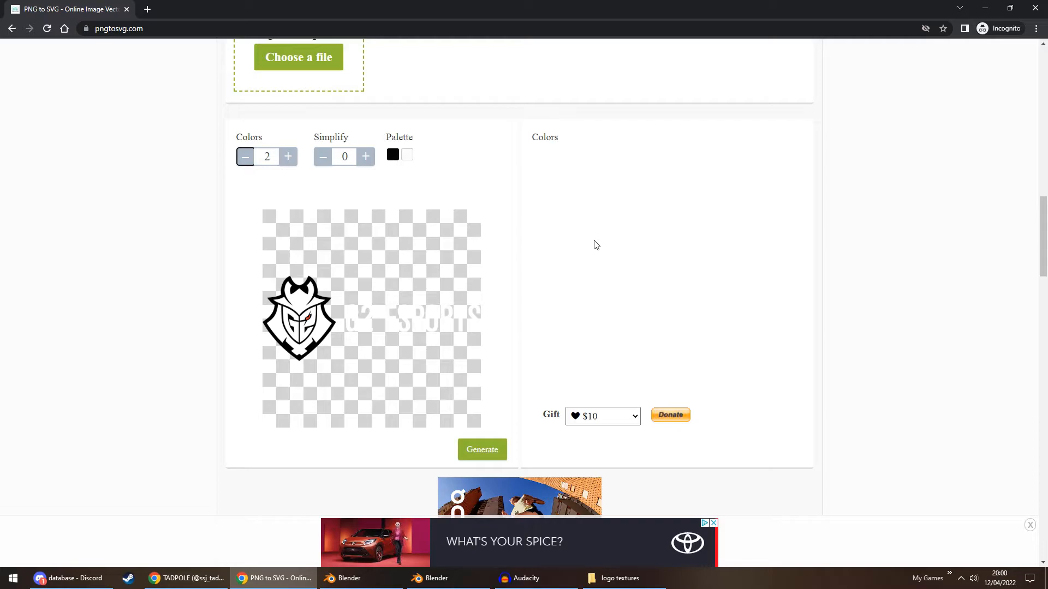
pyautogui.click(288, 158)
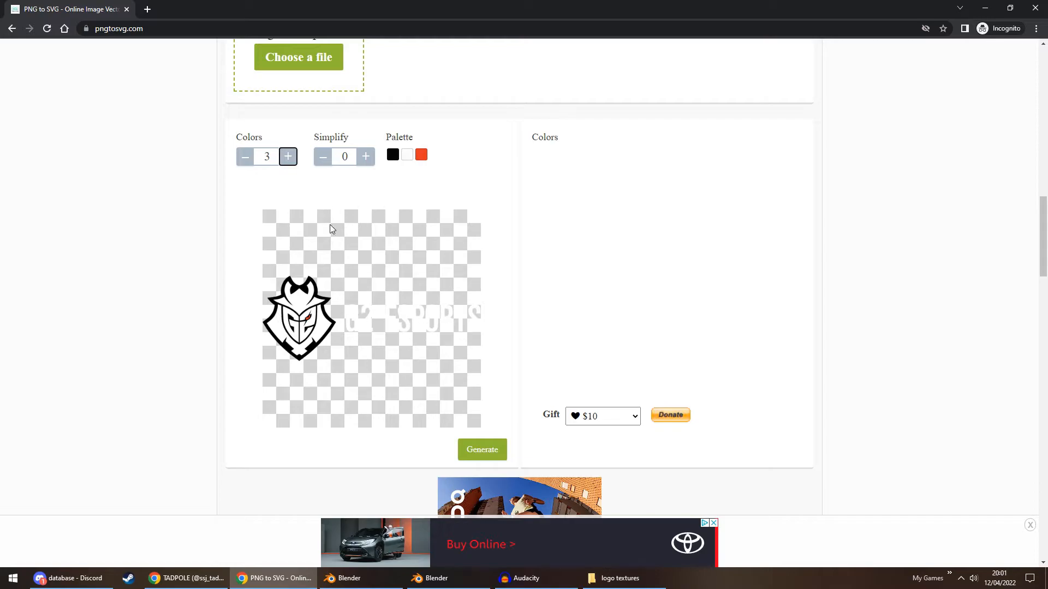
pyautogui.click(288, 158)
pyautogui.click(288, 158)
pyautogui.click(365, 157)
pyautogui.click(320, 158)
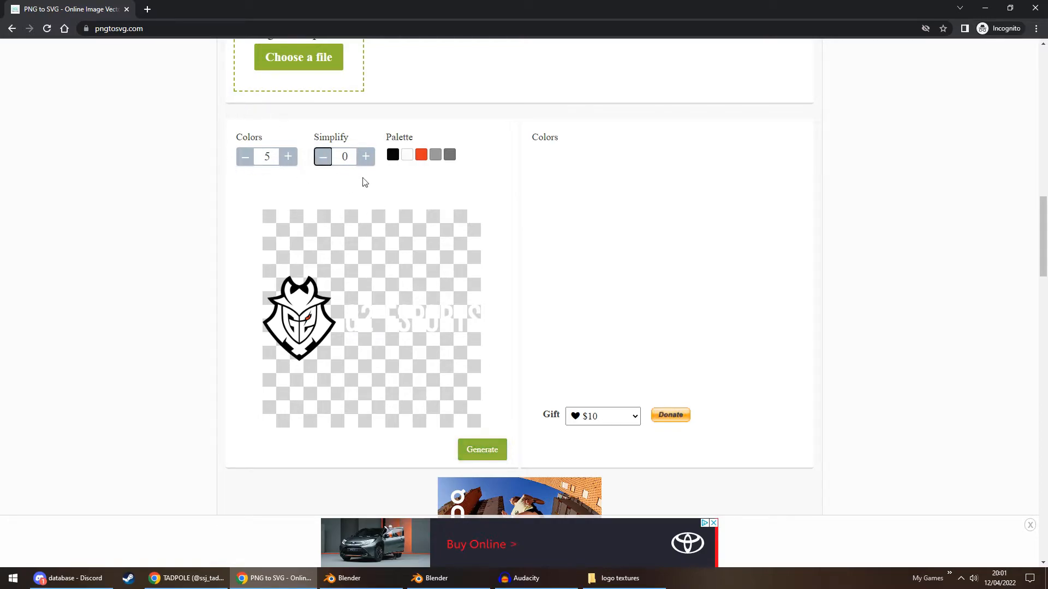
# Step: Generate the vector version of the G2 Esports logo and download it as an SVG
pyautogui.click(483, 453)
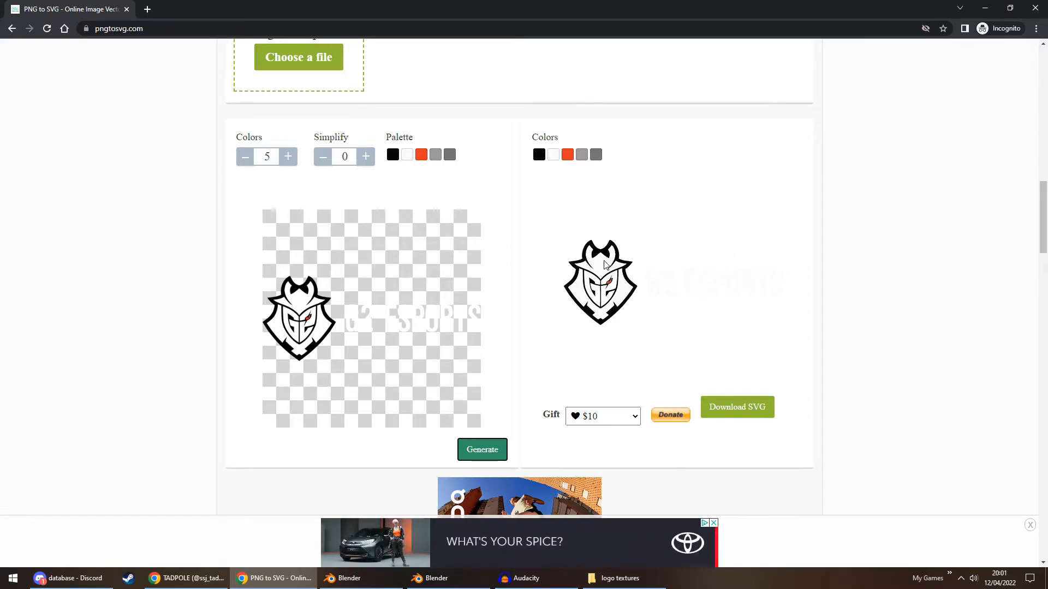
pyautogui.click(744, 412)
# Step: Find the image2vector file in the Downloads folder, open it for a check, and close it
pyautogui.click(13, 578)
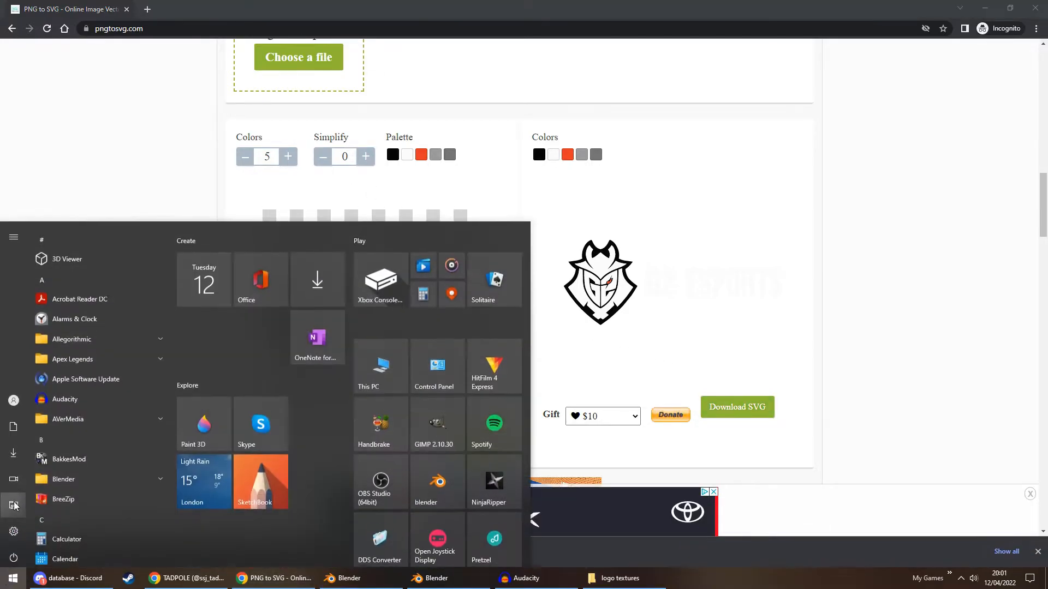
pyautogui.click(13, 454)
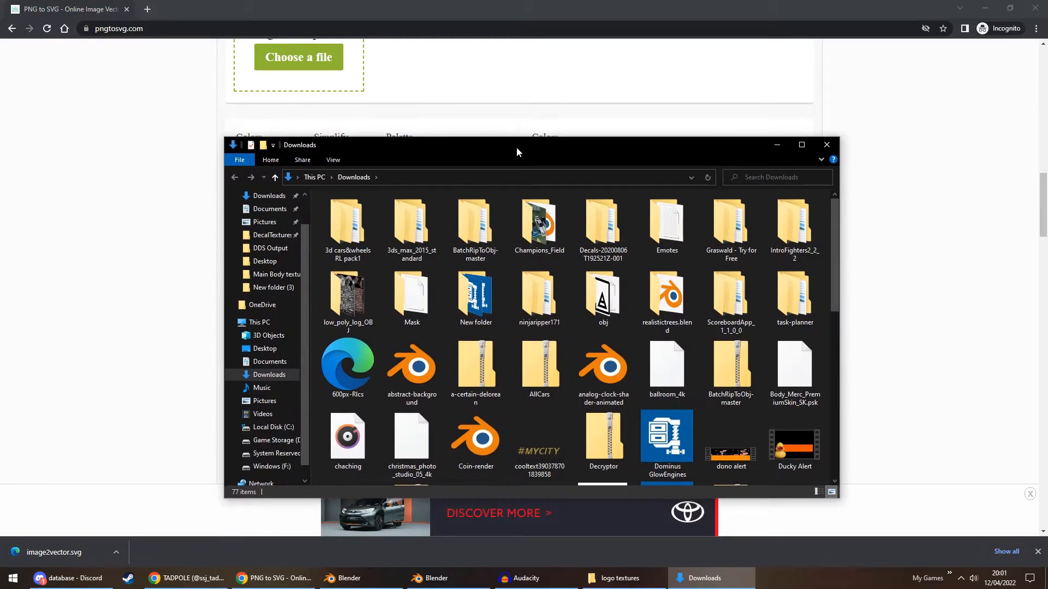
pyautogui.scroll(-5, 607, 321)
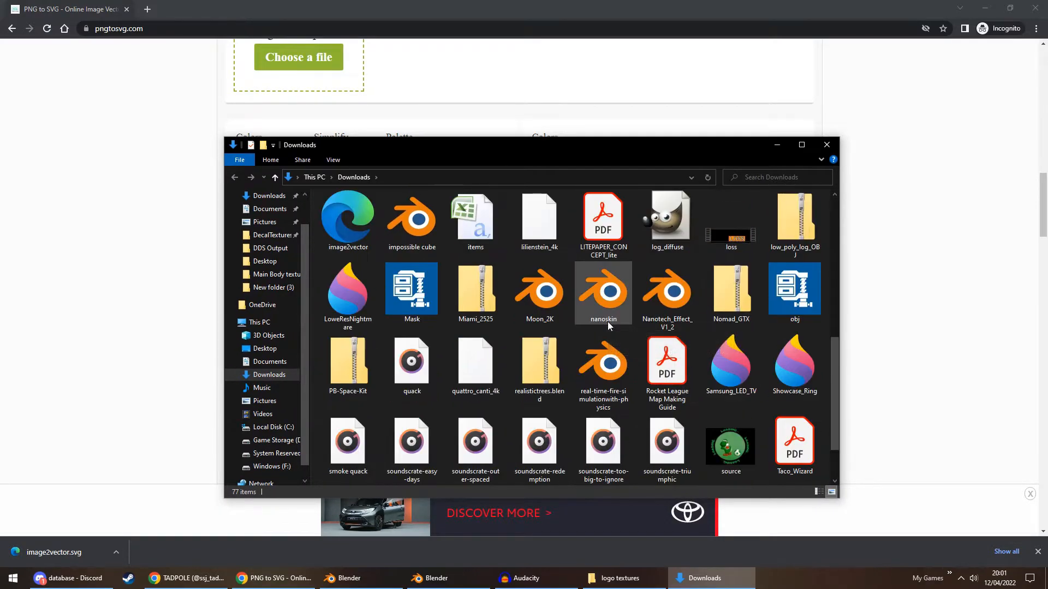
pyautogui.doubleClick(352, 225)
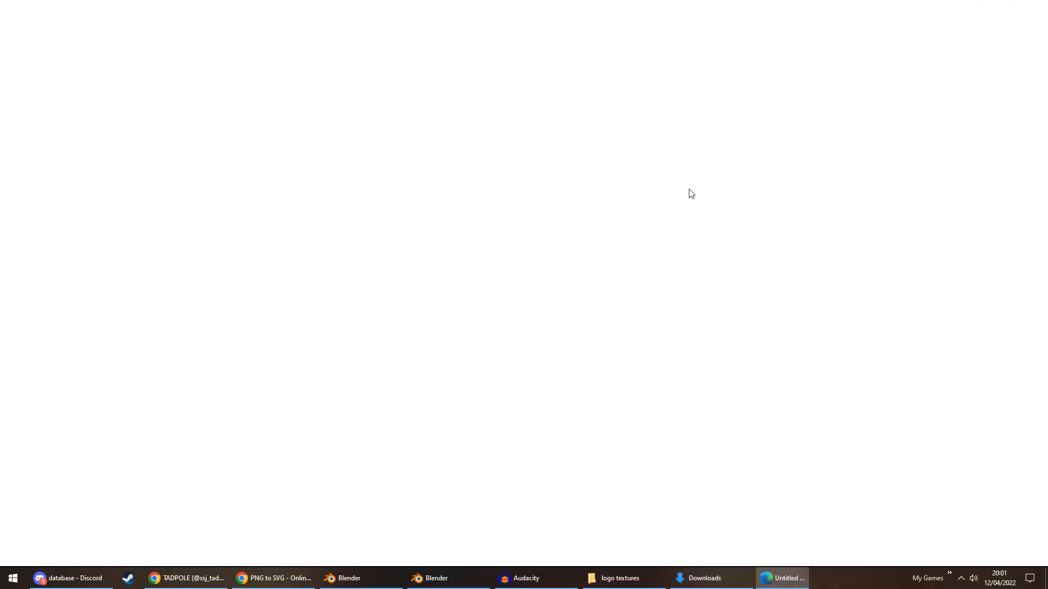
pyautogui.click(1043, 4)
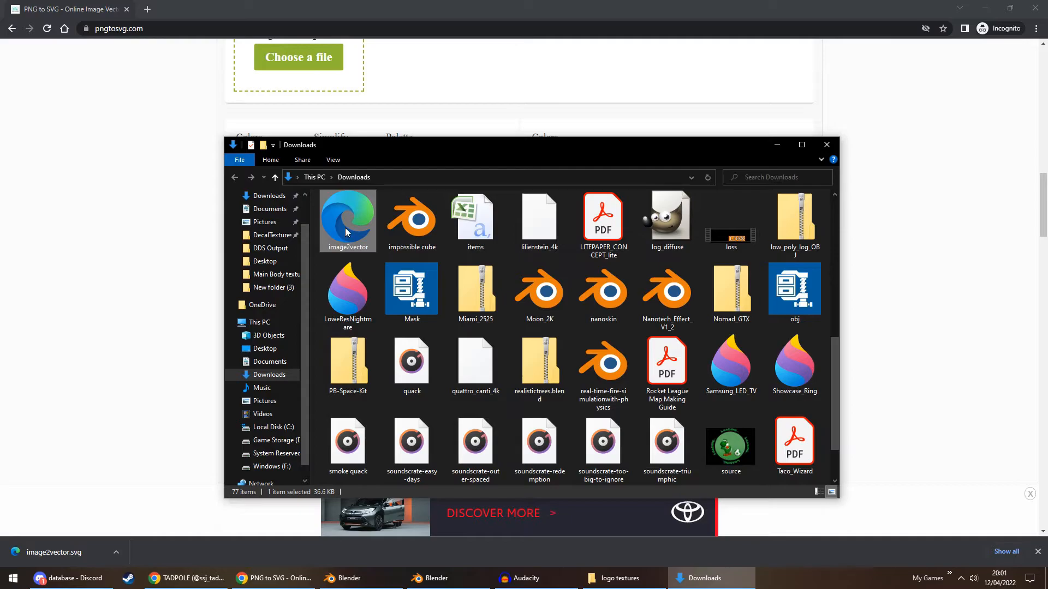
# Step: Switch to Blender and import image2vector.svg from the Downloads folder as Scalable Vector Graphics
pyautogui.click(409, 586)
pyautogui.click(349, 577)
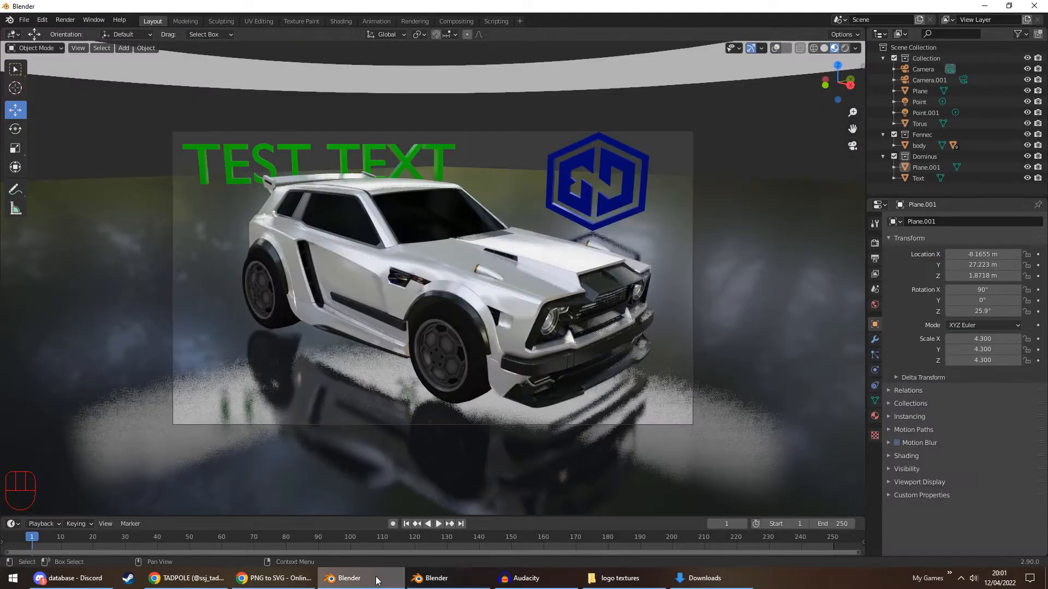
pyautogui.click(23, 19)
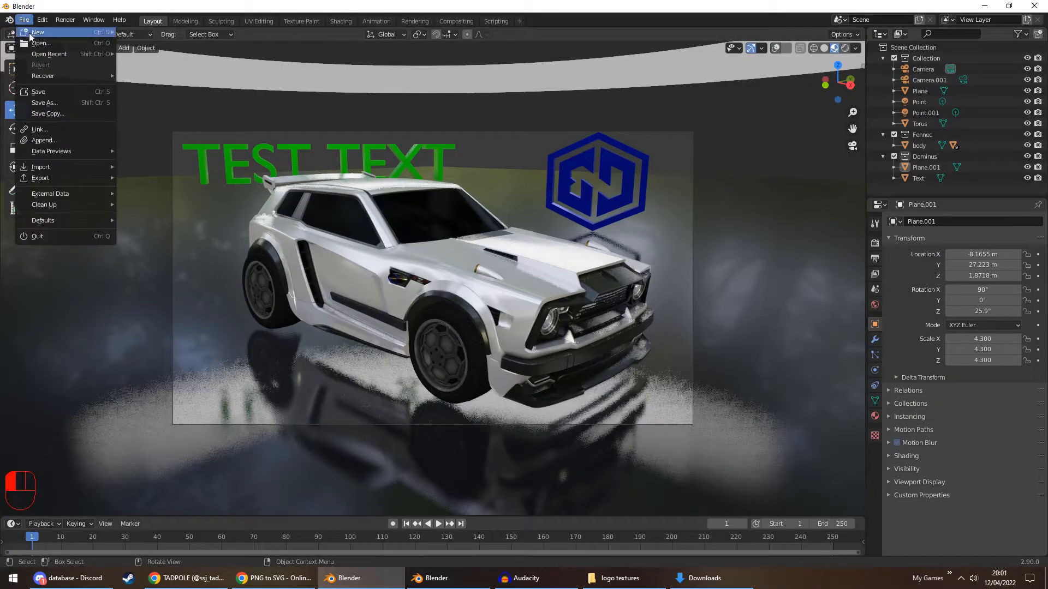
pyautogui.moveTo(52, 168)
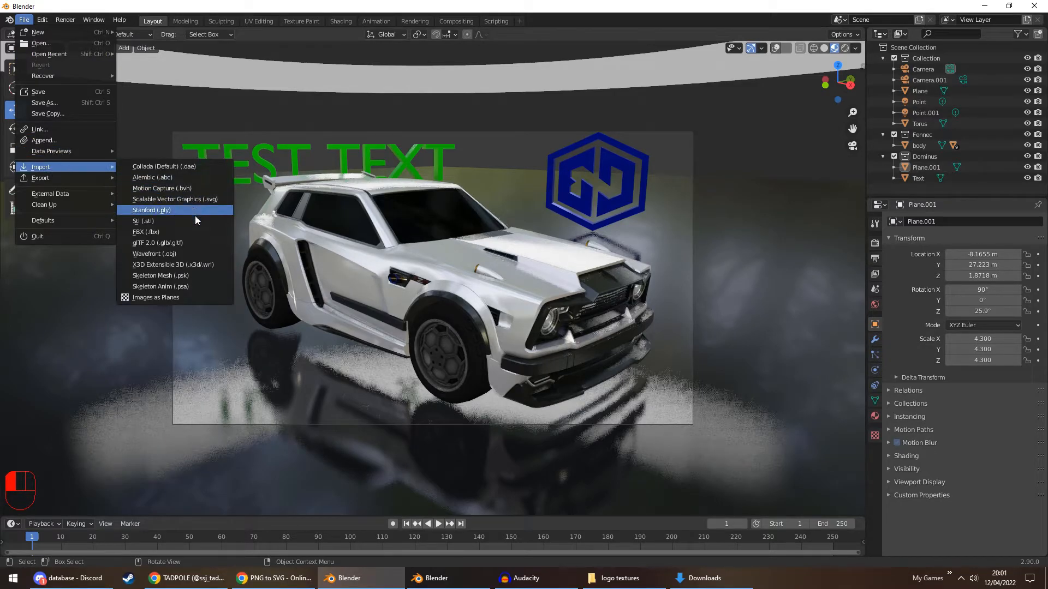
pyautogui.click(187, 198)
pyautogui.click(273, 271)
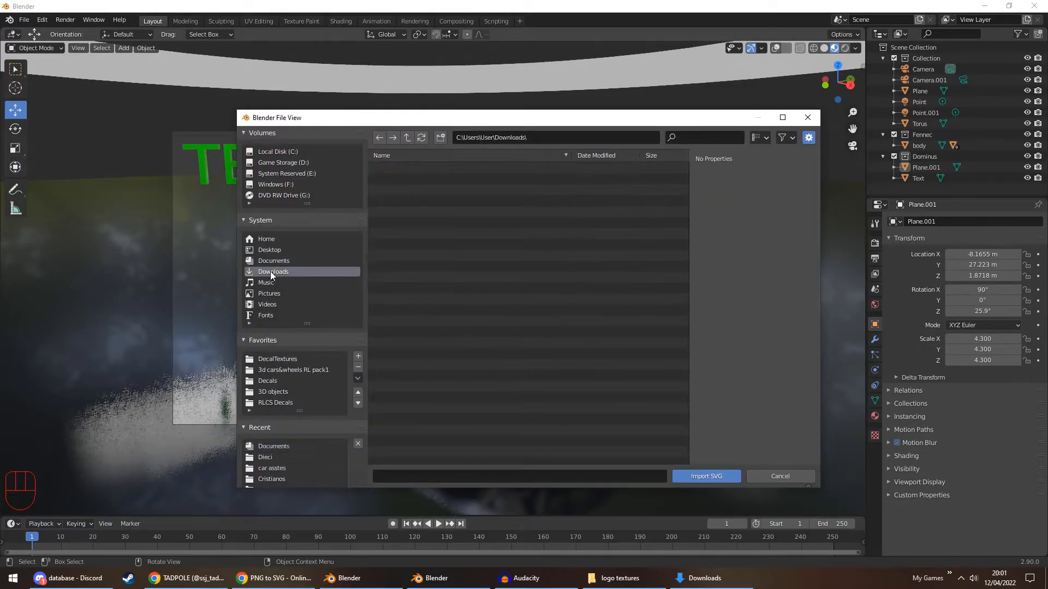
pyautogui.doubleClick(430, 351)
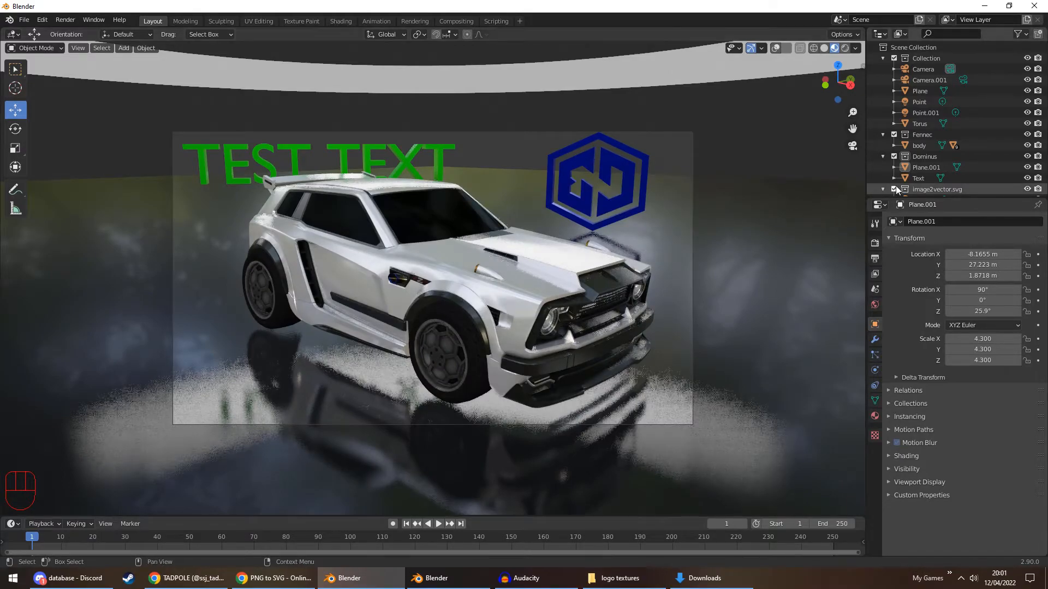
# Step: Select the first curve, path0, in the imported SVG's collection and inspect its location around the car
pyautogui.scroll(-3, 895, 185)
pyautogui.click(935, 132)
pyautogui.click(932, 143)
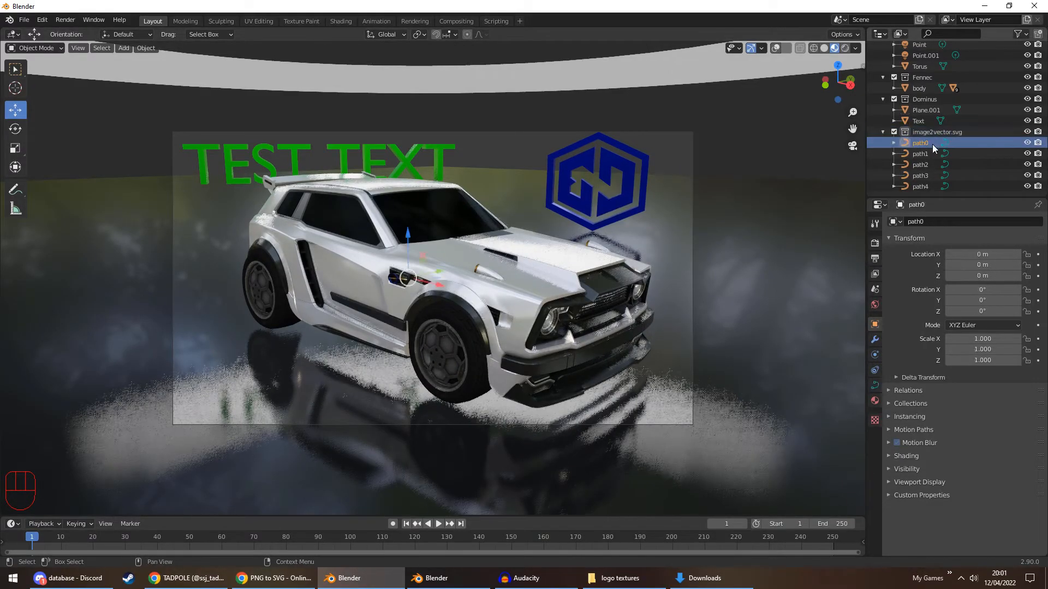
pyautogui.moveTo(611, 237); pyautogui.dragTo(557, 291, button='middle')
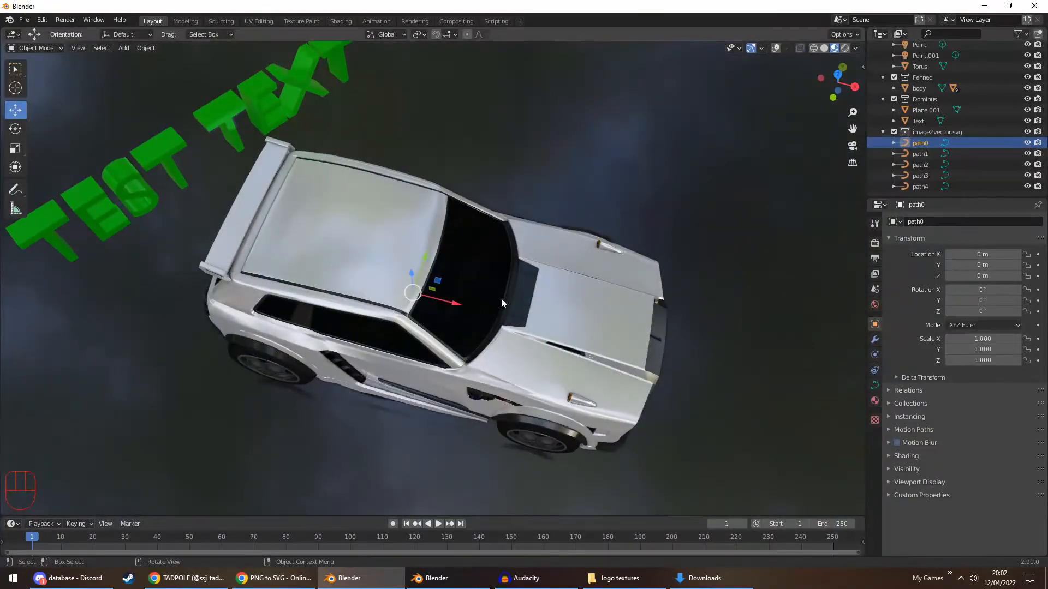
pyautogui.moveTo(457, 301); pyautogui.dragTo(447, 266, button='middle')
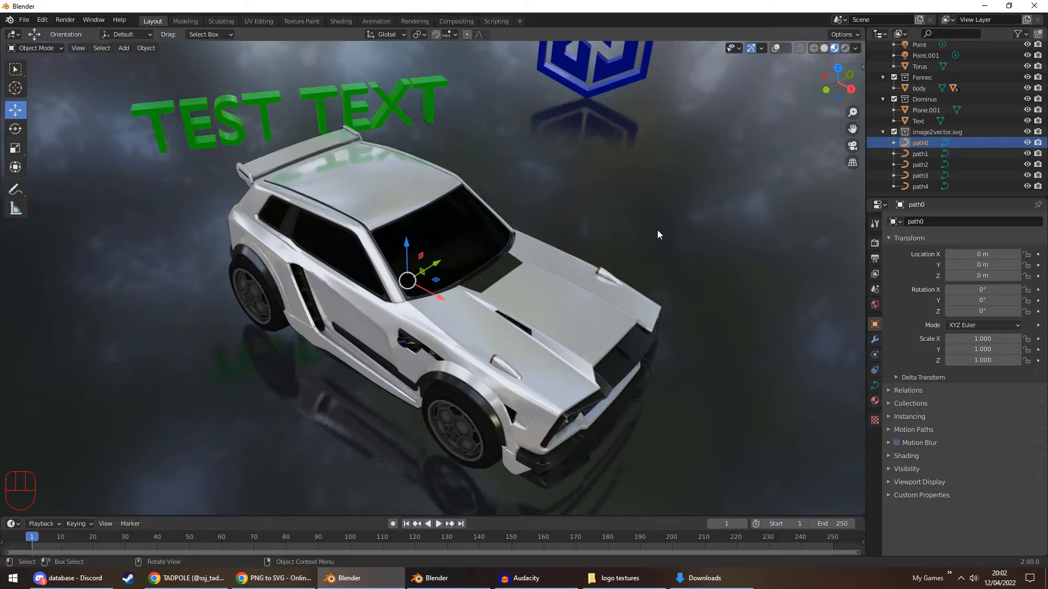
# Step: Delete the image2vector.svg collection from the scene without its hierarchy
pyautogui.click(929, 133)
pyautogui.rightClick(929, 133)
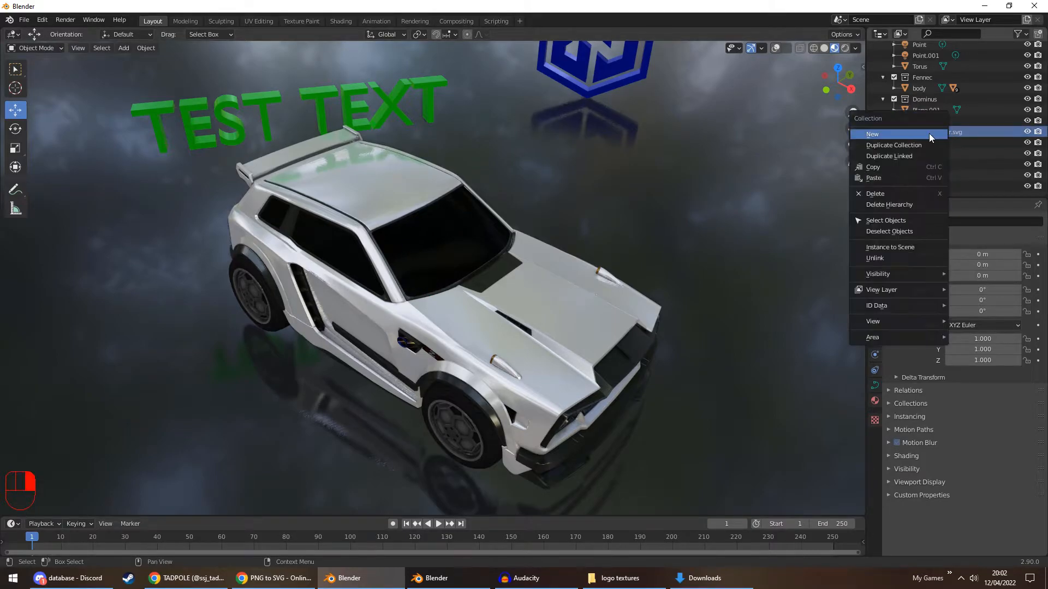
pyautogui.click(883, 193)
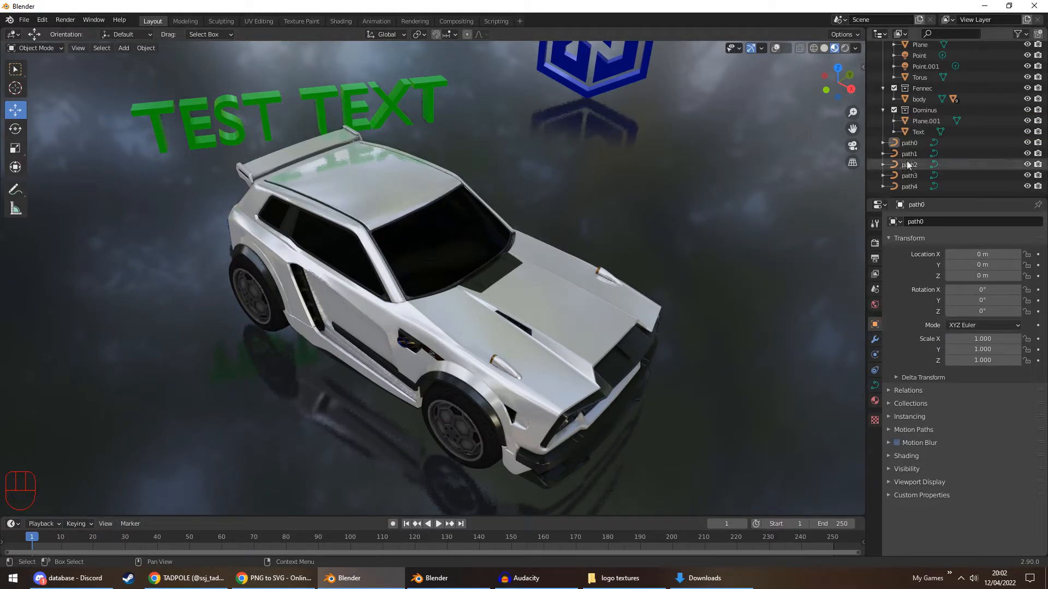
# Step: Delete the leftover curves path0 through path4 from the car scene
pyautogui.keyDown('shift'); pyautogui.click(909, 187); pyautogui.keyUp('shift')
pyautogui.press('Delete')
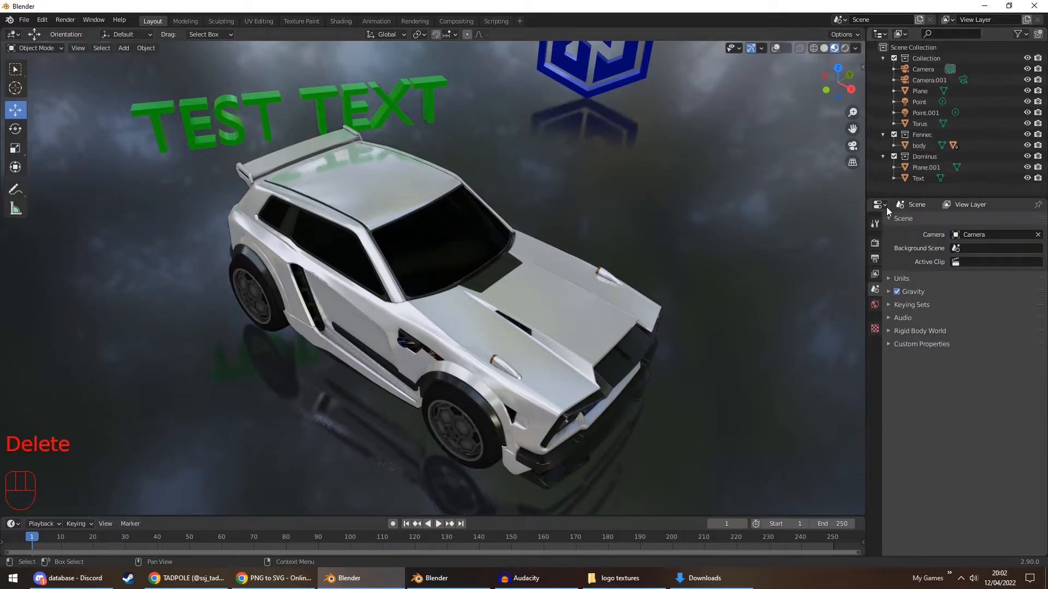
# Step: Switch to the other Blender window and hide the plane carrying the hexagonal logo
pyautogui.click(436, 578)
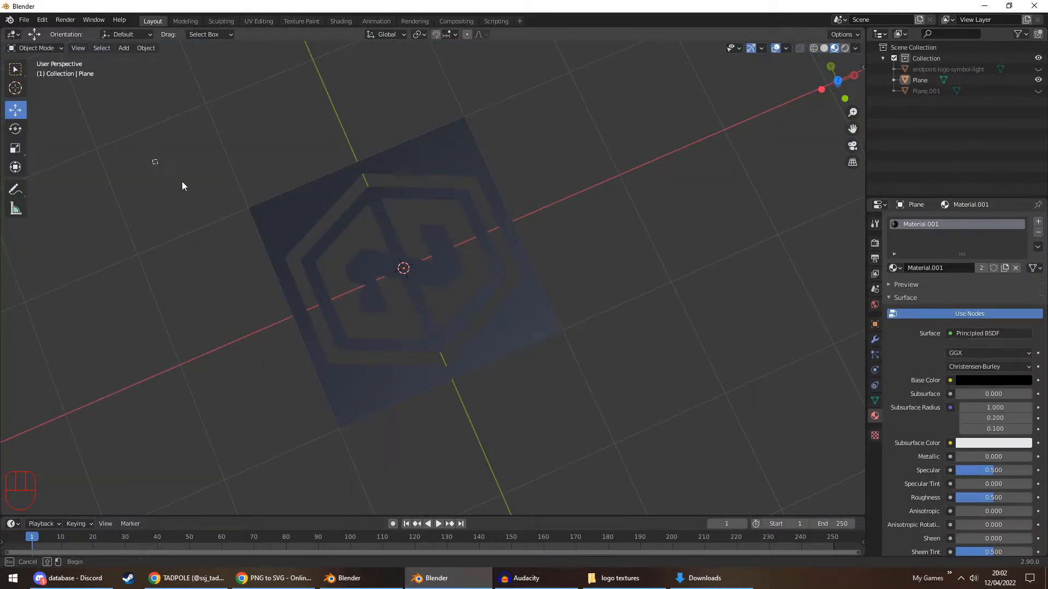
pyautogui.moveTo(164, 171); pyautogui.dragTo(628, 405)
pyautogui.press('h')
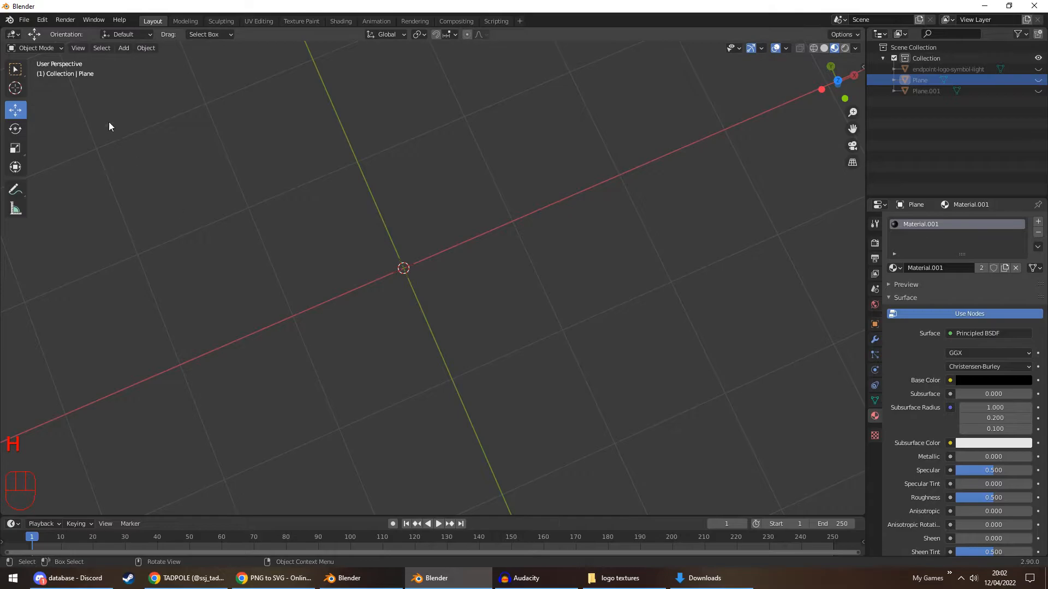
# Step: Import image2vector.svg from the Downloads folder as Scalable Vector Graphics
pyautogui.moveTo(70, 166)
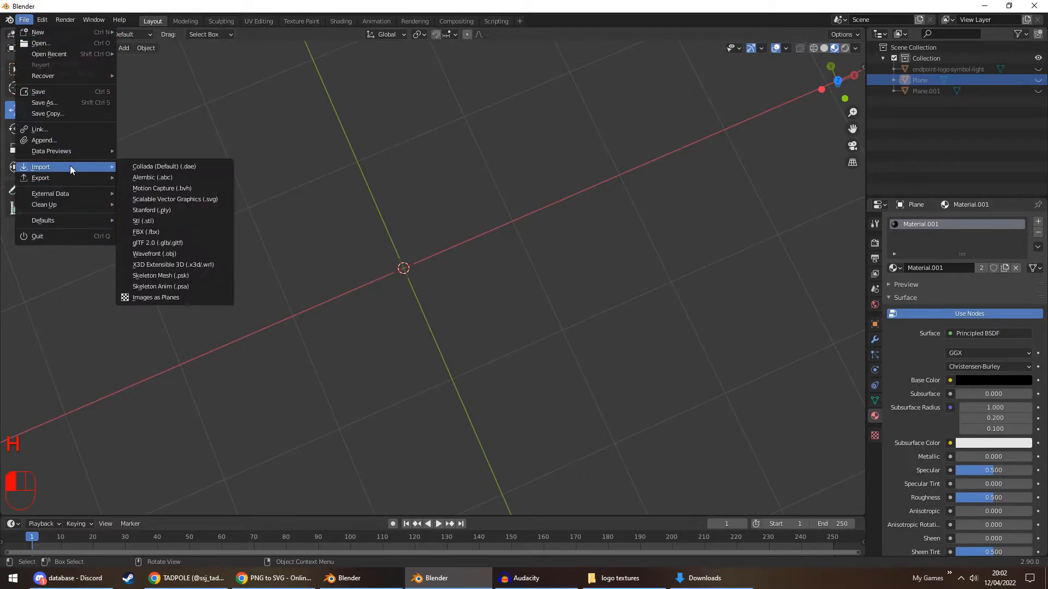
pyautogui.click(185, 201)
pyautogui.click(293, 271)
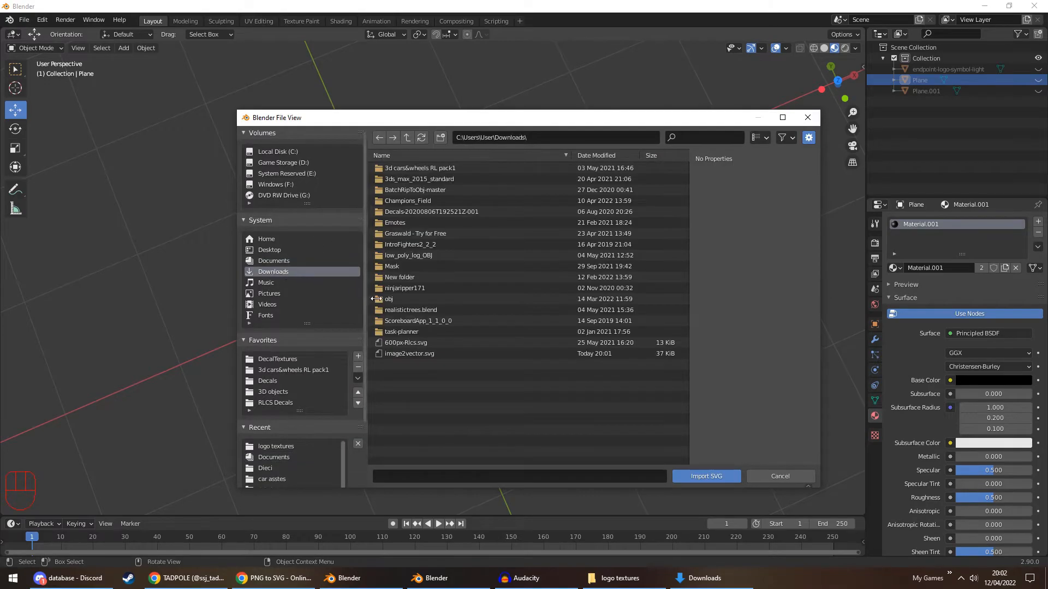
pyautogui.doubleClick(406, 352)
pyautogui.scroll(10, 424, 286)
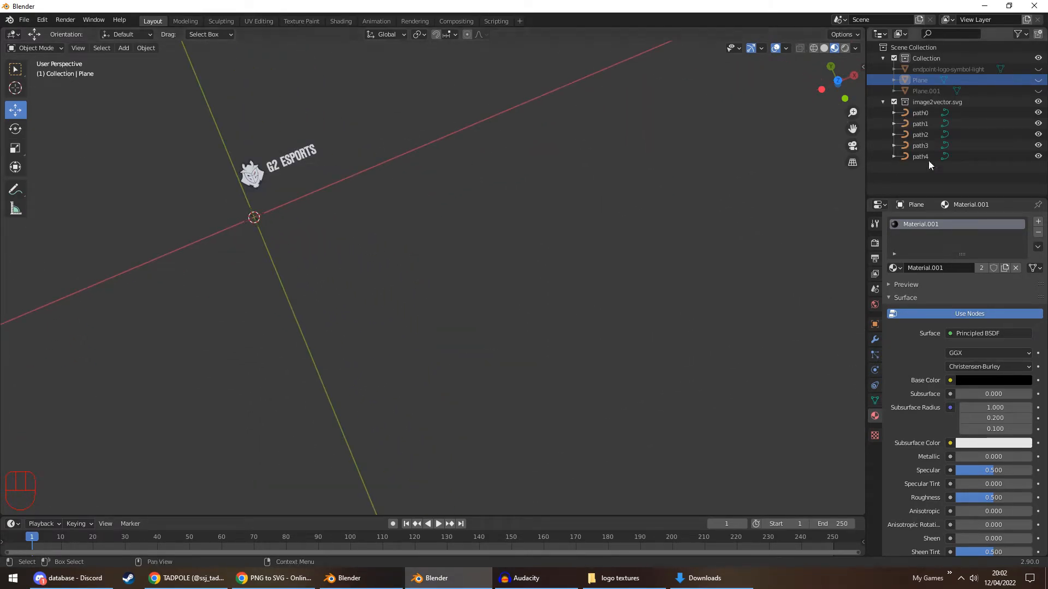
# Step: Try moving the G2 Esports logo's curves apart, path1 along X and the darker pieces along Y
pyautogui.click(268, 159)
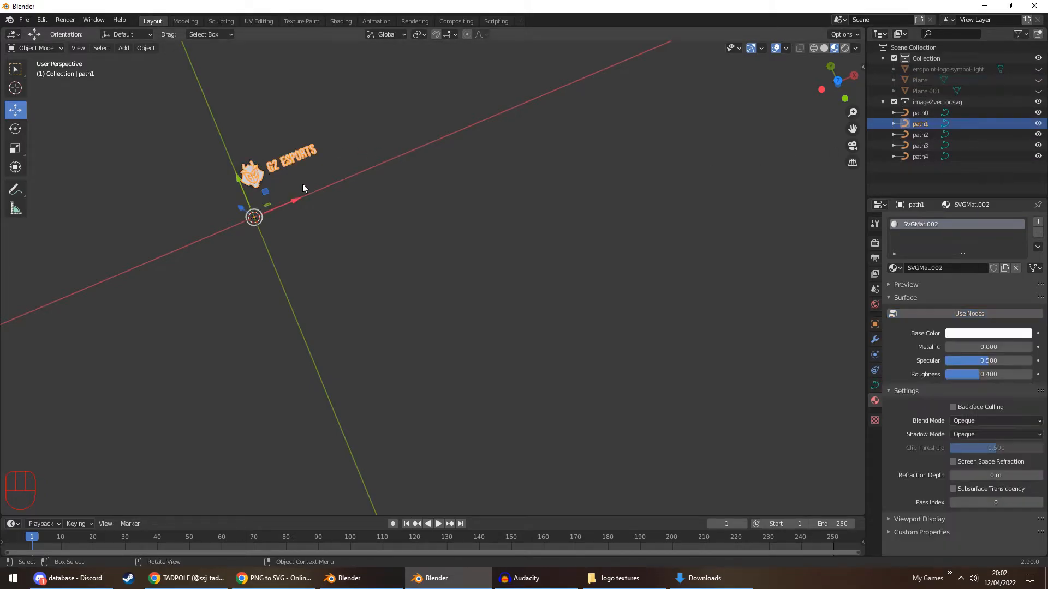
pyautogui.moveTo(296, 202); pyautogui.dragTo(484, 194)
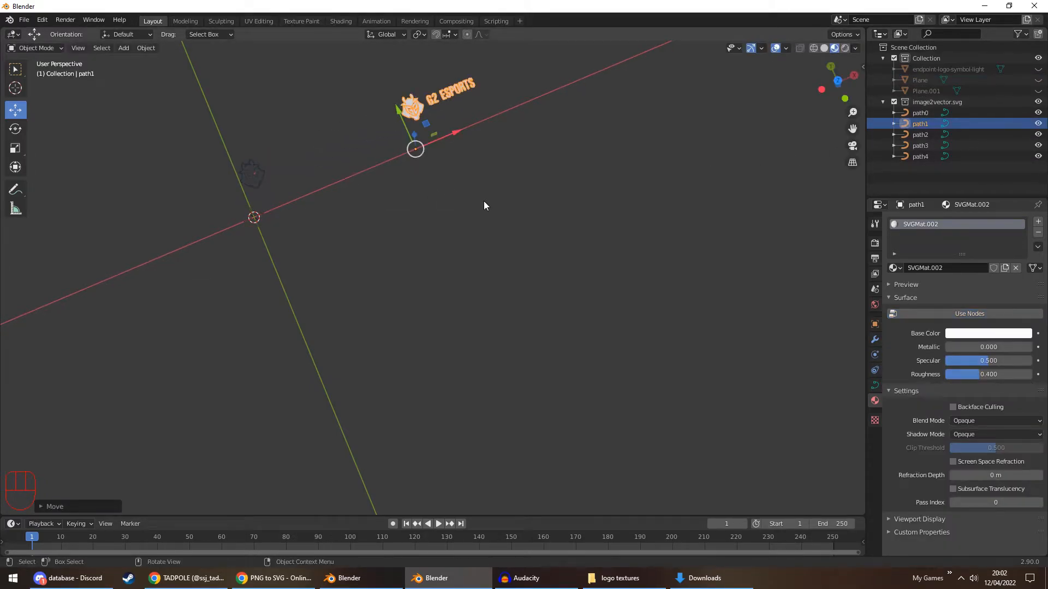
pyautogui.click(250, 170)
pyautogui.click(251, 172)
pyautogui.moveTo(237, 178); pyautogui.dragTo(305, 344)
pyautogui.click(263, 175)
pyautogui.moveTo(238, 179); pyautogui.dragTo(325, 251)
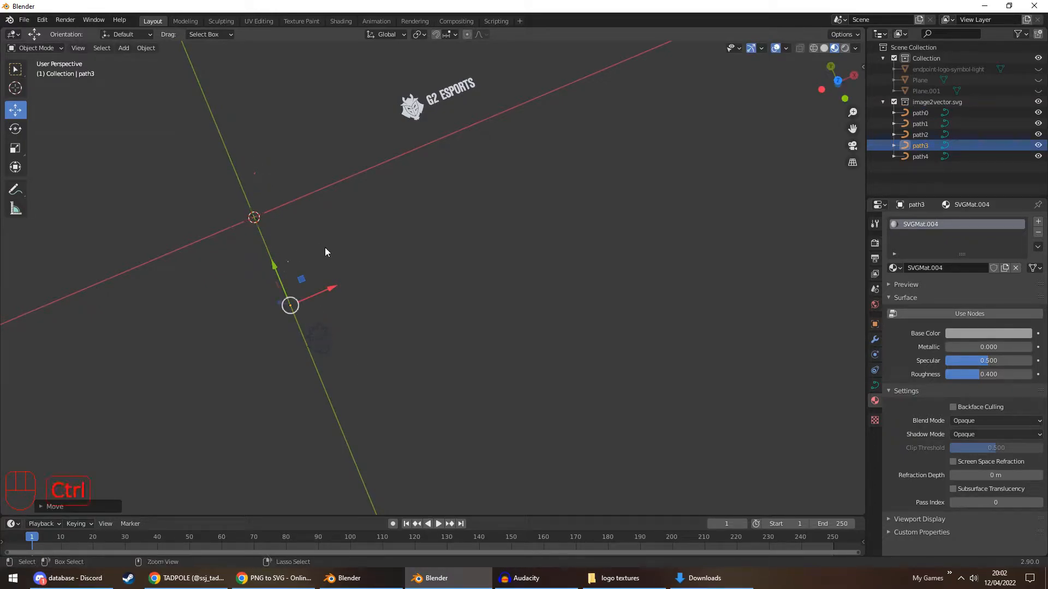
# Step: Undo the separate moves of the logo curves
pyautogui.hotkey('ctrl', 'z')
pyautogui.hotkey('ctrl', 'z')
pyautogui.hotkey('ctrl', 'z')
pyautogui.hotkey('ctrl', 'z')
pyautogui.hotkey('ctrl', 'z')
pyautogui.hotkey('ctrl', 'z')
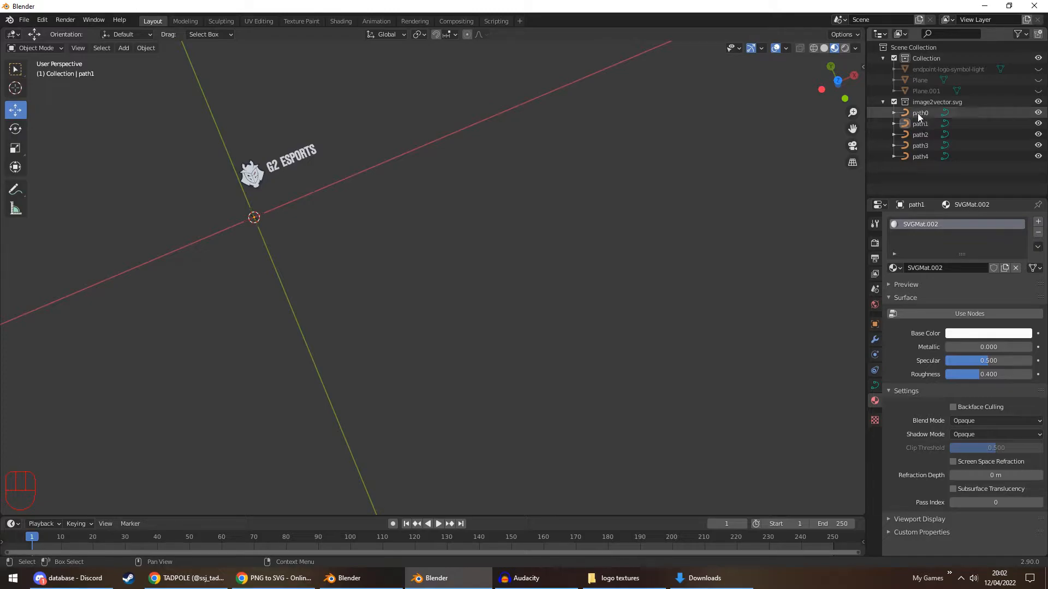
# Step: Select path0 and path1 in turn to check which parts of the G2 Esports logo they form
pyautogui.click(920, 113)
pyautogui.click(342, 186)
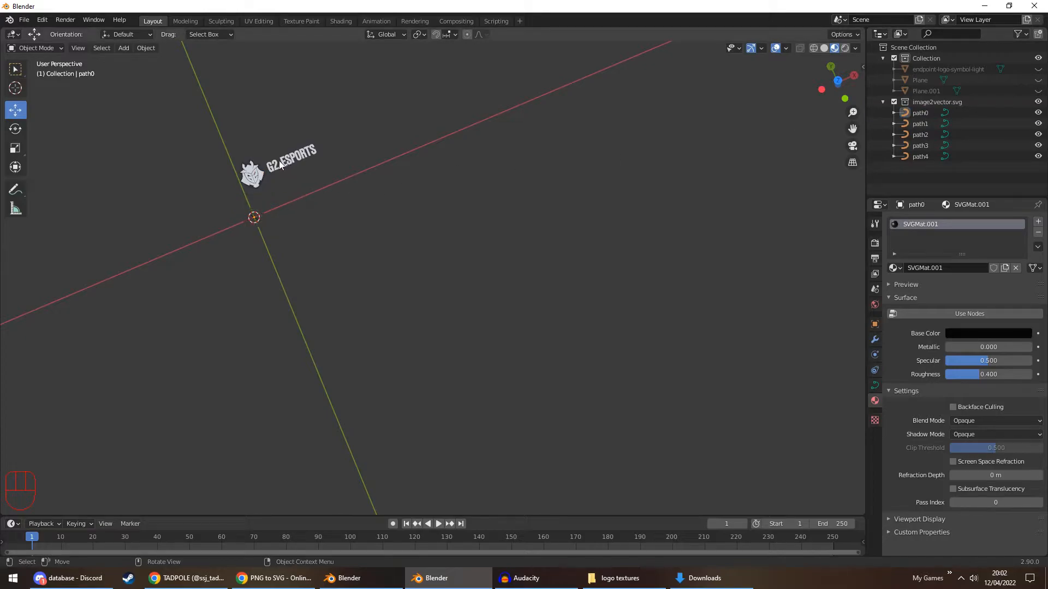
pyautogui.click(312, 154)
pyautogui.click(345, 192)
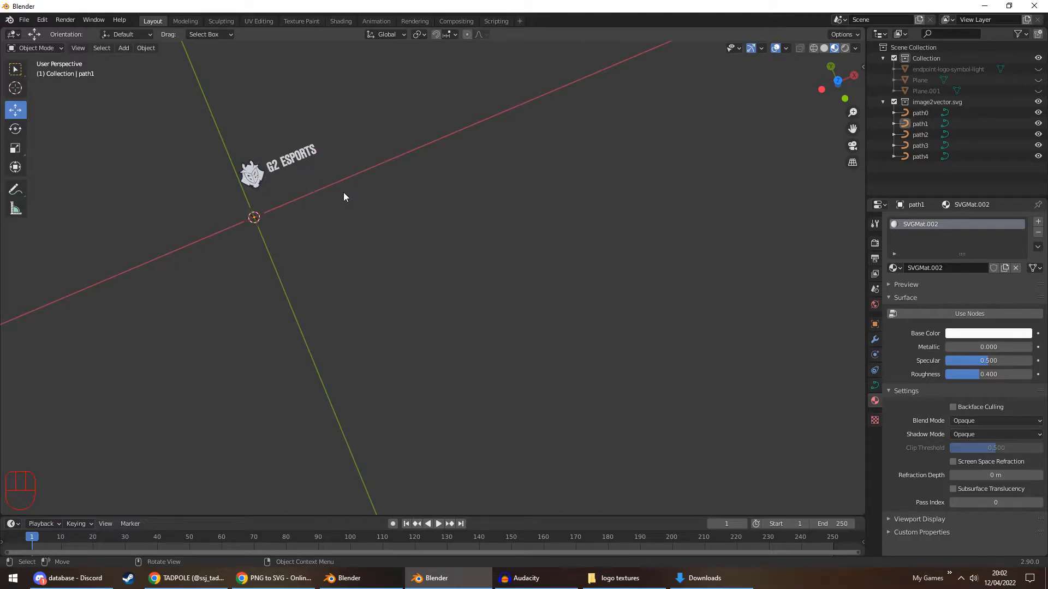
pyautogui.click(310, 154)
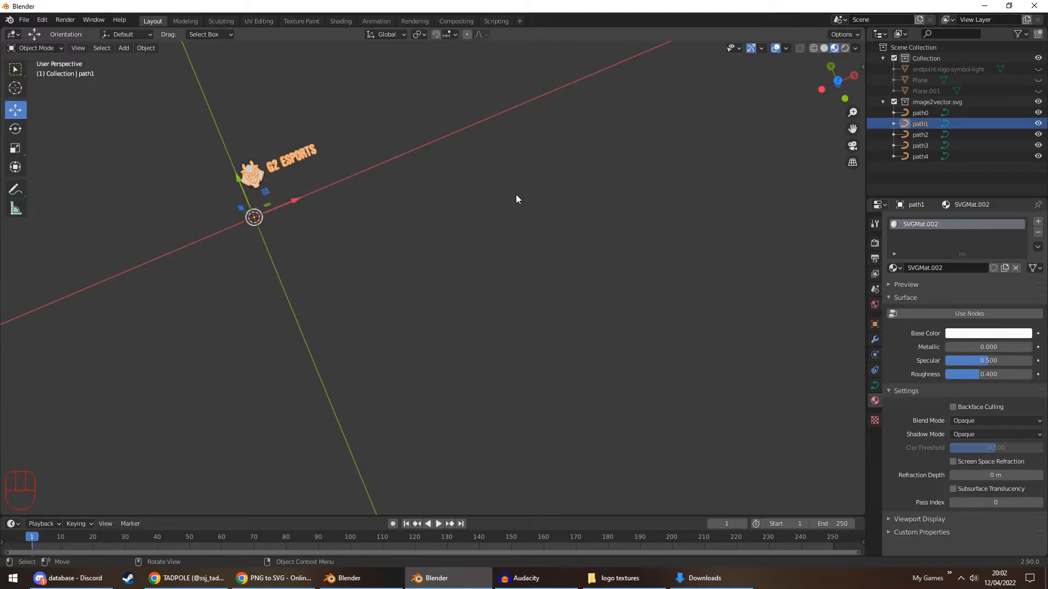
pyautogui.click(460, 185)
pyautogui.click(297, 156)
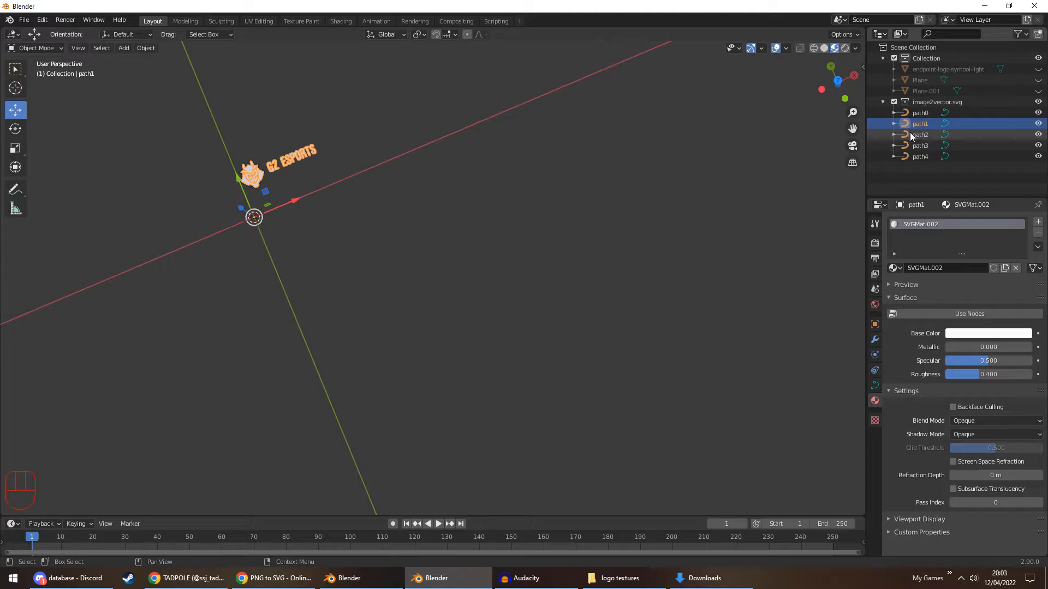
# Step: Parent the curves path0, path2, path3 and path4 to path1
pyautogui.click(924, 156)
pyautogui.keyDown('shift'); pyautogui.click(924, 134); pyautogui.keyUp('shift')
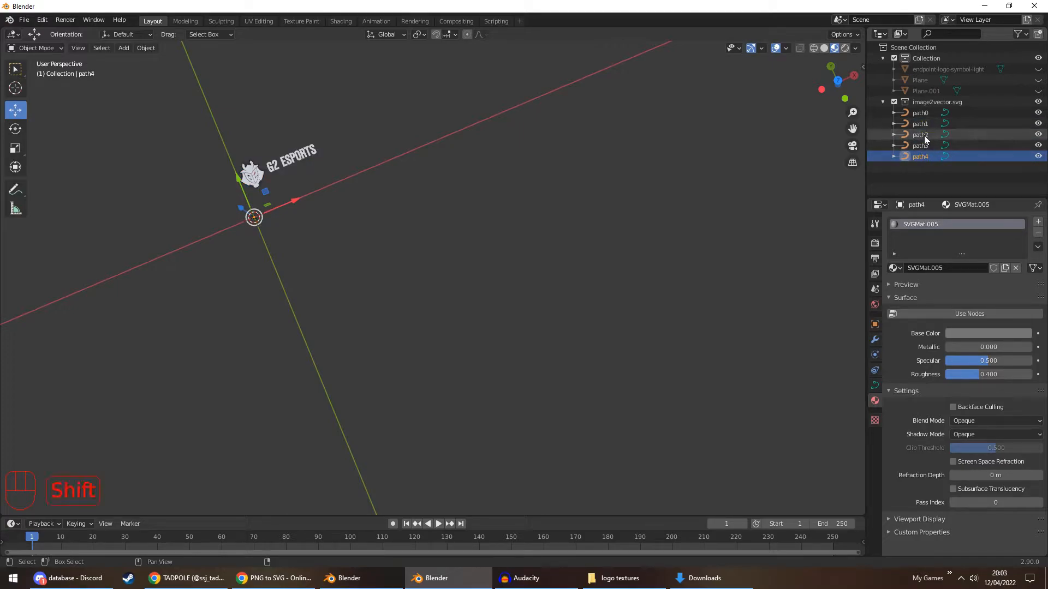
pyautogui.keyDown('ctrl'); pyautogui.click(919, 114); pyautogui.keyUp('ctrl')
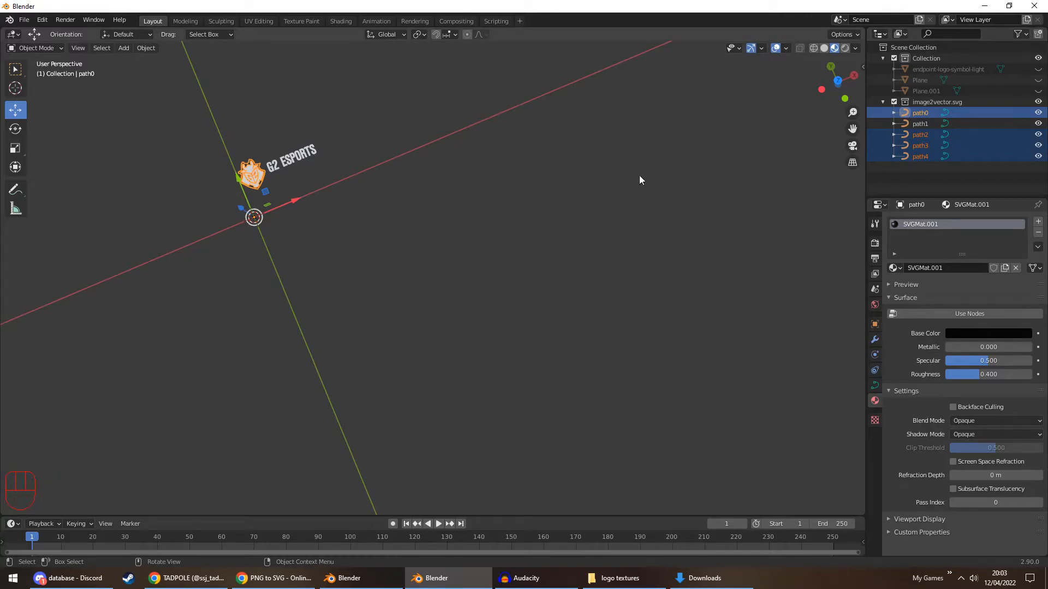
pyautogui.keyDown('shift'); pyautogui.click(312, 149); pyautogui.keyUp('shift')
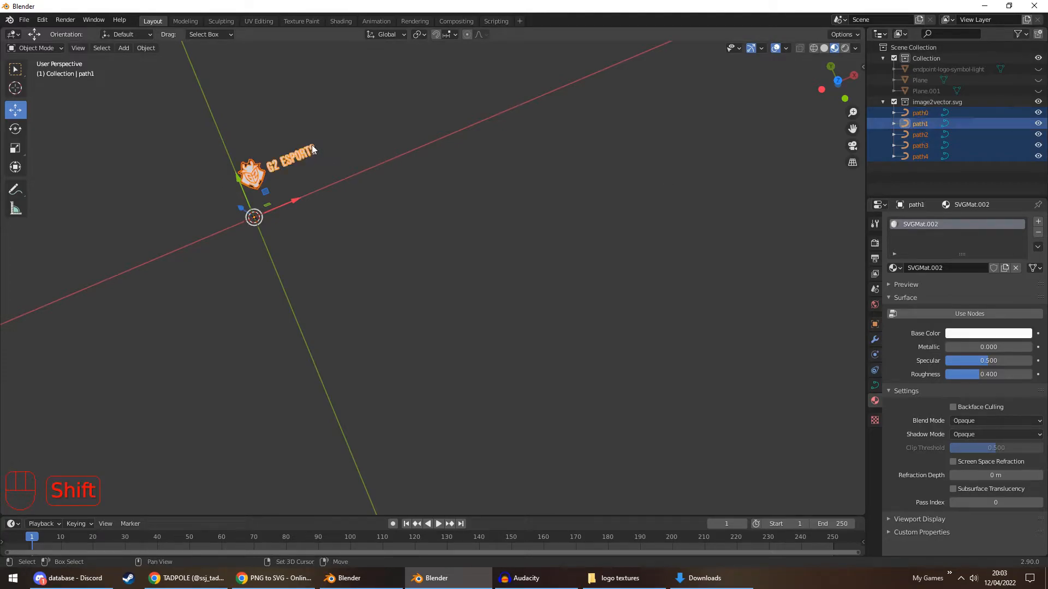
pyautogui.hotkey('ctrl', 'p')
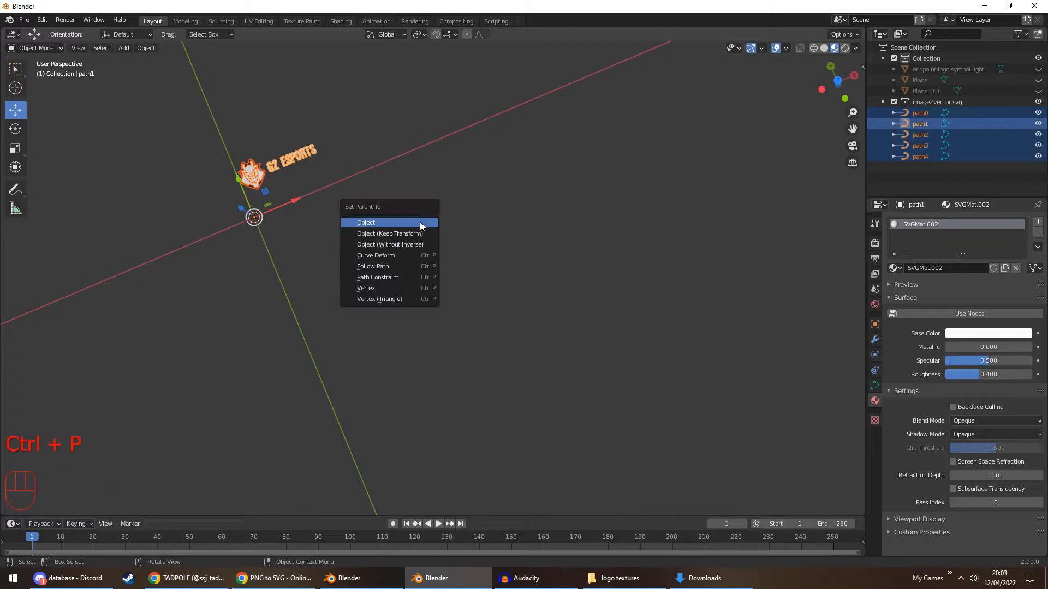
pyautogui.click(376, 233)
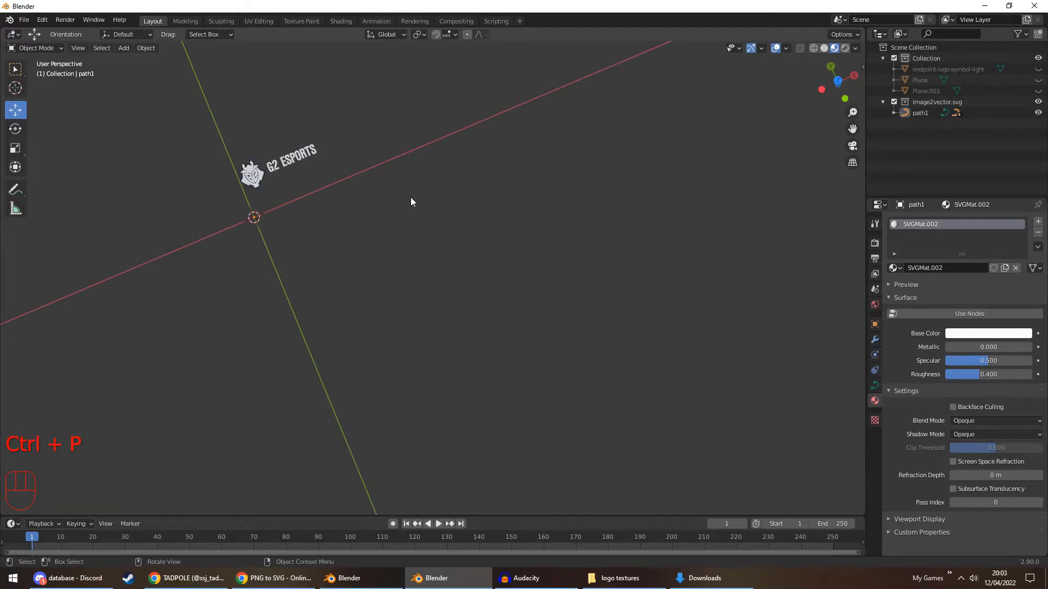
# Step: Move the parented logo away from the origin to about X 0.07 m, Y -0.20 m
pyautogui.click(267, 161)
pyautogui.moveTo(241, 178); pyautogui.dragTo(277, 262)
pyautogui.moveTo(395, 251); pyautogui.dragTo(375, 231, button='middle')
pyautogui.click(411, 231)
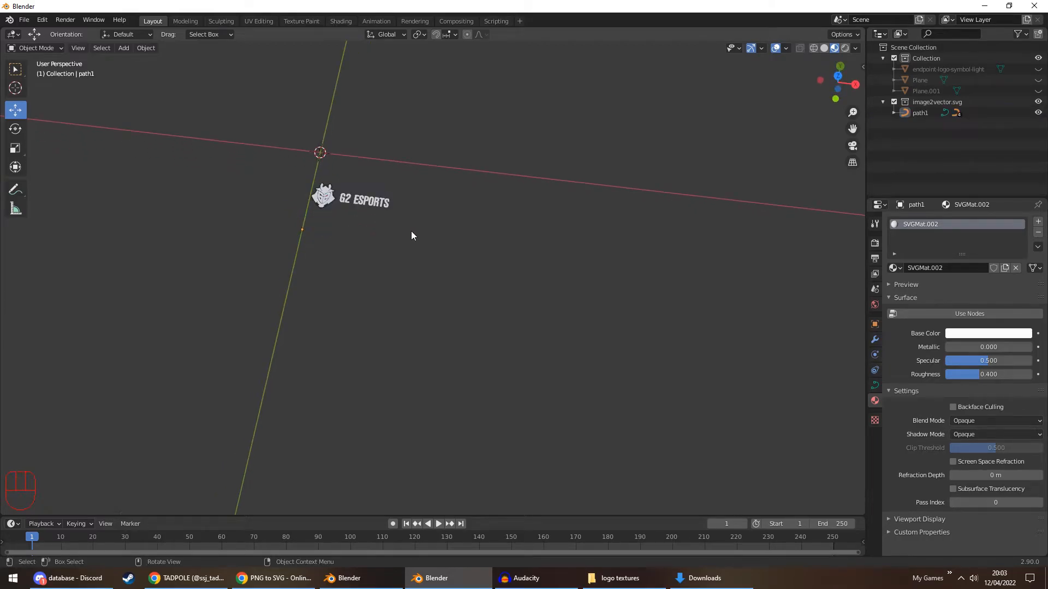
pyautogui.click(323, 197)
pyautogui.moveTo(308, 196); pyautogui.dragTo(347, 253)
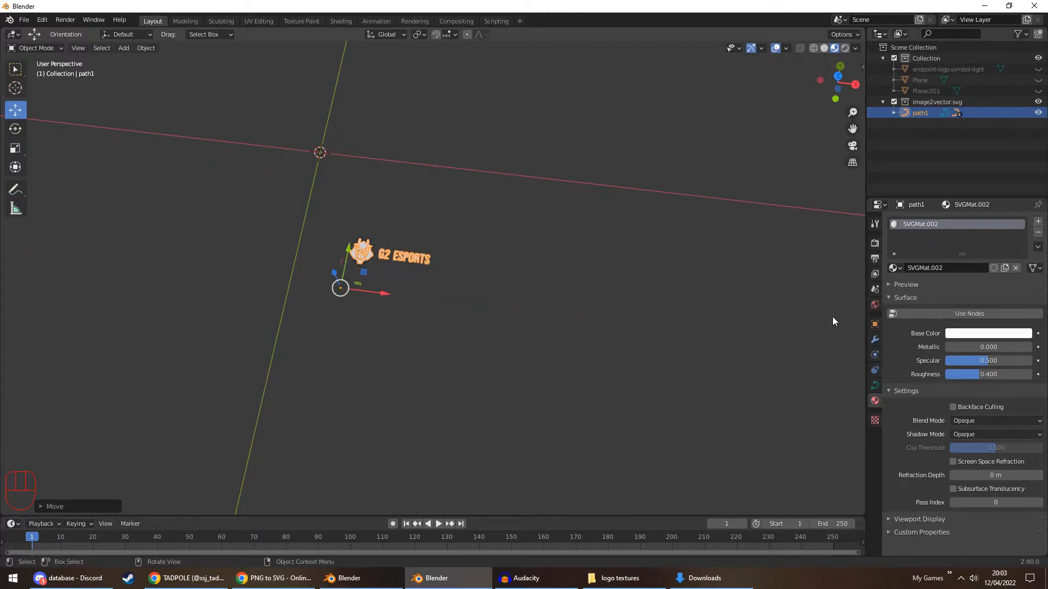
# Step: Set the scale of path1 to 6.2 on X, Y and Z
pyautogui.click(874, 324)
pyautogui.scroll(-10, 734, 320)
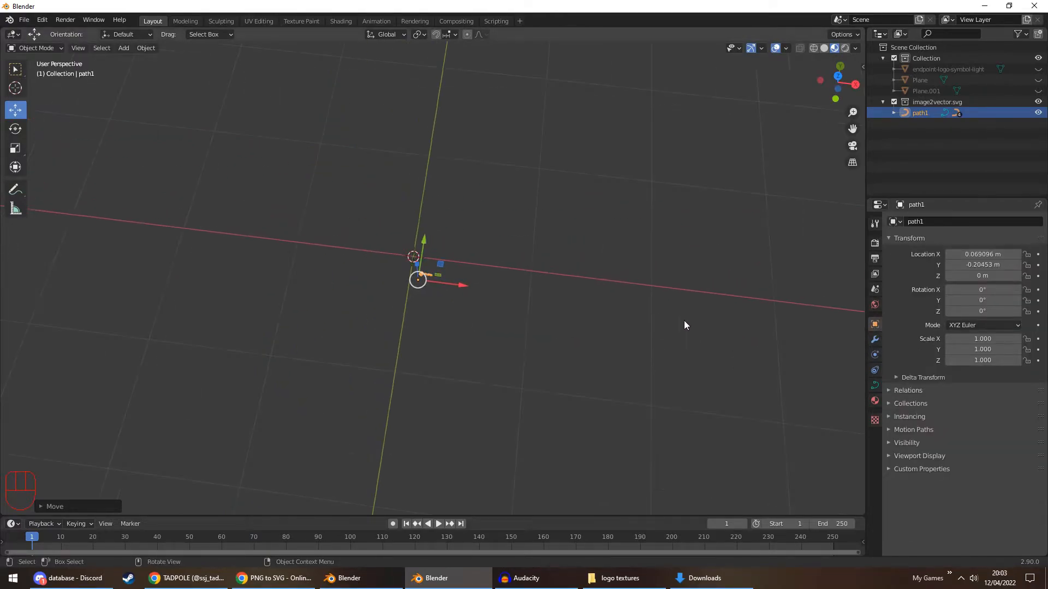
pyautogui.moveTo(982, 339); pyautogui.dragTo(1032, 338)
pyautogui.hotkey('ctrl', 'c')
pyautogui.hotkey('ctrl', 'v')
pyautogui.hotkey('ctrl', 'v')
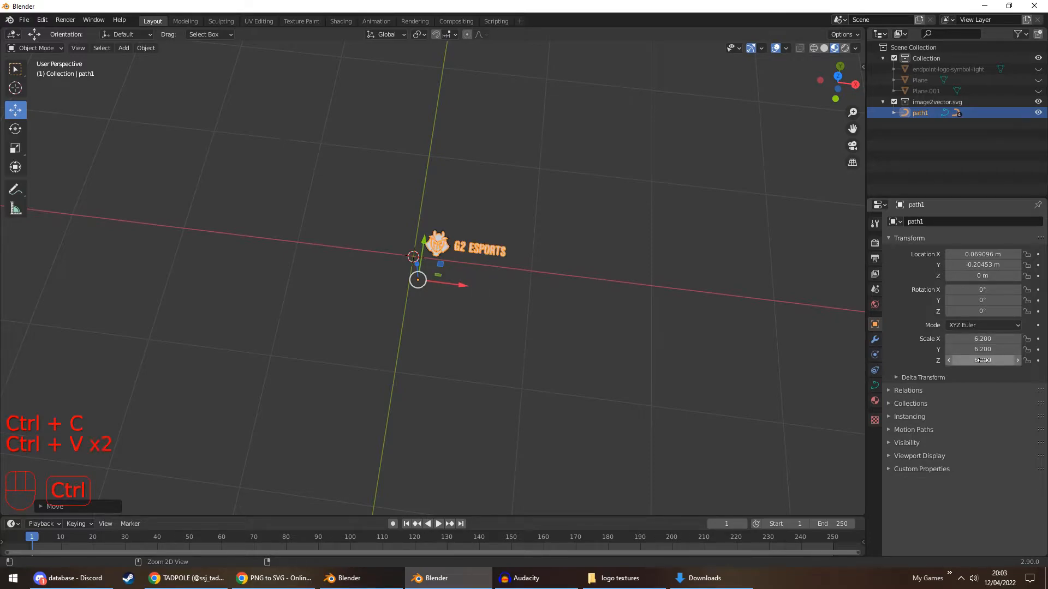
# Step: Enlarge path1 uniformly to a scale of 11.38 on X, Y and Z
pyautogui.moveTo(691, 331); pyautogui.dragTo(655, 301, button='middle')
pyautogui.click(655, 301)
pyautogui.moveTo(982, 339); pyautogui.dragTo(1015, 338)
pyautogui.hotkey('ctrl', 'c')
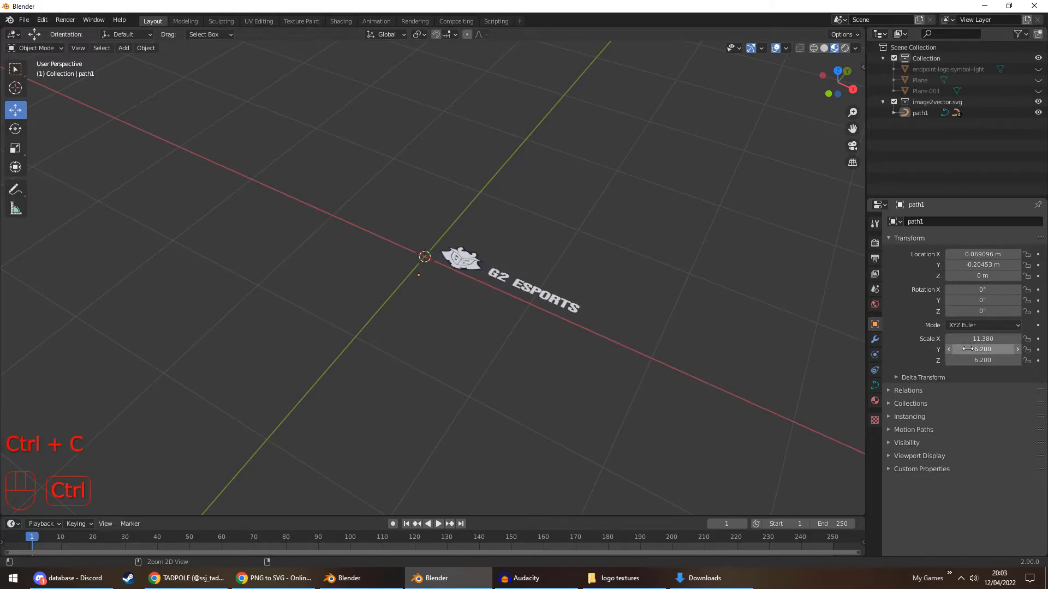
pyautogui.hotkey('ctrl', 'v')
pyautogui.hotkey('ctrl', 'v')
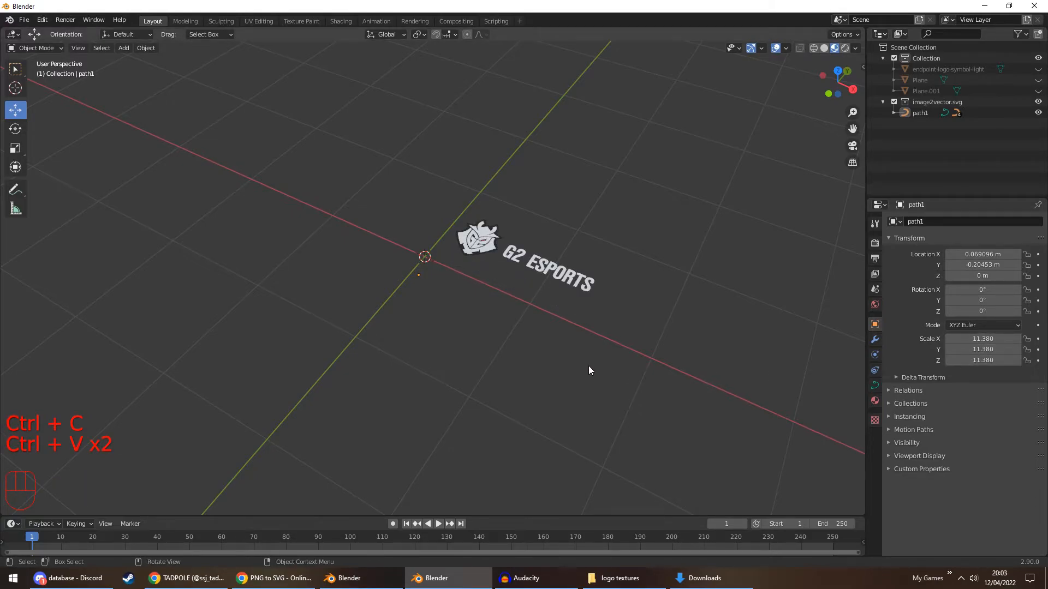
# Step: Select all the logo's curves together and convert them to meshes
pyautogui.moveTo(516, 367); pyautogui.dragTo(795, 350, button='middle')
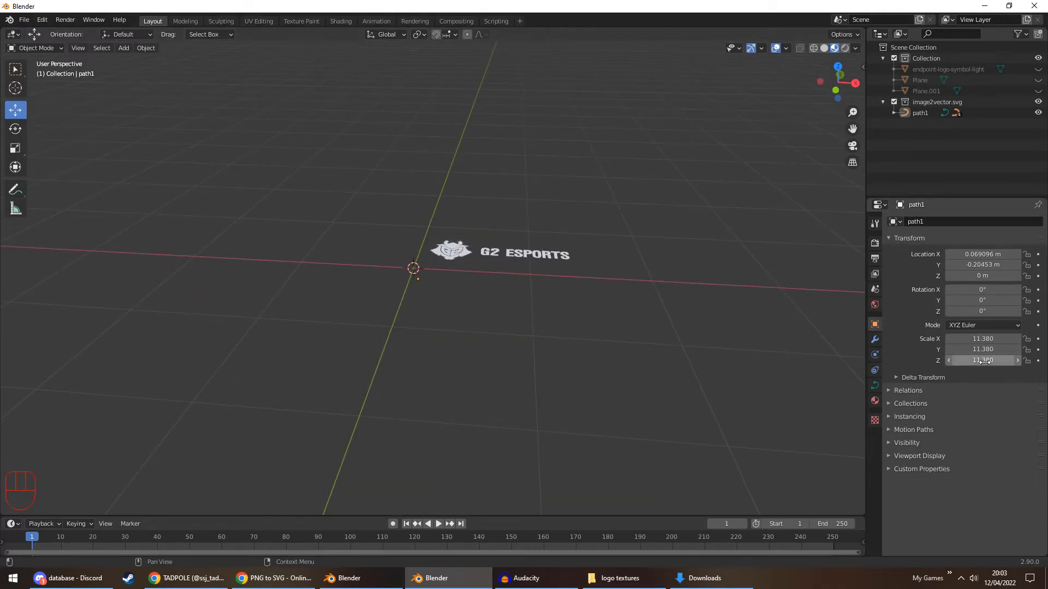
pyautogui.moveTo(845, 368); pyautogui.dragTo(591, 369, button='middle')
pyautogui.click(431, 226)
pyautogui.rightClick(431, 230)
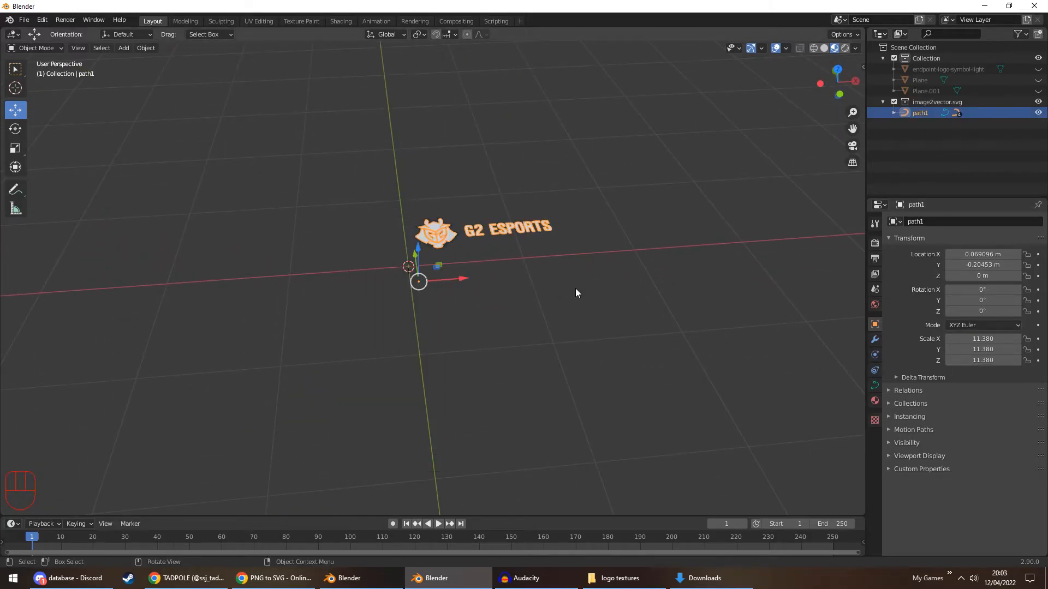
pyautogui.rightClick(425, 227)
pyautogui.click(601, 281)
pyautogui.click(523, 227)
pyautogui.moveTo(350, 156); pyautogui.dragTo(739, 408)
pyautogui.rightClick(499, 235)
pyautogui.click(464, 289)
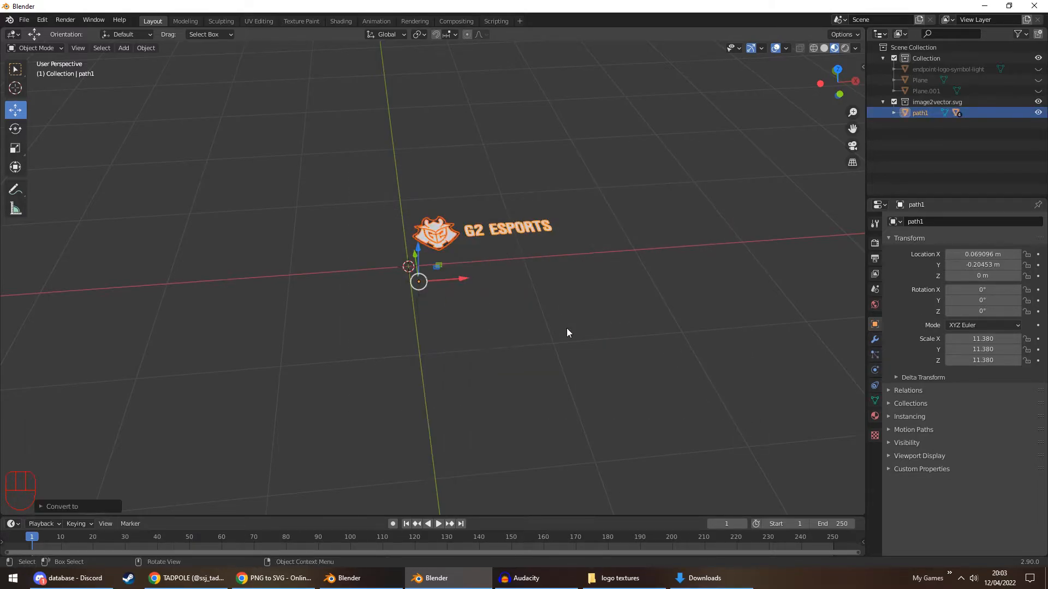
# Step: Extrude all of path1's faces by about -0.07 m along the global Z axis
pyautogui.click(589, 315)
pyautogui.click(531, 229)
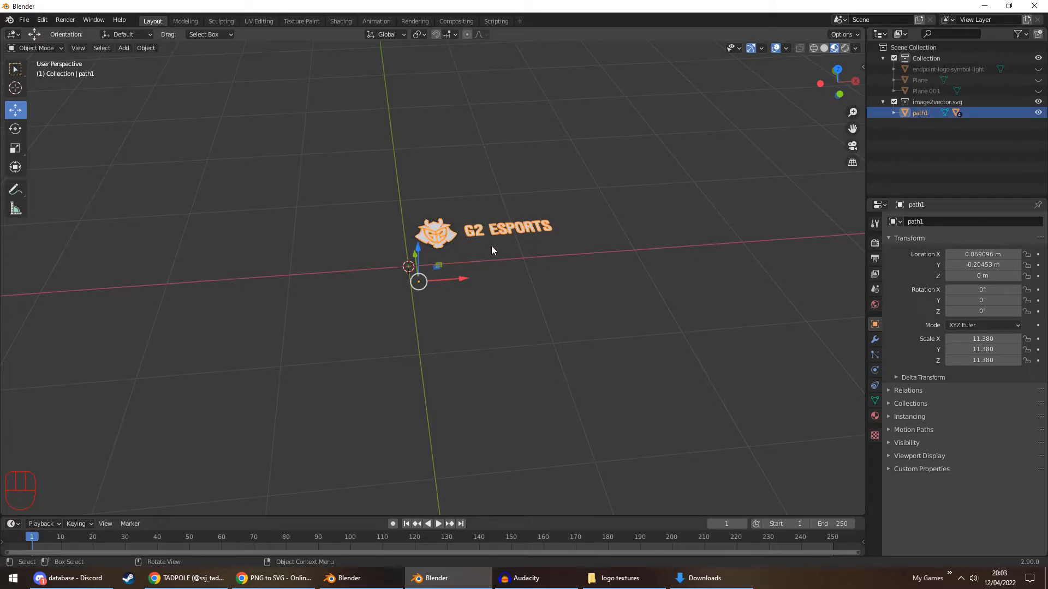
pyautogui.press('Tab')
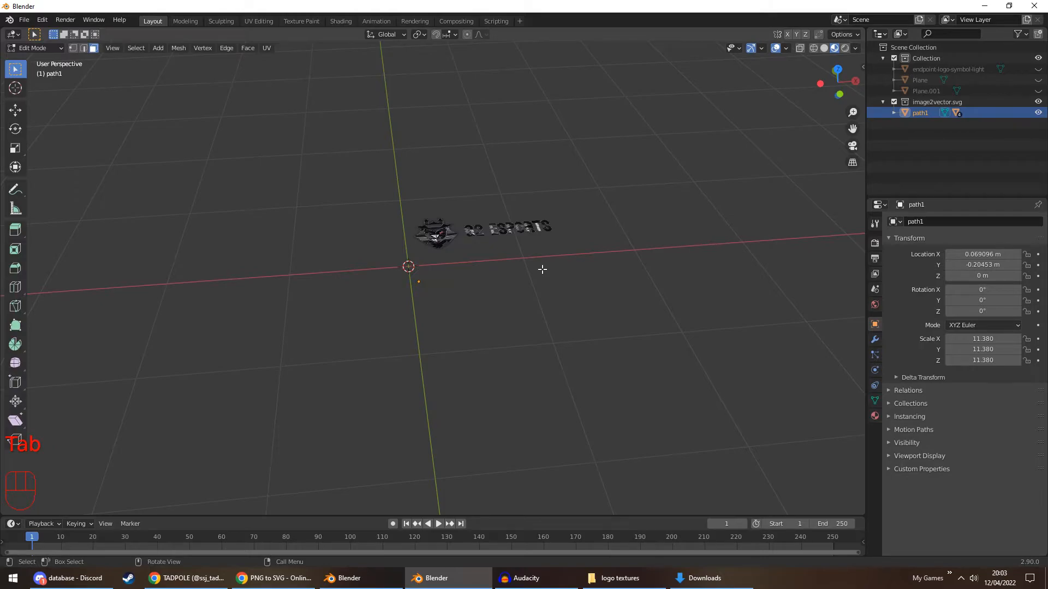
pyautogui.press('a')
pyautogui.moveTo(542, 269); pyautogui.dragTo(519, 227, button='middle')
pyautogui.press('e')
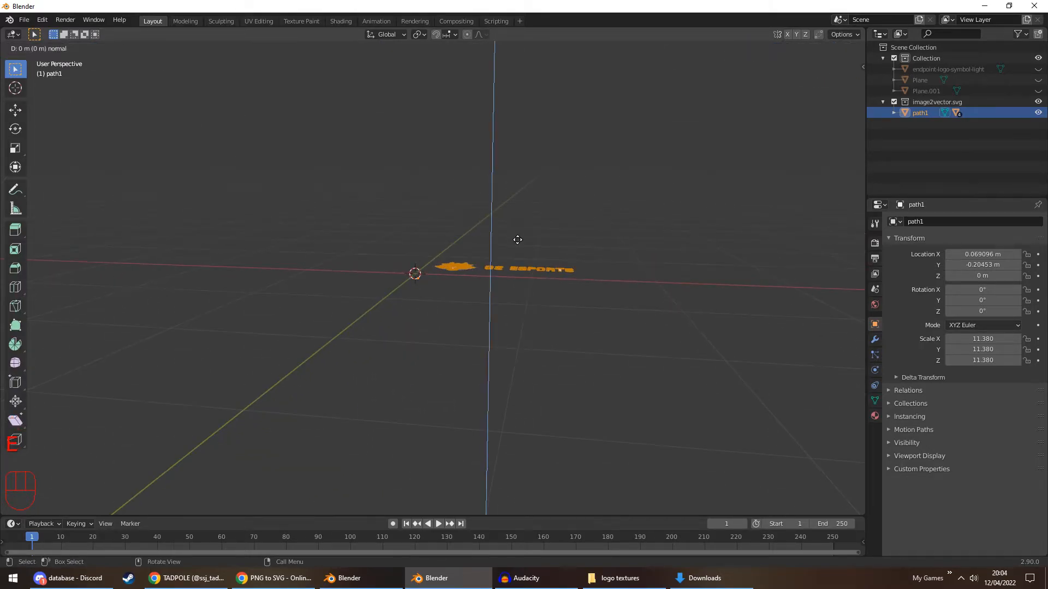
pyautogui.press('z')
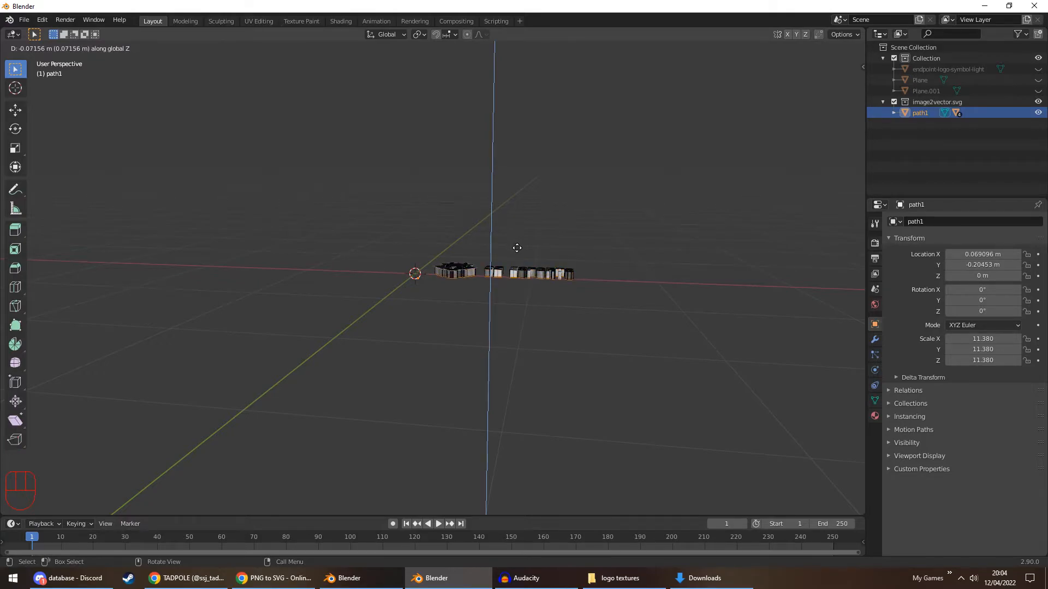
pyautogui.click(517, 248)
pyautogui.press('Tab')
pyautogui.moveTo(526, 233); pyautogui.dragTo(582, 208, button='middle')
pyautogui.scroll(5, 531, 283)
pyautogui.click(316, 250)
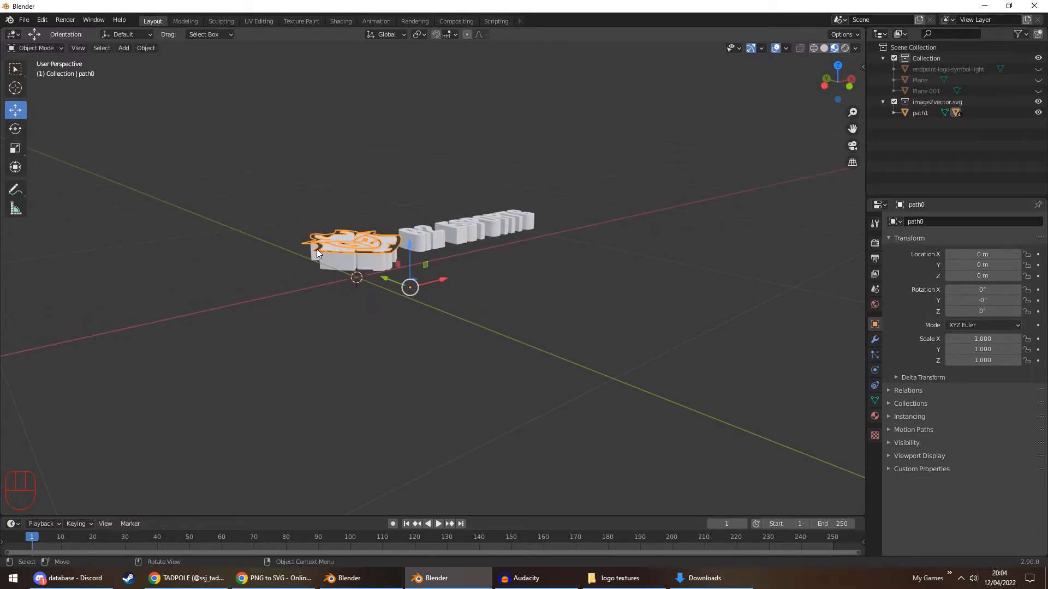
pyautogui.press('Tab')
pyautogui.press('a')
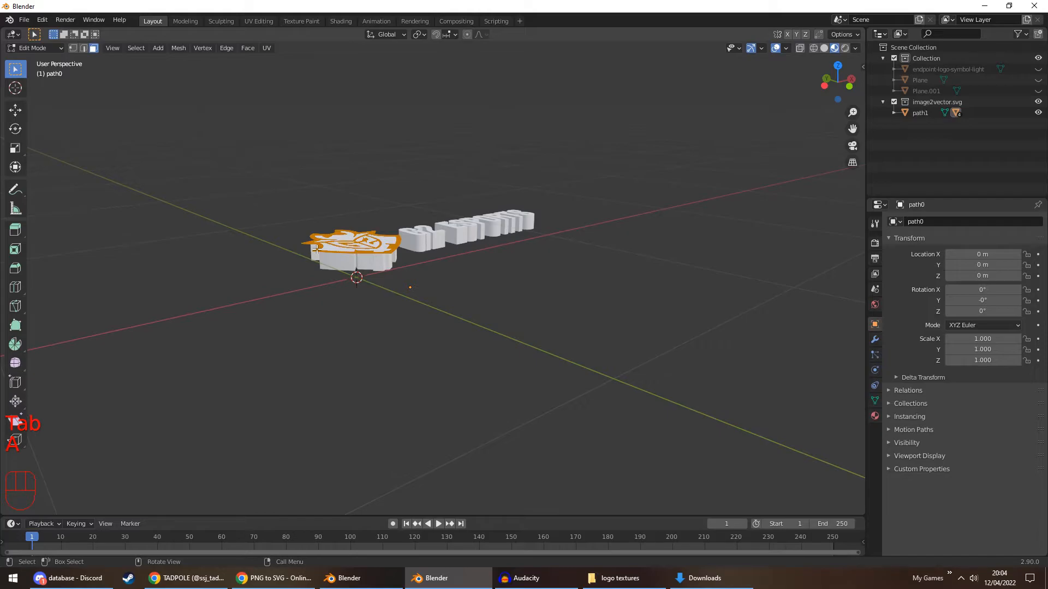
pyautogui.press('Escape')
pyautogui.press('Tab')
pyautogui.click(277, 195)
# Step: Undo the most recent selection and edit-mode changes on the logo pieces
pyautogui.hotkey('ctrl', 'z')
pyautogui.hotkey('ctrl', 'z')
pyautogui.hotkey('ctrl', 'z')
pyautogui.hotkey('ctrl', 'z')
pyautogui.hotkey('ctrl', 'z')
pyautogui.hotkey('ctrl', 'z')
pyautogui.hotkey('ctrl', 'z')
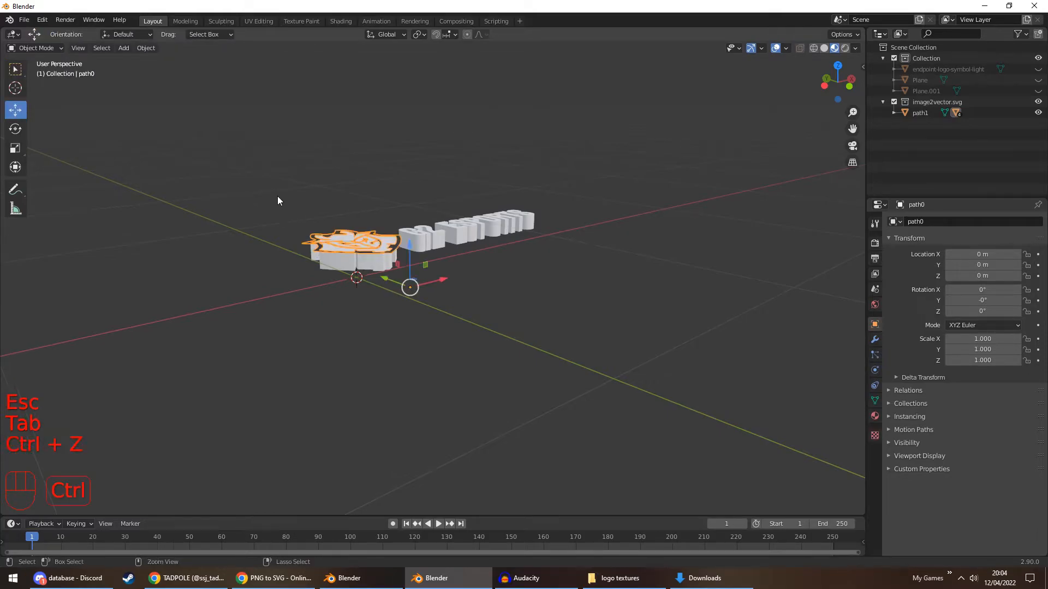
# Step: Undo the extrusion of the logo and its conversion from curves to meshes
pyautogui.hotkey('ctrl', 'z')
pyautogui.hotkey('ctrl', 'z')
pyautogui.hotkey('ctrl', 'z')
pyautogui.hotkey('ctrl', 'z')
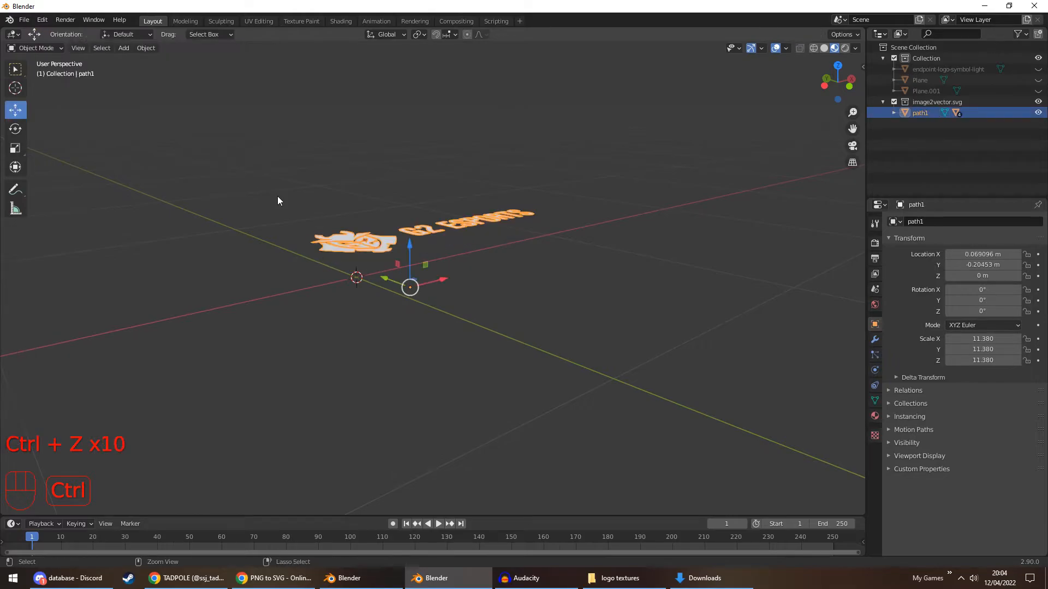
pyautogui.hotkey('ctrl', 'z')
pyautogui.hotkey('ctrl', 'z')
pyautogui.hotkey('ctrl', 'z')
pyautogui.hotkey('ctrl', 'z')
pyautogui.hotkey('ctrl', 'z')
pyautogui.hotkey('ctrl', 'z')
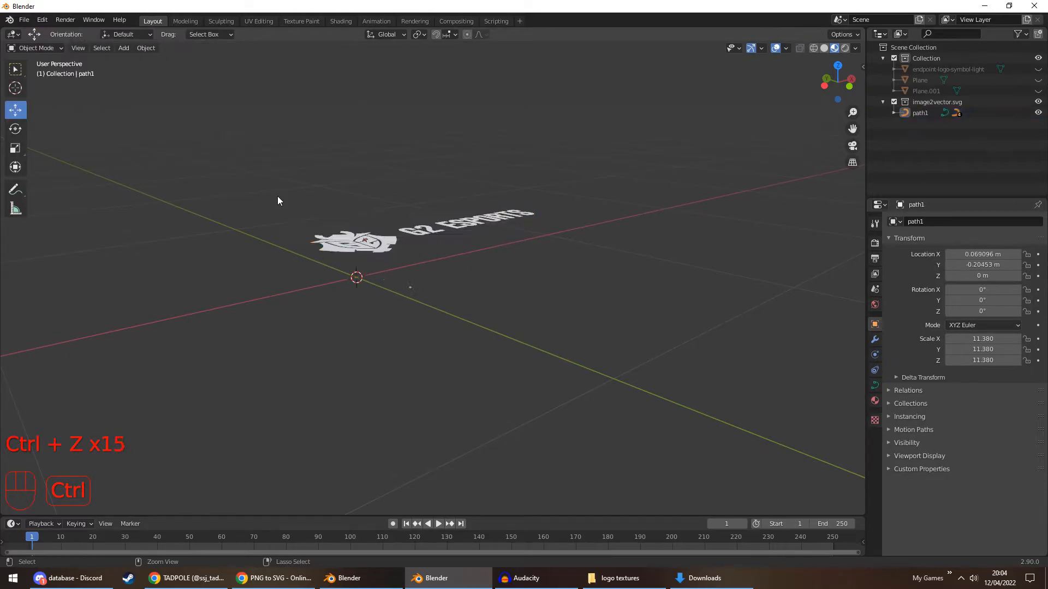
# Step: Undo all the scaling applied to path1
pyautogui.hotkey('ctrl', 'z')
pyautogui.hotkey('ctrl', 'z')
pyautogui.hotkey('ctrl', 'z')
pyautogui.hotkey('ctrl', 'z')
pyautogui.hotkey('ctrl', 'z')
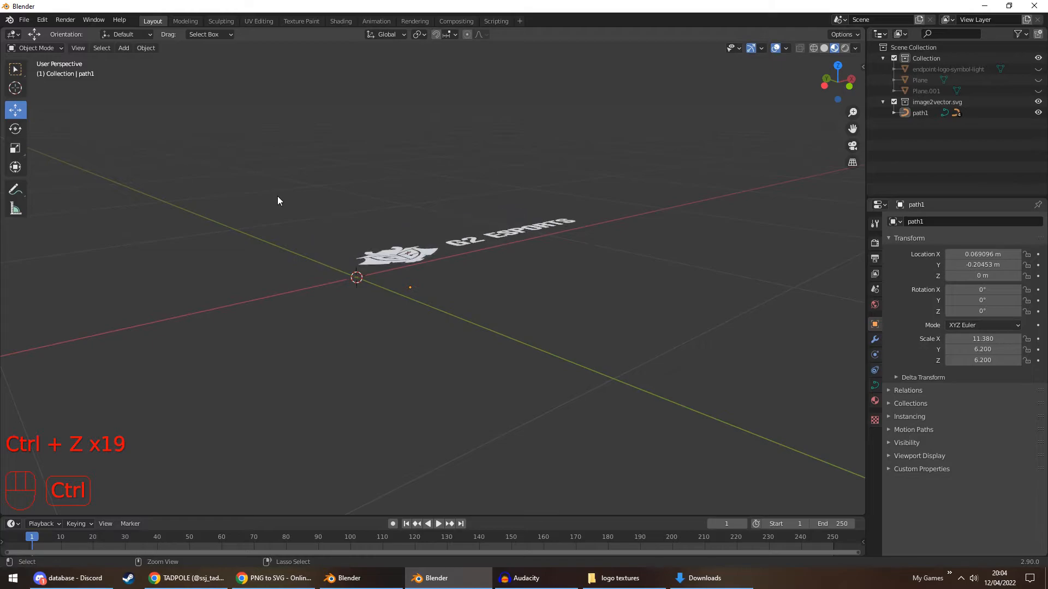
pyautogui.hotkey('ctrl', 'z')
pyautogui.hotkey('ctrl', 'z')
pyautogui.hotkey('ctrl', 'z')
pyautogui.hotkey('ctrl', 'z')
pyautogui.hotkey('ctrl', 'z')
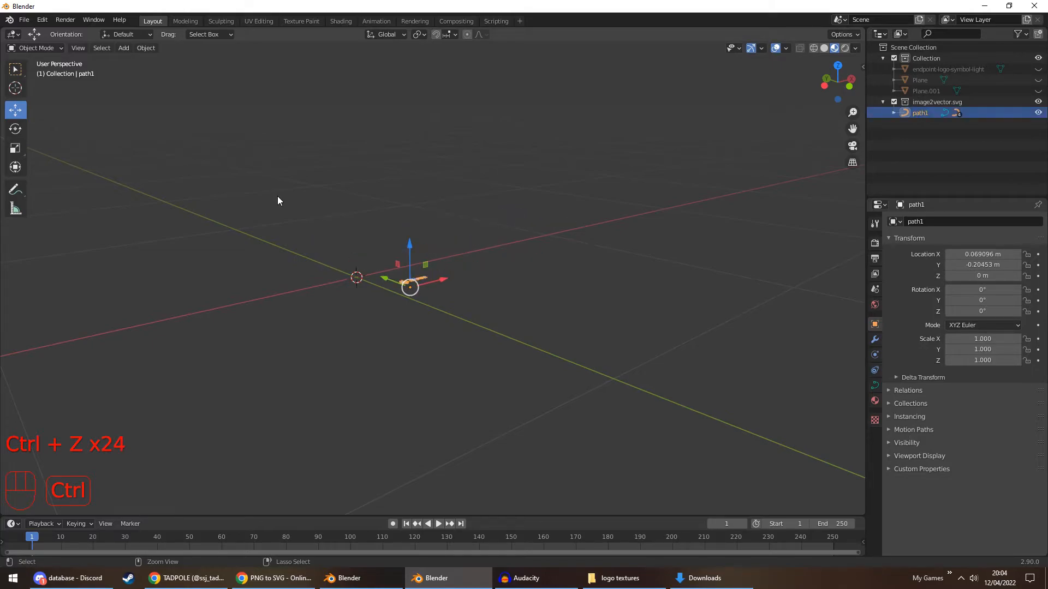
# Step: Undo path1's move and the parenting of the logo's curves
pyautogui.hotkey('ctrl', 'z')
pyautogui.hotkey('ctrl', 'z')
pyautogui.hotkey('ctrl', 'z')
pyautogui.hotkey('ctrl', 'z')
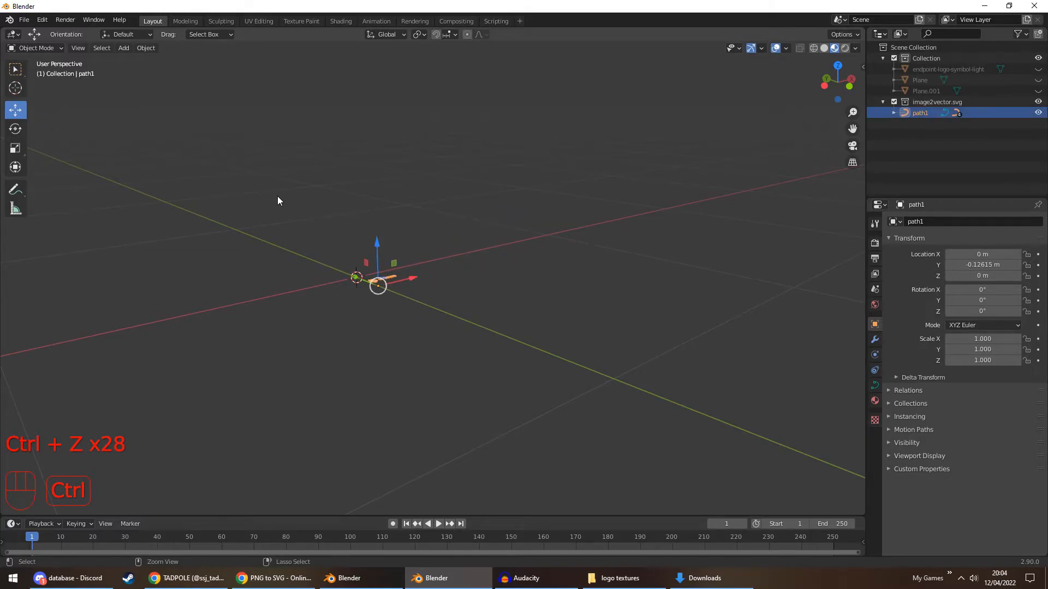
pyautogui.hotkey('ctrl', 'z')
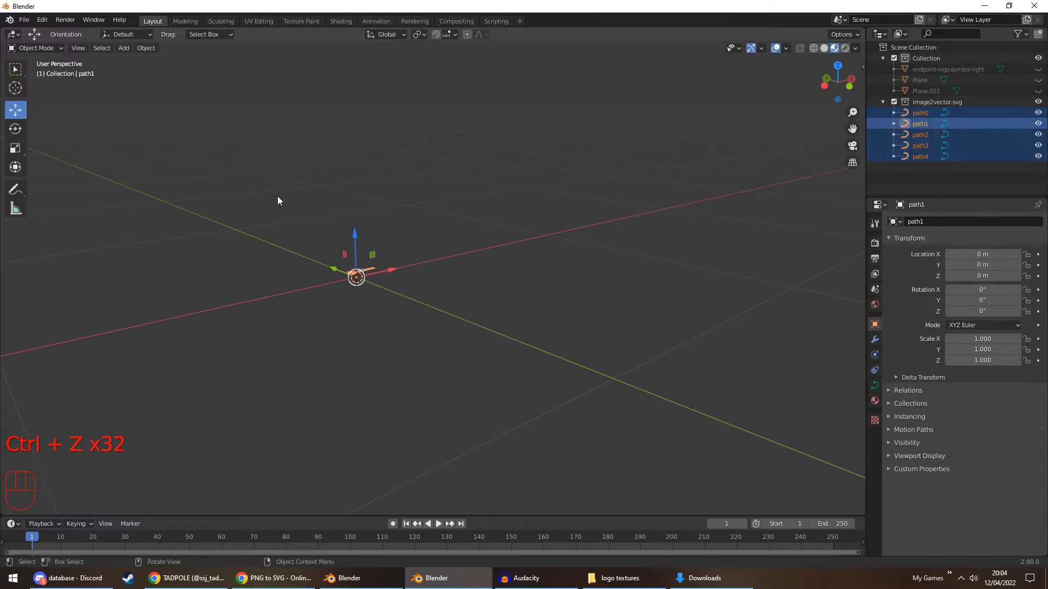
# Step: Select all five logo curves, path0 to path4, and join them into a single object
pyautogui.click(319, 205)
pyautogui.moveTo(318, 205); pyautogui.dragTo(396, 262, button='middle')
pyautogui.scroll(8, 396, 262)
pyautogui.keyDown('shift'); pyautogui.moveTo(309, 189); pyautogui.dragTo(438, 381, button='middle'); pyautogui.keyUp('shift')
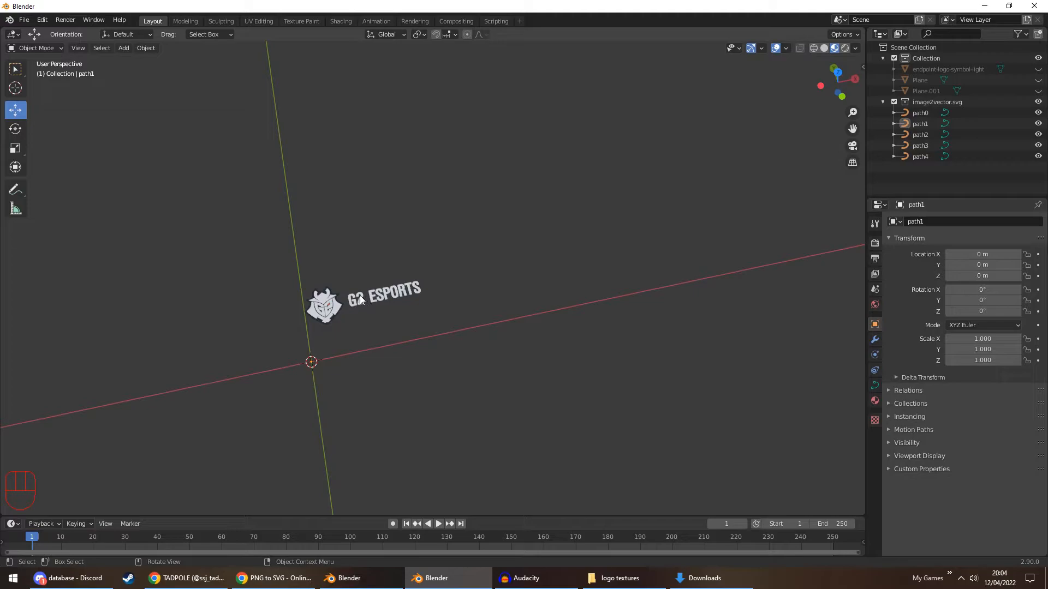
pyautogui.moveTo(191, 224); pyautogui.dragTo(598, 389)
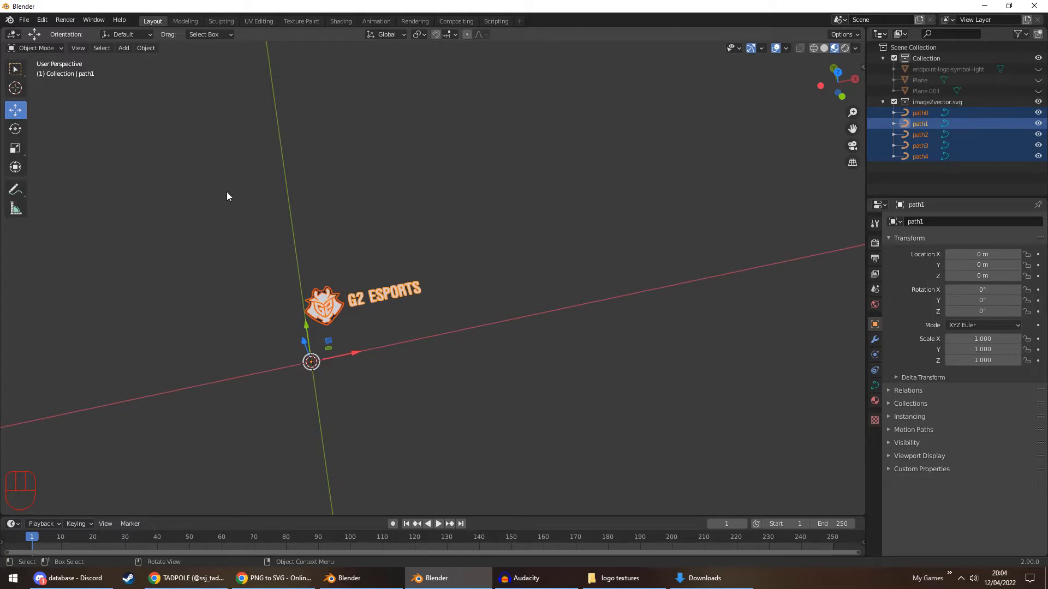
pyautogui.click(146, 48)
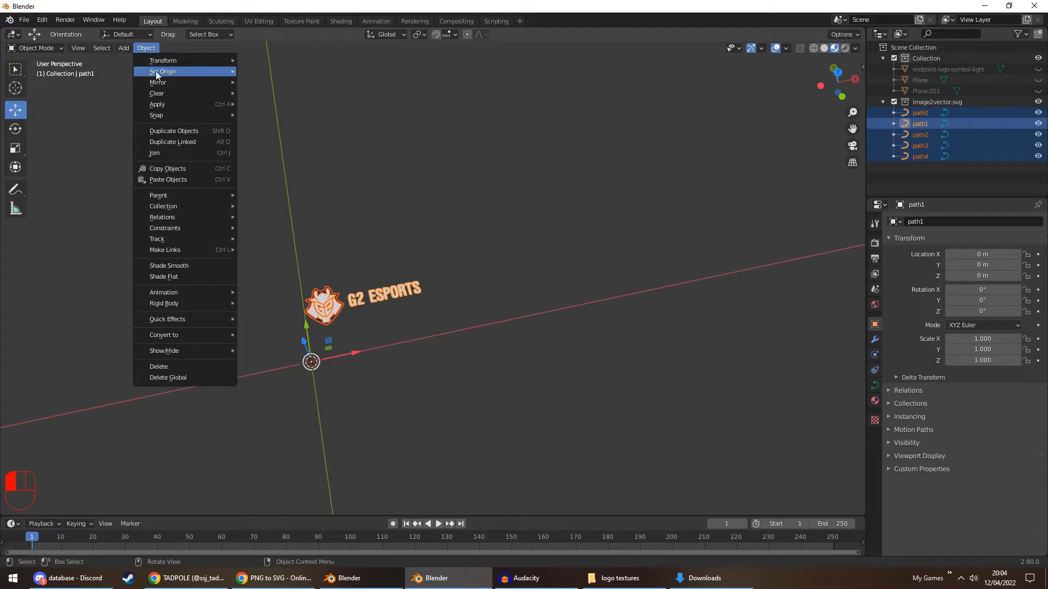
pyautogui.moveTo(166, 93)
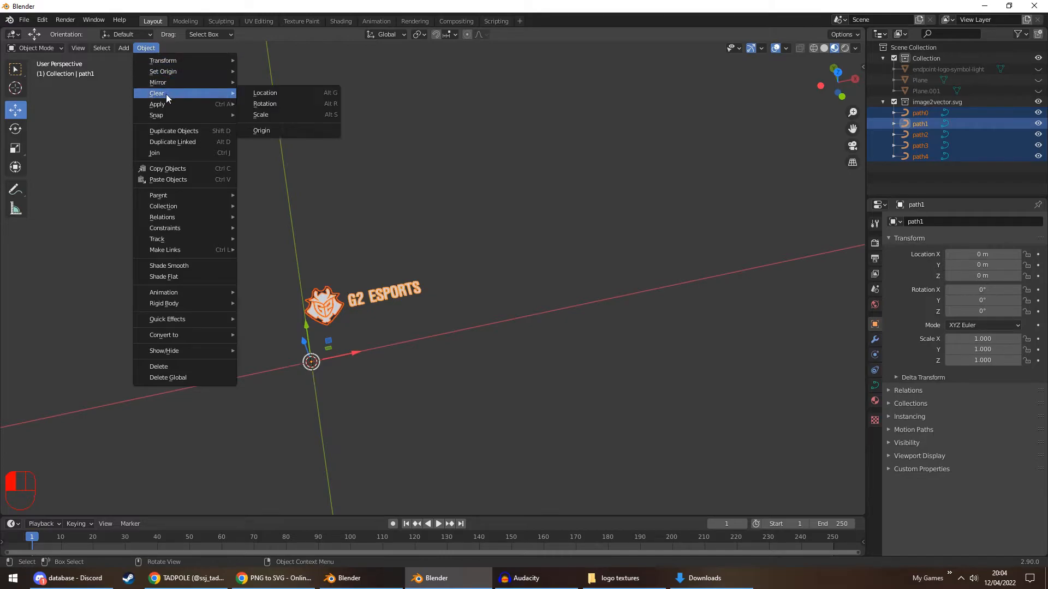
pyautogui.click(194, 152)
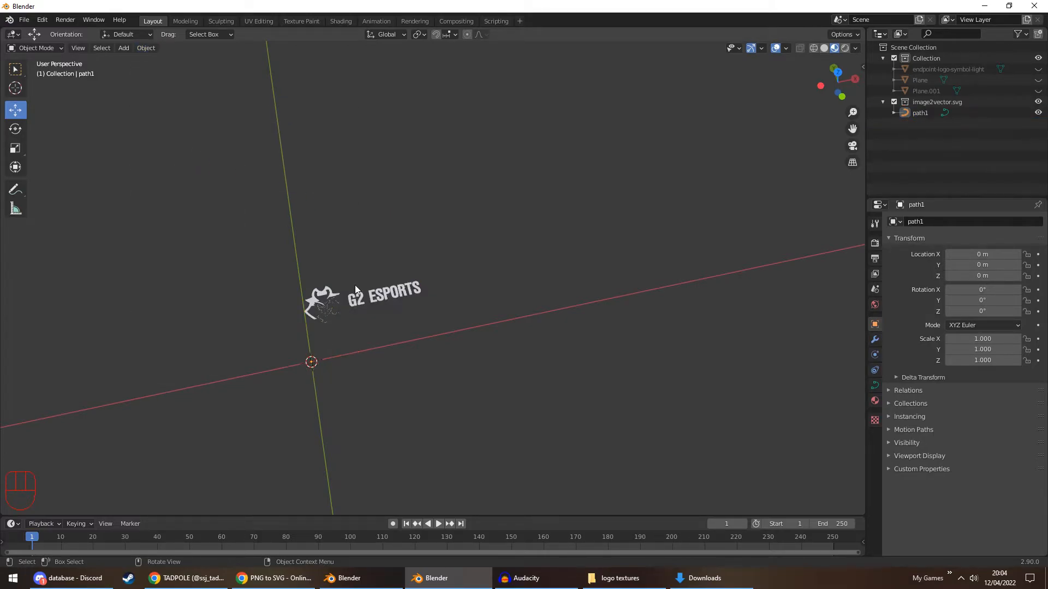
# Step: Move the joined logo about 0.16 m up along the Z axis, and undo both the move and the join
pyautogui.click(313, 290)
pyautogui.moveTo(306, 337); pyautogui.dragTo(247, 244)
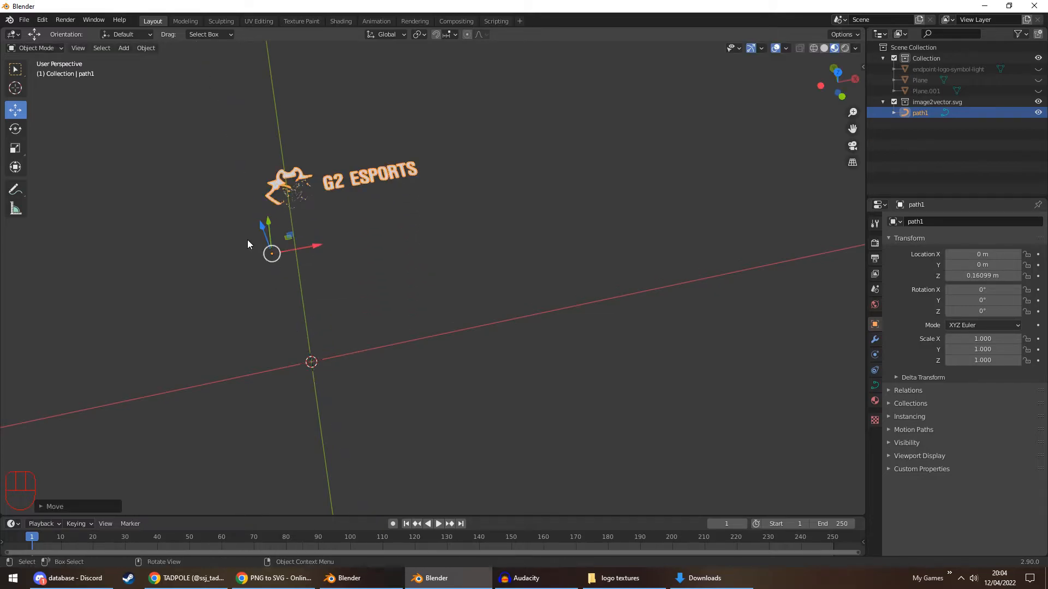
pyautogui.hotkey('ctrl', 'z')
pyautogui.hotkey('ctrl', 'z')
pyautogui.hotkey('ctrl', 'z')
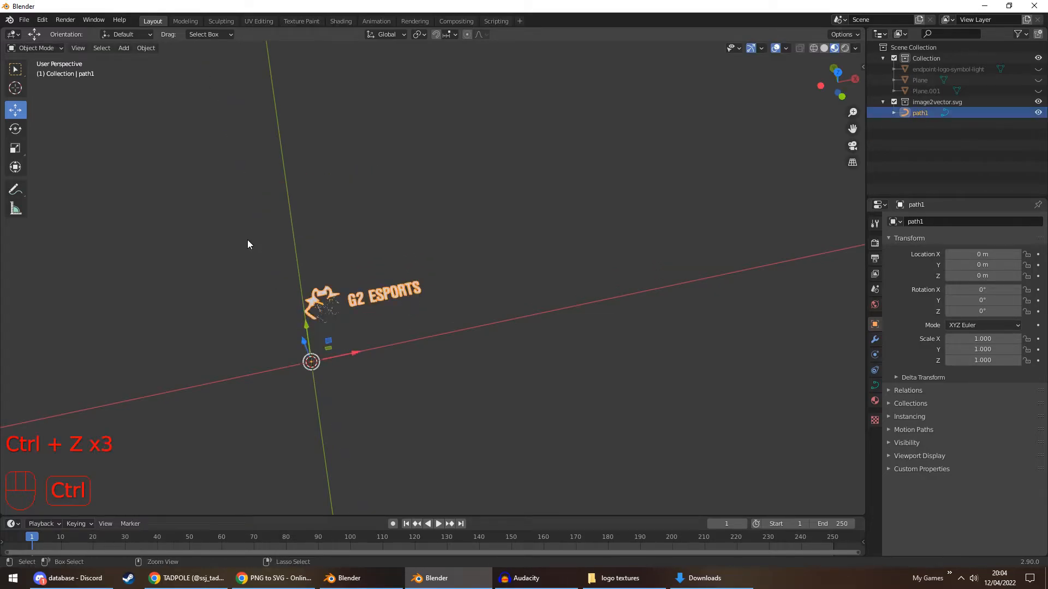
pyautogui.hotkey('ctrl', 'z')
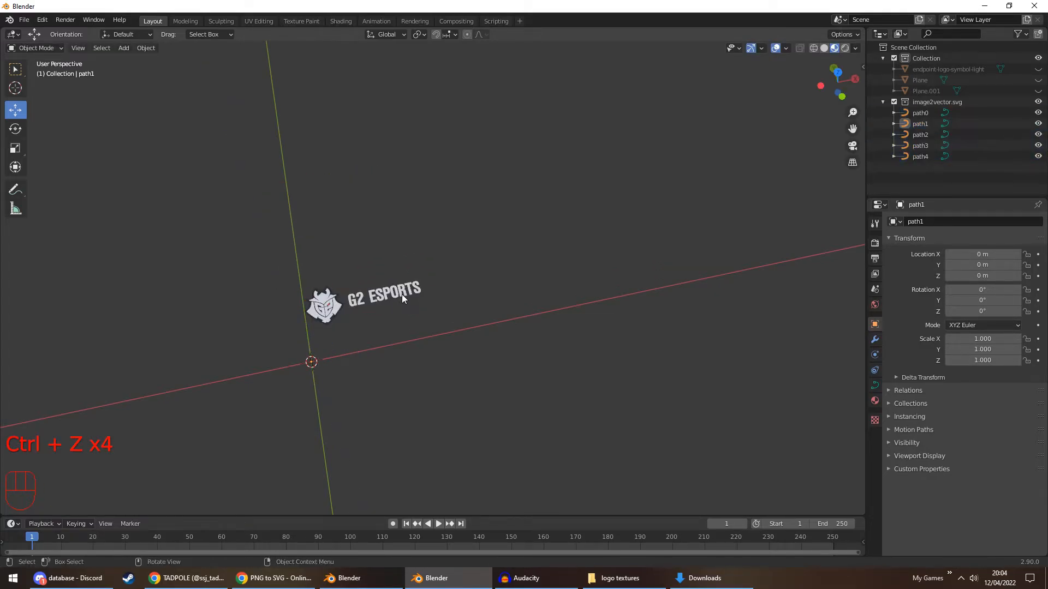
# Step: Select the emblem curves path0, path2, path3 and path4 and parent them to the lettering curve path1
pyautogui.click(924, 155)
pyautogui.keyDown('shift'); pyautogui.click(921, 136); pyautogui.keyUp('shift')
pyautogui.keyDown('ctrl'); pyautogui.click(920, 115); pyautogui.keyUp('ctrl')
pyautogui.keyDown('shift'); pyautogui.click(921, 123); pyautogui.keyUp('shift')
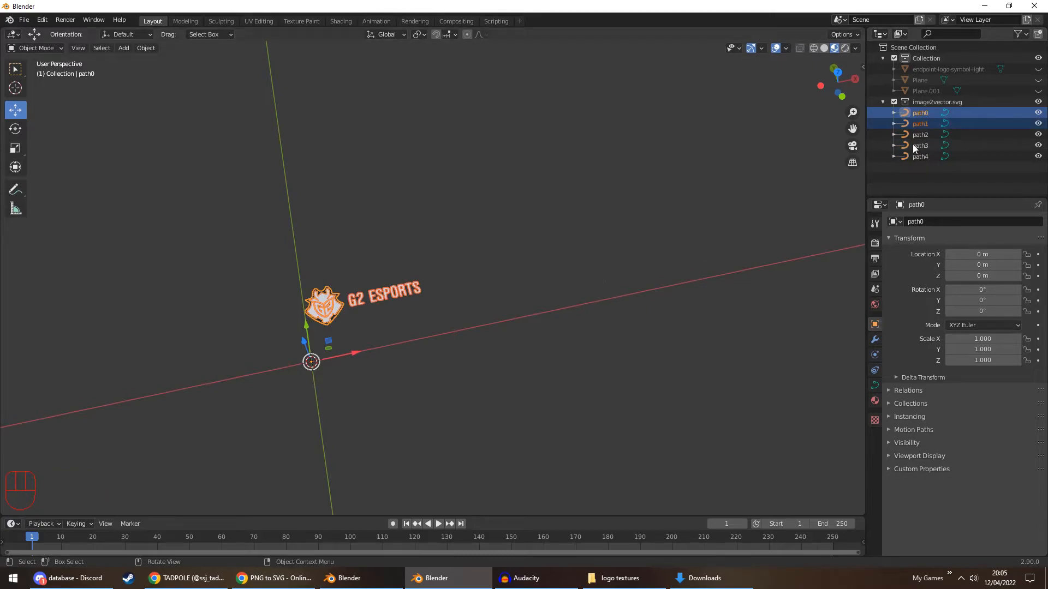
pyautogui.click(928, 157)
pyautogui.keyDown('shift'); pyautogui.click(917, 134); pyautogui.keyUp('shift')
pyautogui.keyDown('ctrl'); pyautogui.click(918, 113); pyautogui.keyUp('ctrl')
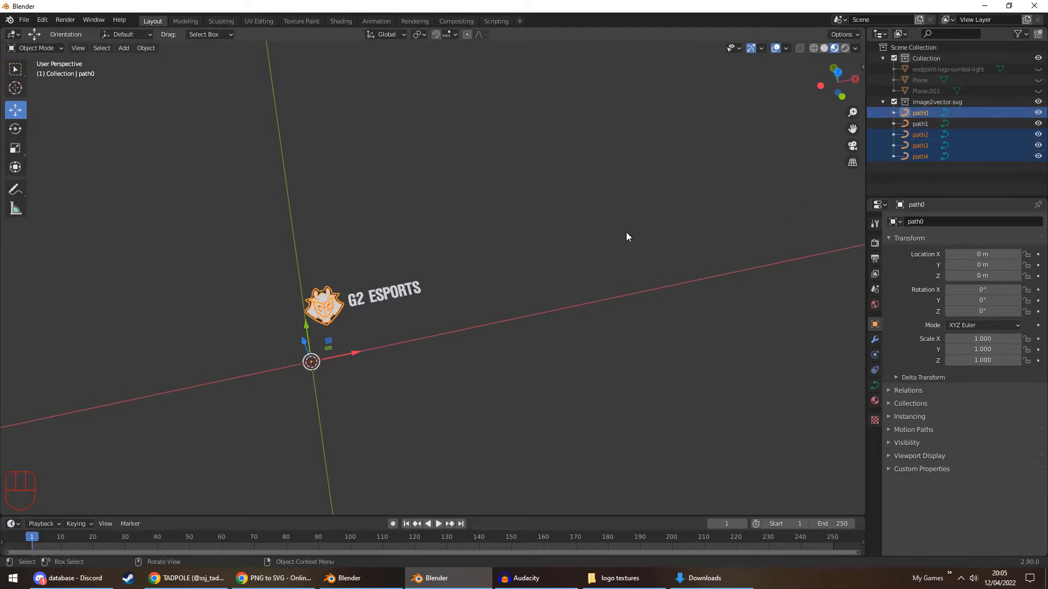
pyautogui.keyDown('shift'); pyautogui.click(411, 289); pyautogui.keyUp('shift')
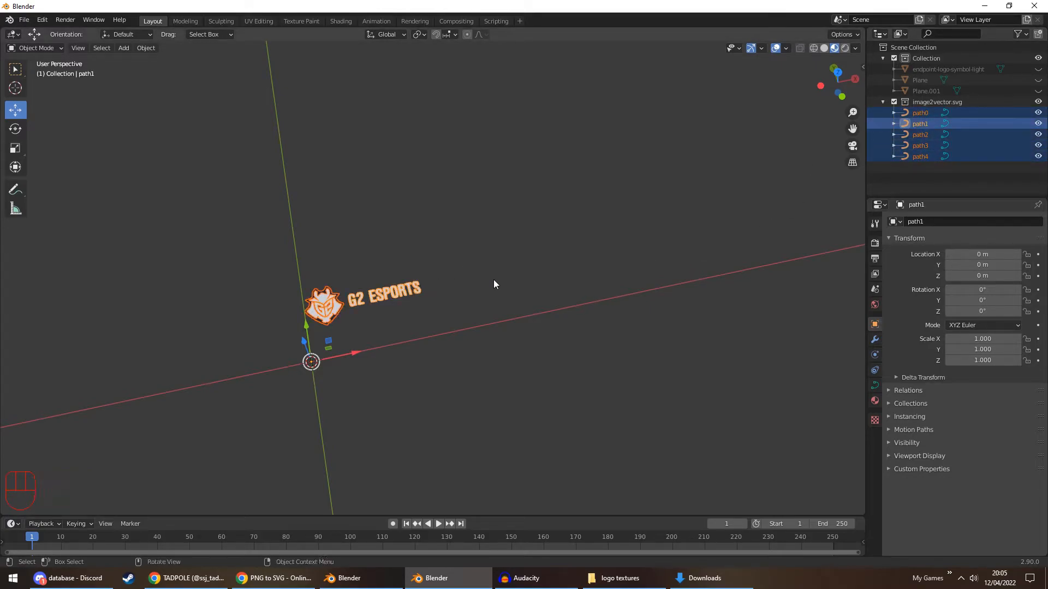
pyautogui.hotkey('ctrl', 'p')
pyautogui.click(464, 280)
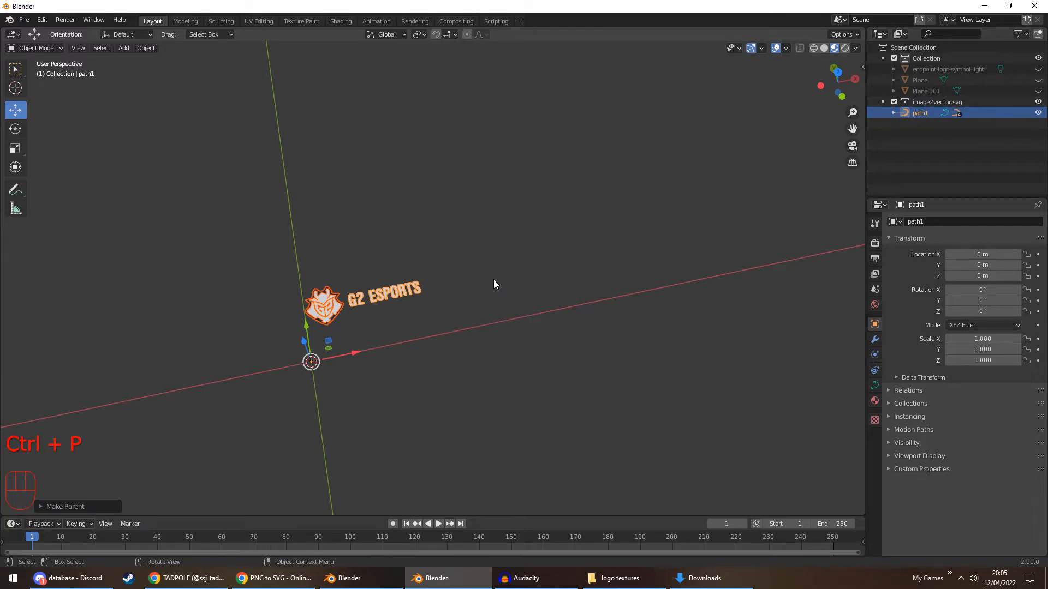
# Step: Convert all the selected logo curves to meshes in Object Mode
pyautogui.press('a')
pyautogui.press('Tab')
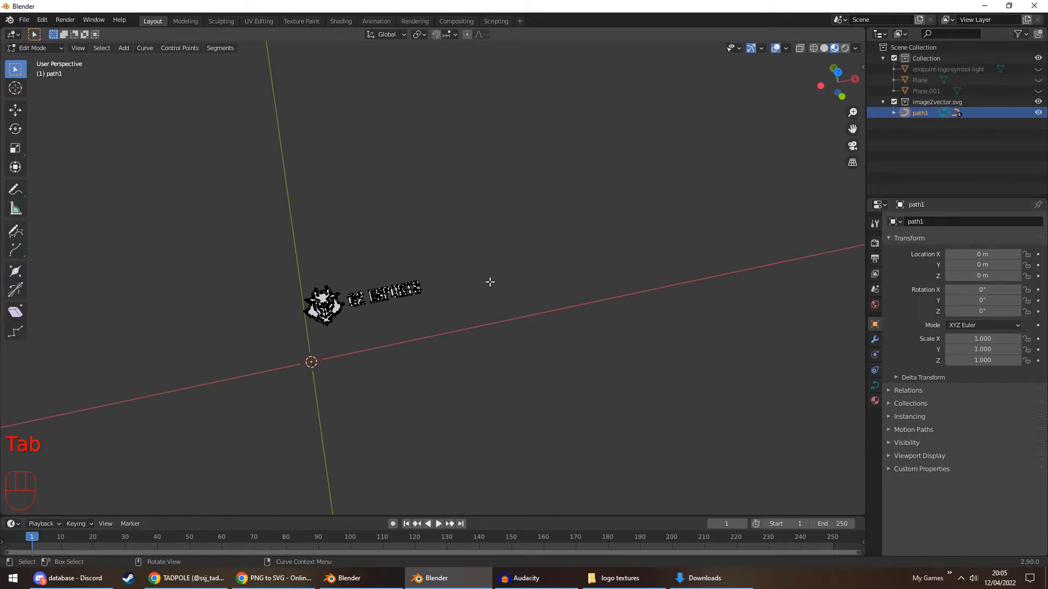
pyautogui.press('a')
pyautogui.moveTo(489, 280); pyautogui.dragTo(454, 297, button='middle')
pyautogui.press('Tab')
pyautogui.rightClick(417, 333)
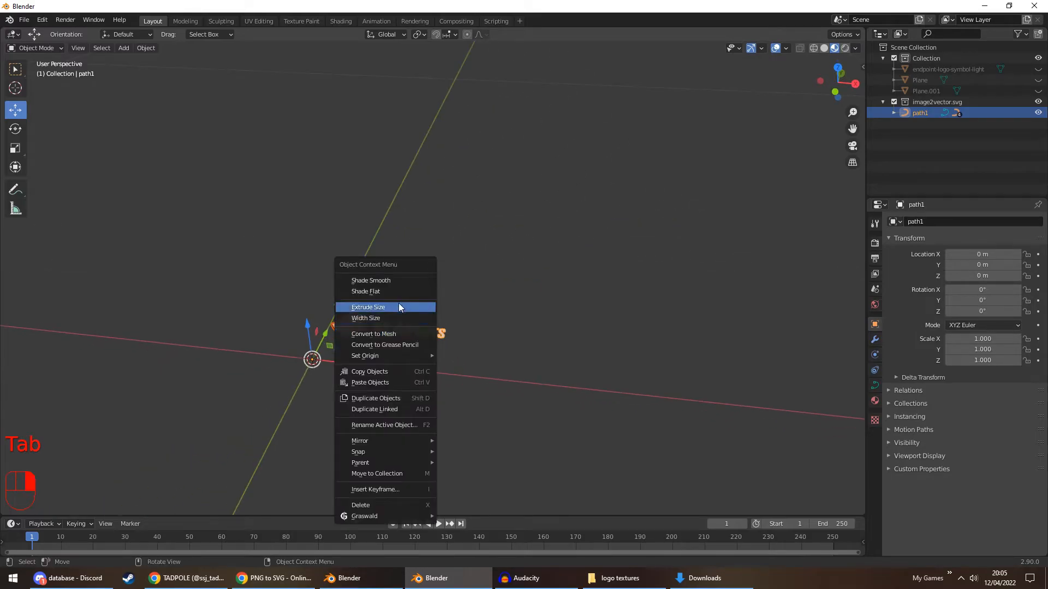
pyautogui.click(402, 334)
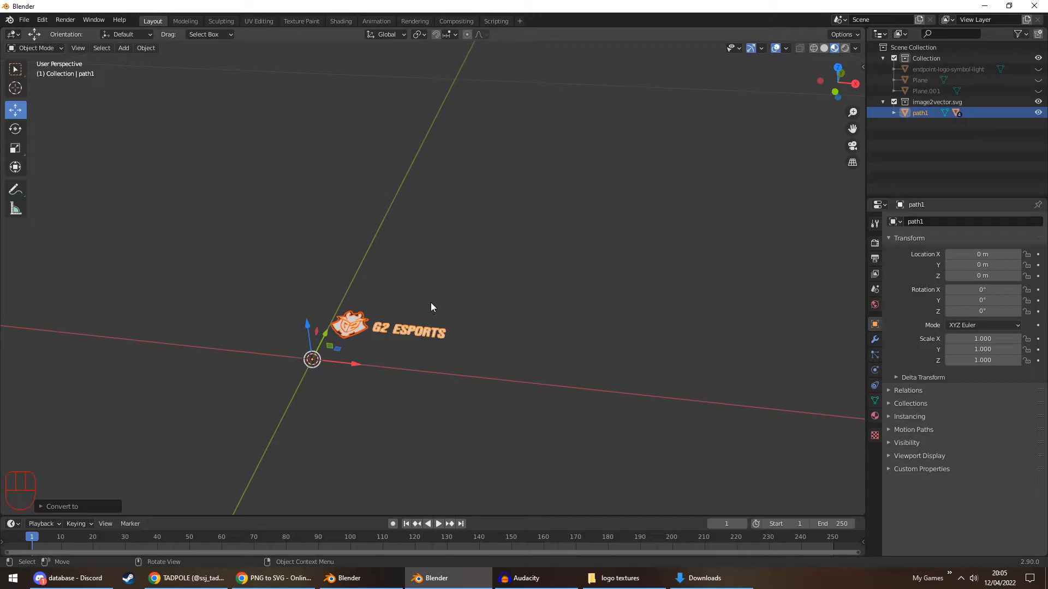
# Step: Extrude all faces of the logo meshes by about -0.009 m along the global Z axis and return to Object Mode
pyautogui.press('Tab')
pyautogui.press('a')
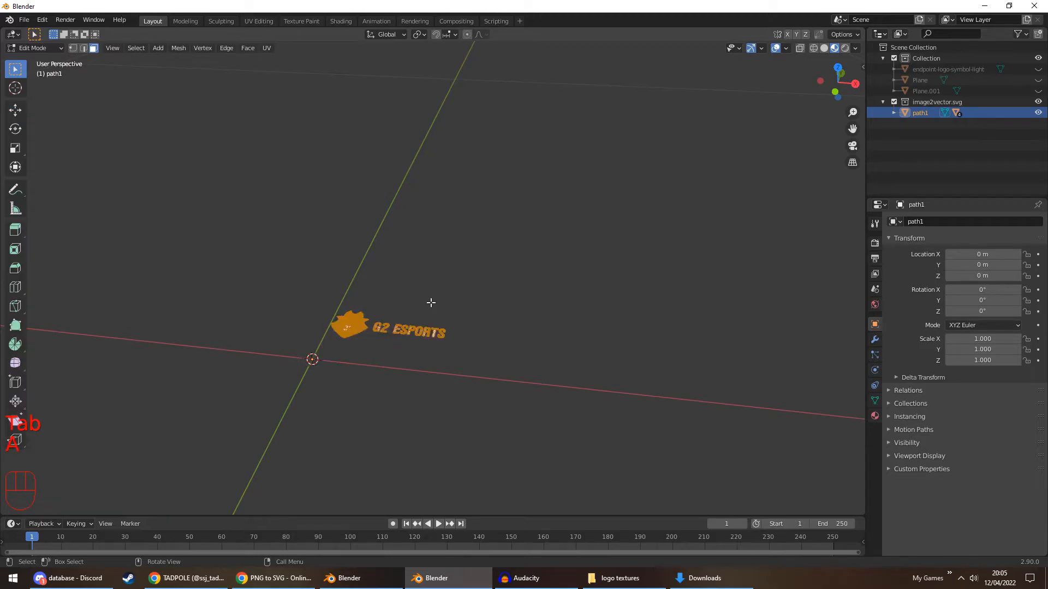
pyautogui.moveTo(431, 302); pyautogui.dragTo(431, 260, button='middle')
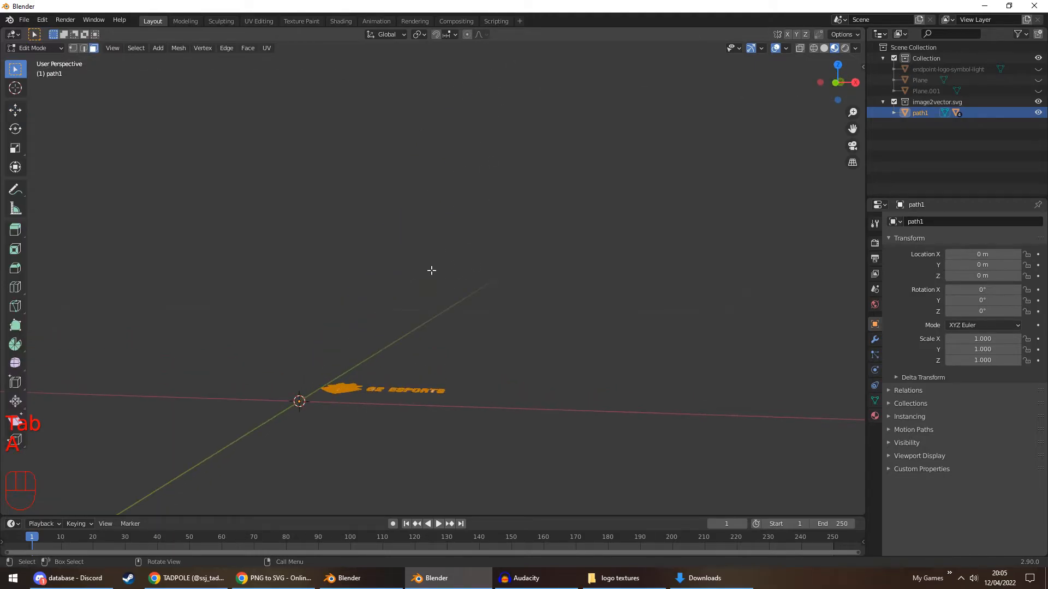
pyautogui.press('e')
pyautogui.press('z')
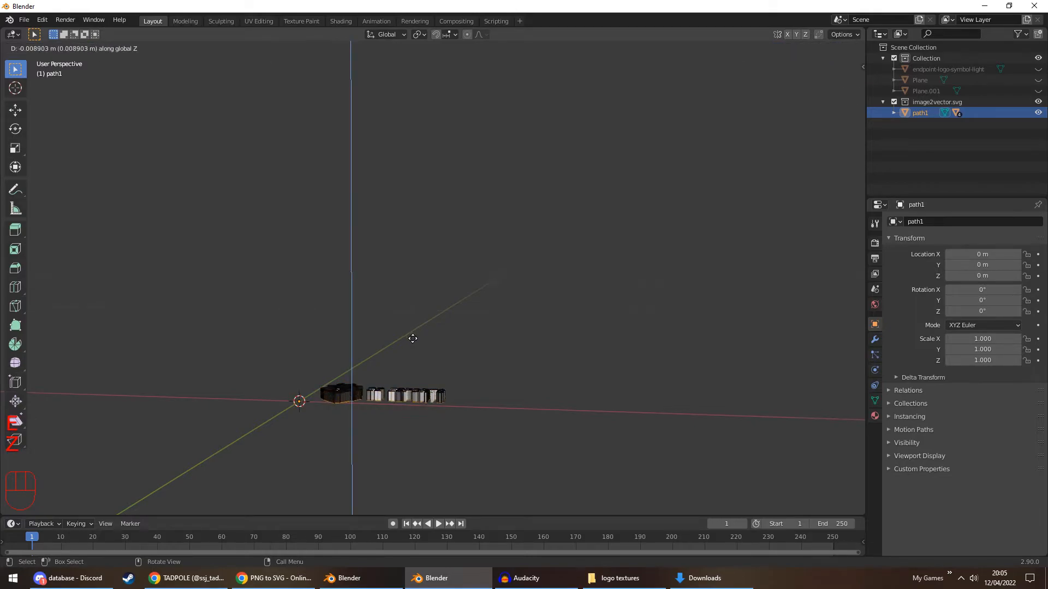
pyautogui.click(413, 338)
pyautogui.press('Tab')
pyautogui.moveTo(413, 333); pyautogui.dragTo(395, 355, button='middle')
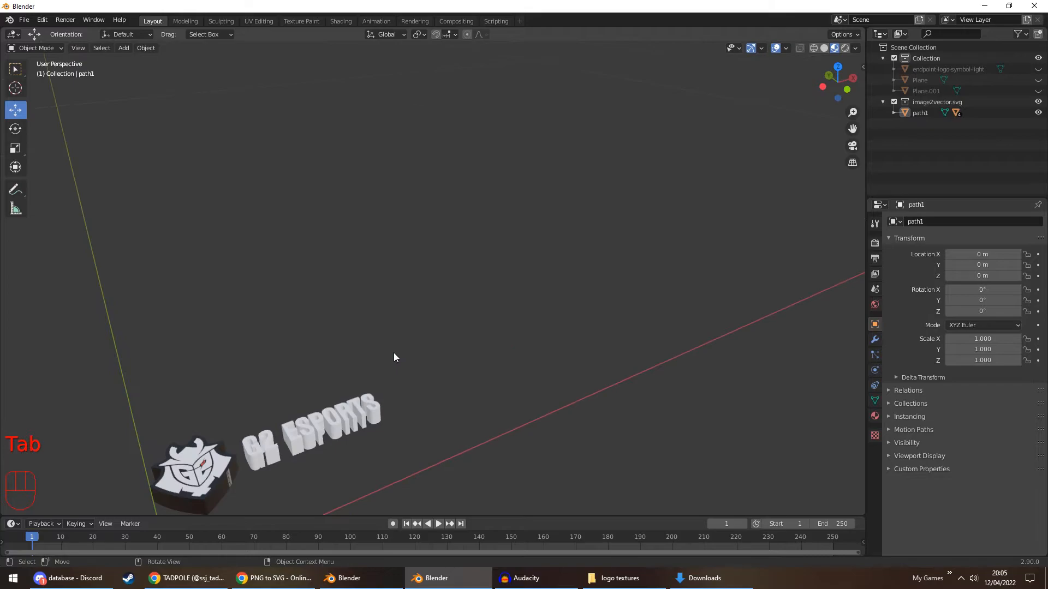
pyautogui.keyDown('shift'); pyautogui.moveTo(259, 371); pyautogui.dragTo(357, 343, button='middle'); pyautogui.keyUp('shift')
# Step: Undo the logo's extrusion and deselect the flat meshes
pyautogui.hotkey('ctrl', 'z')
pyautogui.hotkey('ctrl', 'z')
pyautogui.hotkey('ctrl', 'z')
pyautogui.hotkey('ctrl', 'z')
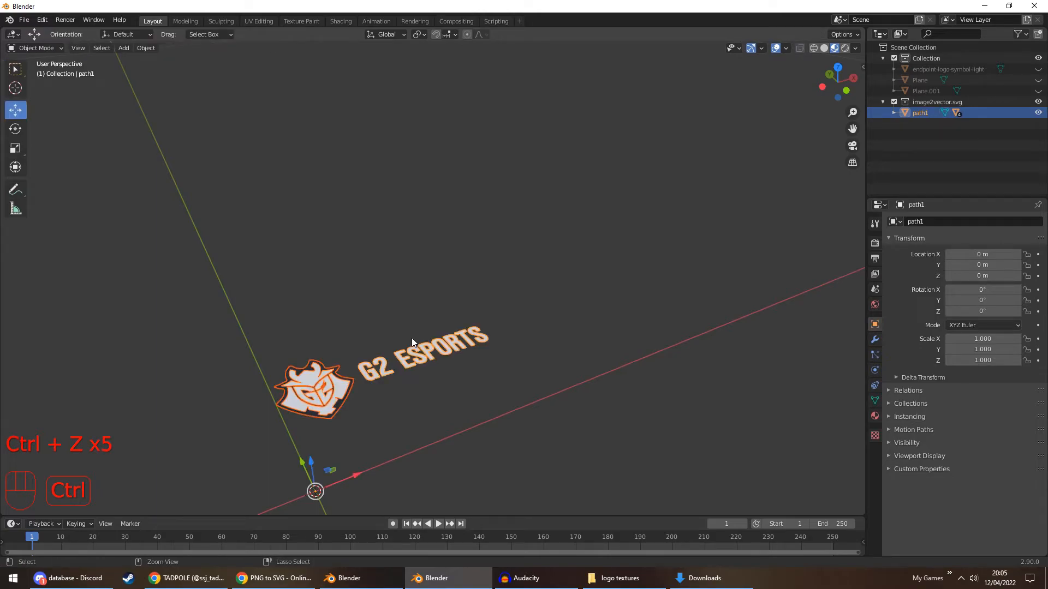
pyautogui.click(410, 316)
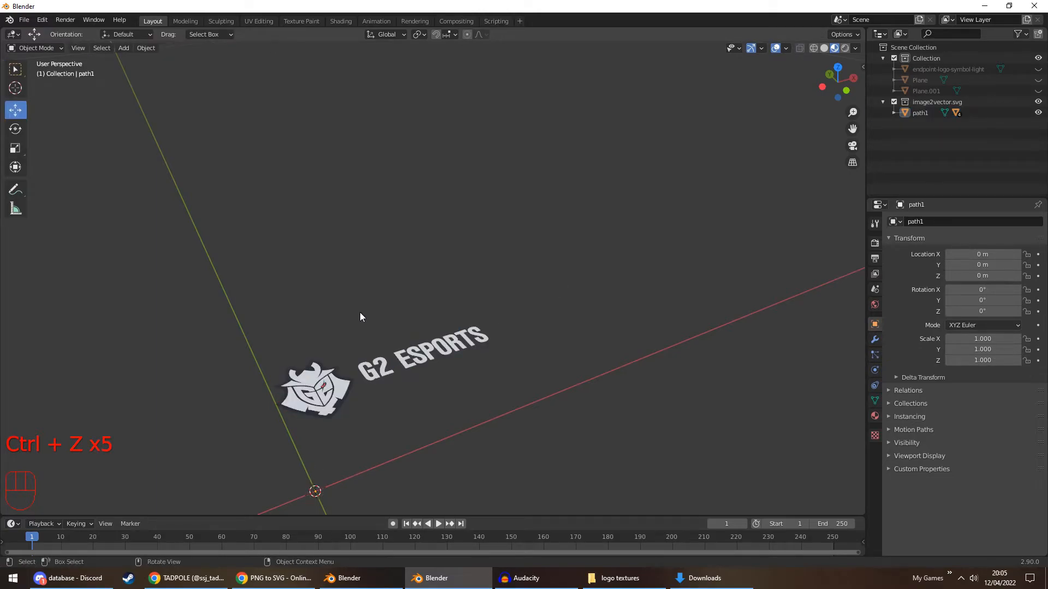
# Step: Select every logo mesh and extrude all their faces together by about -0.0065 m along the global Z axis
pyautogui.scroll(-3, 519, 255)
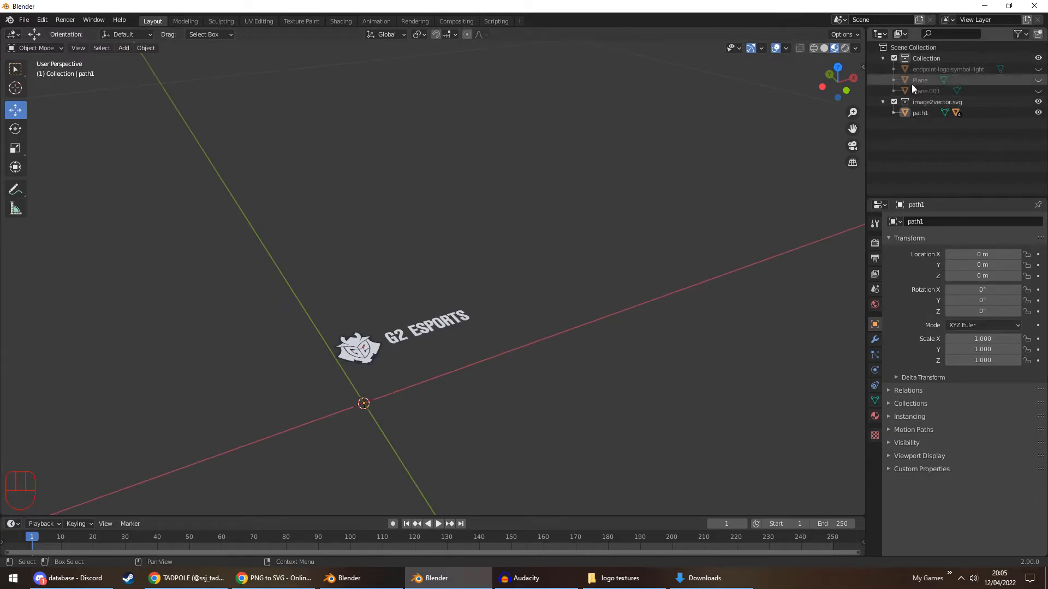
pyautogui.press('a')
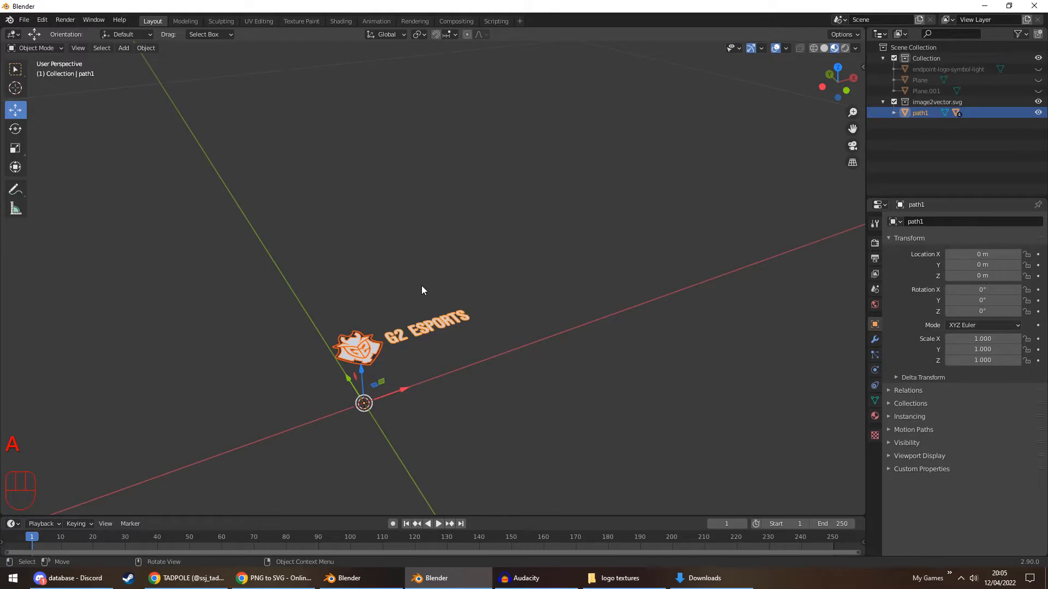
pyautogui.rightClick(415, 334)
pyautogui.press('Tab')
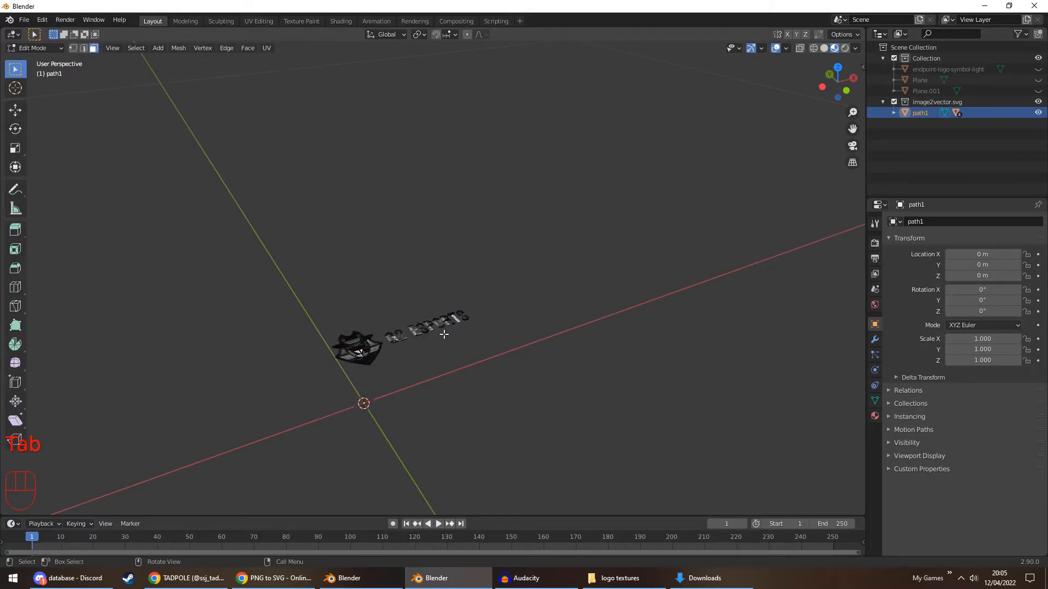
pyautogui.press('a')
pyautogui.moveTo(444, 335); pyautogui.dragTo(417, 300, button='middle')
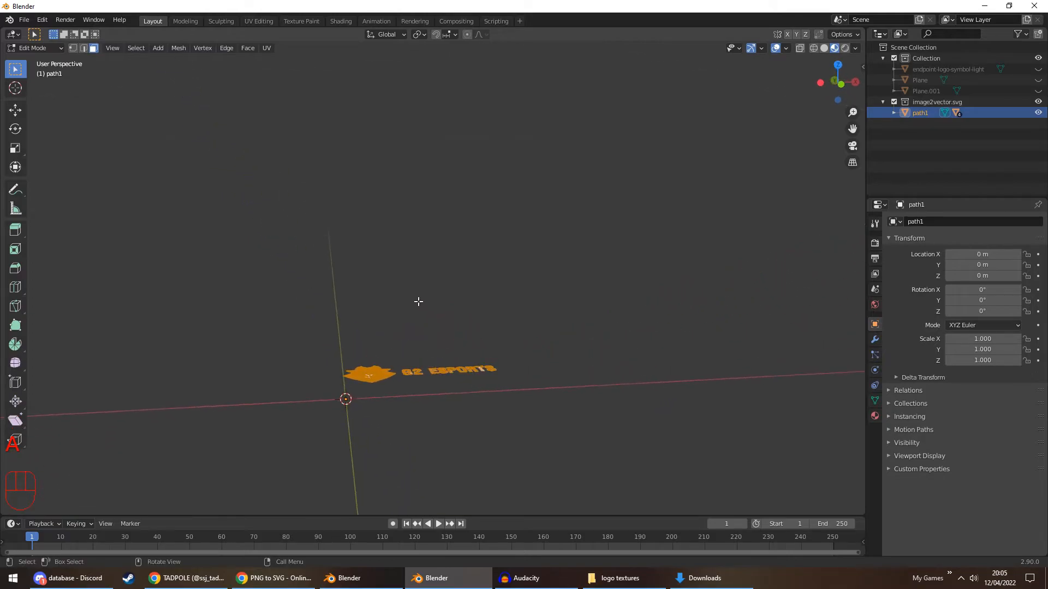
pyautogui.press('e')
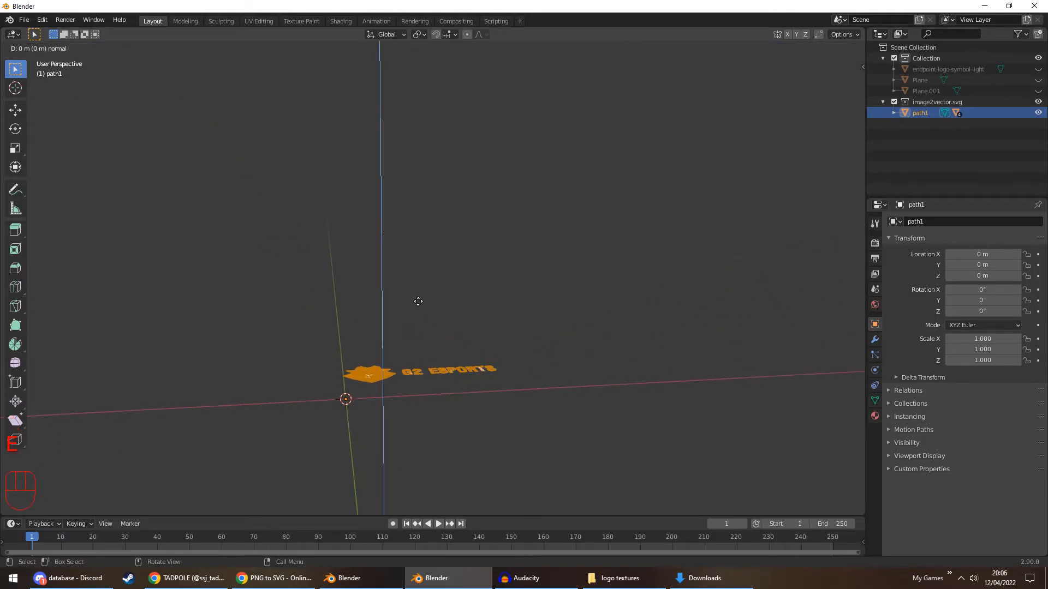
pyautogui.press('z')
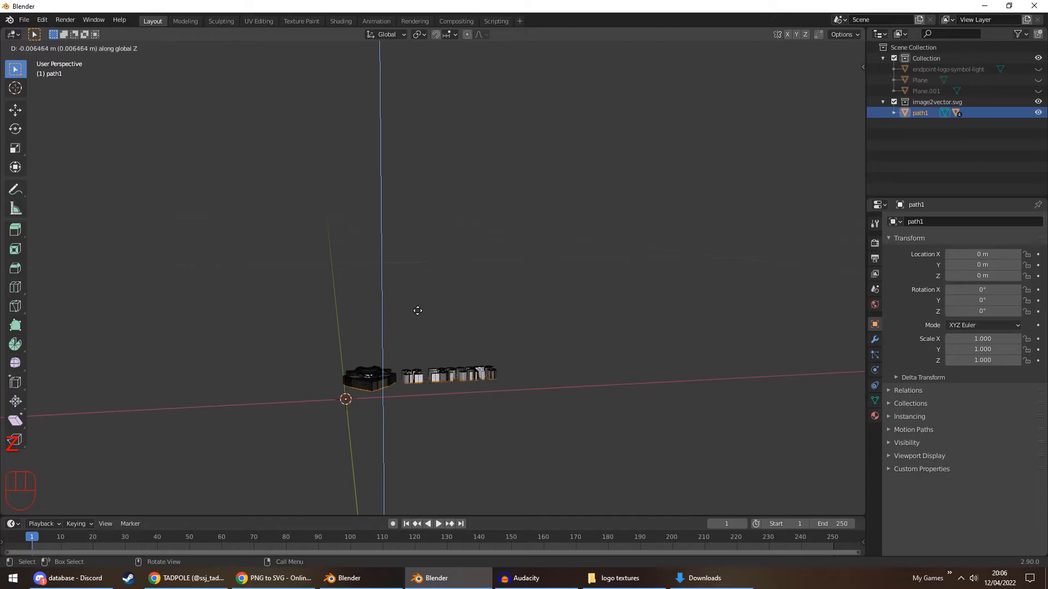
pyautogui.click(418, 312)
pyautogui.press('Tab')
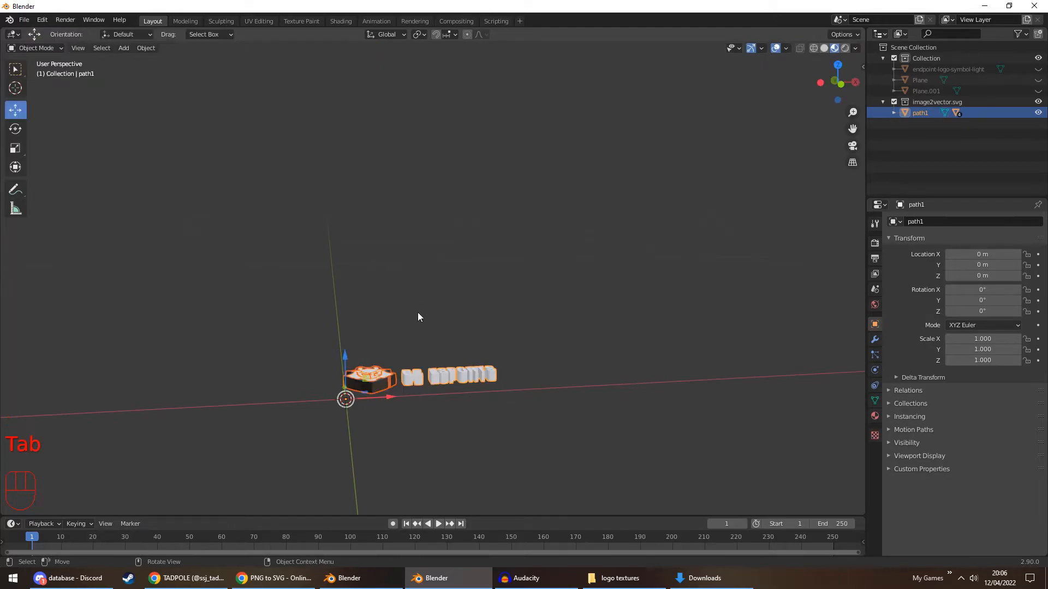
pyautogui.moveTo(419, 307); pyautogui.dragTo(427, 345, button='middle')
pyautogui.scroll(3, 428, 345)
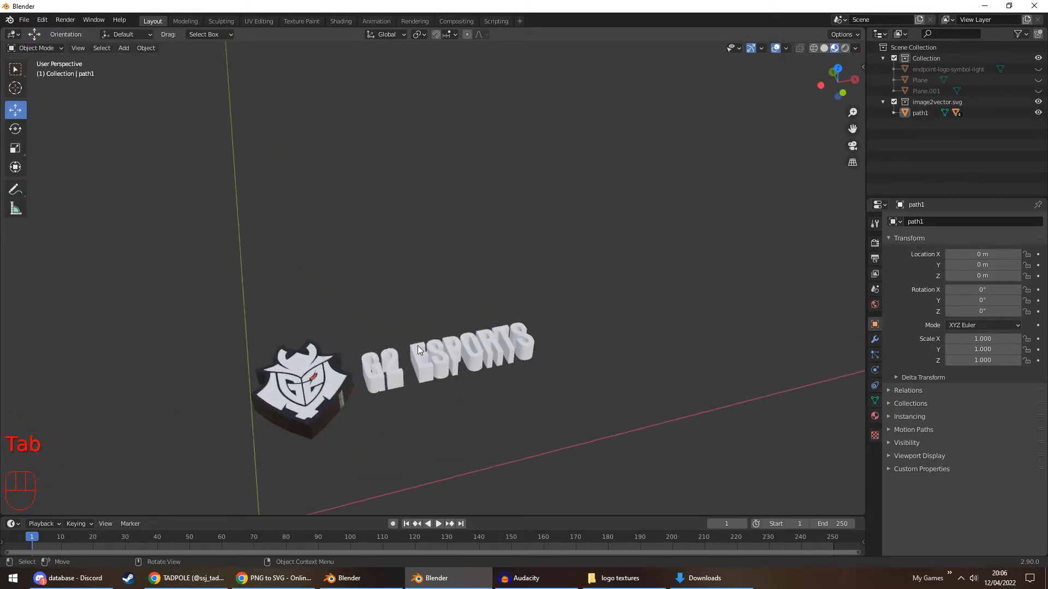
# Step: Copy all the extruded logo meshes and paste them into the car scene in the other Blender window
pyautogui.moveTo(279, 337); pyautogui.dragTo(457, 369)
pyautogui.scroll(-3, 457, 369)
pyautogui.moveTo(178, 225); pyautogui.dragTo(628, 456)
pyautogui.hotkey('ctrl', 'c')
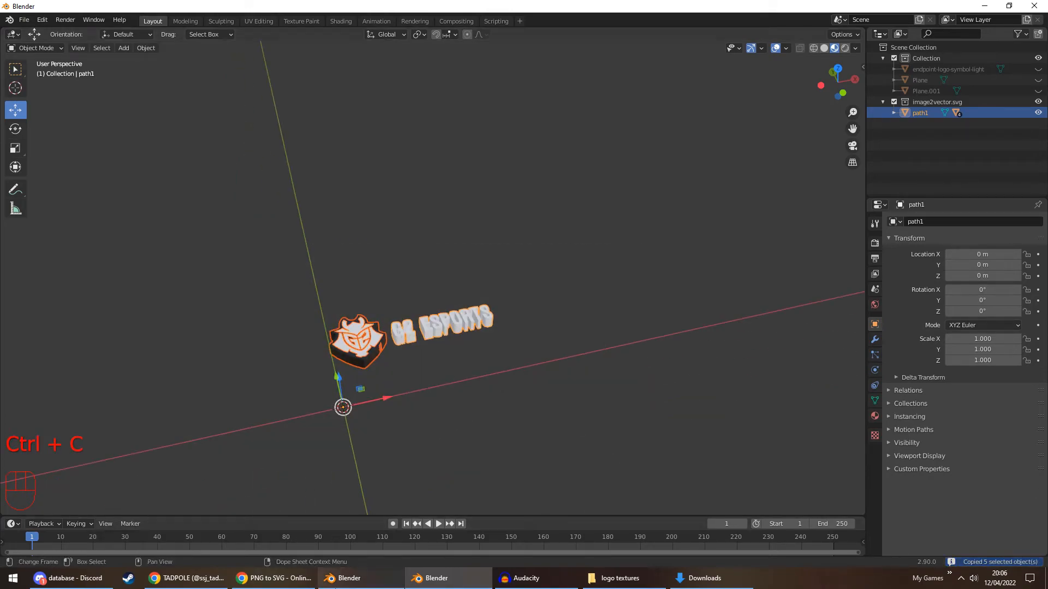
pyautogui.click(350, 579)
pyautogui.hotkey('ctrl', 'v')
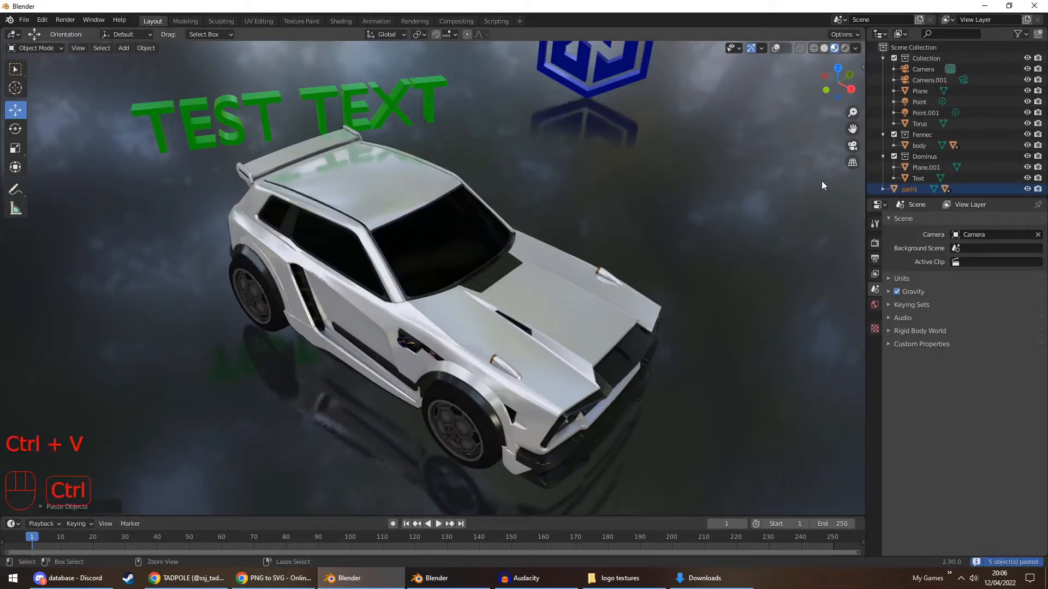
# Step: Move the pasted logo parent path1 to about X 7.42, Y 8.00, Z 1.99 m and look through the scene camera
pyautogui.scroll(-8, 818, 181)
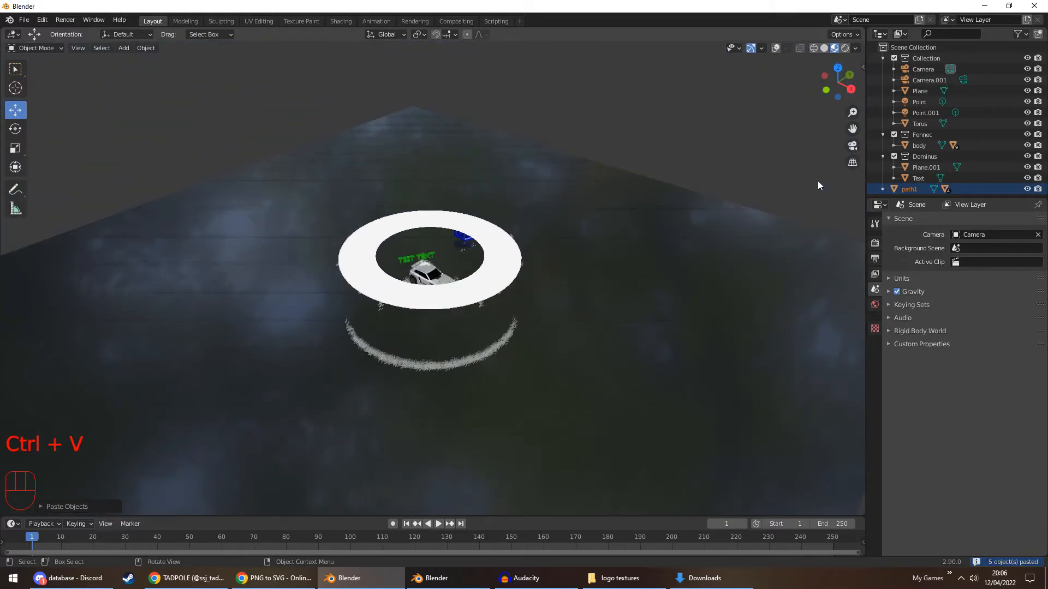
pyautogui.click(919, 189)
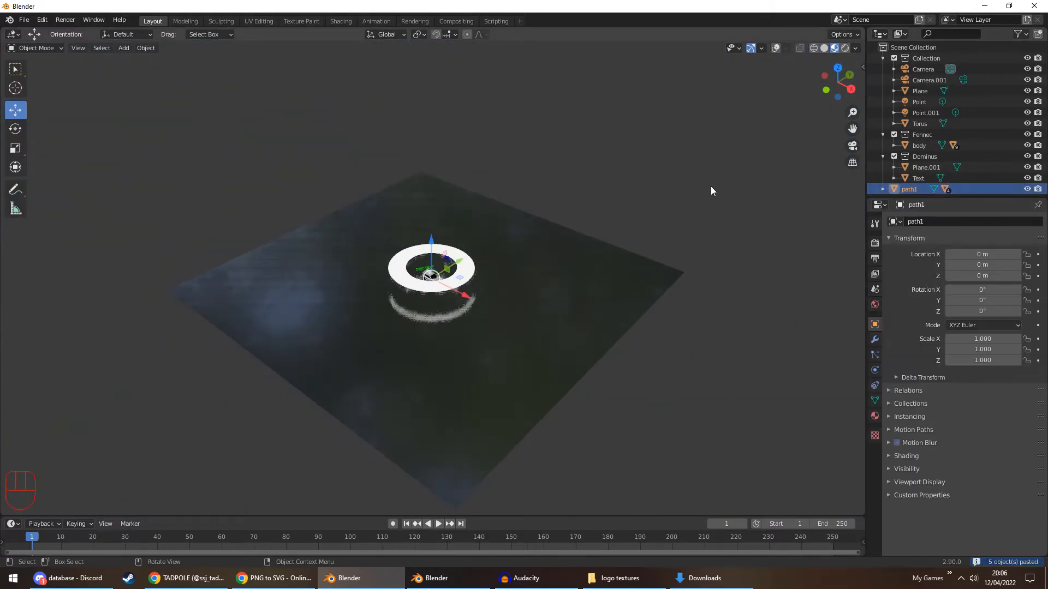
pyautogui.scroll(10, 572, 226)
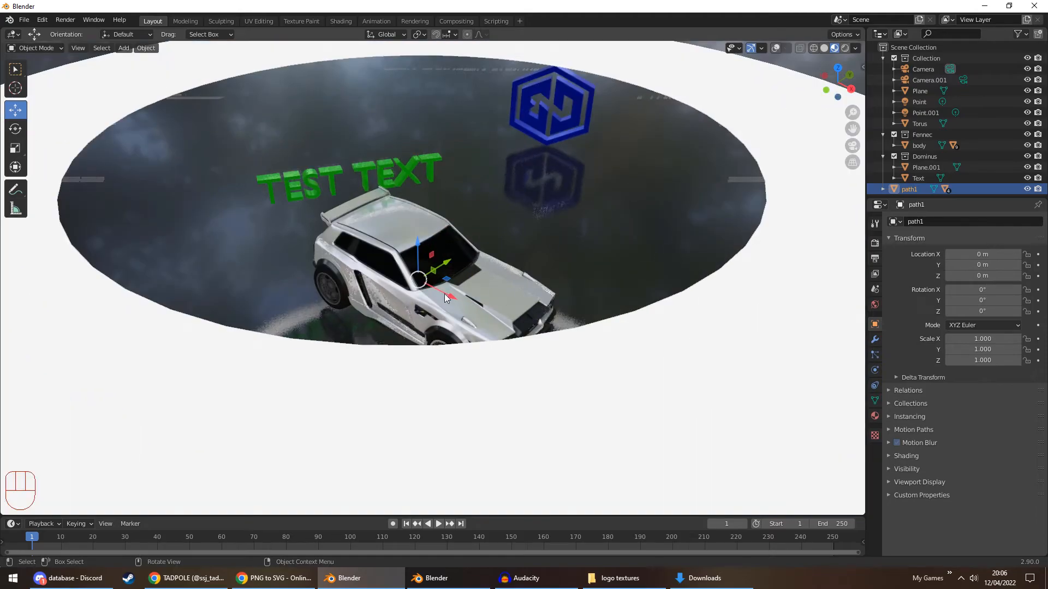
pyautogui.moveTo(447, 294); pyautogui.dragTo(604, 250)
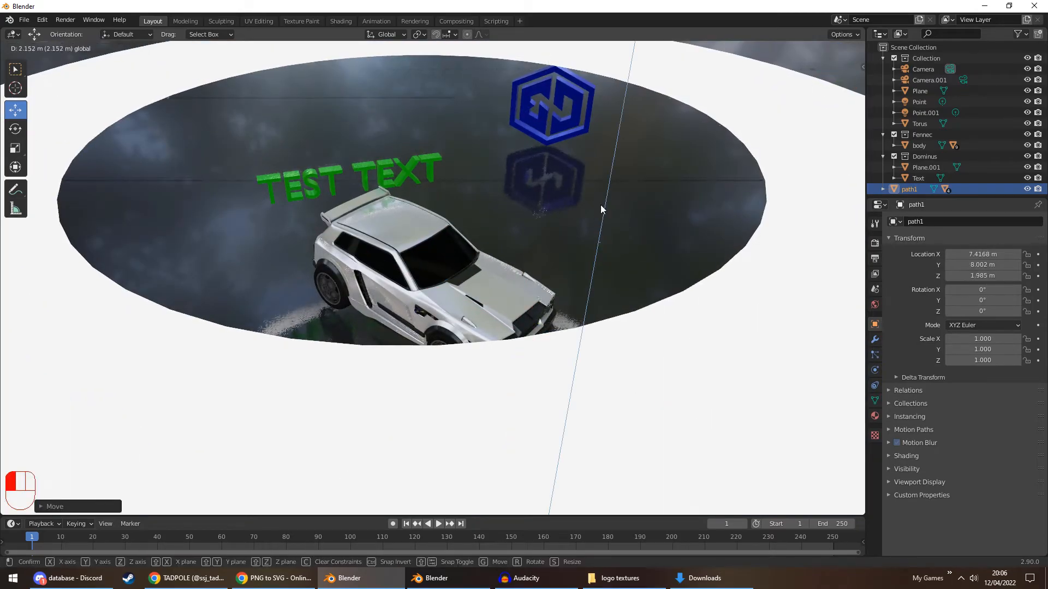
pyautogui.click(846, 140)
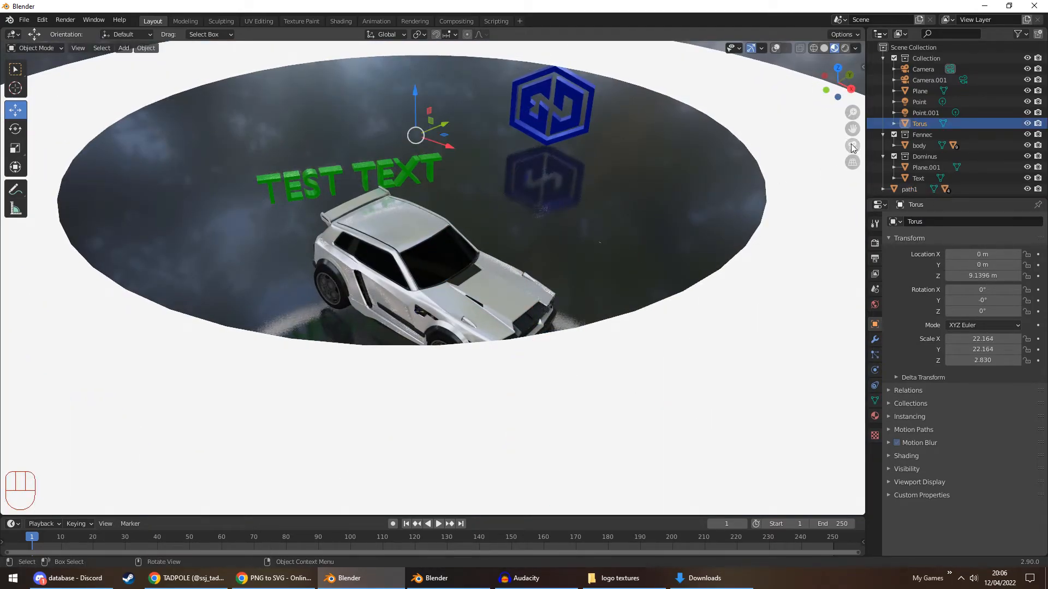
pyautogui.click(910, 189)
pyautogui.click(853, 146)
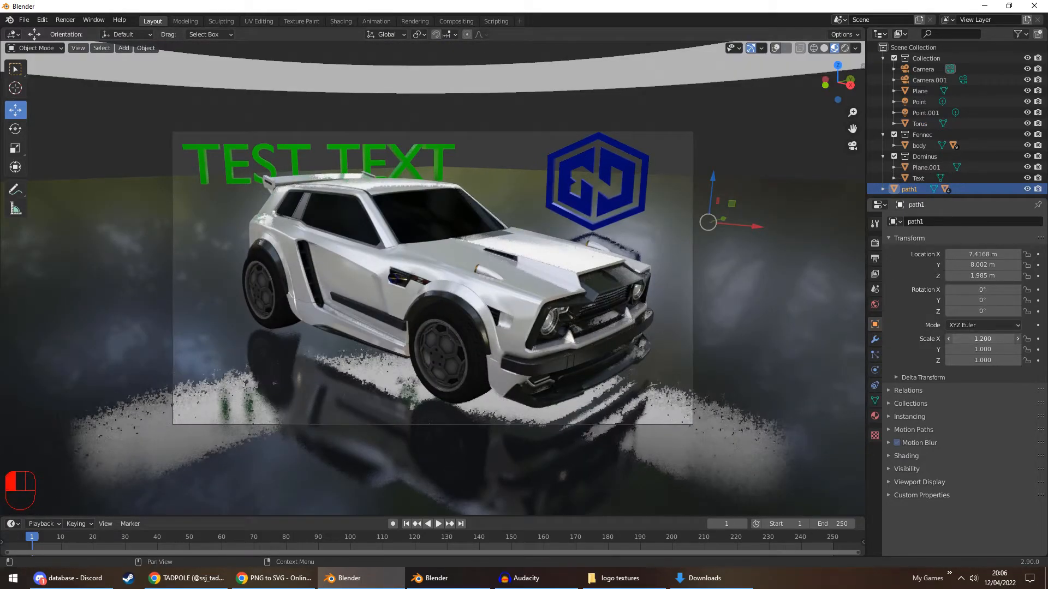
# Step: Set the logo's scale to 15 on all three axes
pyautogui.click(971, 338)
pyautogui.write('7.49')
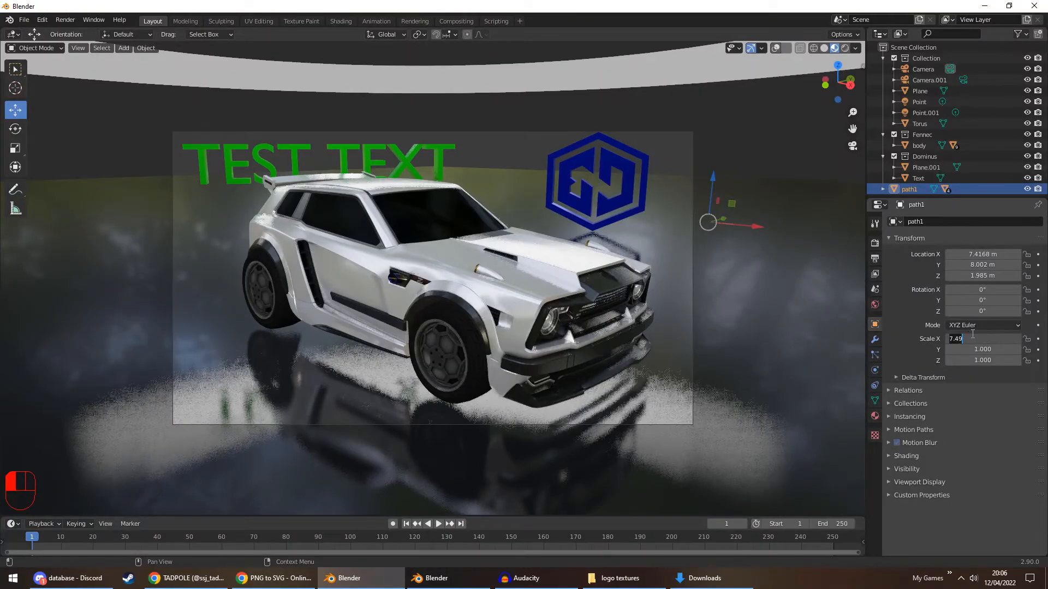
pyautogui.press('Escape')
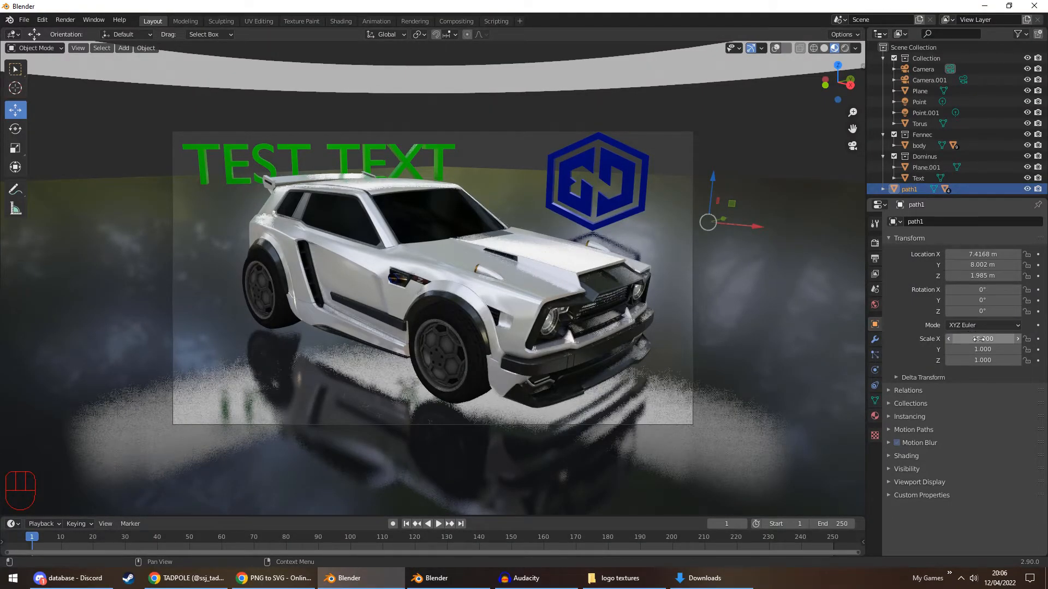
pyautogui.hotkey('ctrl', 'c')
pyautogui.hotkey('ctrl', 'v')
pyautogui.hotkey('ctrl', 'v')
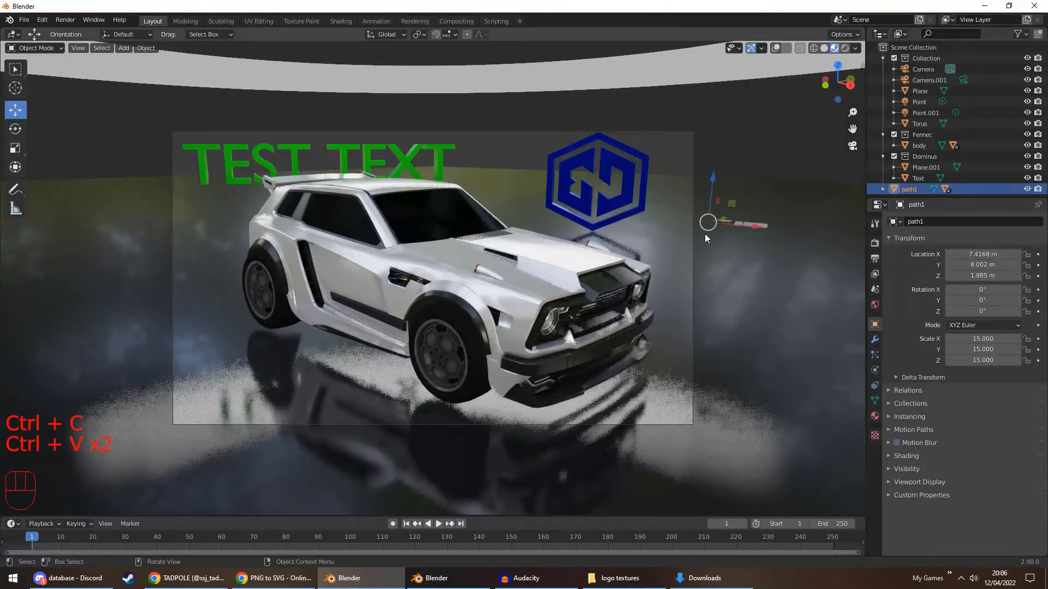
# Step: Rotate the logo 90° on X and about 54.2° on Z, and move it beside the rear wheel at about X 3.44, Y -8.80, Z 0.70 m
pyautogui.moveTo(719, 219); pyautogui.dragTo(326, 363)
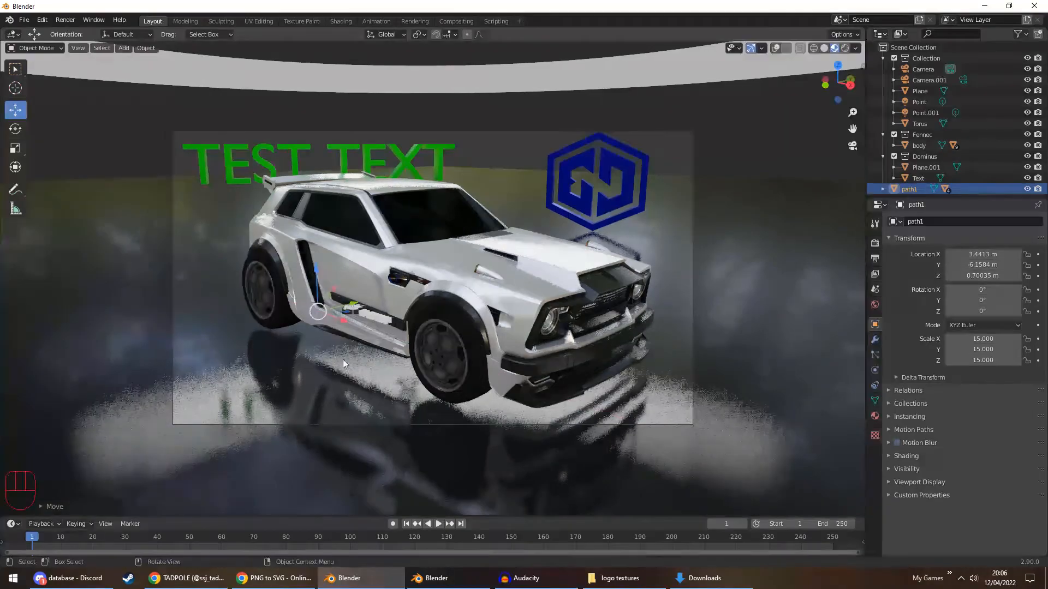
pyautogui.moveTo(964, 289); pyautogui.dragTo(1006, 311)
pyautogui.click(966, 290)
pyautogui.write('90')
pyautogui.press('Return')
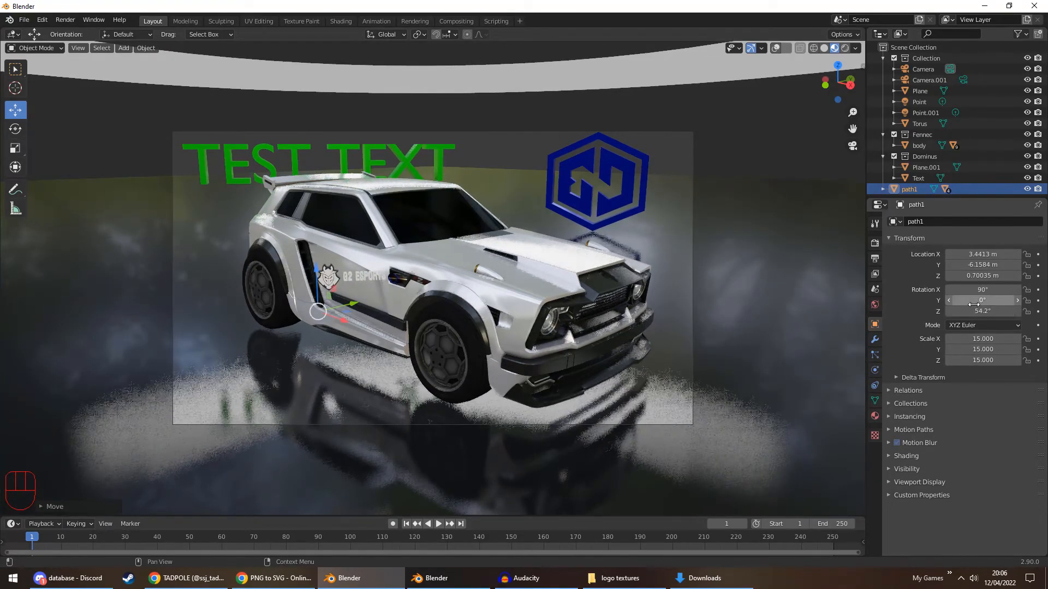
pyautogui.moveTo(354, 308); pyautogui.dragTo(251, 331)
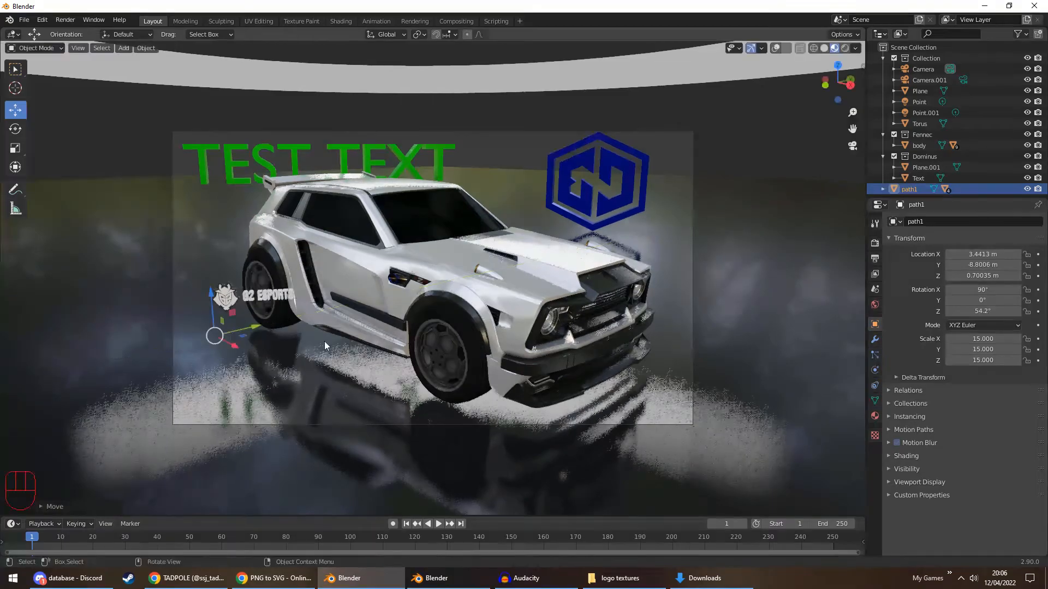
# Step: Set the logo's scale to 30 on all three axes
pyautogui.click(985, 339)
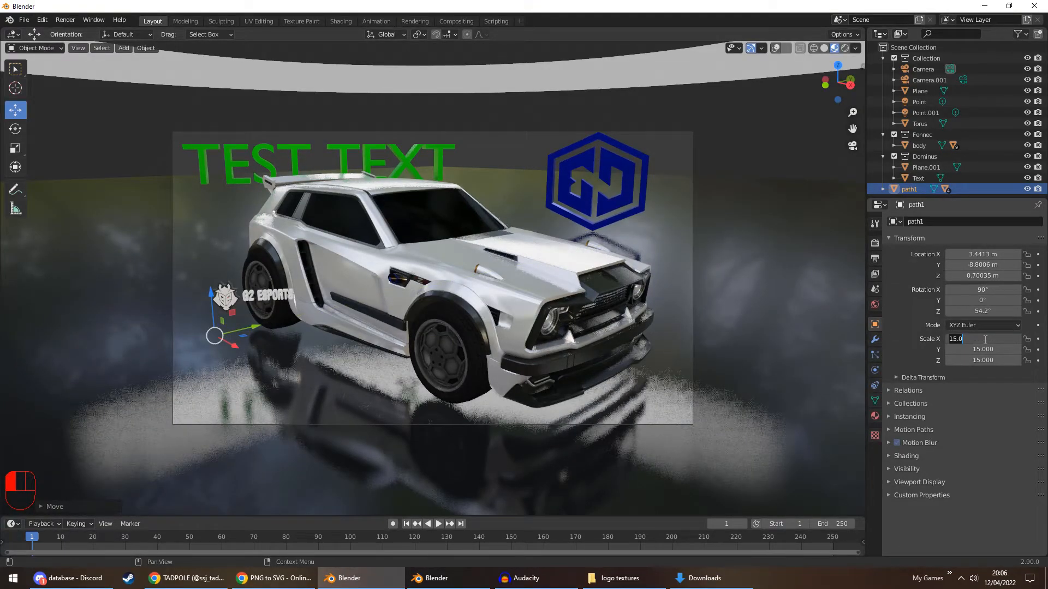
pyautogui.write('30')
pyautogui.press('Return')
pyautogui.hotkey('ctrl', 'c')
pyautogui.hotkey('ctrl', 'v')
pyautogui.hotkey('ctrl', 'v')
# Step: Move the logo to the floor in the camera frame's lower-left corner, about X 1.39, Y -8.51, Z -2.91 m, and deselect it
pyautogui.moveTo(243, 330); pyautogui.dragTo(228, 434)
pyautogui.press('z')
pyautogui.moveTo(223, 498); pyautogui.dragTo(211, 416)
pyautogui.moveTo(194, 366); pyautogui.dragTo(196, 407)
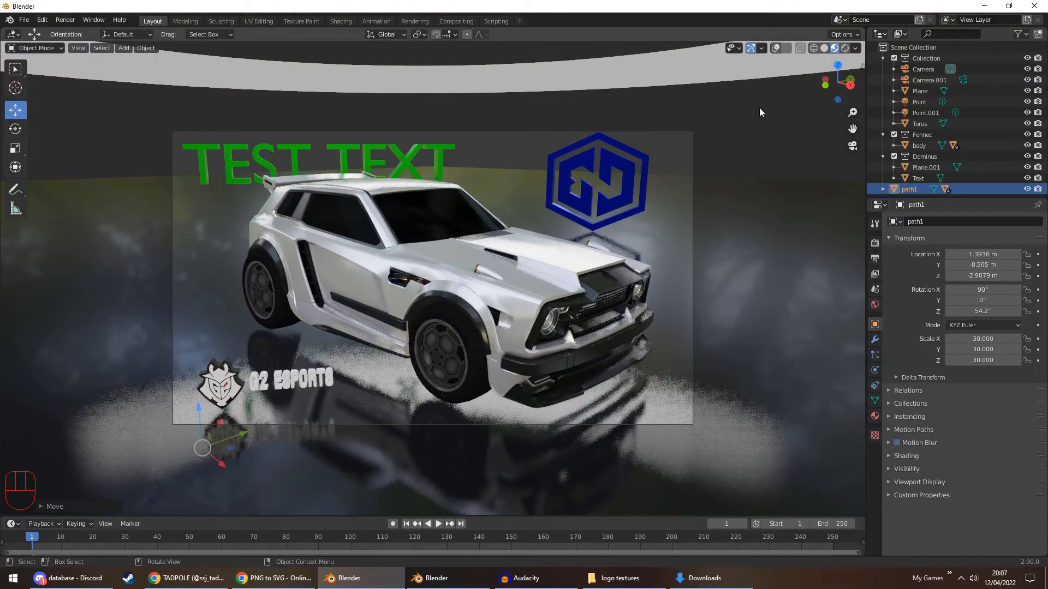
pyautogui.click(821, 144)
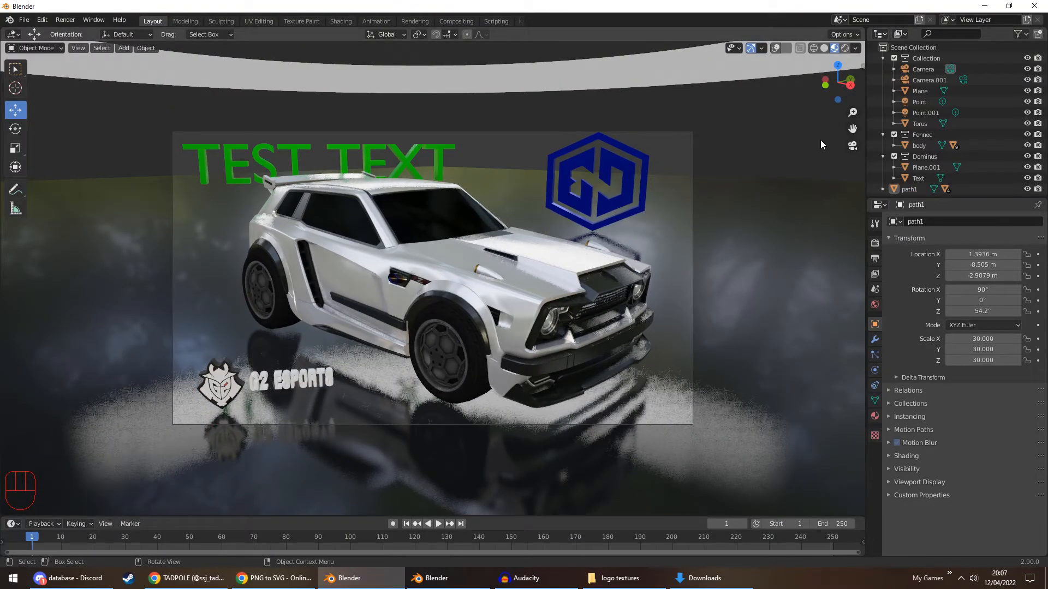
# Step: Preview the scene in Rendered shading with overlays shown and move the logo back to about X -1.07, Y -6.91 m
pyautogui.click(845, 47)
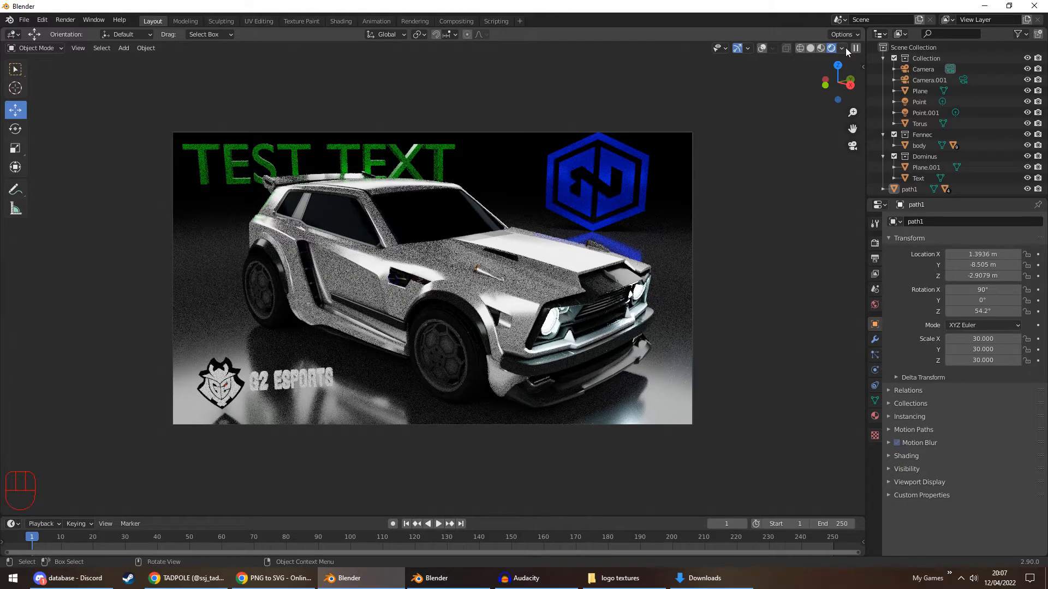
pyautogui.click(225, 386)
pyautogui.click(282, 376)
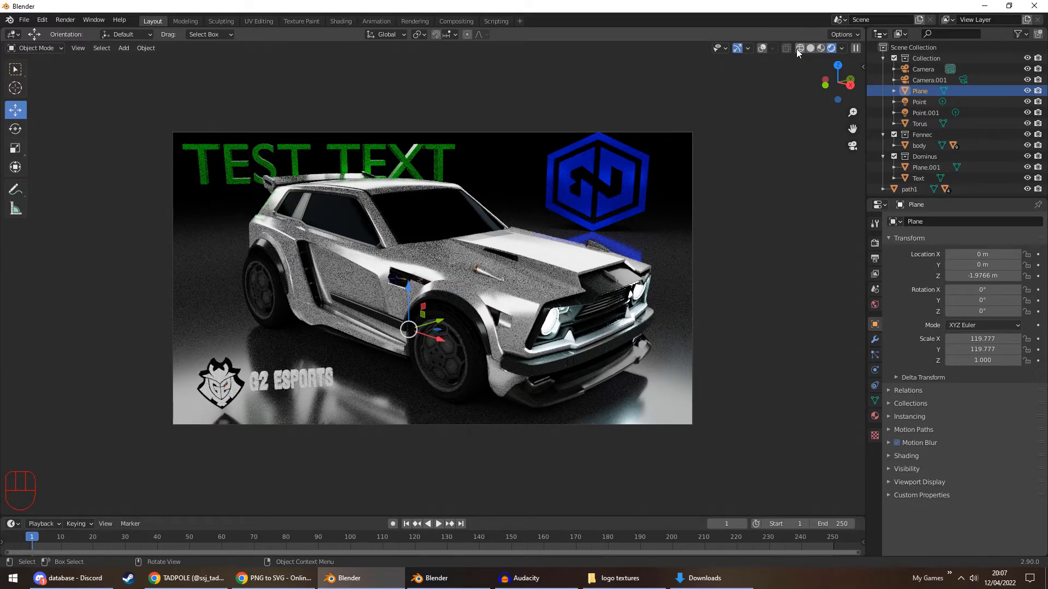
pyautogui.click(761, 50)
pyautogui.click(262, 381)
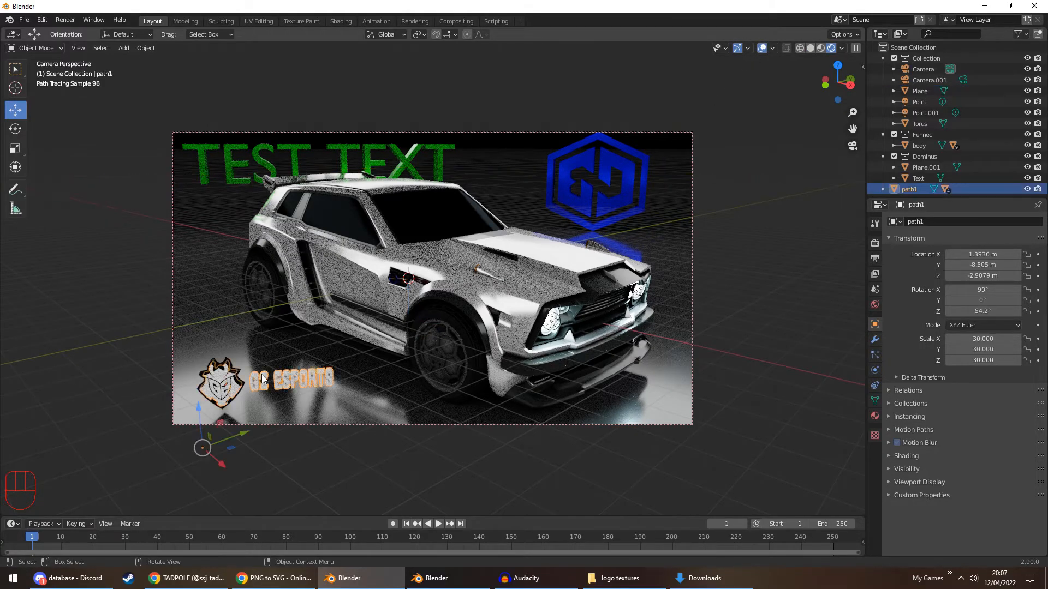
pyautogui.moveTo(221, 465); pyautogui.dragTo(234, 408)
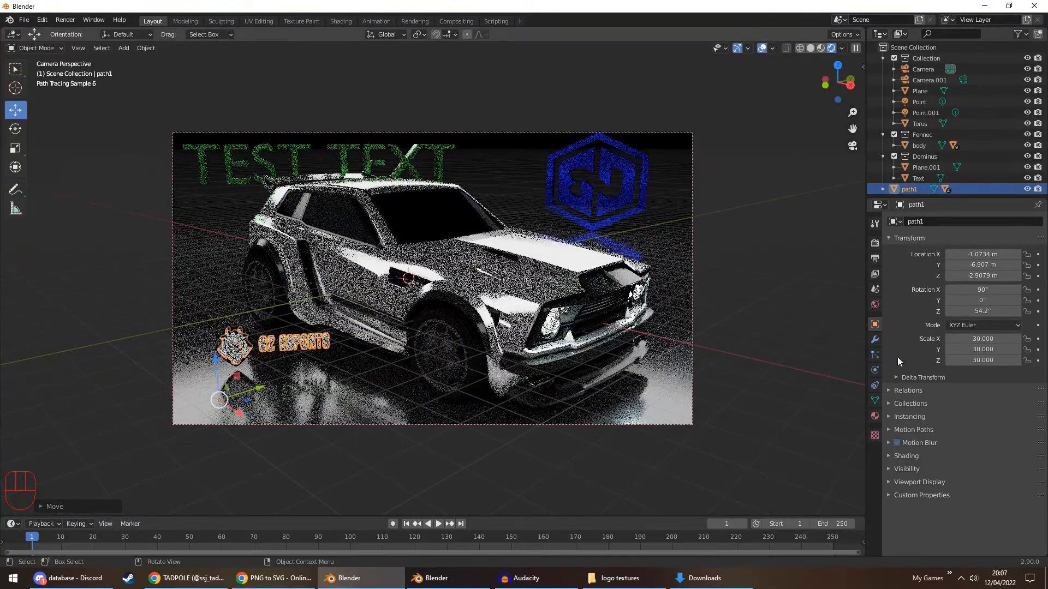
# Step: Set the logo's scale to 35 on all axes and shift it to about Y -7.25, Z -3.03 m
pyautogui.click(986, 342)
pyautogui.write('35')
pyautogui.press('Return')
pyautogui.hotkey('ctrl', 'c')
pyautogui.hotkey('ctrl', 'v')
pyautogui.hotkey('ctrl', 'v')
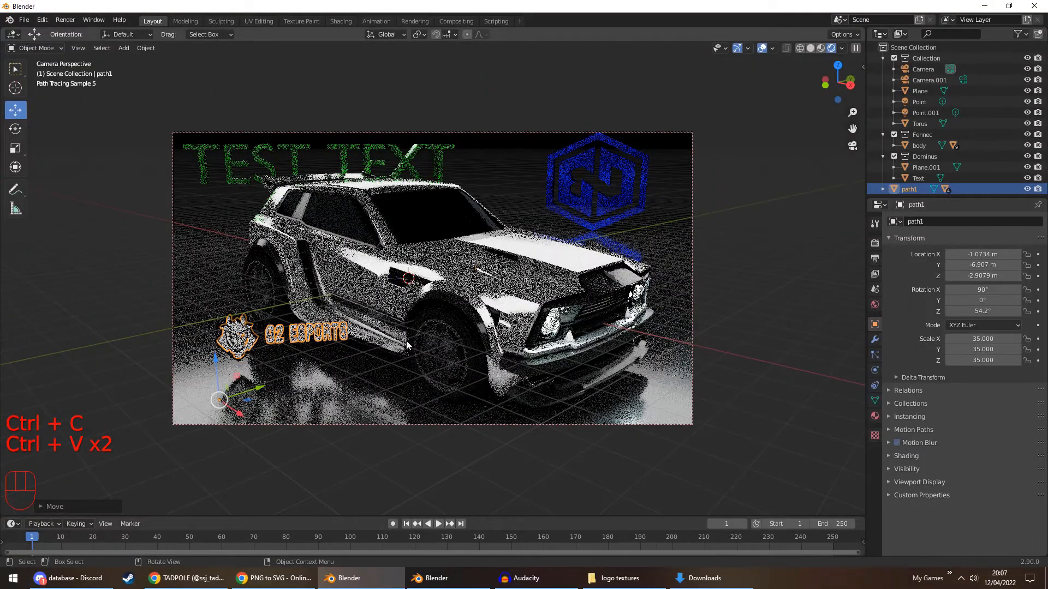
pyautogui.moveTo(259, 386); pyautogui.dragTo(205, 373)
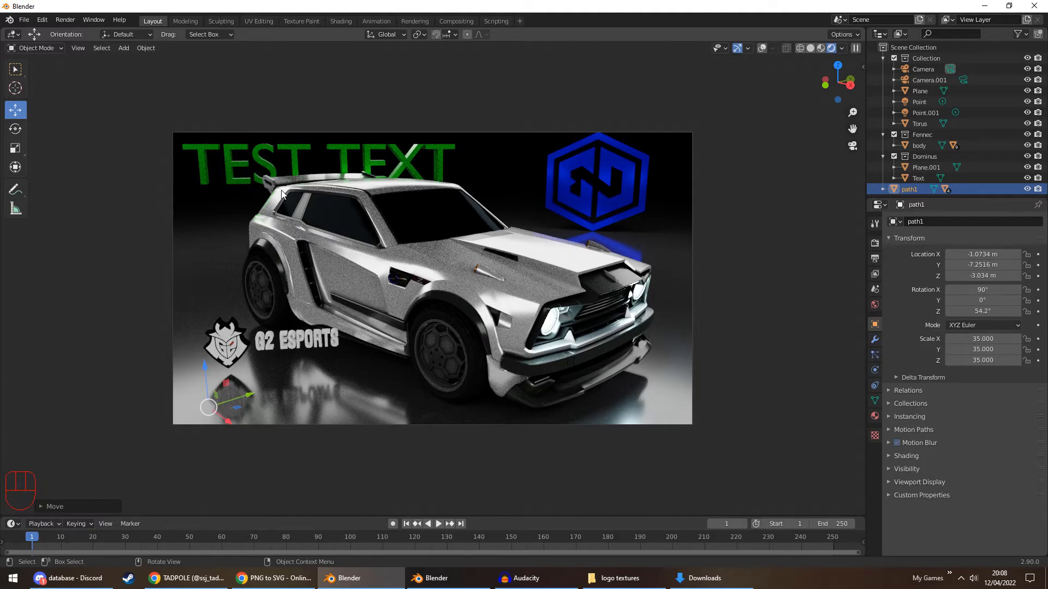
# Step: Return to Material Preview shading and add a text object at the scene origin
pyautogui.click(121, 55)
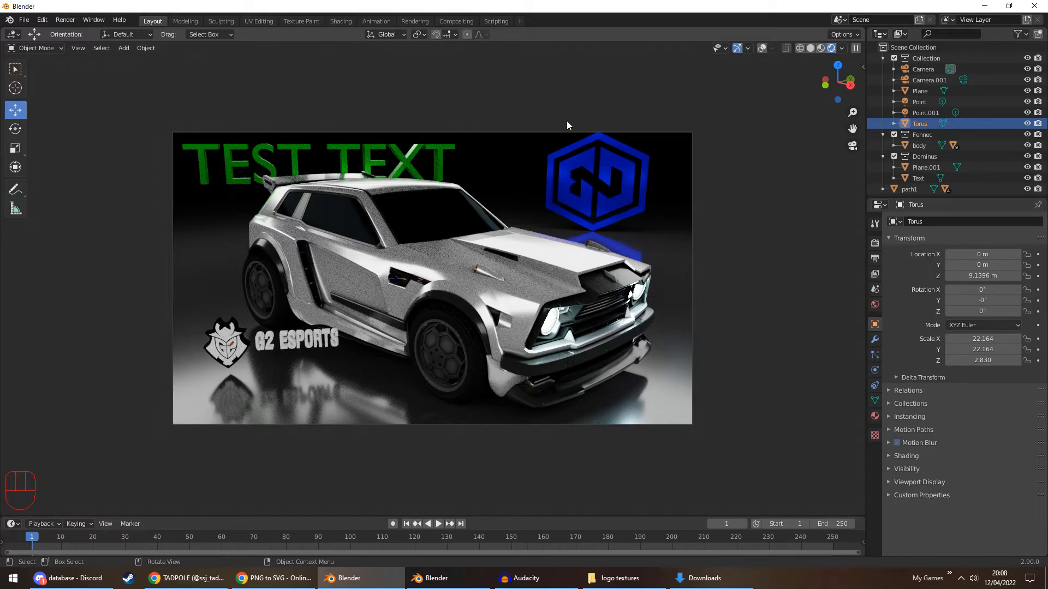
pyautogui.click(821, 48)
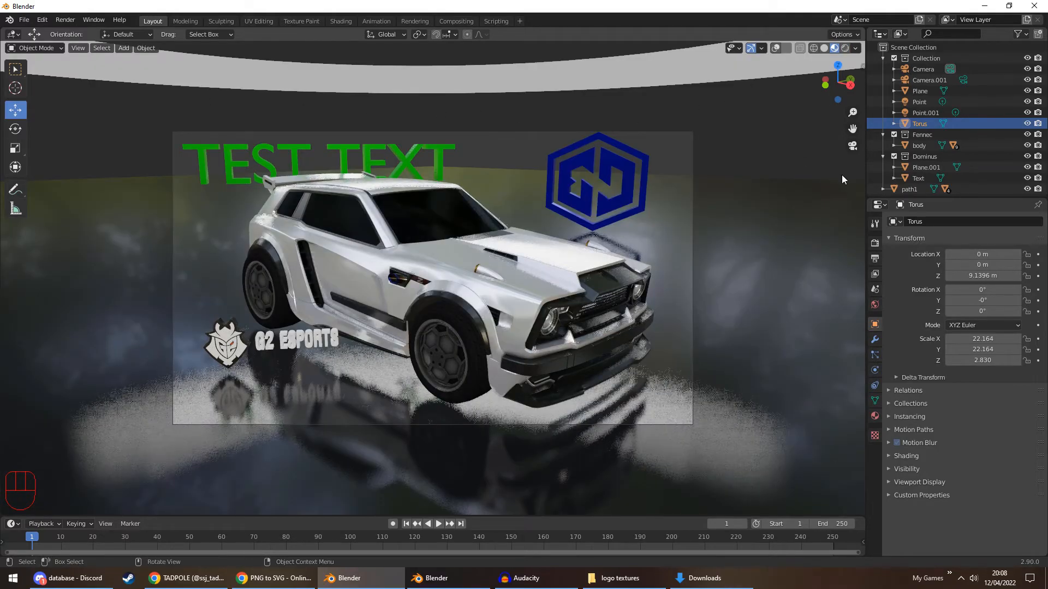
pyautogui.click(122, 48)
pyautogui.click(156, 103)
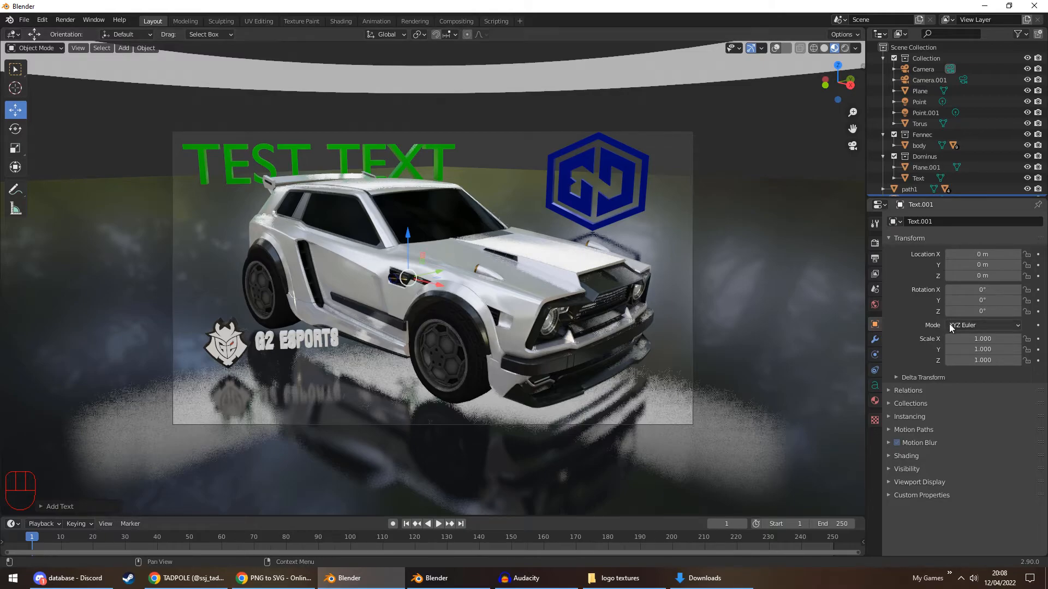
# Step: Rotate the new text 90° on X and move it about 10.17 m along X, clear of the car
pyautogui.click(982, 290)
pyautogui.write('90')
pyautogui.press('Return')
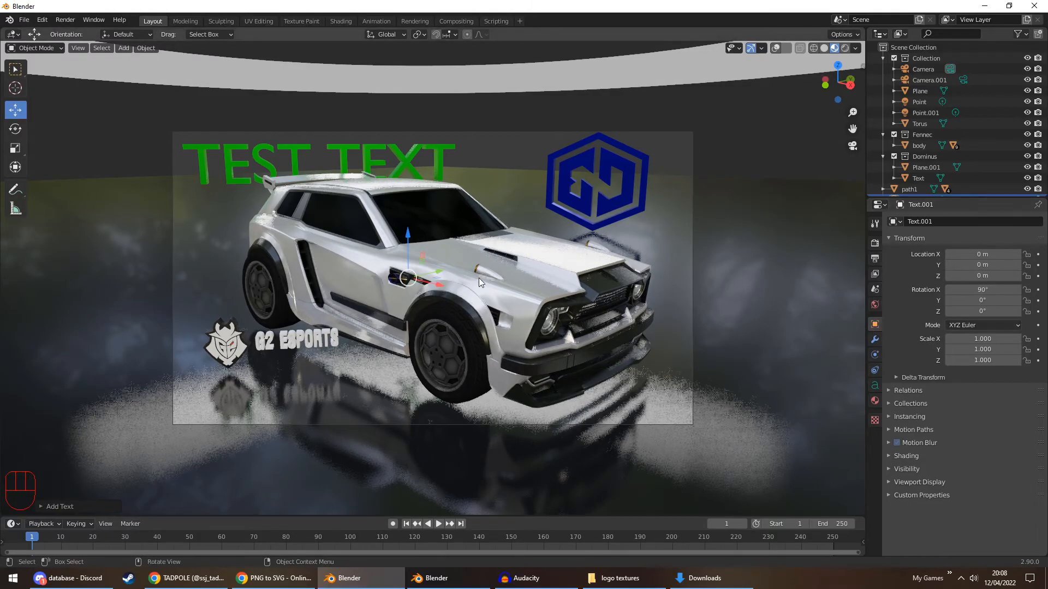
pyautogui.moveTo(437, 284); pyautogui.dragTo(732, 323)
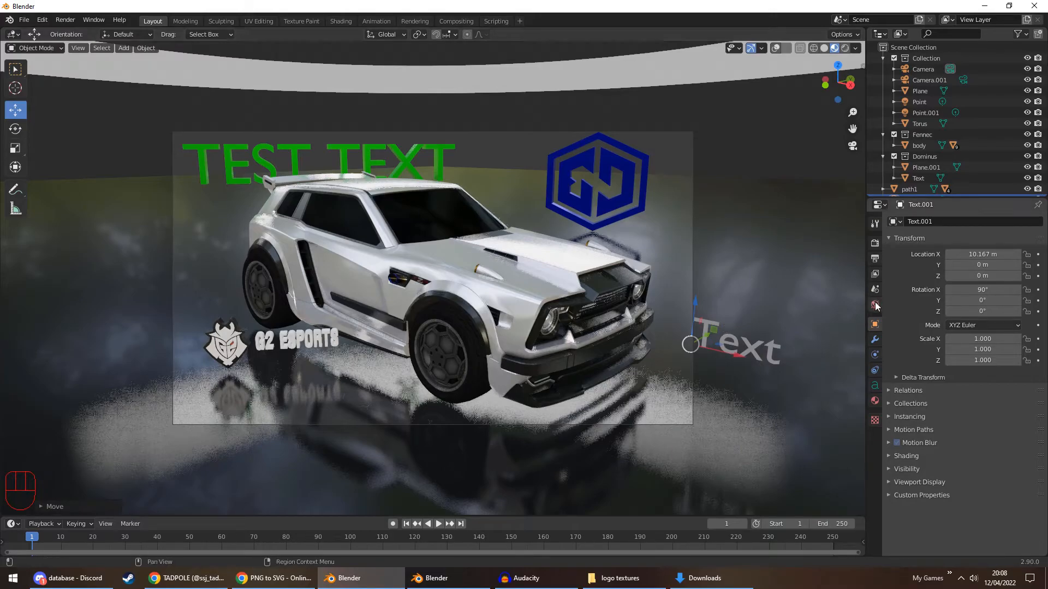
# Step: Show the viewport overlays, view the new text up close and expand its Font settings
pyautogui.click(776, 48)
pyautogui.moveTo(786, 261); pyautogui.dragTo(662, 281, button='middle')
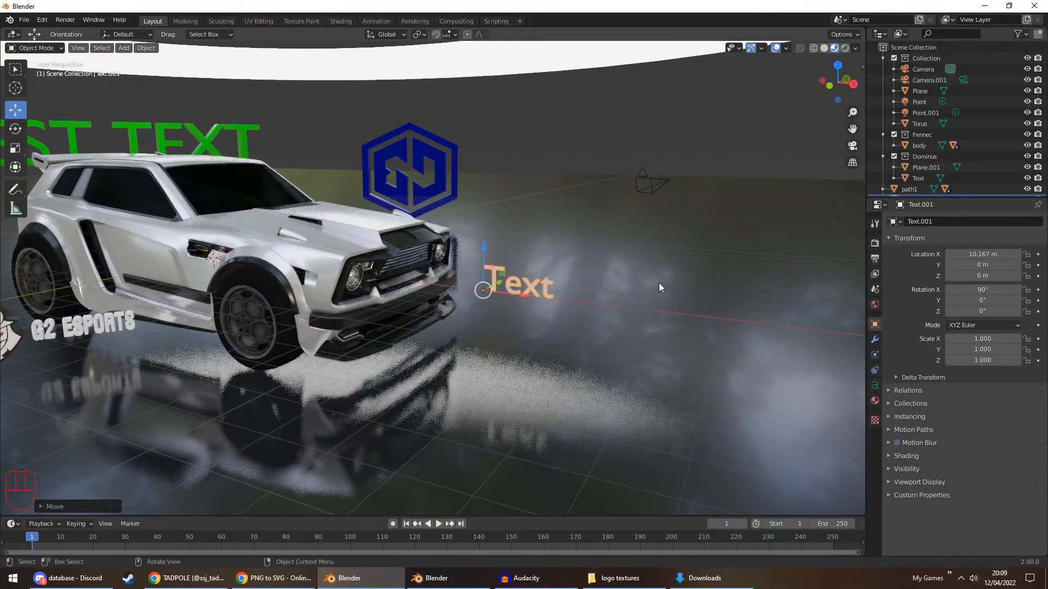
pyautogui.scroll(5, 663, 281)
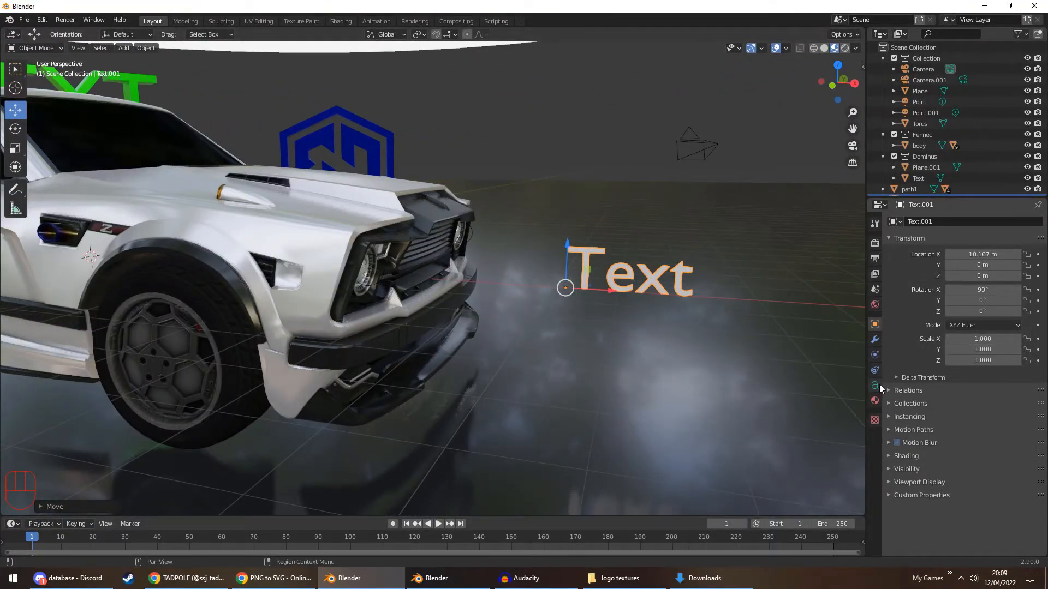
pyautogui.click(876, 387)
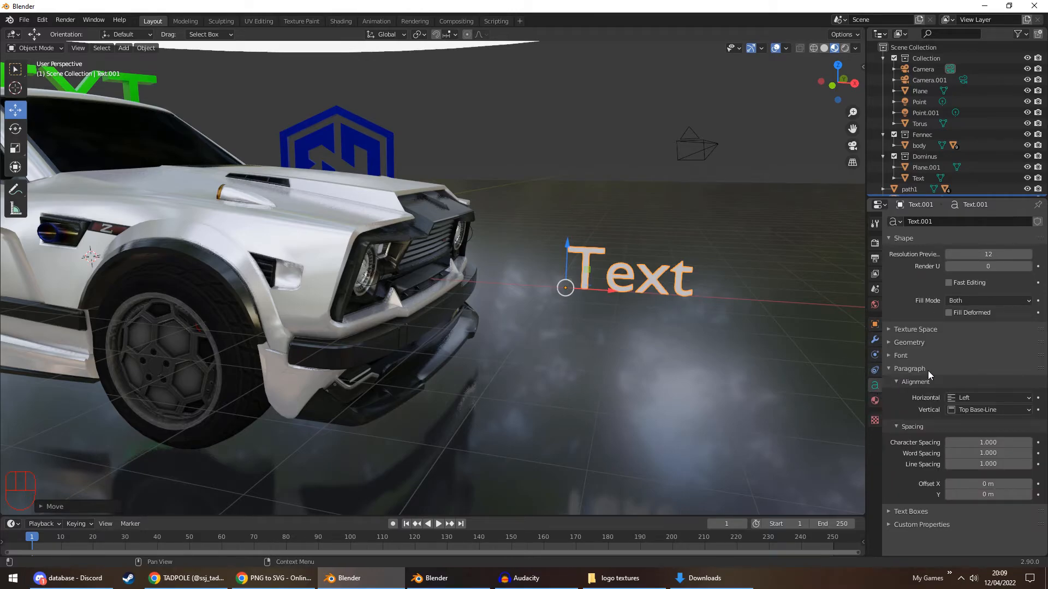
pyautogui.click(892, 355)
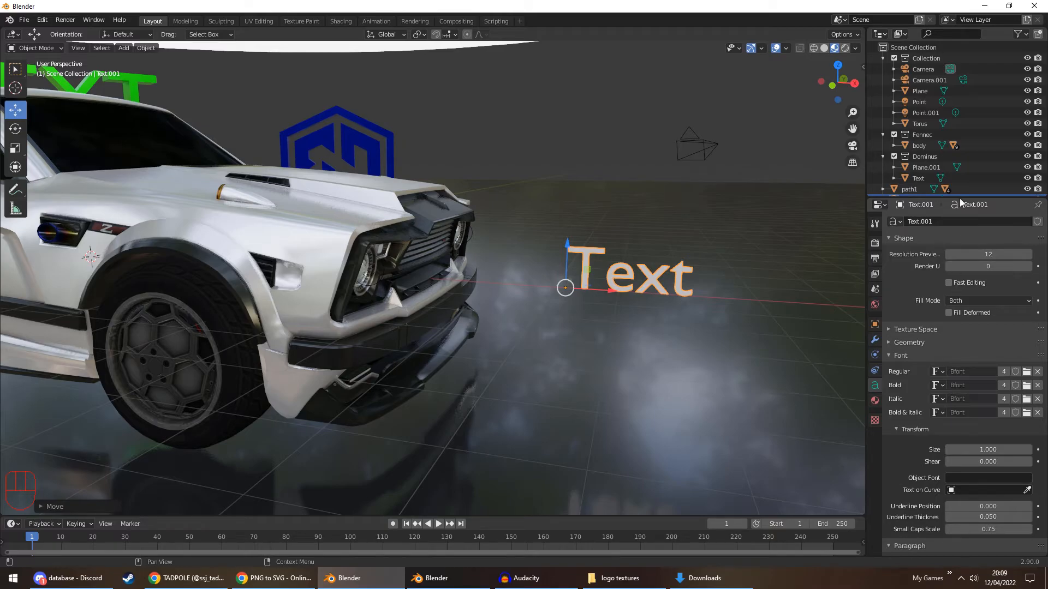
# Step: Minimize both Blender windows and close the PNG to SVG browser window
pyautogui.click(985, 6)
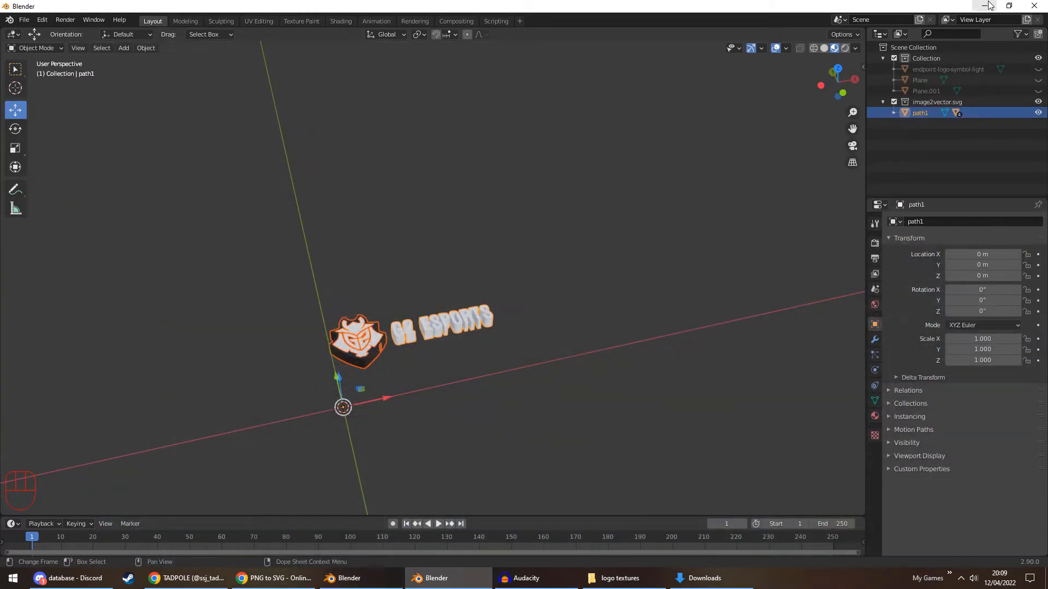
pyautogui.click(986, 6)
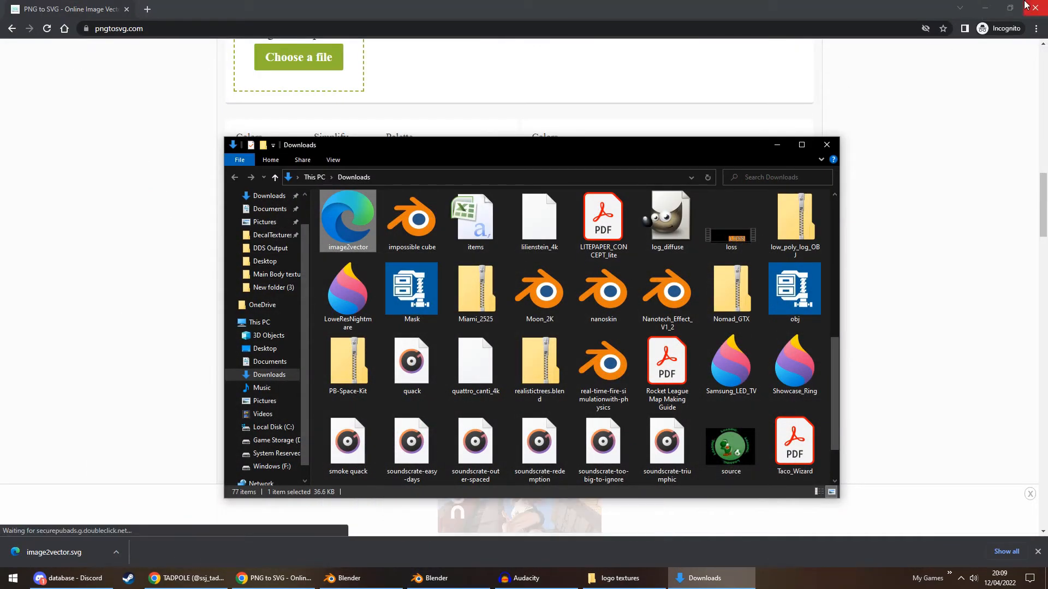
pyautogui.click(1035, 8)
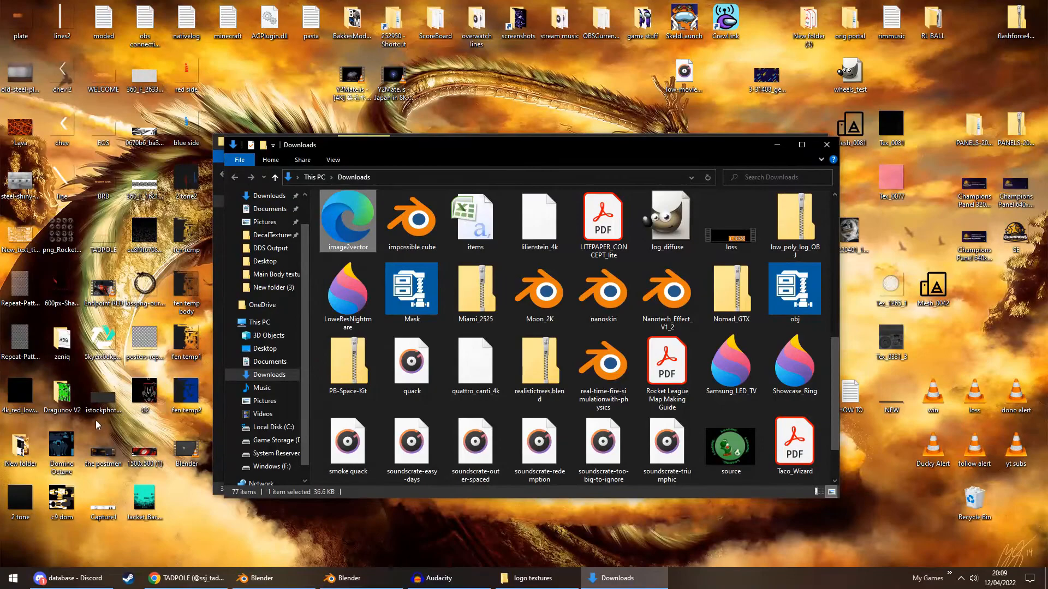
# Step: View the TrueType font file in the desktop's zeniq folder, close the folder and return to the Blender car scene
pyautogui.doubleClick(64, 343)
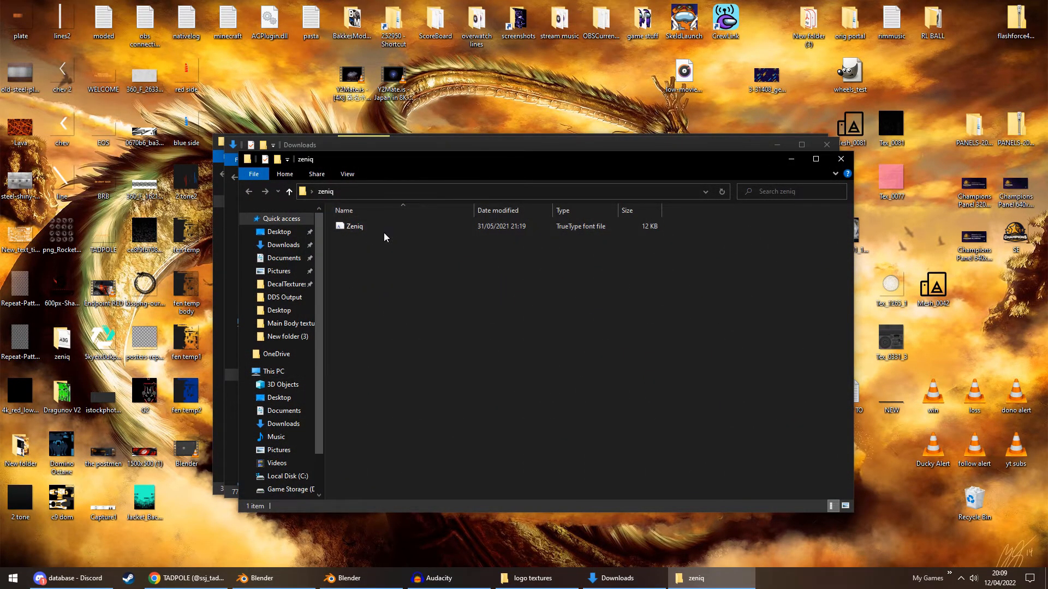
pyautogui.click(841, 159)
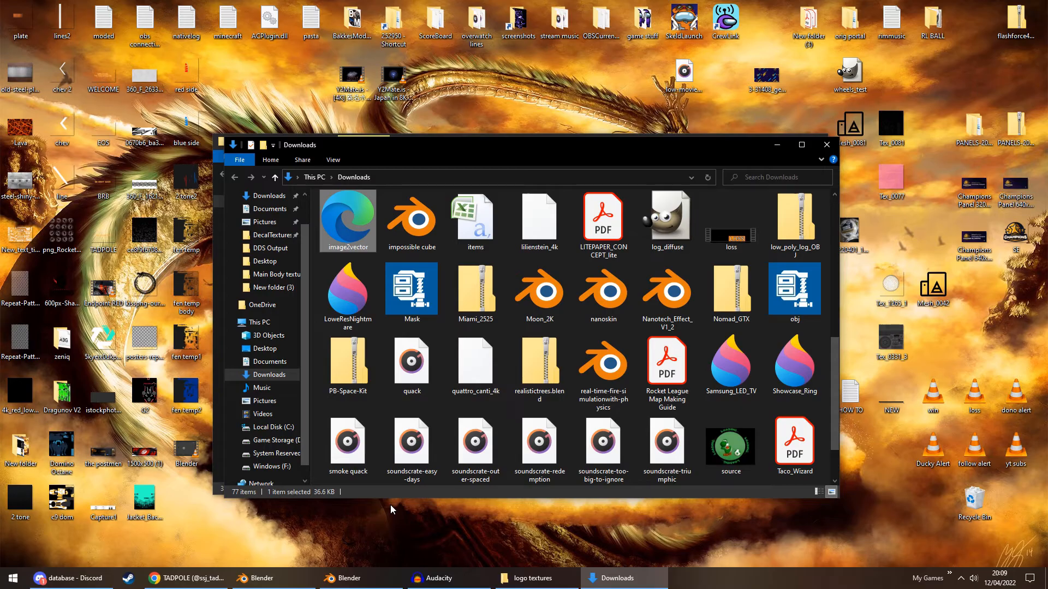
pyautogui.click(262, 578)
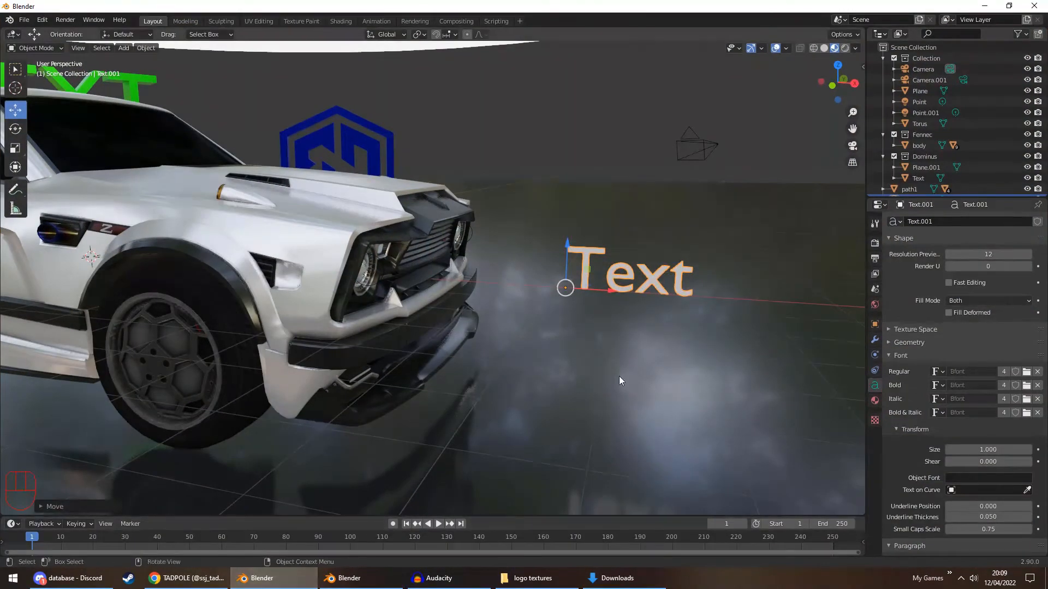
pyautogui.click(937, 371)
pyautogui.press('Tab')
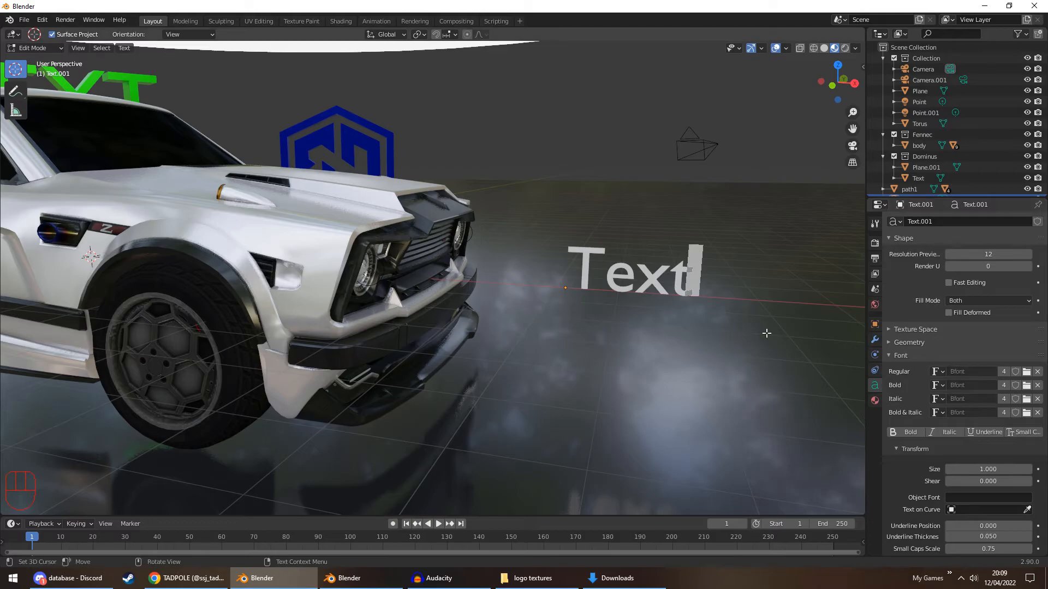
pyautogui.press('Tab')
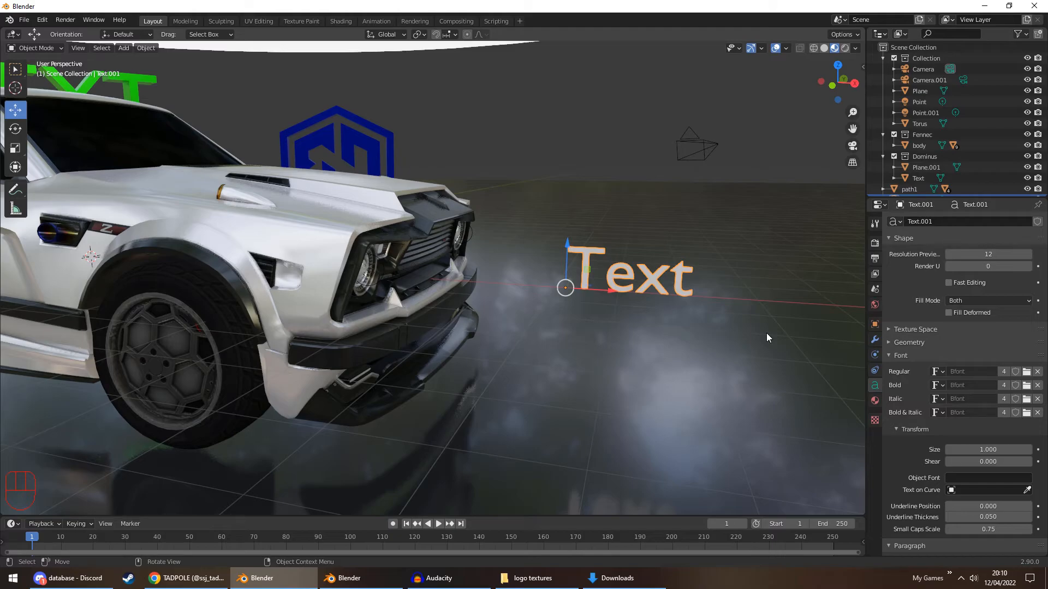
# Step: Minimize Blender, reopen the zeniq folder to show where the font is stored, close it and bring back the car scene
pyautogui.click(983, 6)
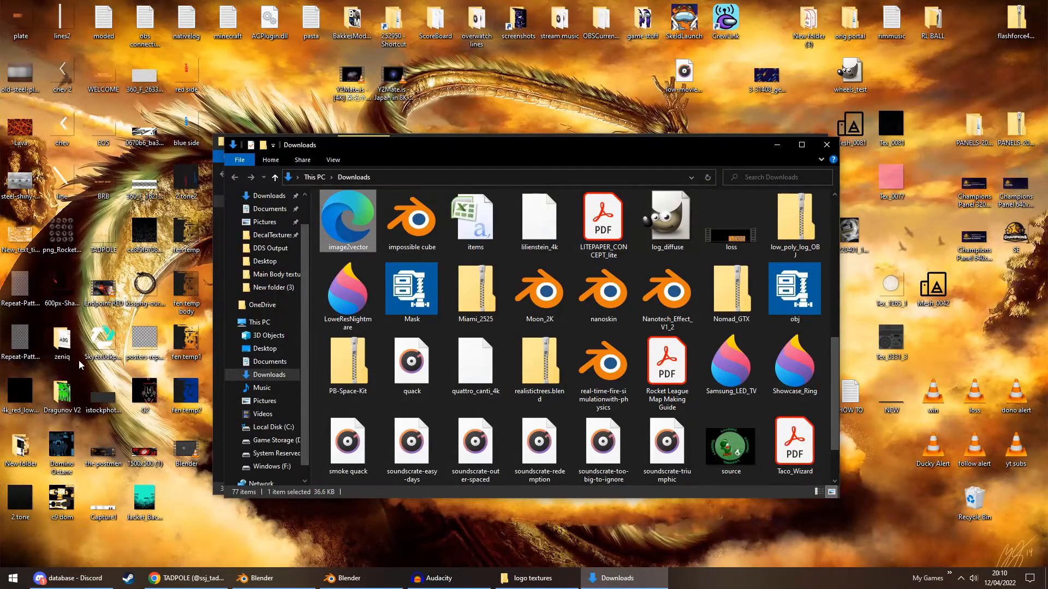
pyautogui.doubleClick(60, 349)
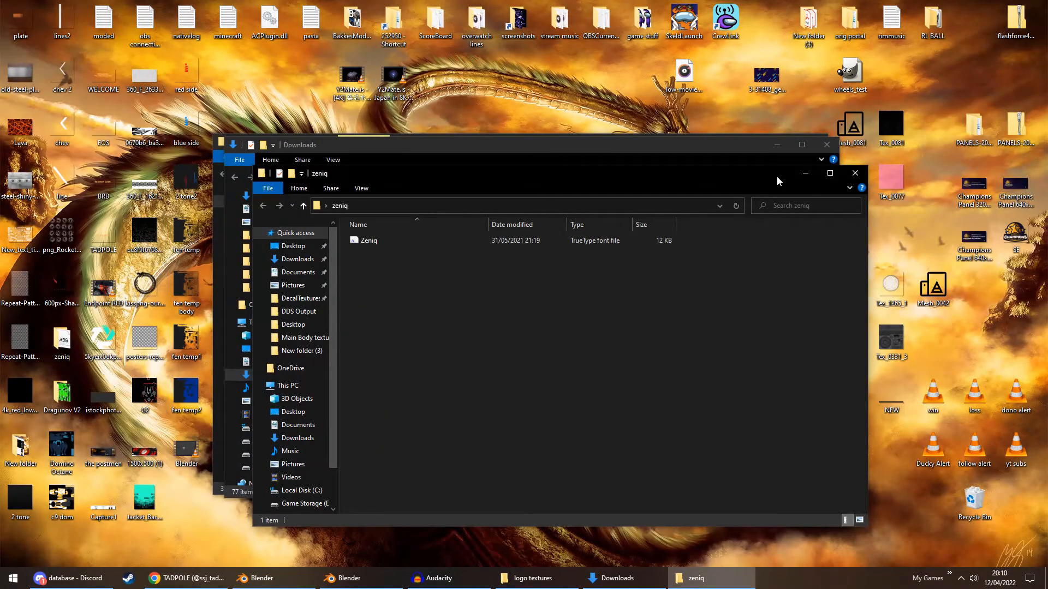
pyautogui.moveTo(772, 175); pyautogui.dragTo(751, 153)
pyautogui.click(833, 151)
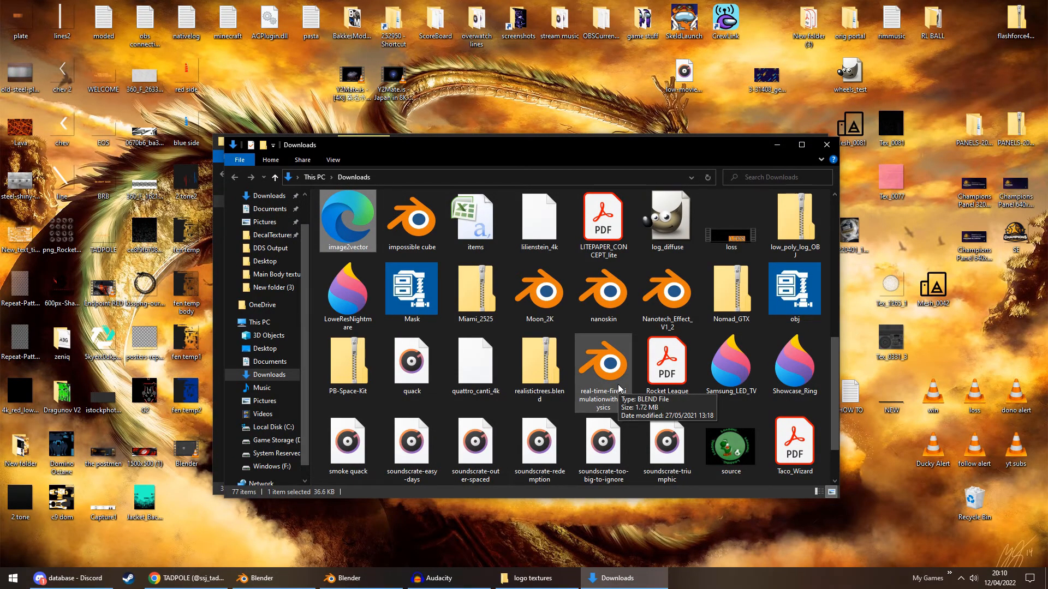
pyautogui.hotkey('alt', 'Tab')
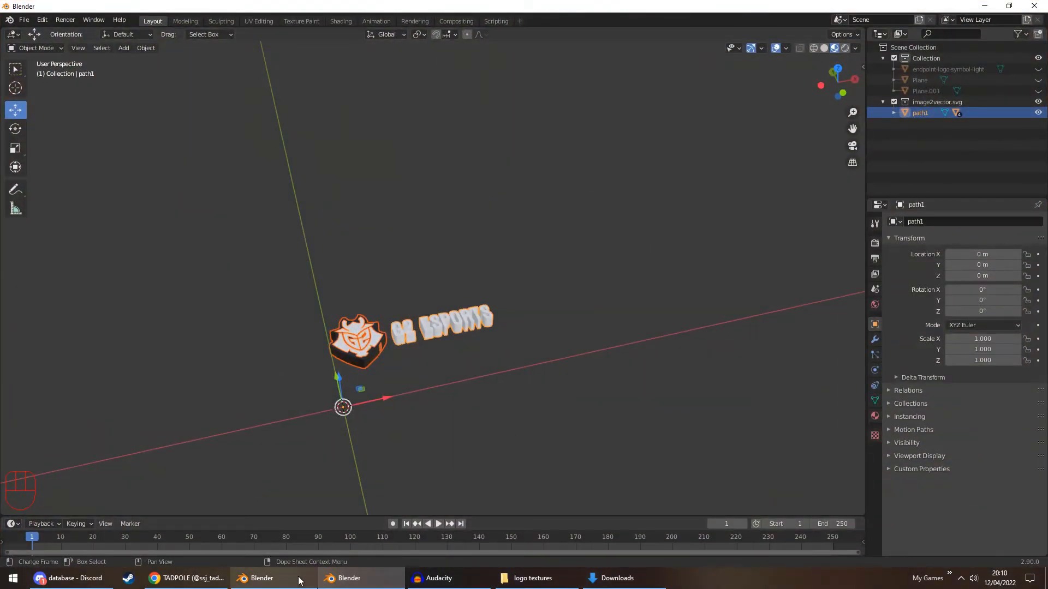
pyautogui.hotkey('alt', 'Tab')
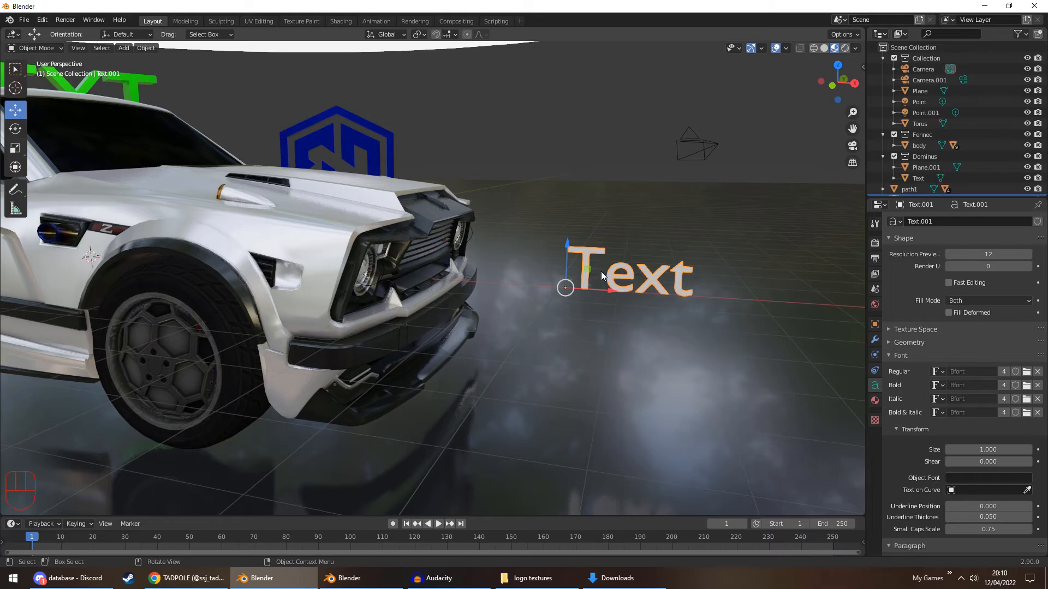
# Step: Load Zeniq.ttf from the desktop's zeniq folder as the new text's regular font
pyautogui.click(1025, 372)
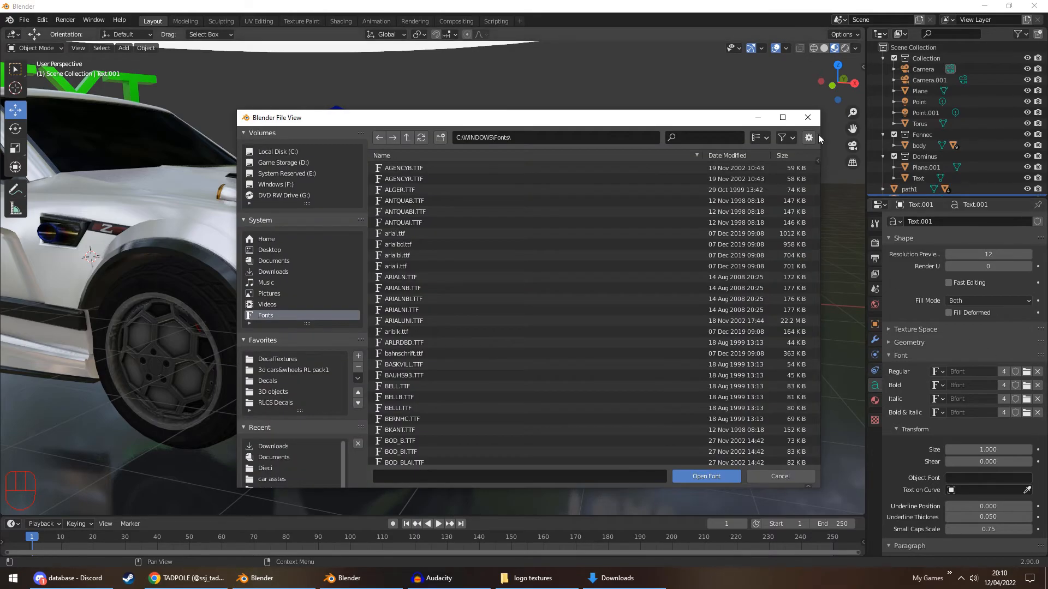
pyautogui.click(807, 117)
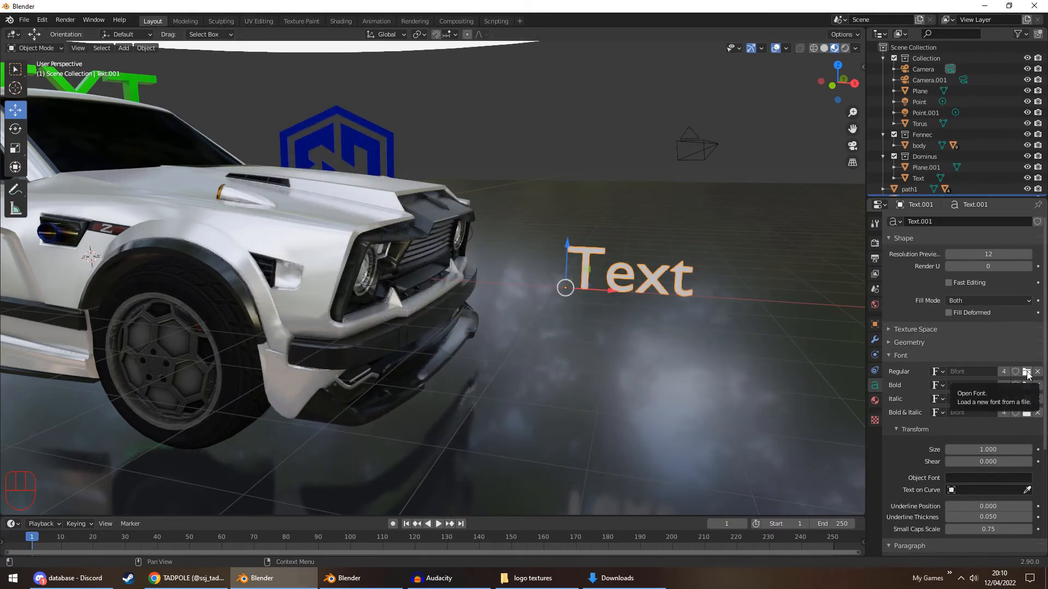
pyautogui.click(1026, 372)
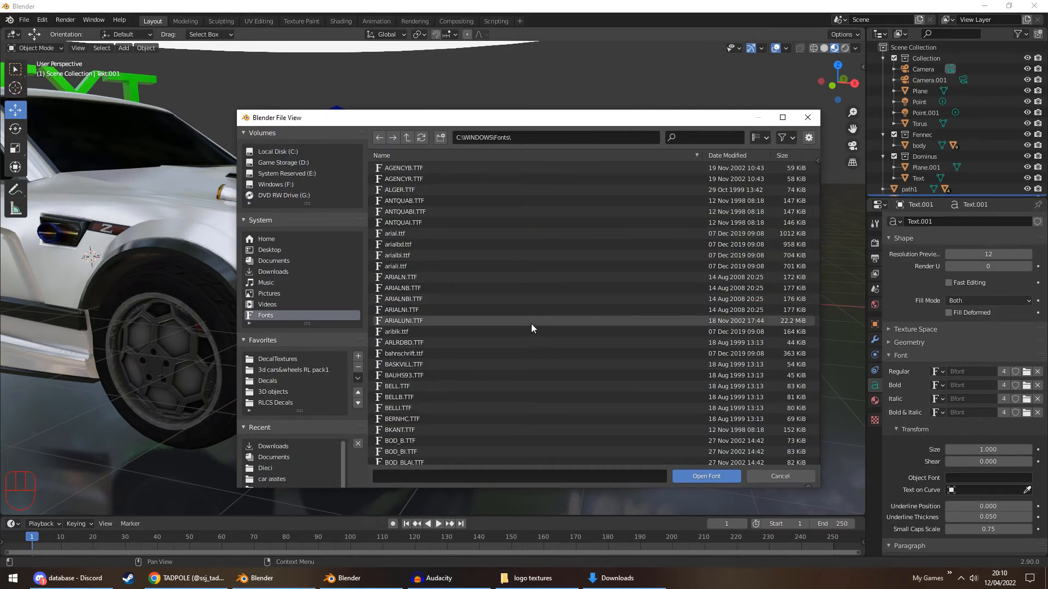
pyautogui.moveTo(817, 182); pyautogui.dragTo(804, 472)
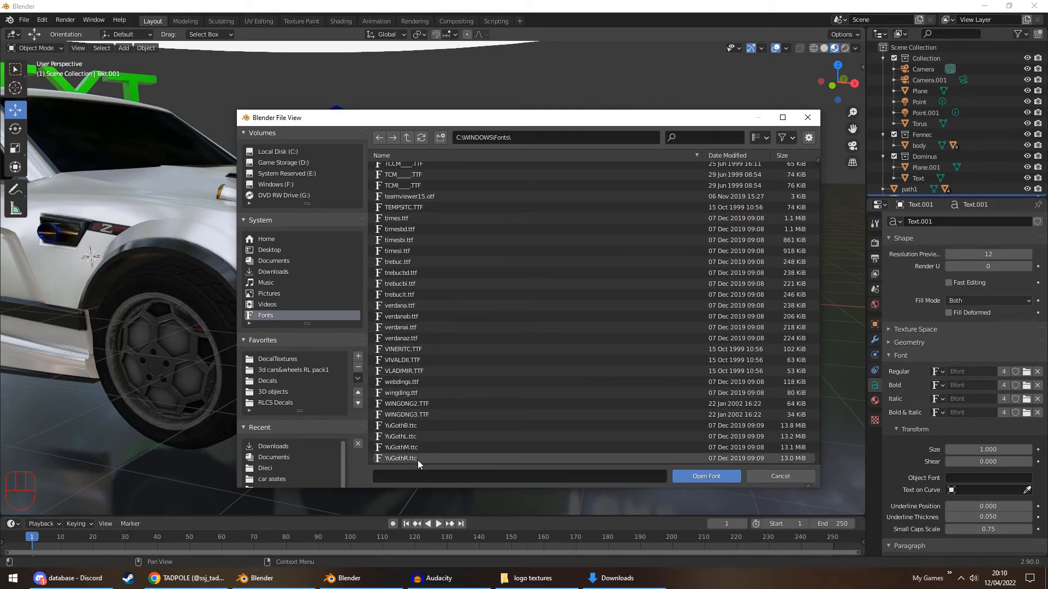
pyautogui.click(261, 251)
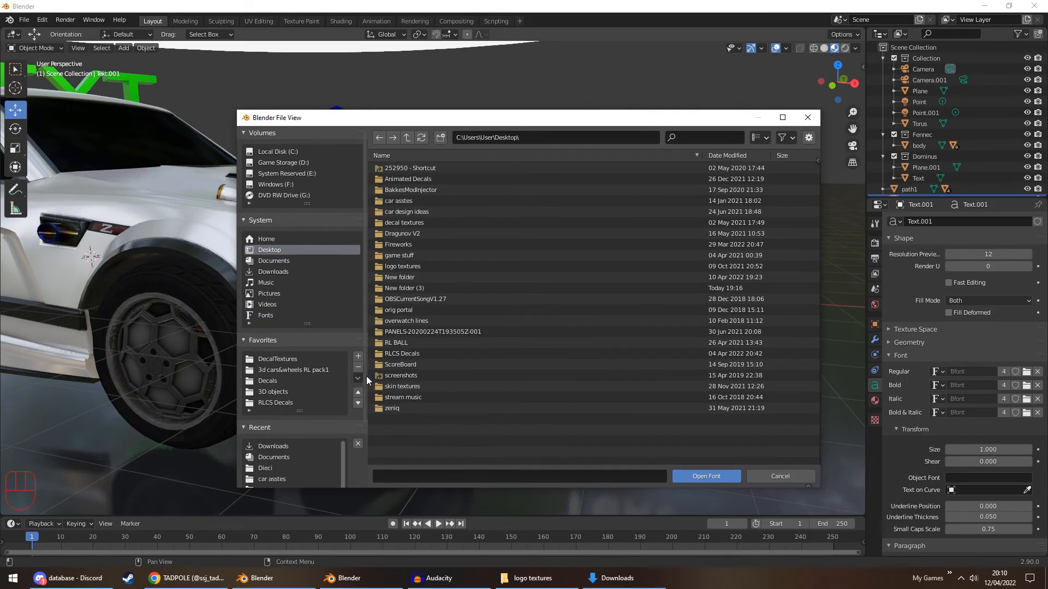
pyautogui.click(393, 409)
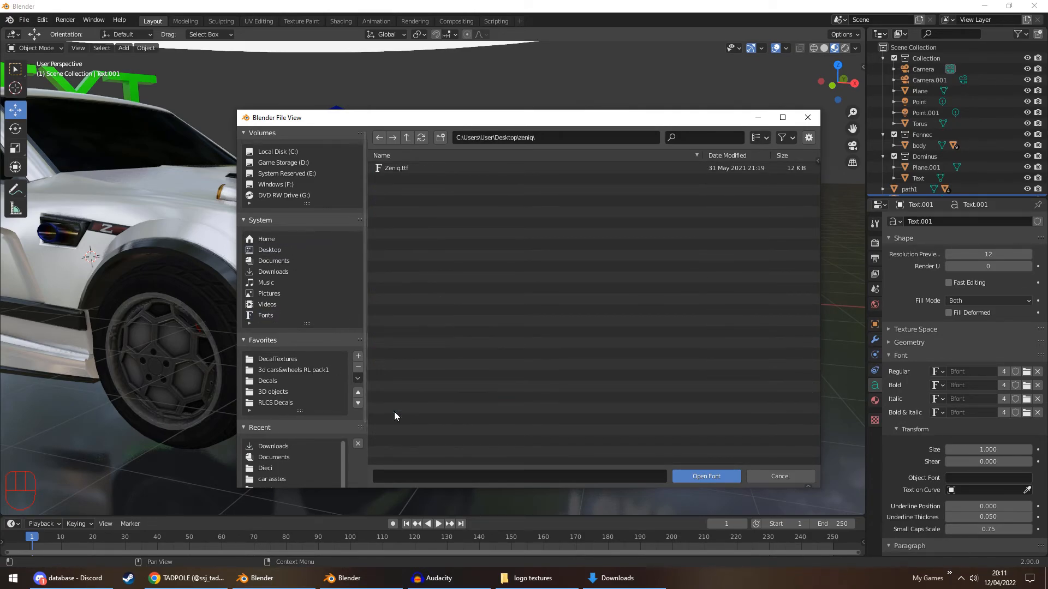
pyautogui.click(388, 168)
pyautogui.click(692, 477)
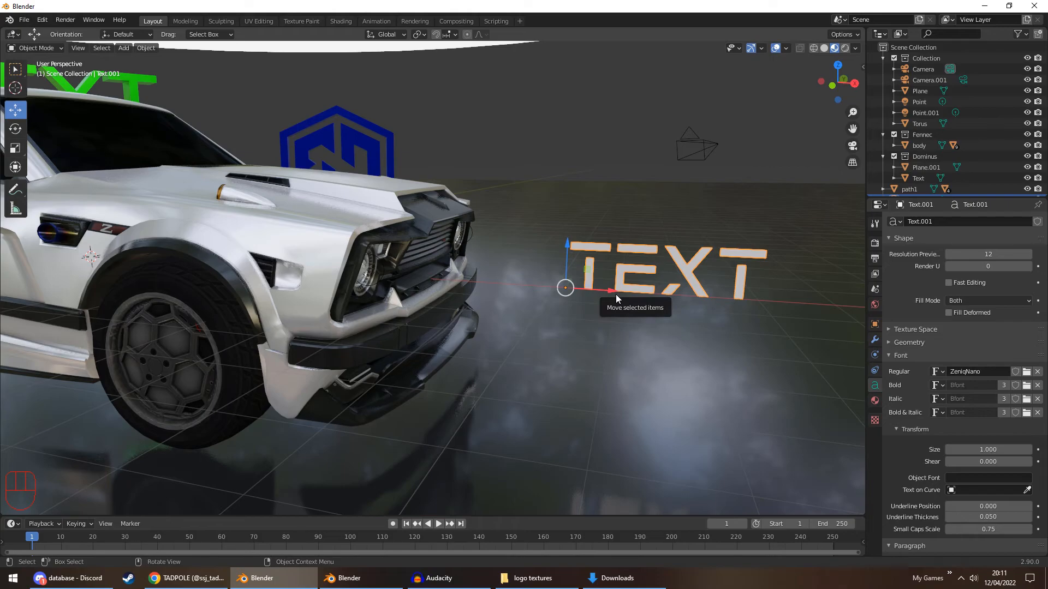
# Step: Reselect the text and move it slightly closer to the front of the car
pyautogui.click(573, 146)
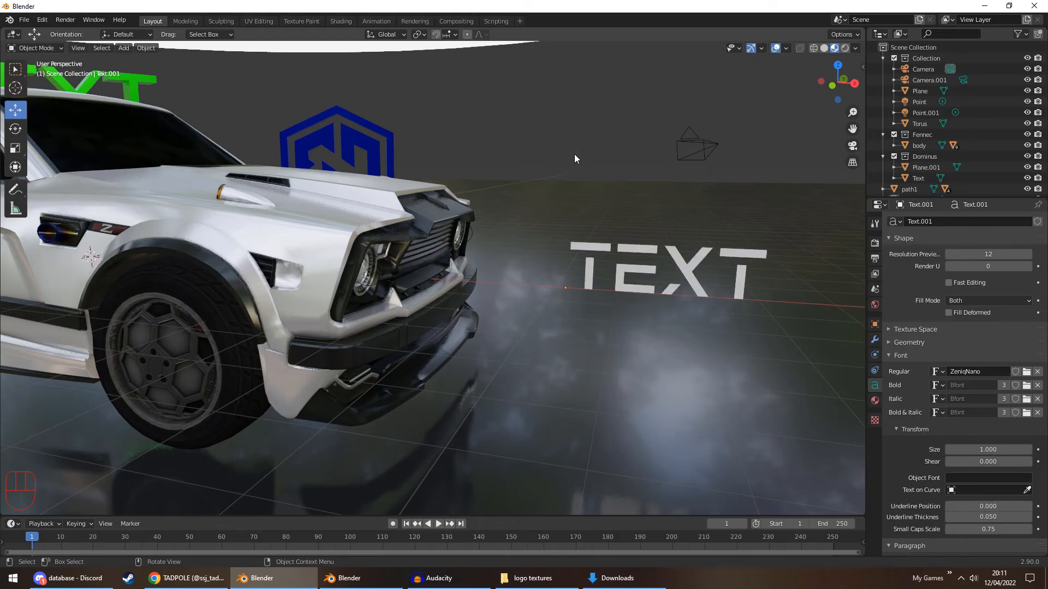
pyautogui.click(590, 247)
pyautogui.moveTo(601, 294); pyautogui.dragTo(542, 251)
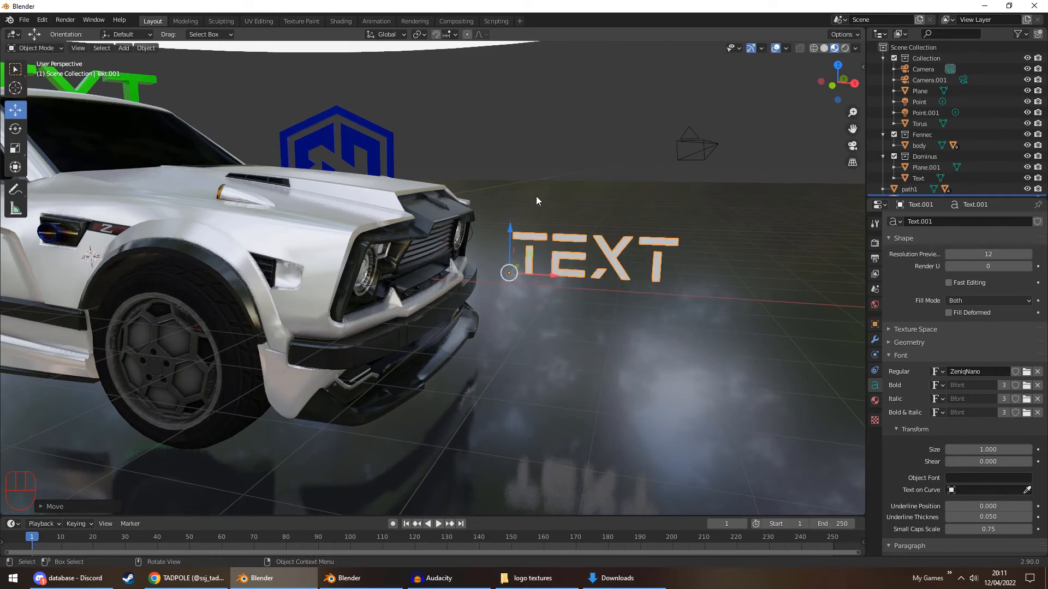
# Step: Convert the text object to a mesh
pyautogui.moveTo(541, 251); pyautogui.dragTo(470, 261, button='middle')
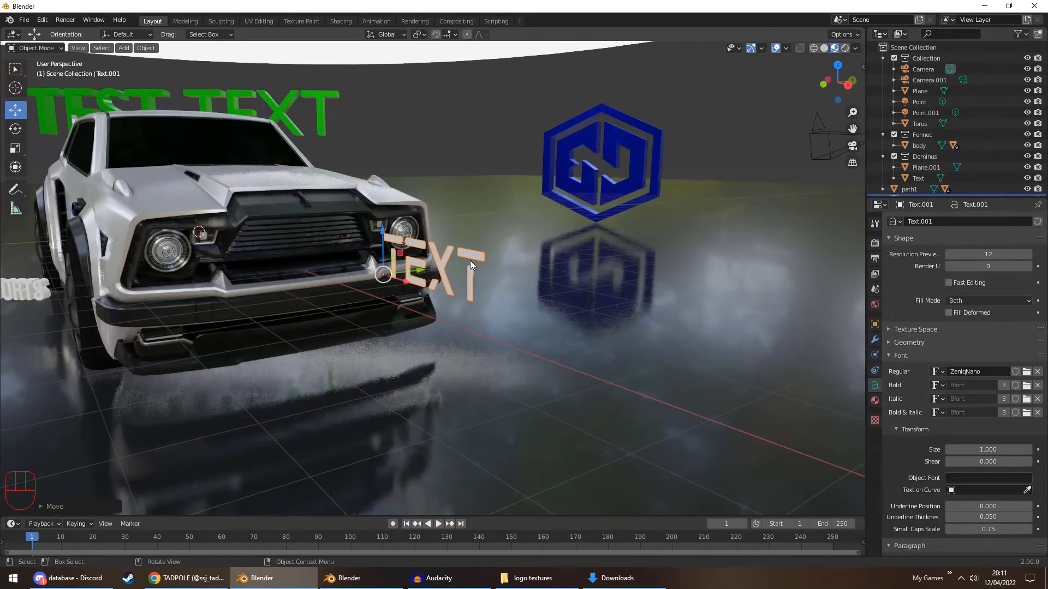
pyautogui.press('Tab')
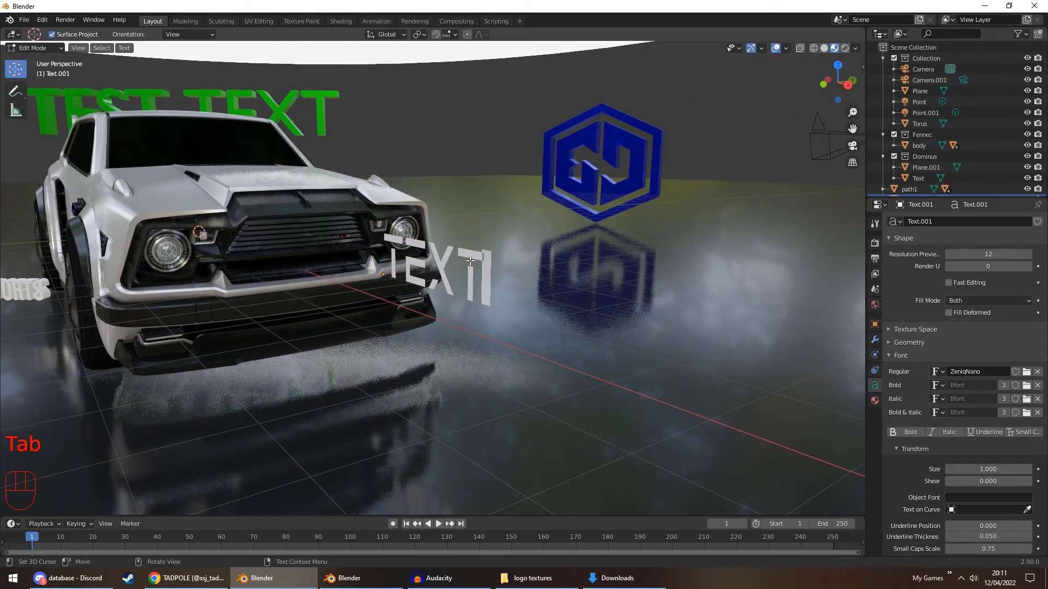
pyautogui.press('Tab')
pyautogui.rightClick(397, 250)
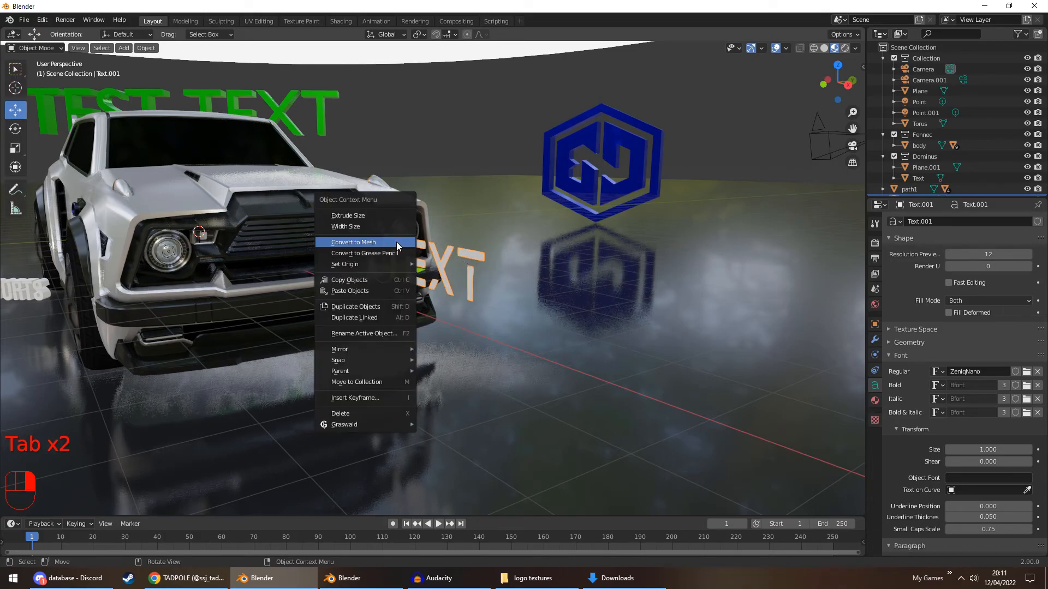
pyautogui.click(393, 244)
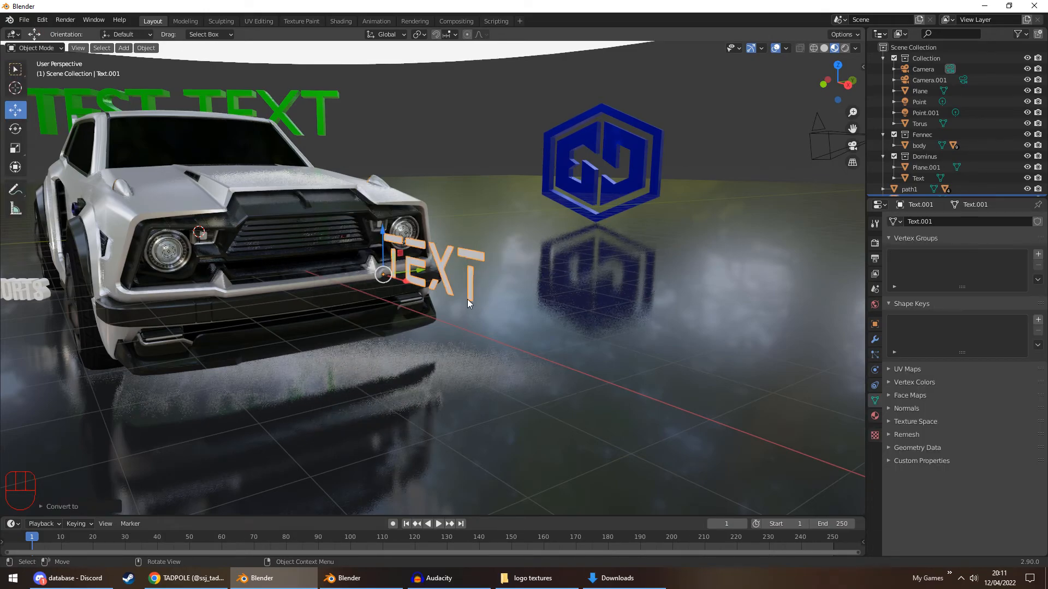
# Step: Select the whole text mesh in Edit Mode and extrude it along its normal to give the letters thickness
pyautogui.press('Tab')
pyautogui.press('a')
pyautogui.moveTo(460, 293); pyautogui.dragTo(440, 293, button='middle')
pyautogui.press('e')
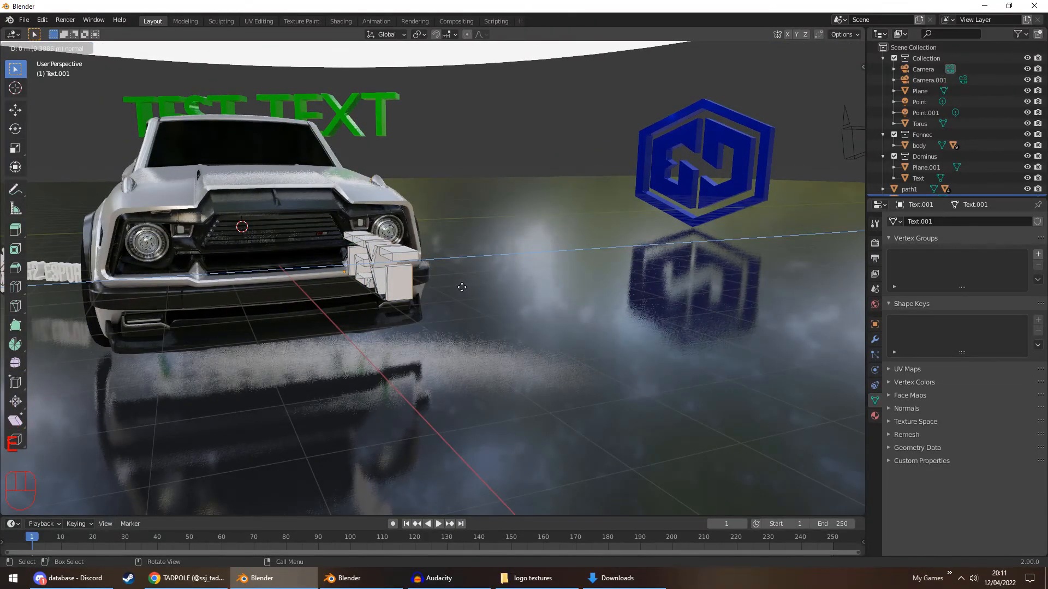
pyautogui.click(461, 287)
pyautogui.press('Tab')
pyautogui.moveTo(463, 287)
pyautogui.mouseDown(button='middle')
pyautogui.moveTo(450, 279)
pyautogui.moveTo(478, 283)
pyautogui.moveTo(467, 286)
pyautogui.mouseUp(button='middle')
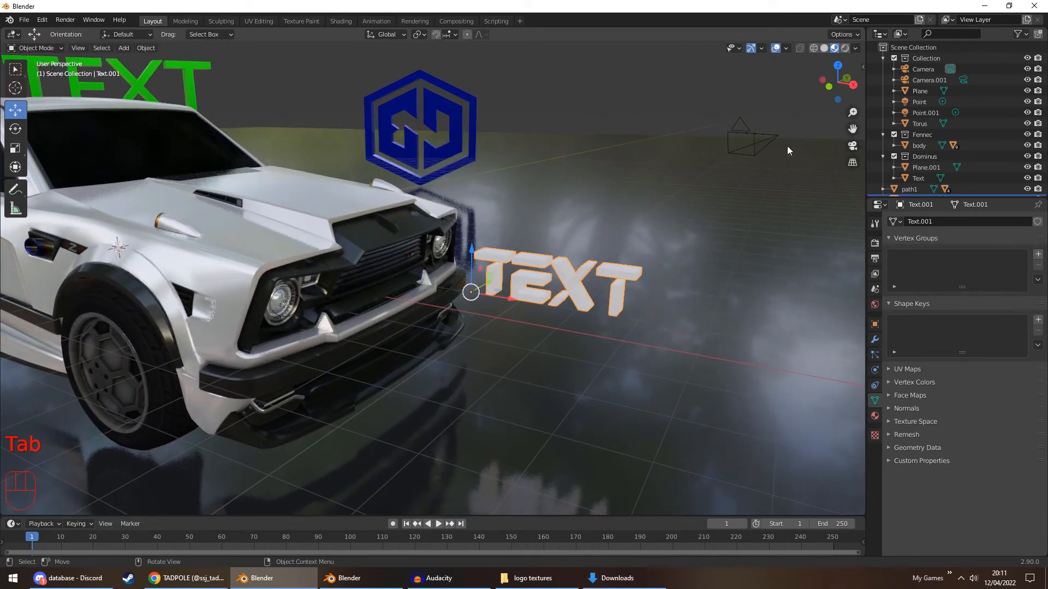
# Step: In camera view, move the text to about X 1.41 m, Y -3.57 m, Z -1.89 m, beside the car's front wheel
pyautogui.click(852, 145)
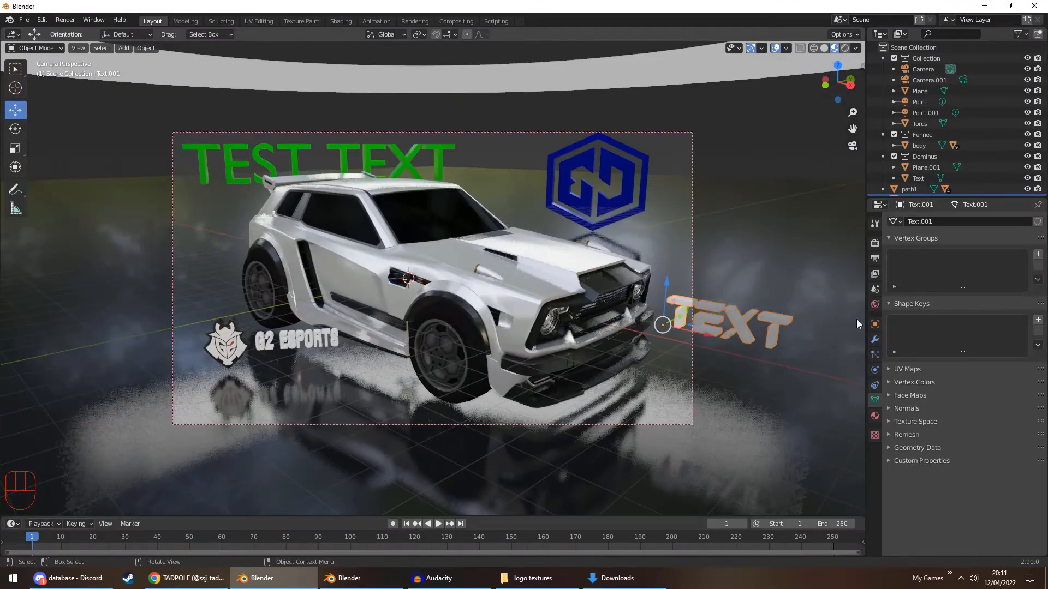
pyautogui.click(874, 324)
pyautogui.moveTo(708, 334); pyautogui.dragTo(494, 287)
pyautogui.moveTo(462, 253); pyautogui.dragTo(352, 307)
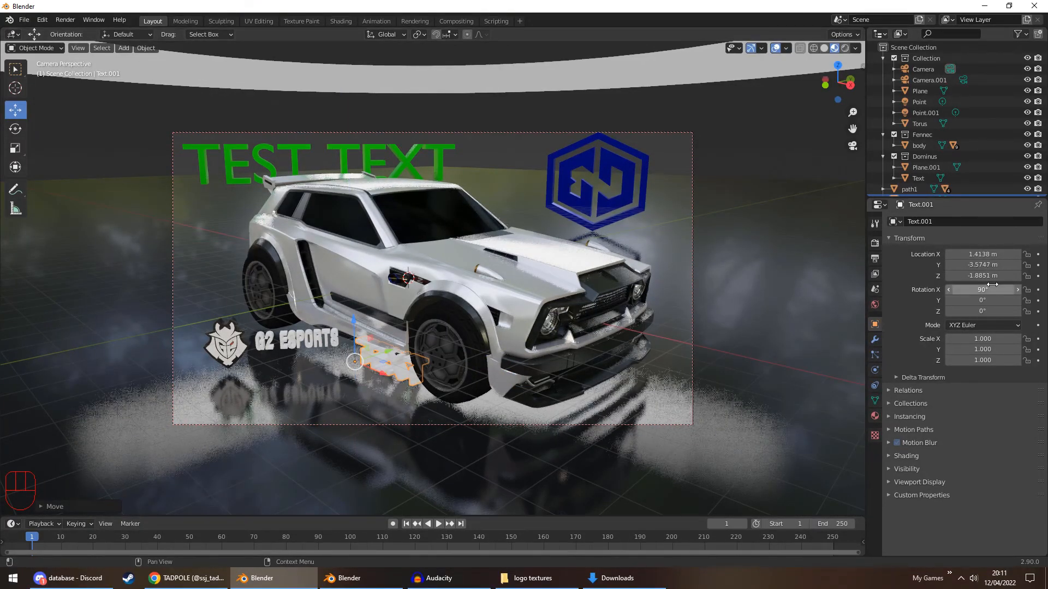
# Step: Rotate the text to 34.4° on Z and move it to about X 4.23 m, Y -6.25 m, Z -1.44 m
pyautogui.hotkey('ctrl', 'z')
pyautogui.moveTo(981, 302); pyautogui.dragTo(1004, 311)
pyautogui.hotkey('ctrl', 'z')
pyautogui.moveTo(389, 355); pyautogui.dragTo(360, 374)
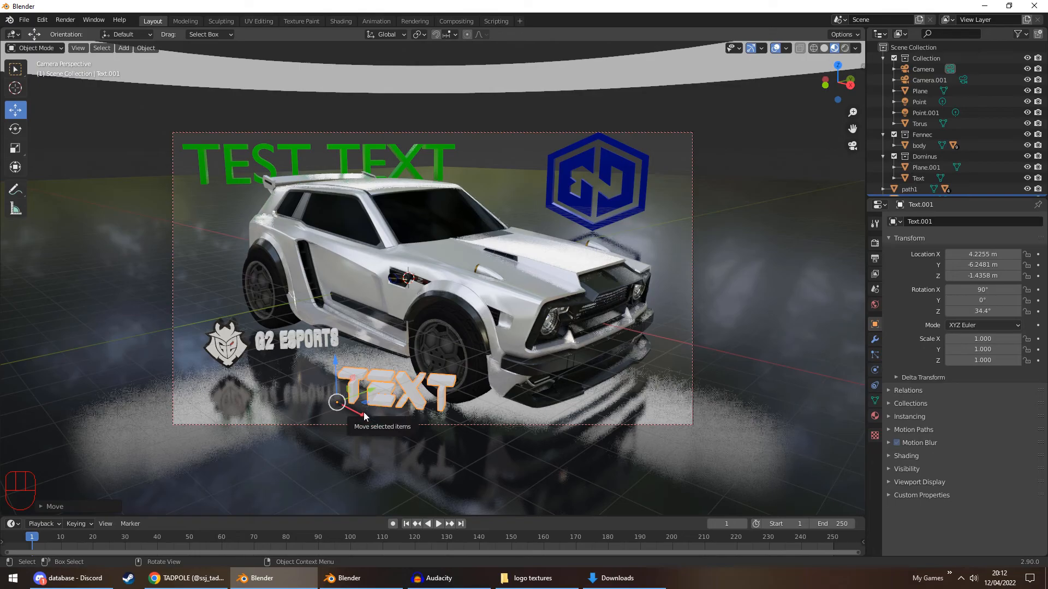
# Step: In the Shading workspace, raise the text material's Metallic, lower Specular to about 0.21 and Roughness to about 0.11, and make its Base Color pink
pyautogui.click(340, 21)
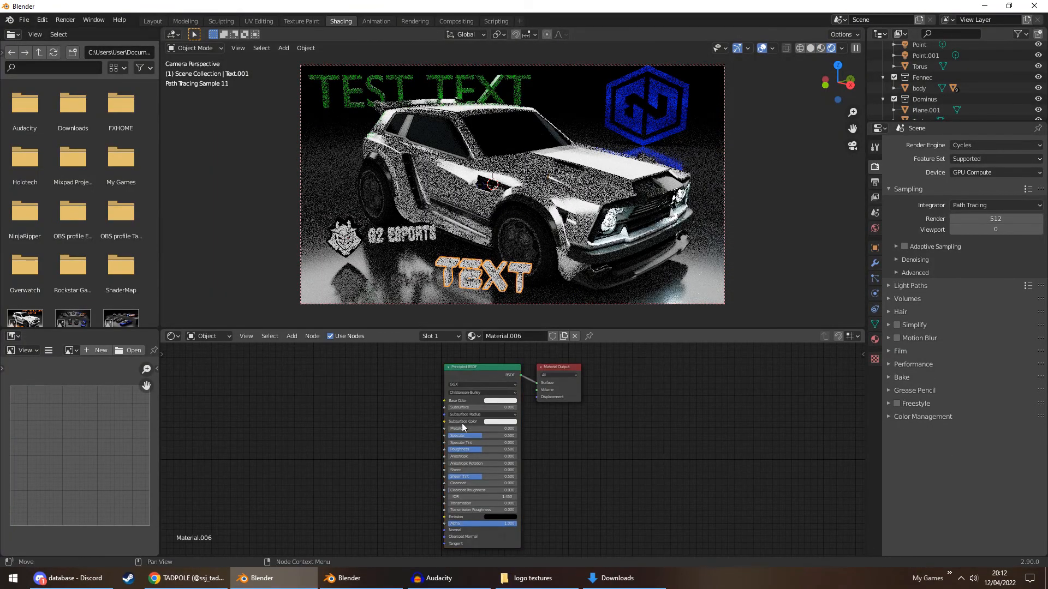
pyautogui.moveTo(462, 428)
pyautogui.mouseDown()
pyautogui.moveTo(506, 429)
pyautogui.moveTo(469, 449)
pyautogui.moveTo(456, 435)
pyautogui.mouseUp()
pyautogui.click(490, 400)
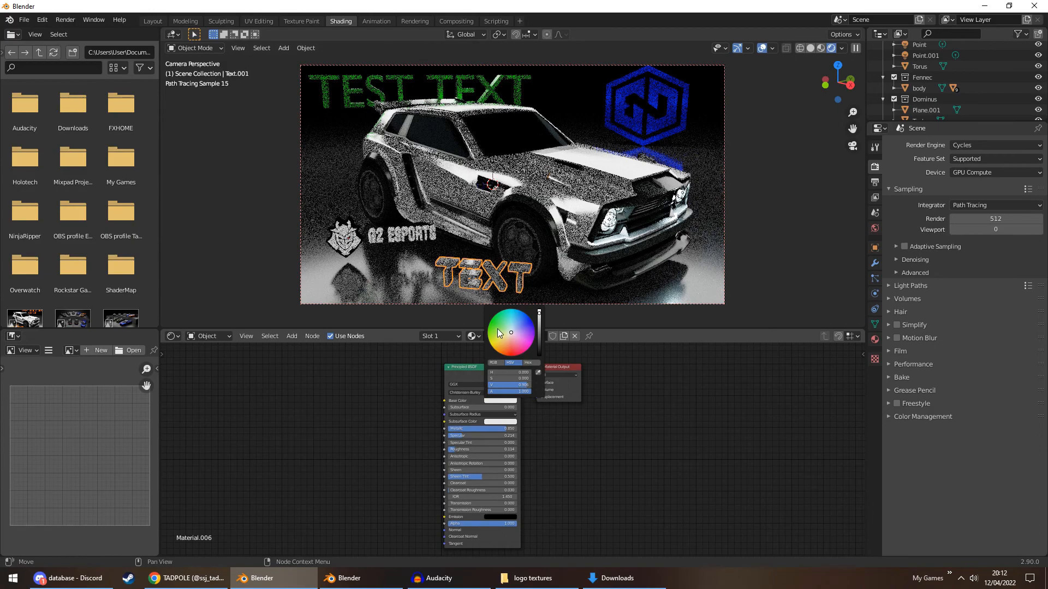
pyautogui.click(523, 349)
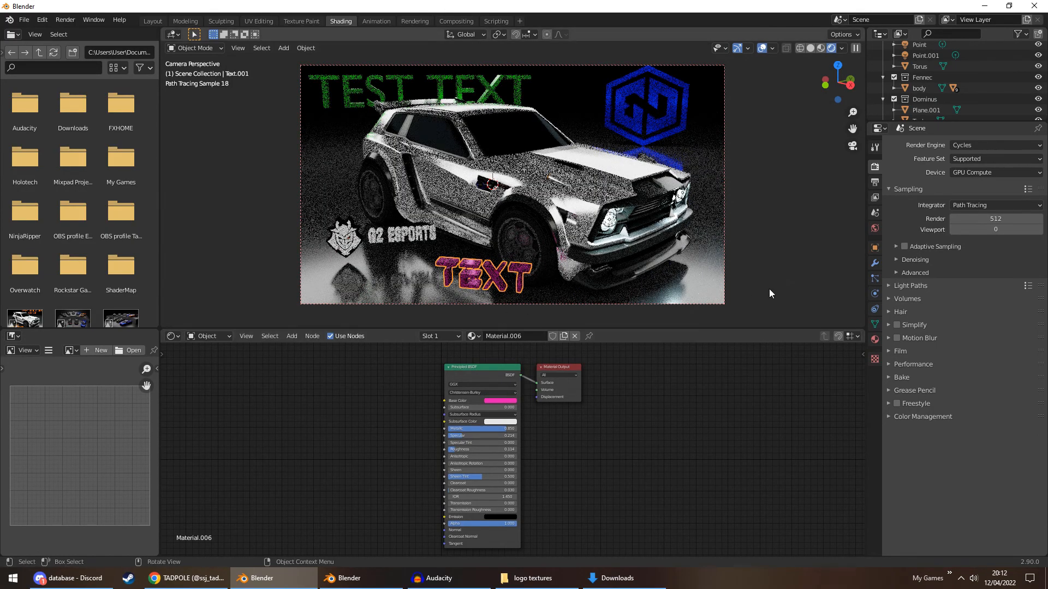
# Step: Tilt the text slightly around its X axis using the object's rotation values
pyautogui.click(875, 247)
pyautogui.moveTo(976, 222); pyautogui.dragTo(950, 213)
pyautogui.hotkey('ctrl', 'z')
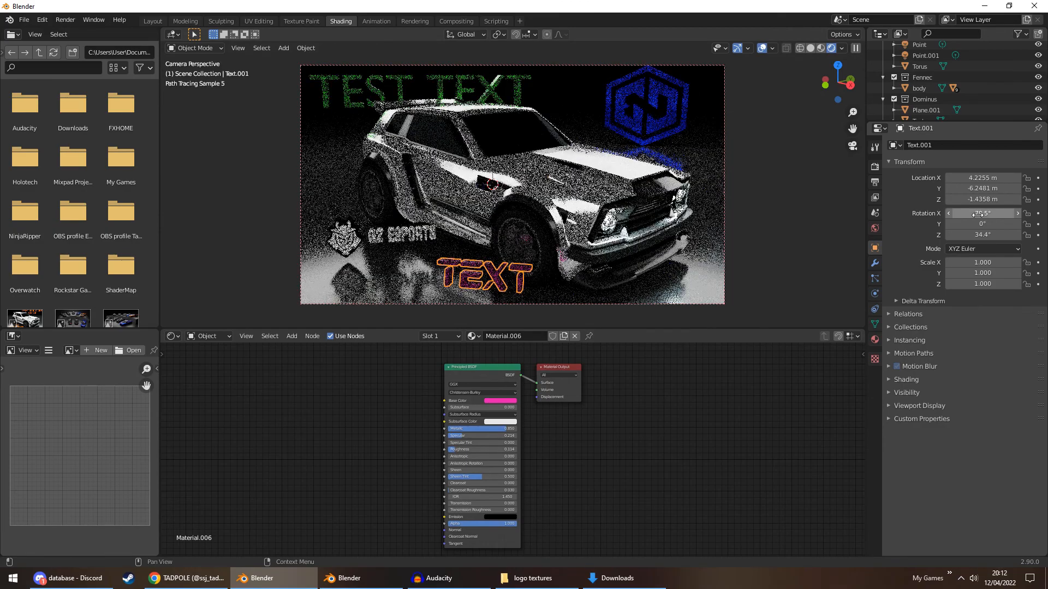
# Step: Return to the Layout workspace and show the camera view in Rendered shading with the overlays hidden
pyautogui.click(571, 99)
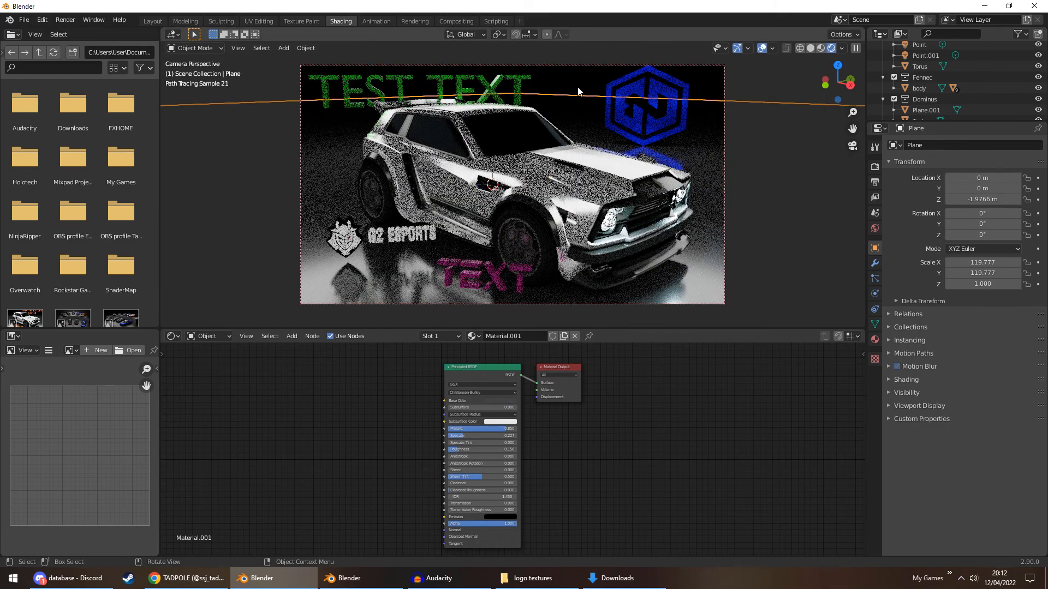
pyautogui.click(152, 20)
pyautogui.click(701, 100)
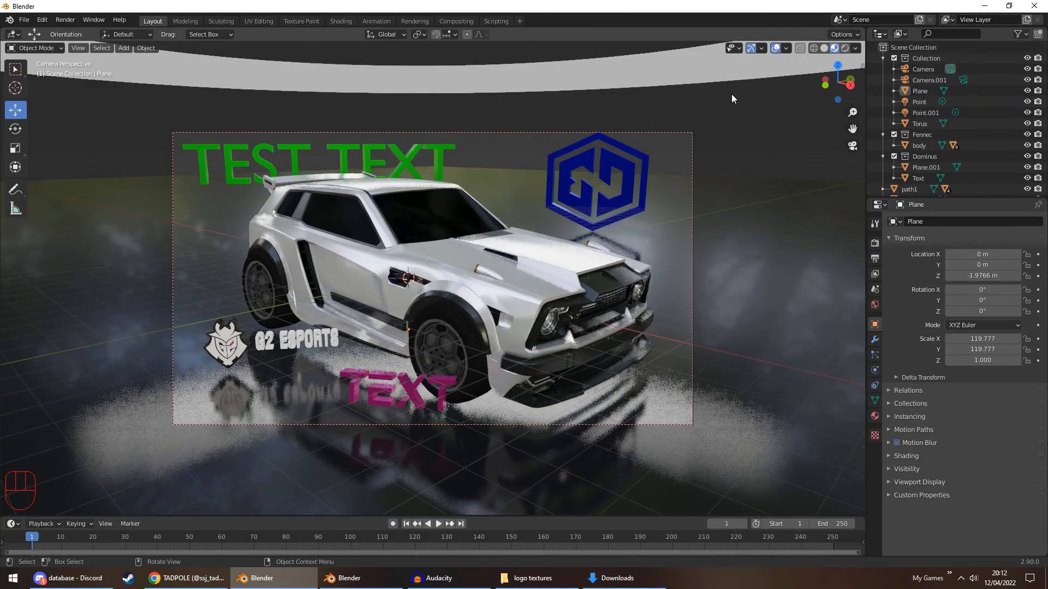
pyautogui.click(844, 48)
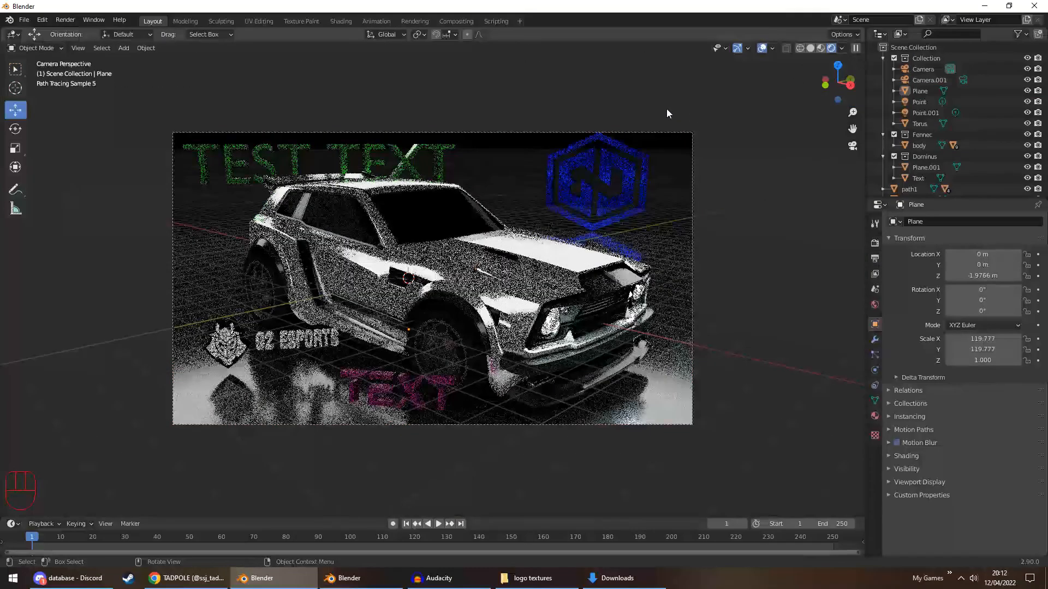
pyautogui.click(764, 51)
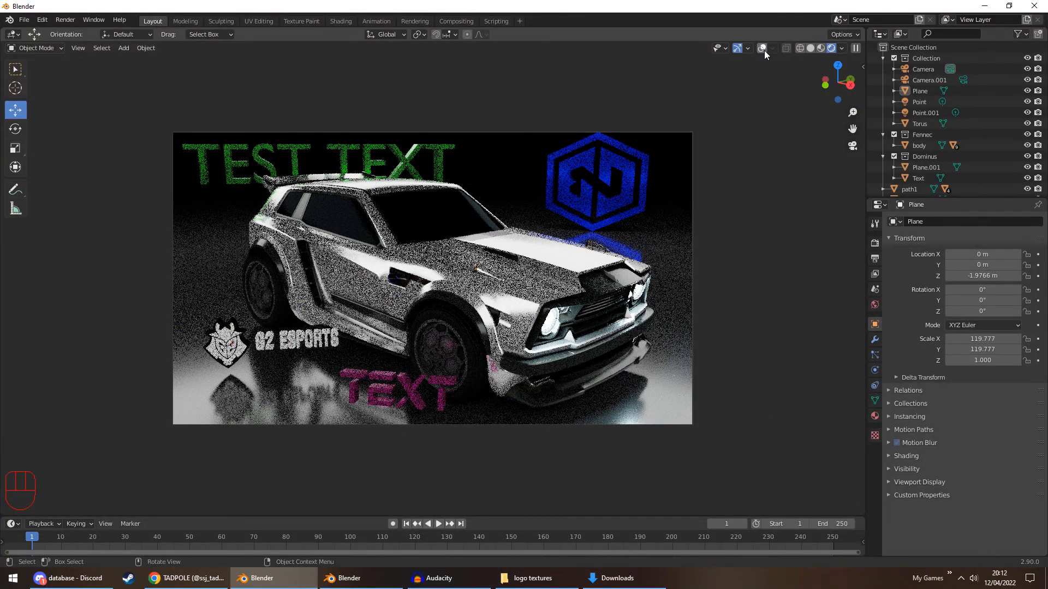